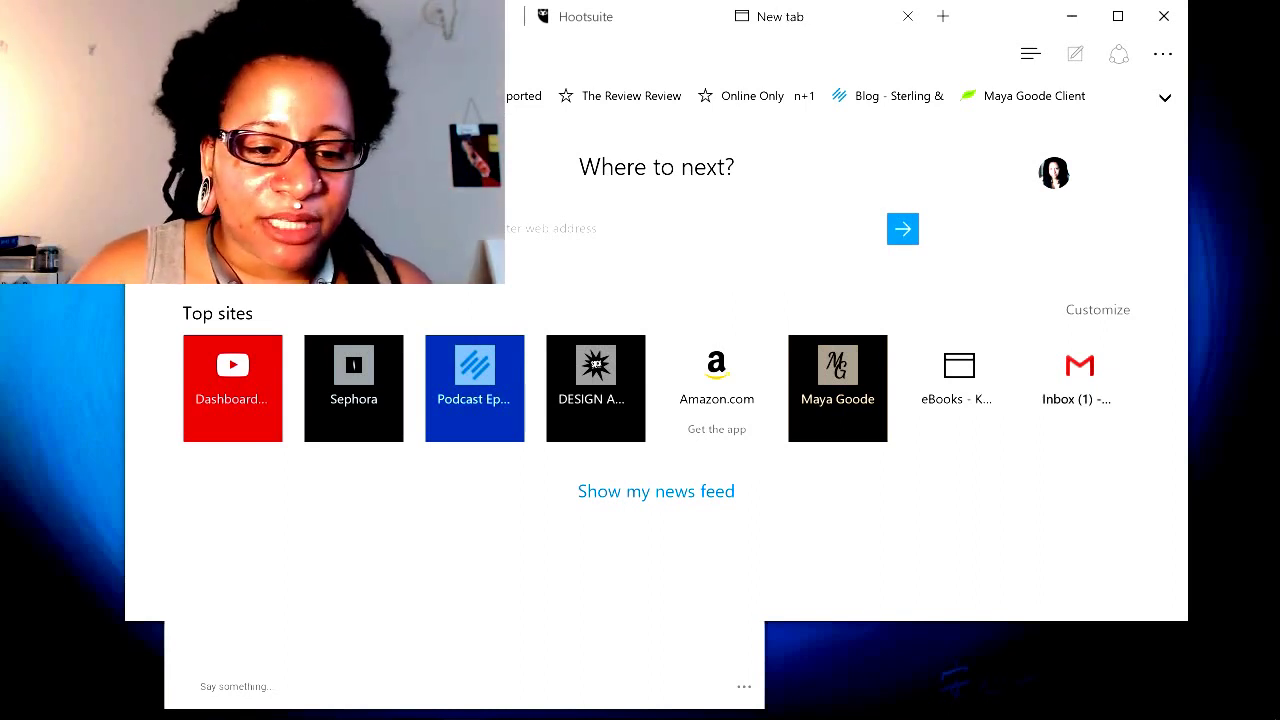
- Search YouTube for "writing research binder author" from the creator dashboard
click(224, 16)
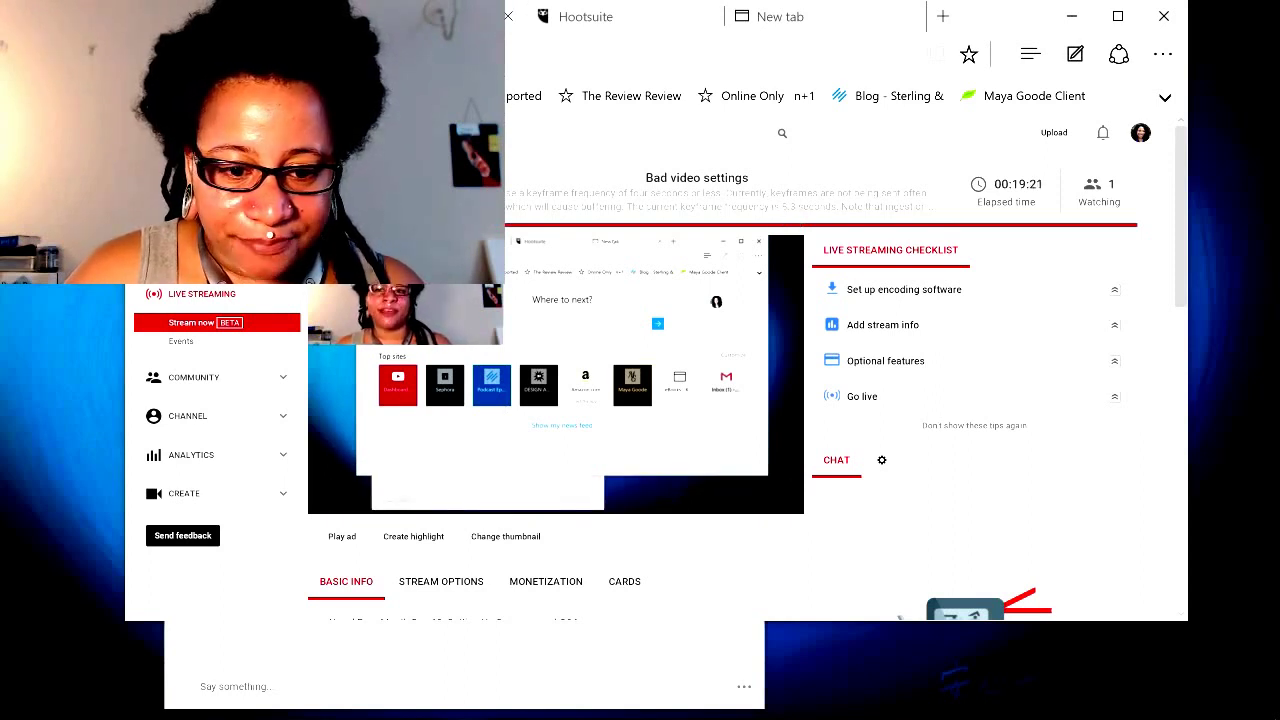
click(420, 16)
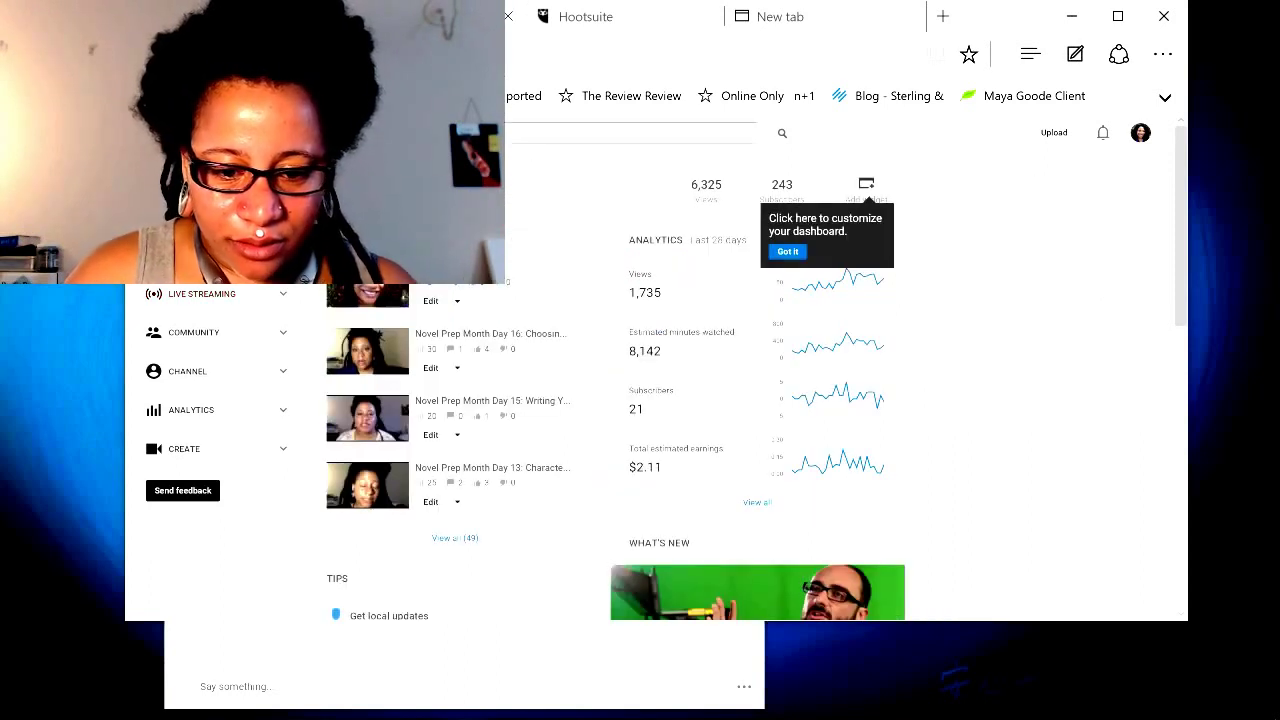
click(490, 133)
text(writing)
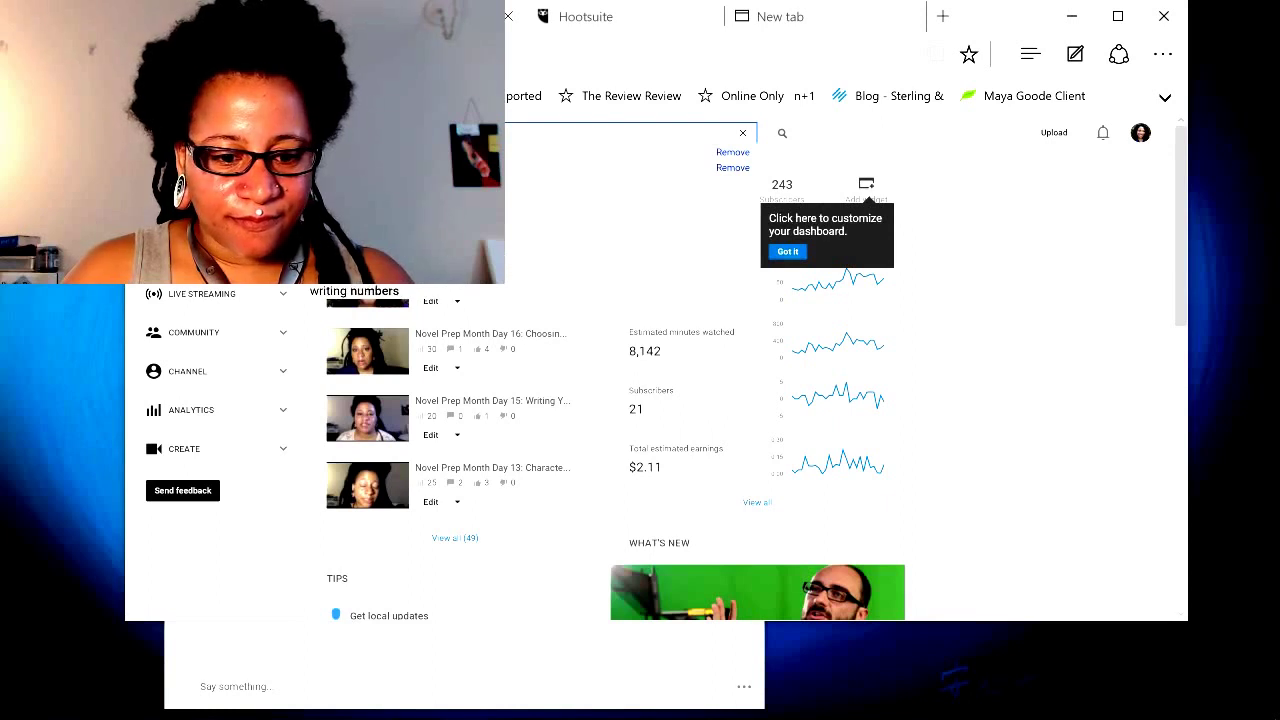
text(esearch)
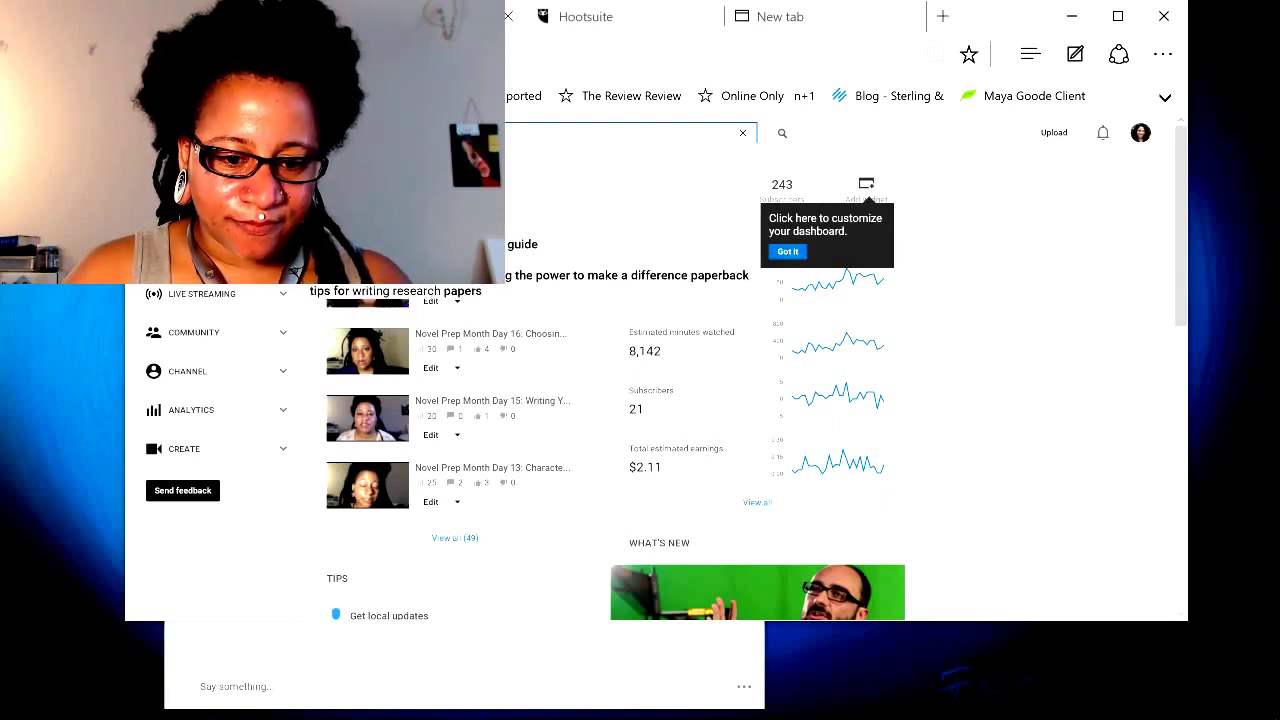
key(Return)
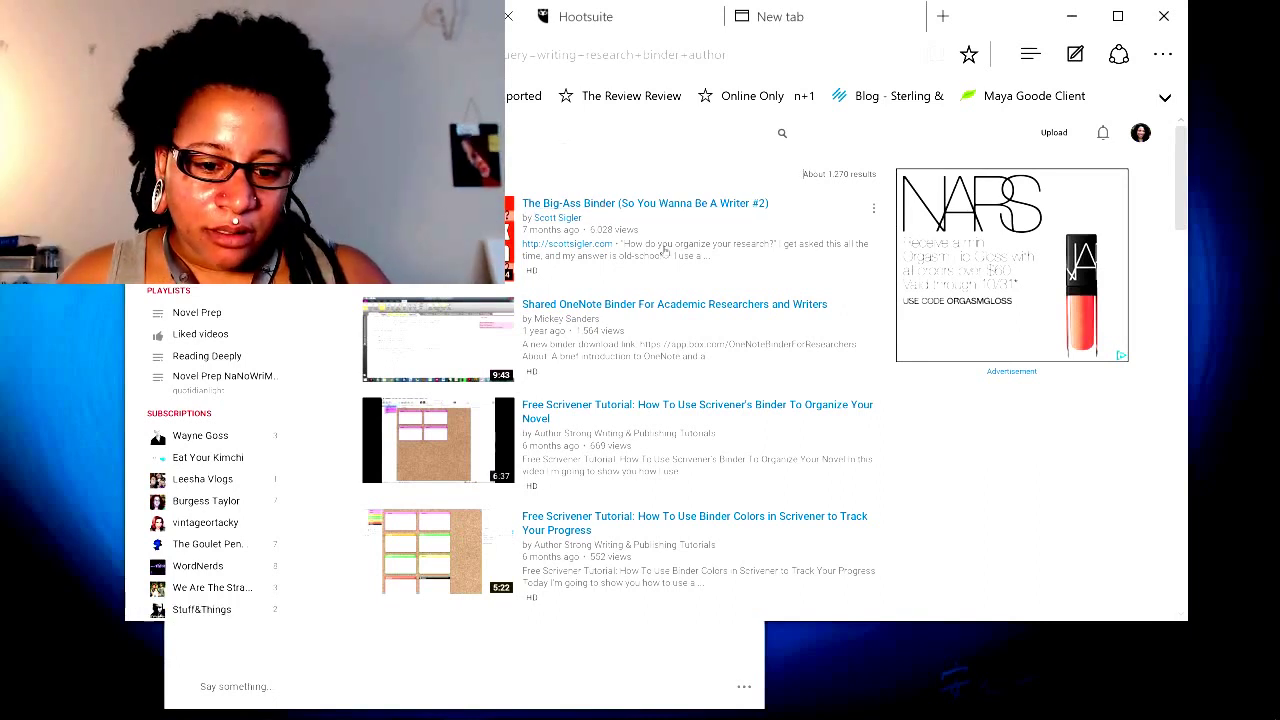
- Open the video "The Big-Ass Binder (So You Wanna Be A Writer #2)" and post its link in the stream's live chat
scroll(676, 262, down, 1)
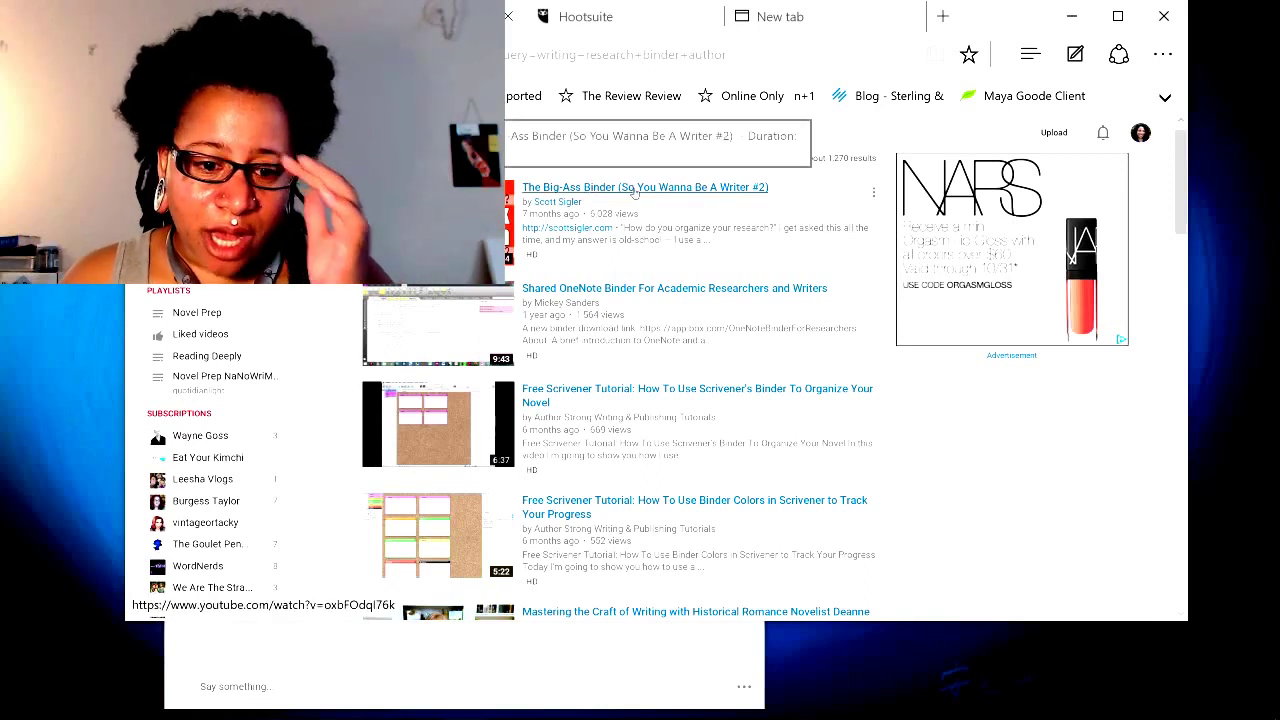
click(630, 191)
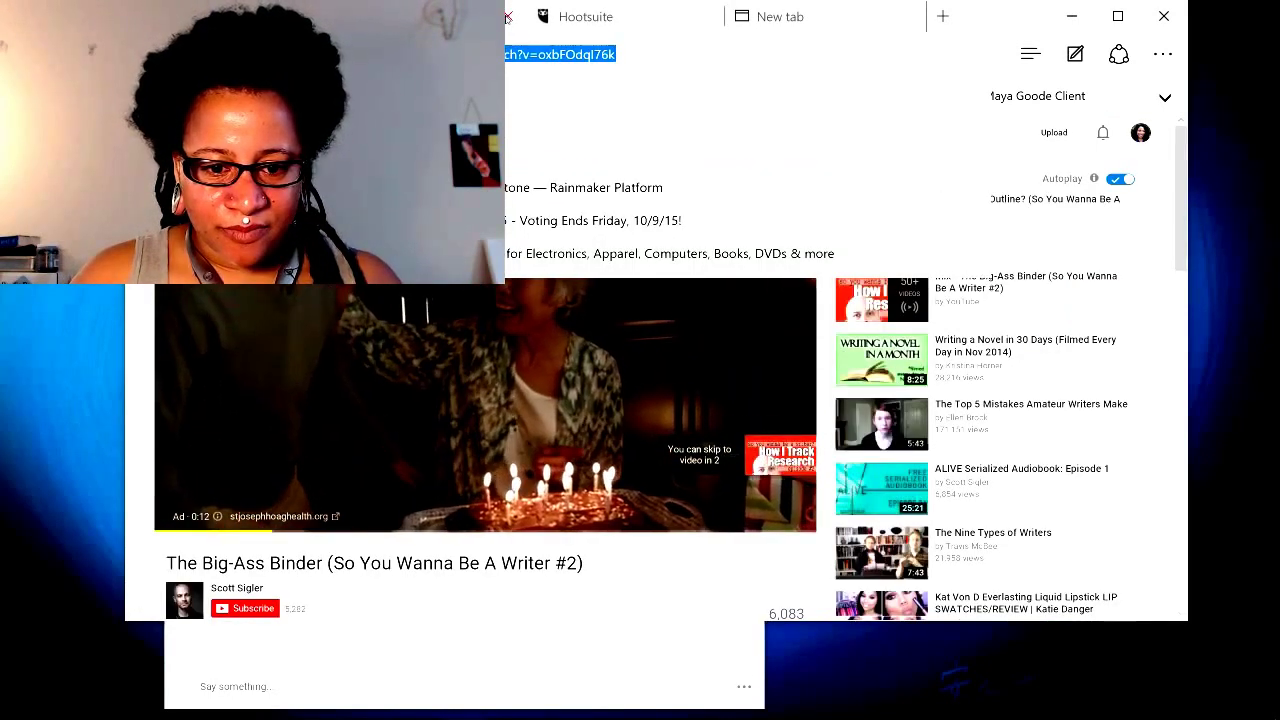
click(507, 17)
click(228, 687)
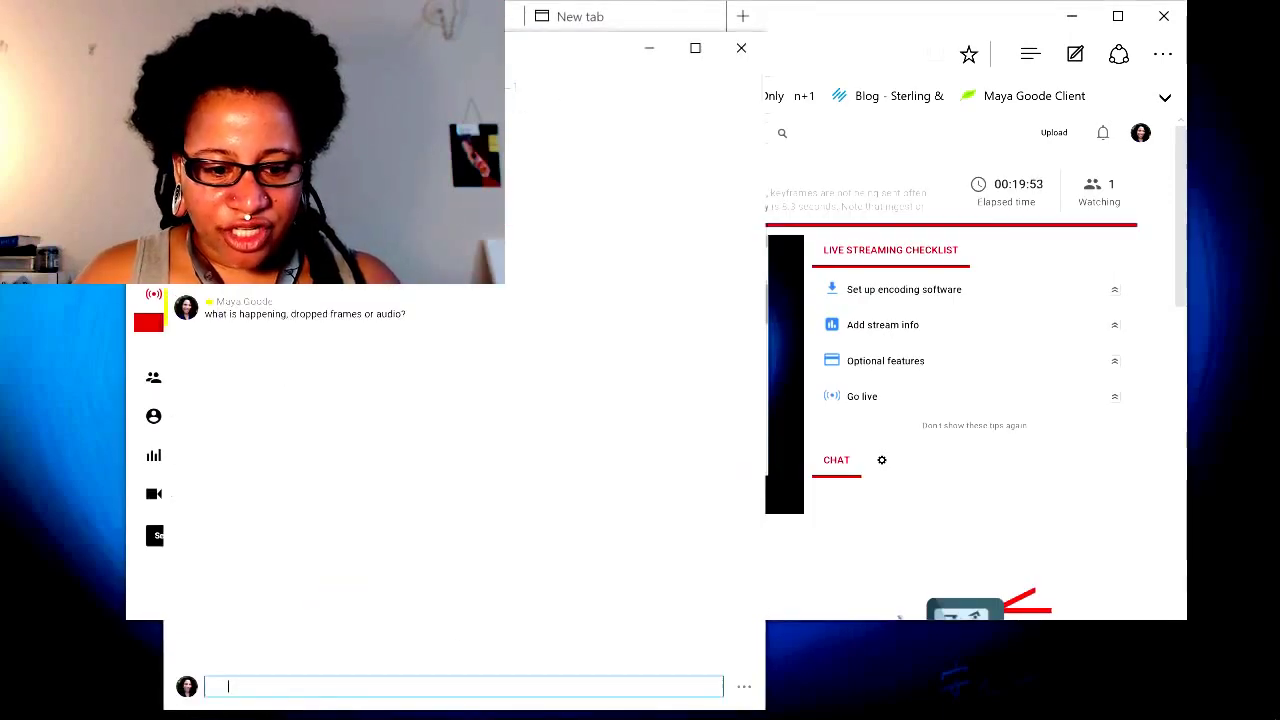
text(https://www.youtube.com/watch?v=oxbFOdqI76k)
key(Return)
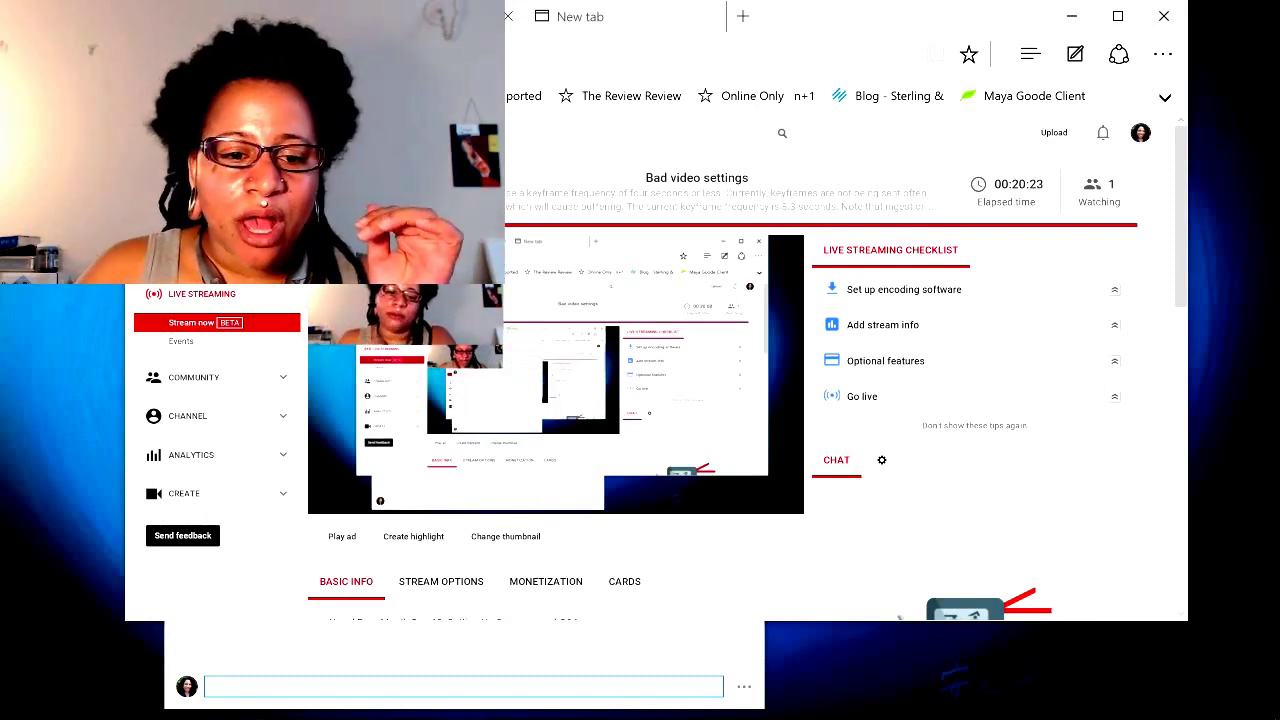
- Minimize the main browser window, then move the live chat window to the desktop's lower-left corner and make it narrower
click(633, 13)
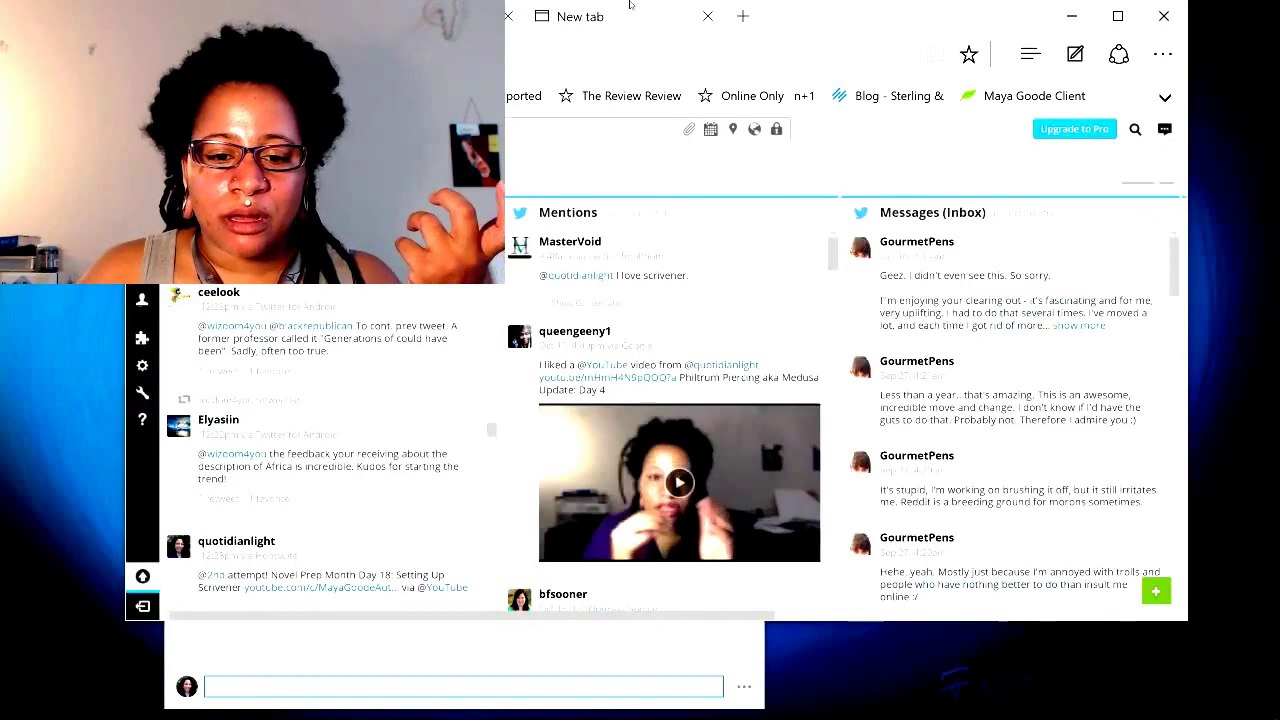
click(1071, 16)
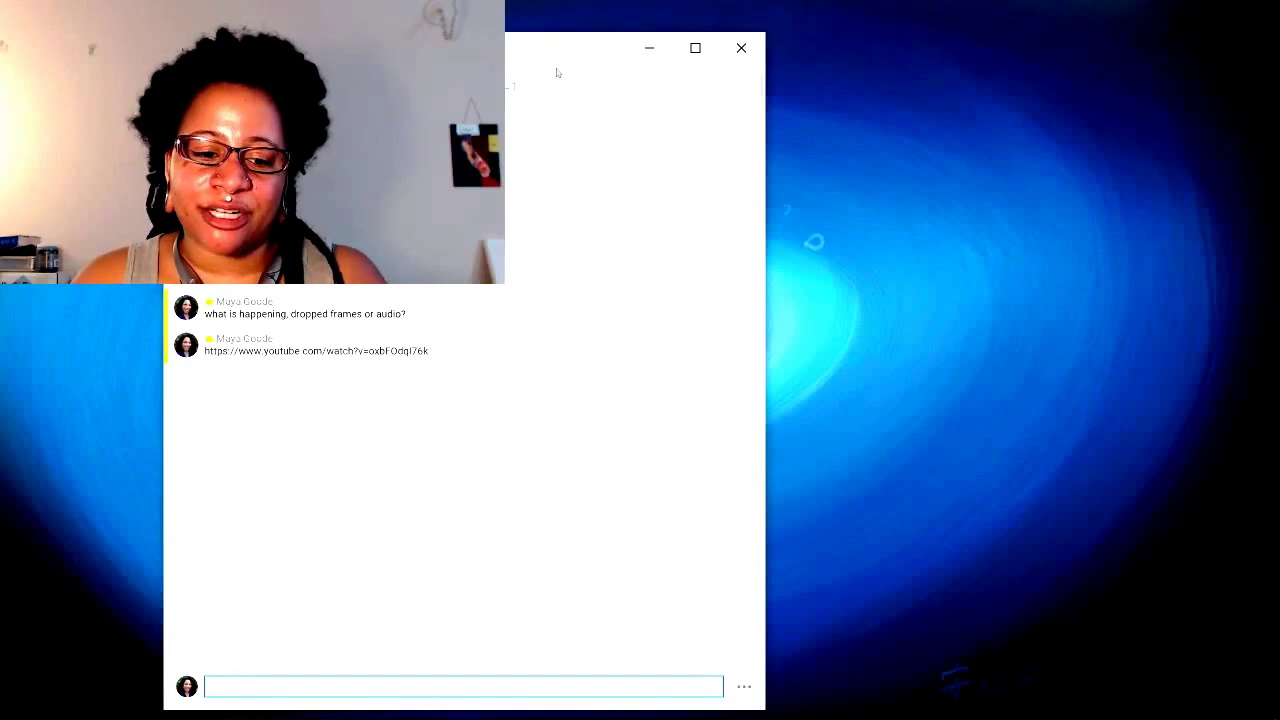
drag(494, 49, 337, 347)
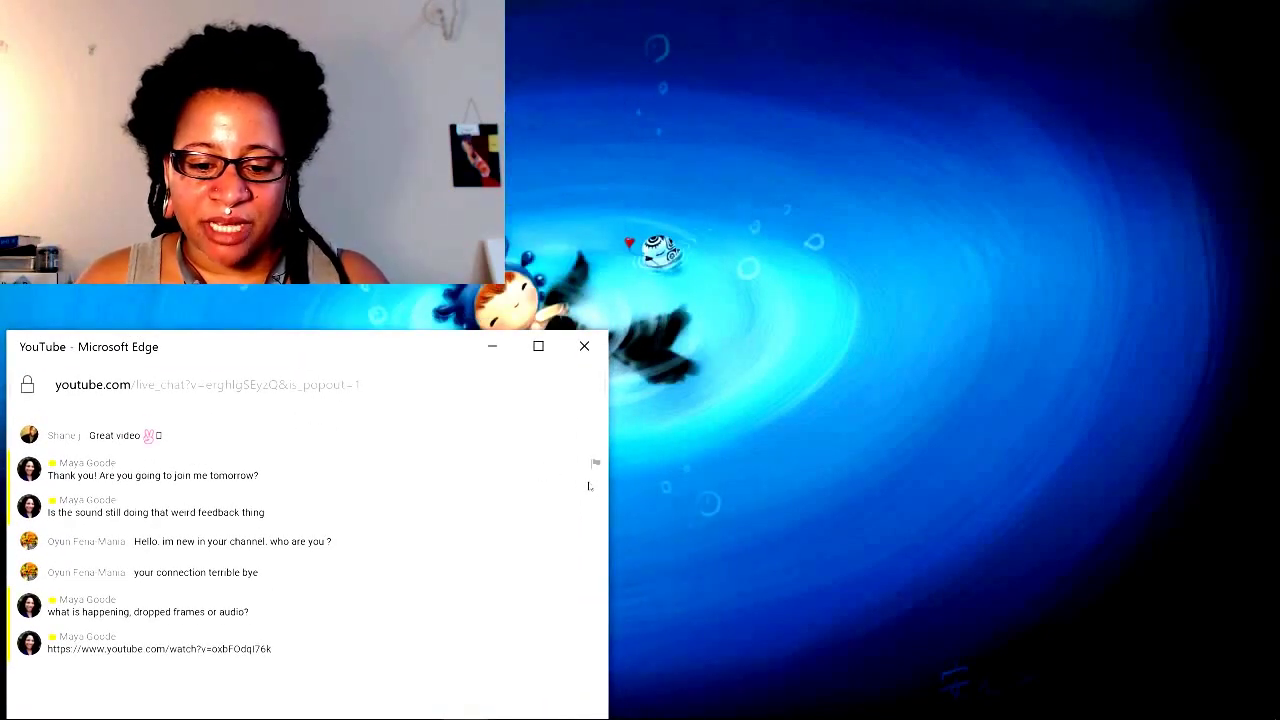
drag(615, 490, 363, 470)
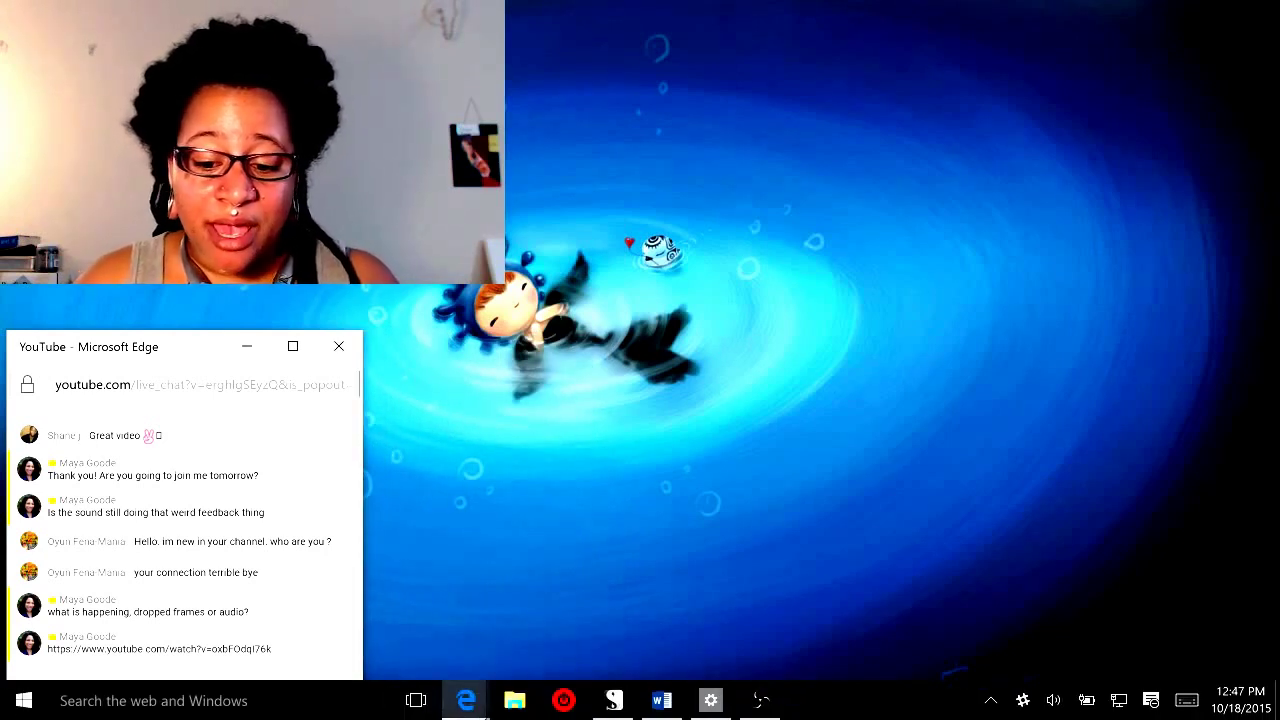
- Restore the main browser window, load the National Novel Writing Month website and go to its Sponsor Offers page
mouse_move(466, 700)
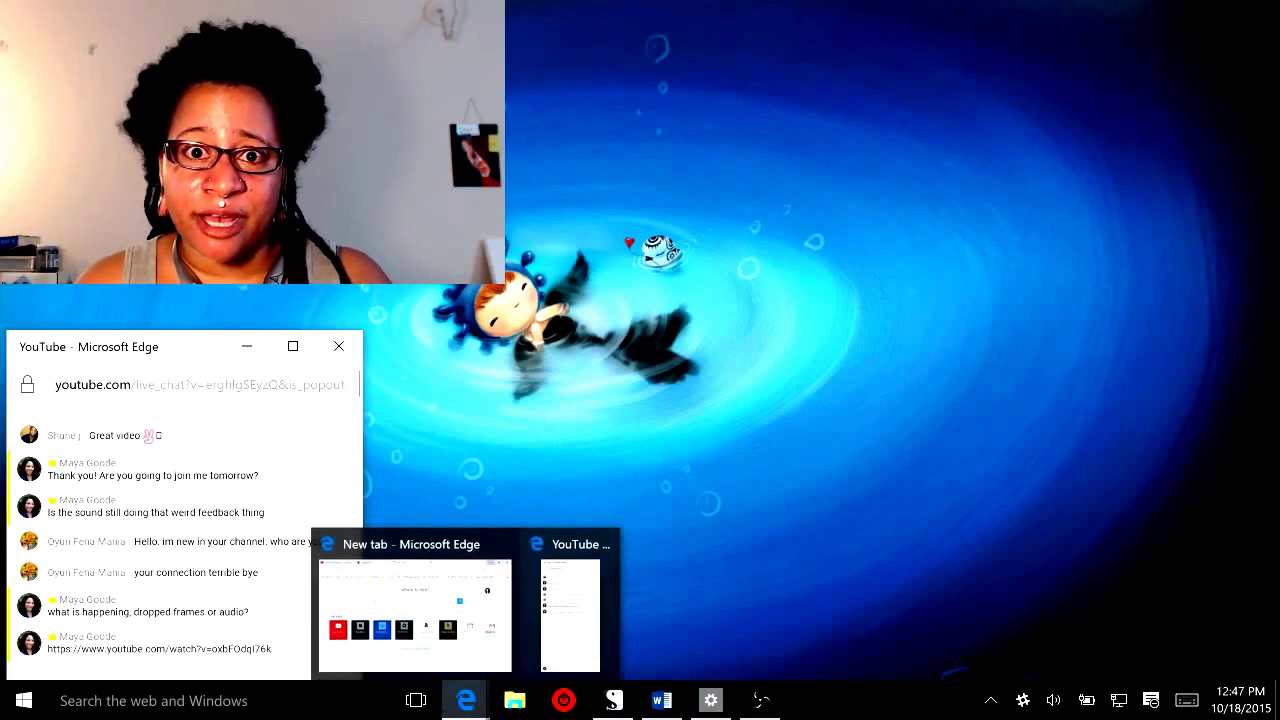
mouse_move(630, 706)
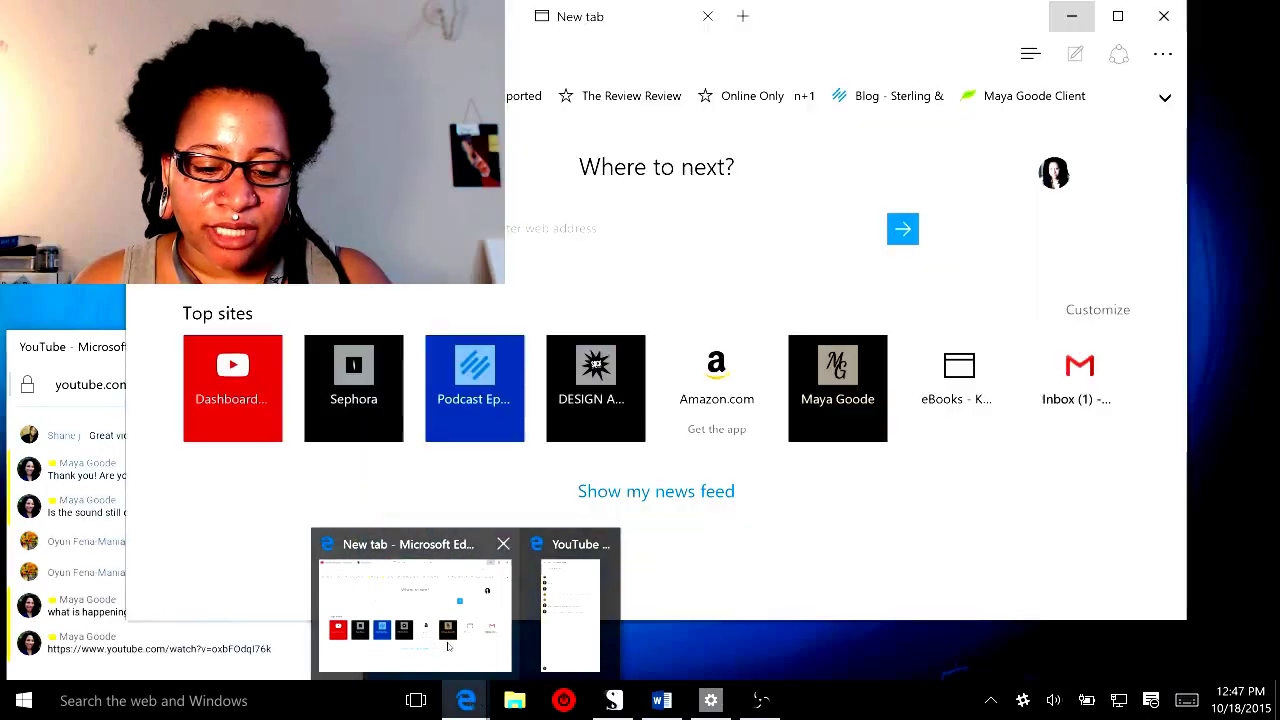
click(415, 610)
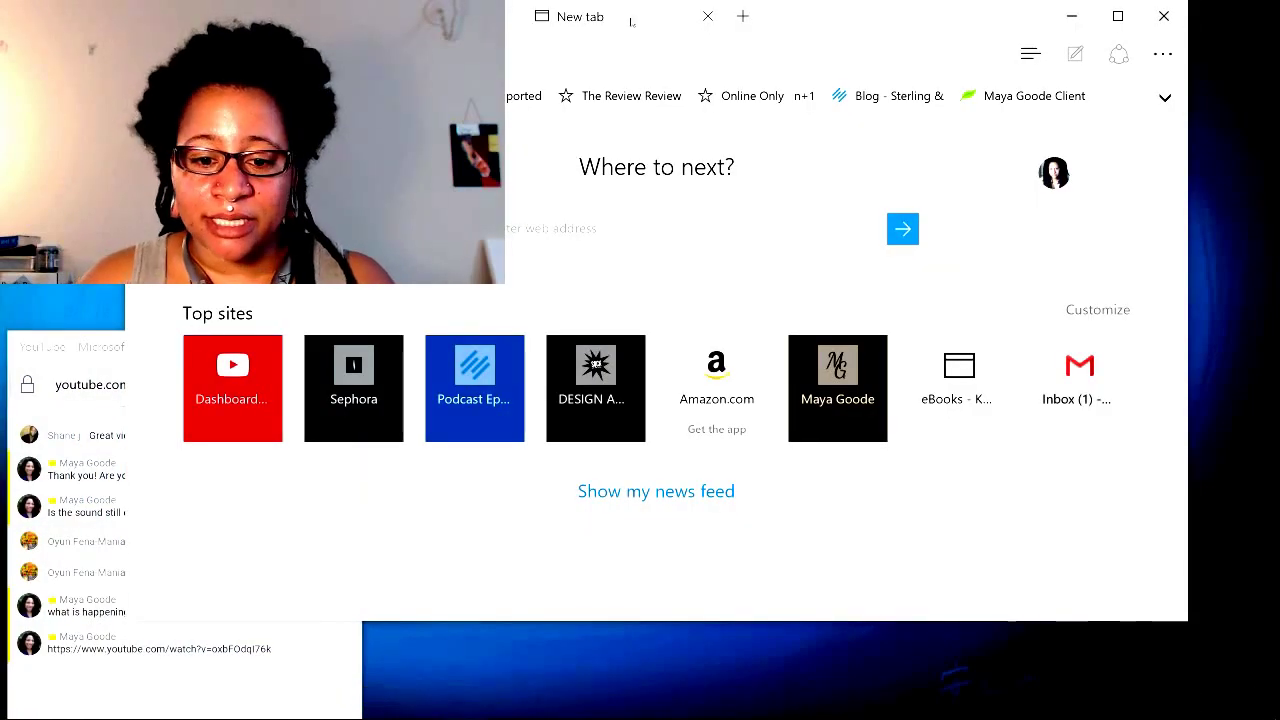
scroll(641, 63, down, 2)
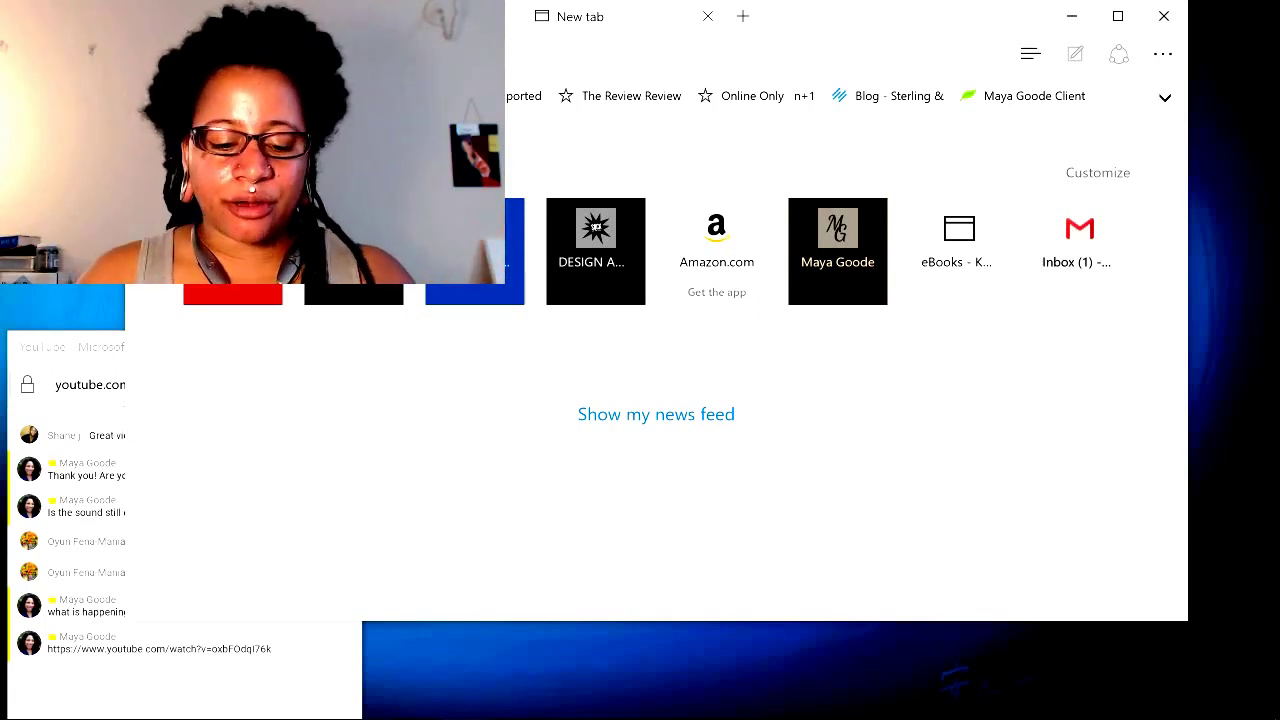
text(www.nano)
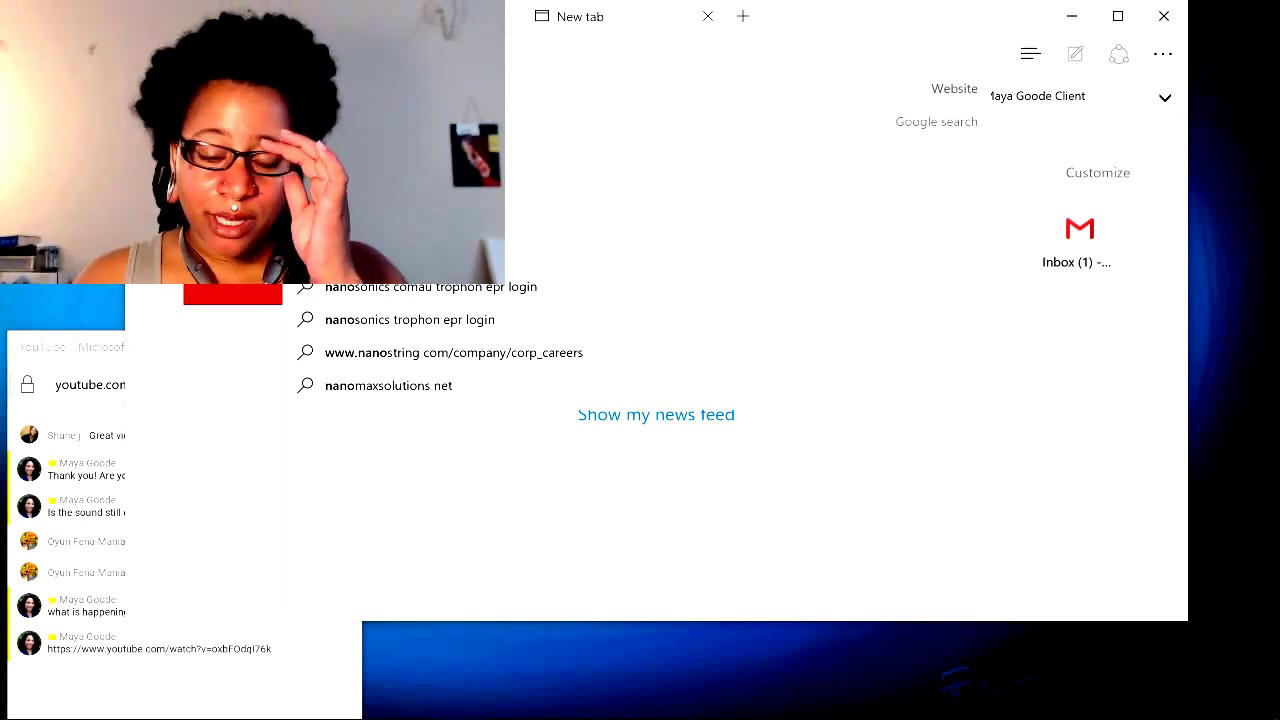
key(Return)
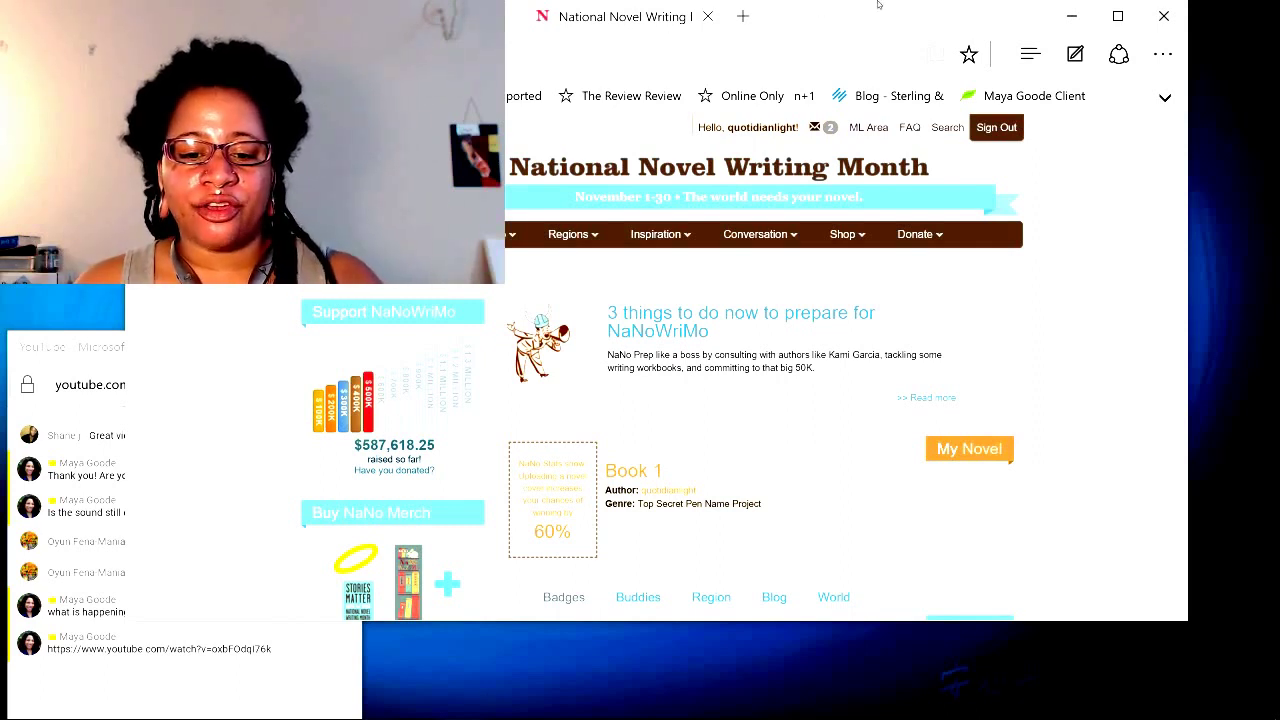
mouse_move(651, 240)
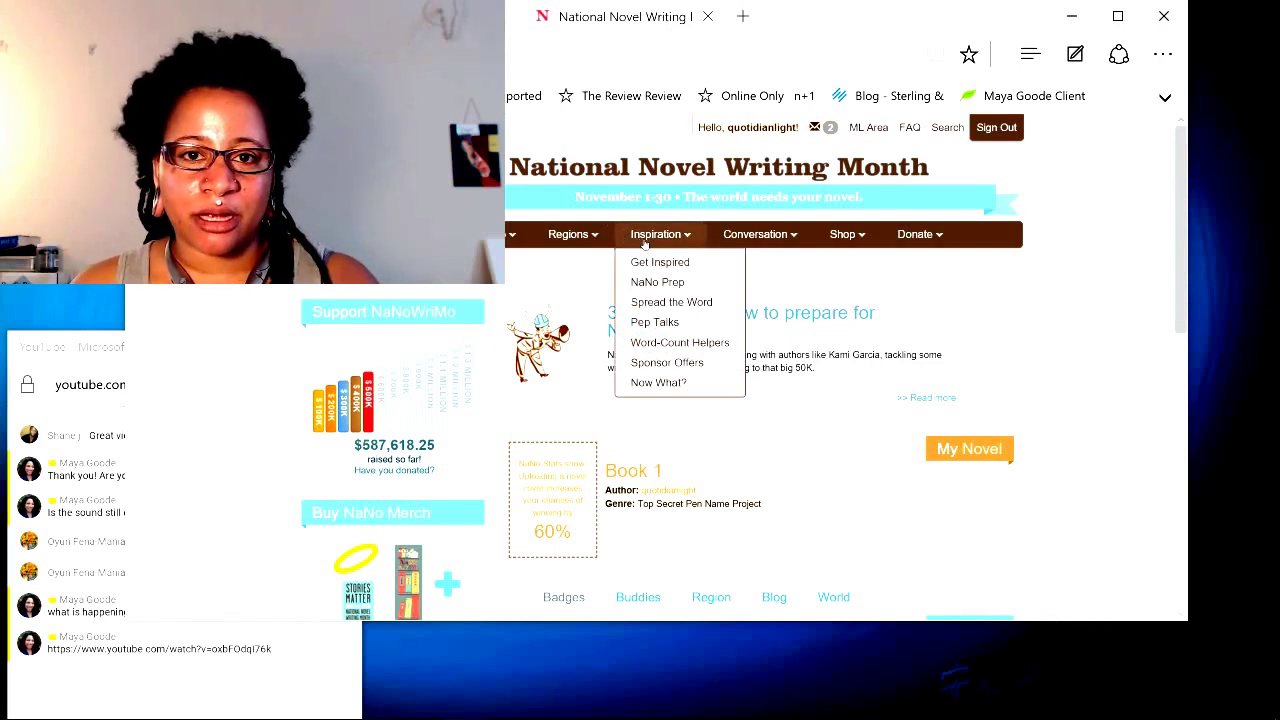
click(650, 364)
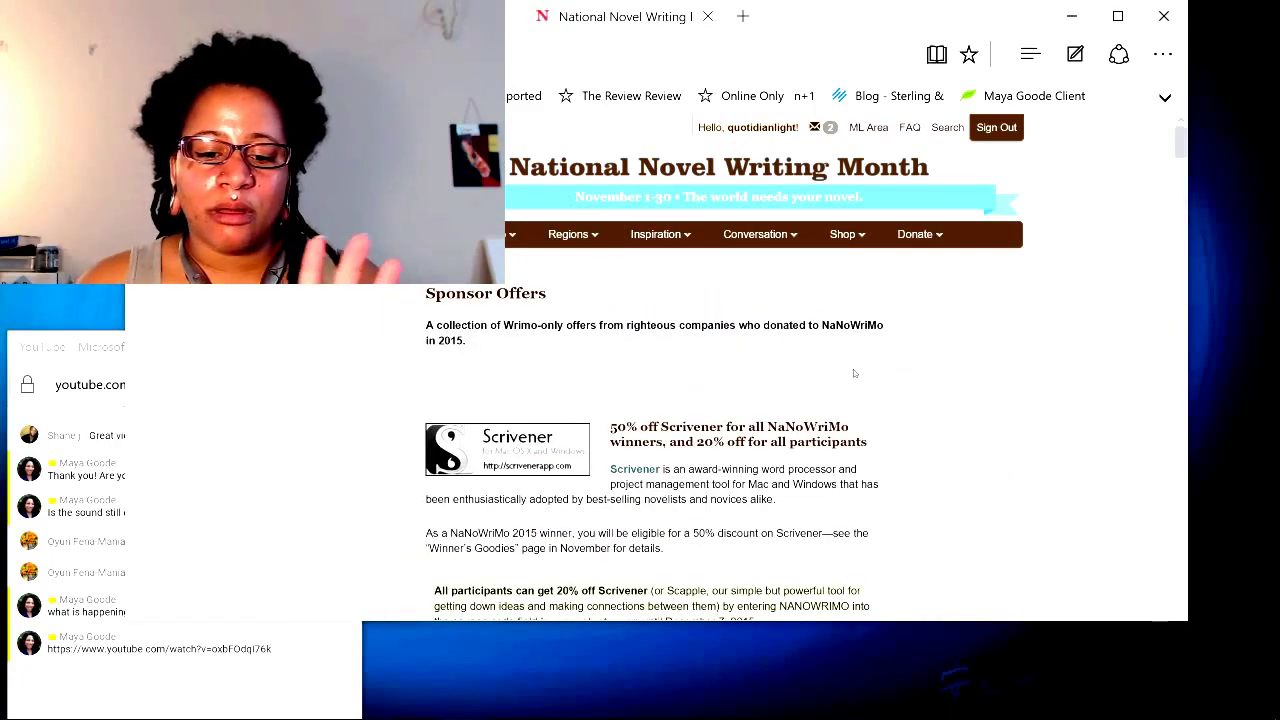
- Look through the sponsor offers for Scrivener, Pronoun, Ulysses and Storyist, focusing on the Scrivener discount and trial terms
scroll(872, 384, down, 5)
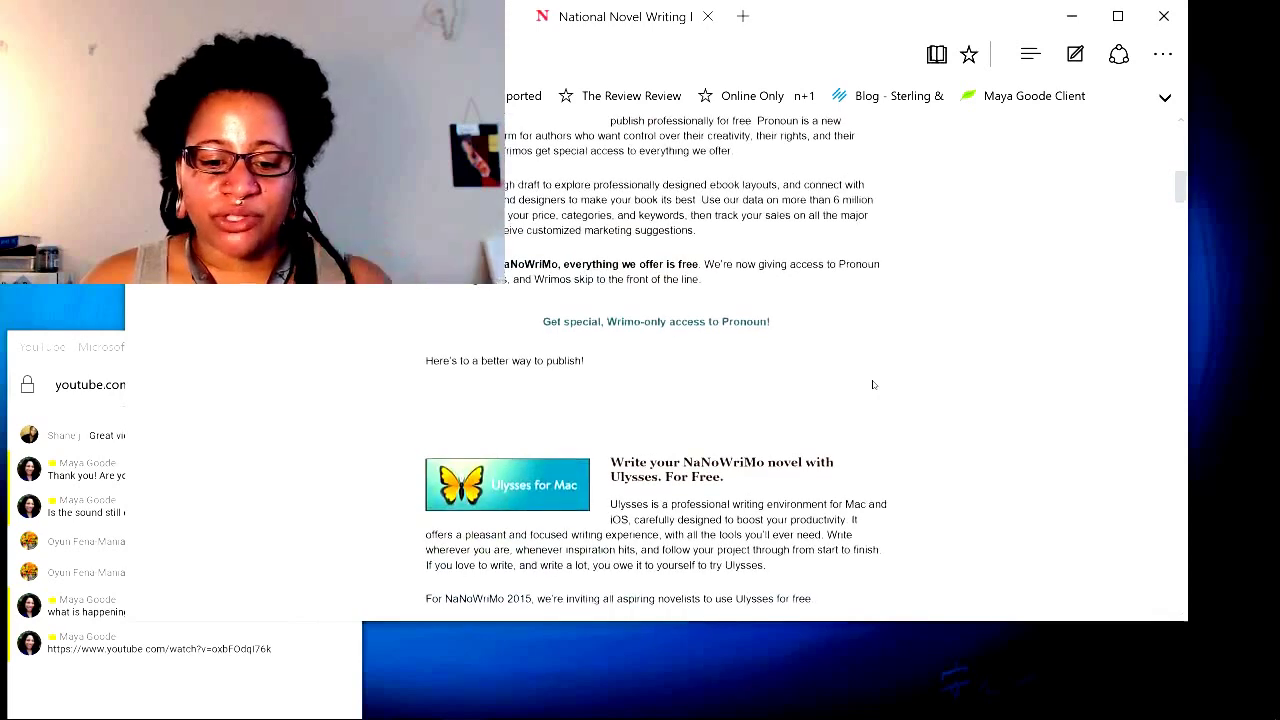
scroll(872, 384, down, 4)
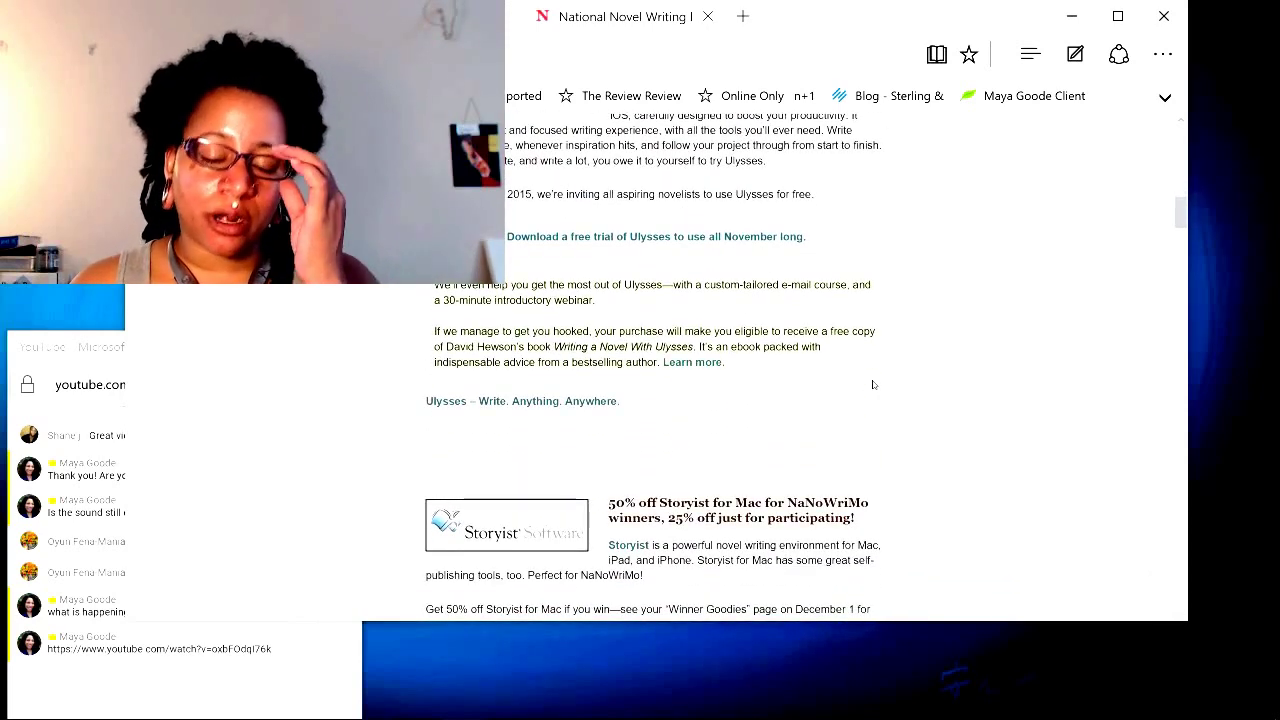
scroll(872, 384, up, 1)
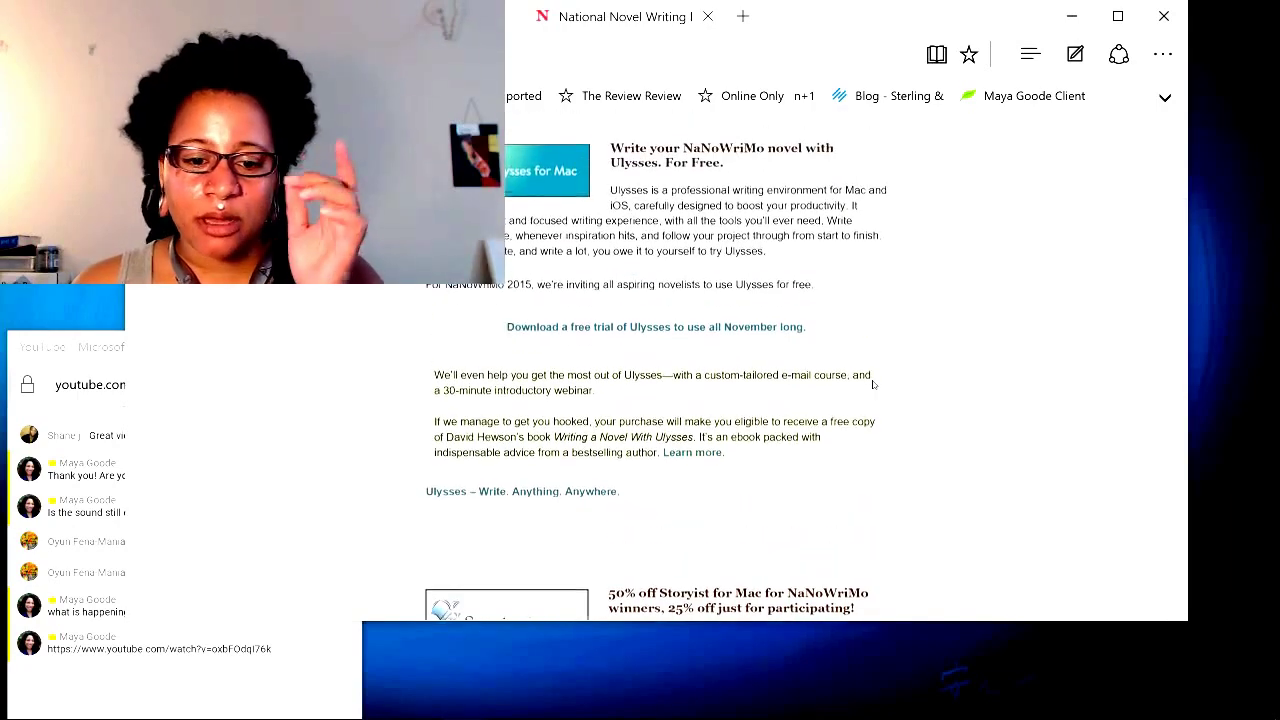
scroll(872, 384, up, 3)
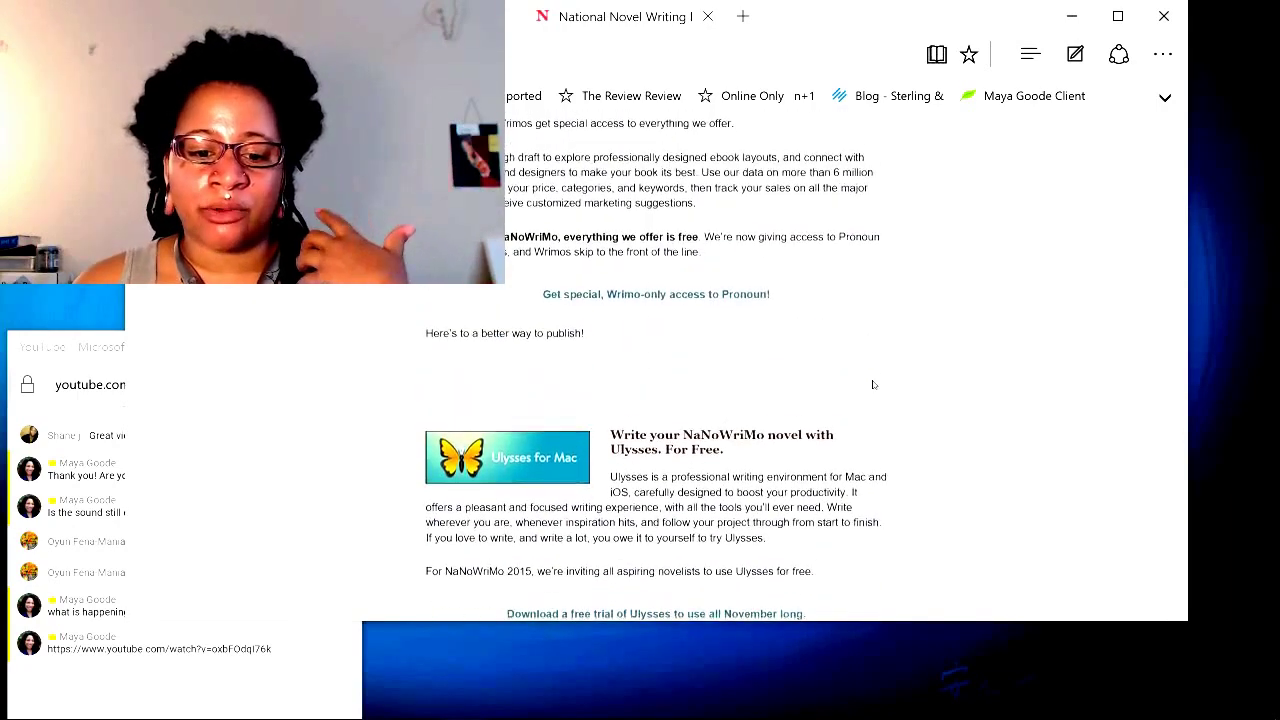
scroll(872, 384, up, 4)
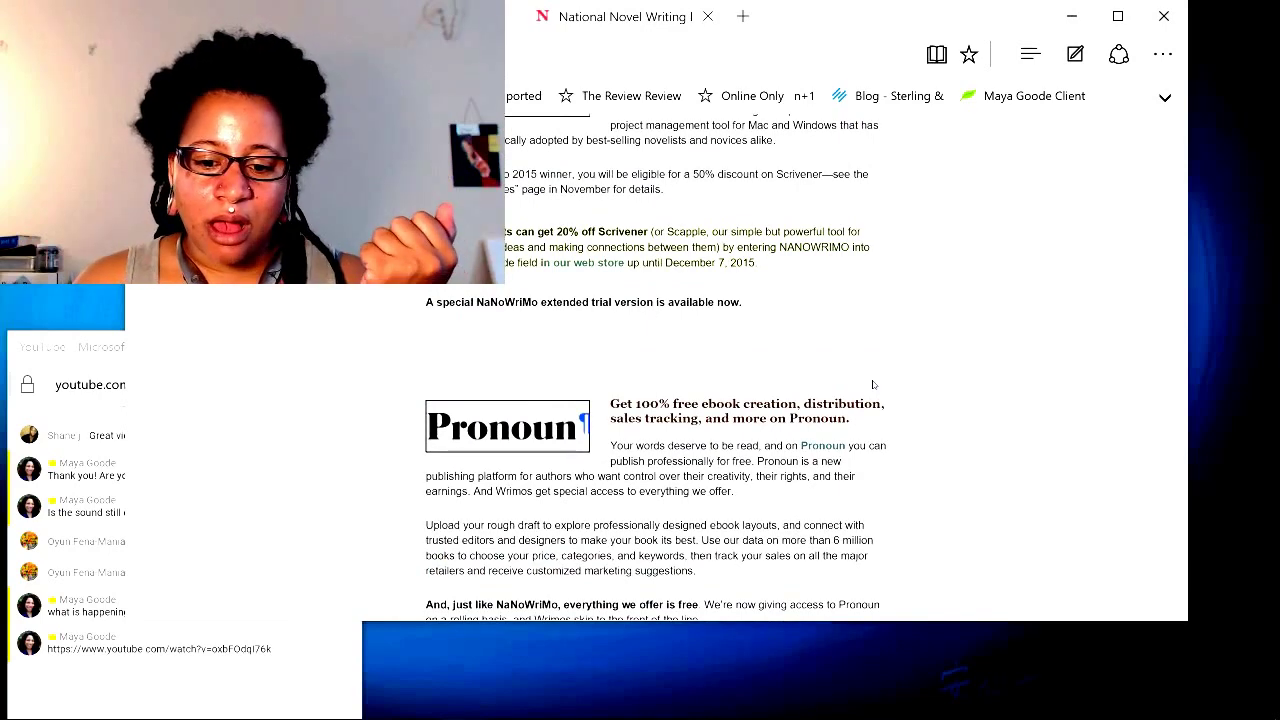
scroll(872, 384, up, 1)
scroll(872, 384, up, 3)
scroll(872, 384, down, 2)
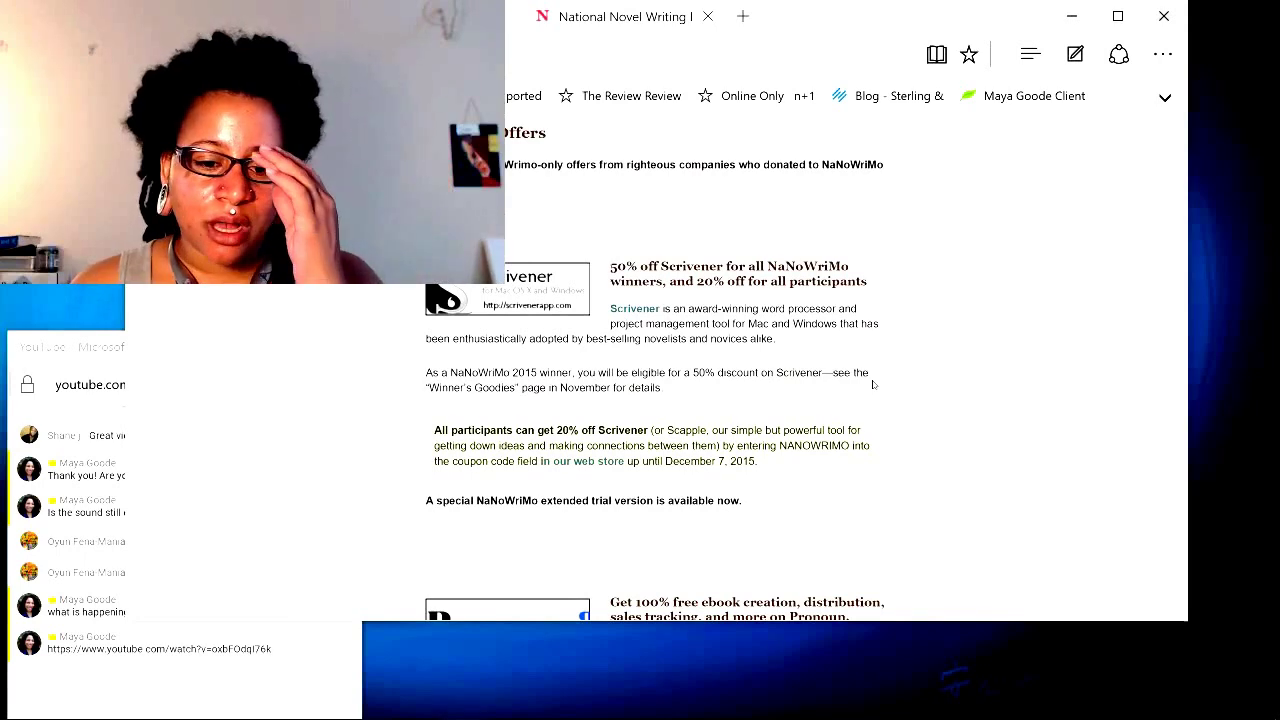
scroll(872, 384, up, 1)
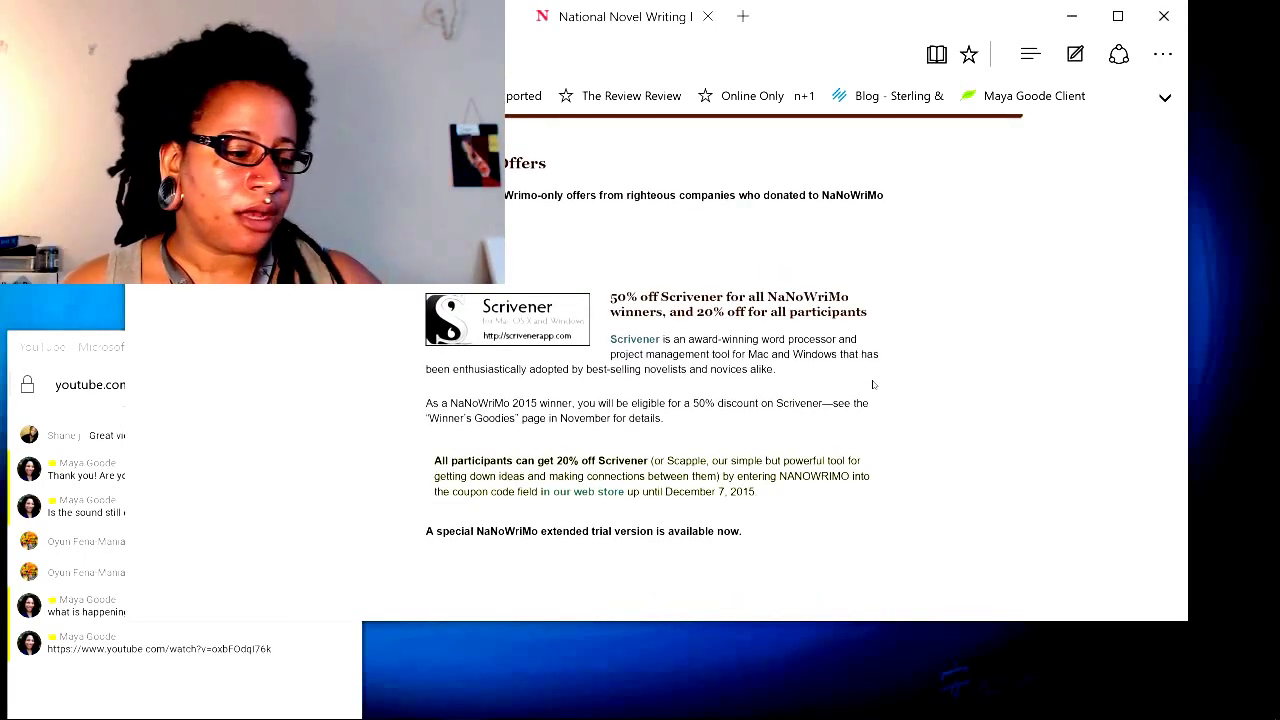
scroll(872, 384, up, 1)
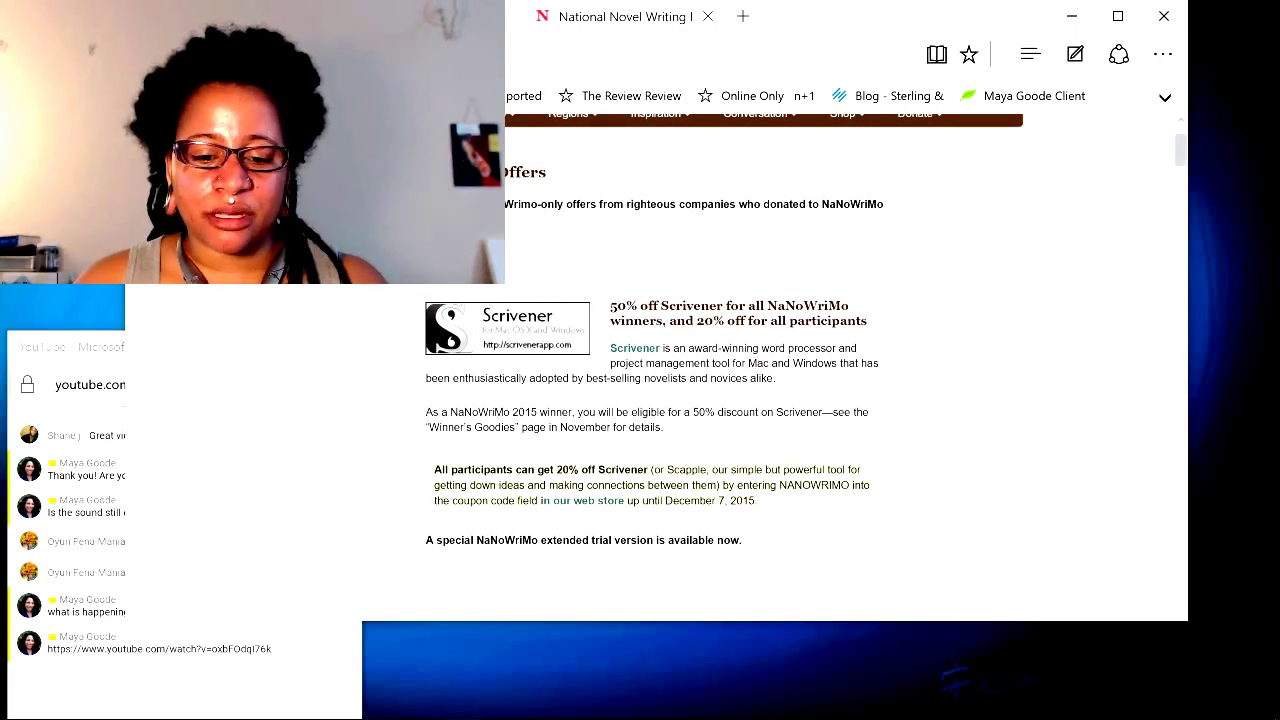
scroll(800, 400, up, 3)
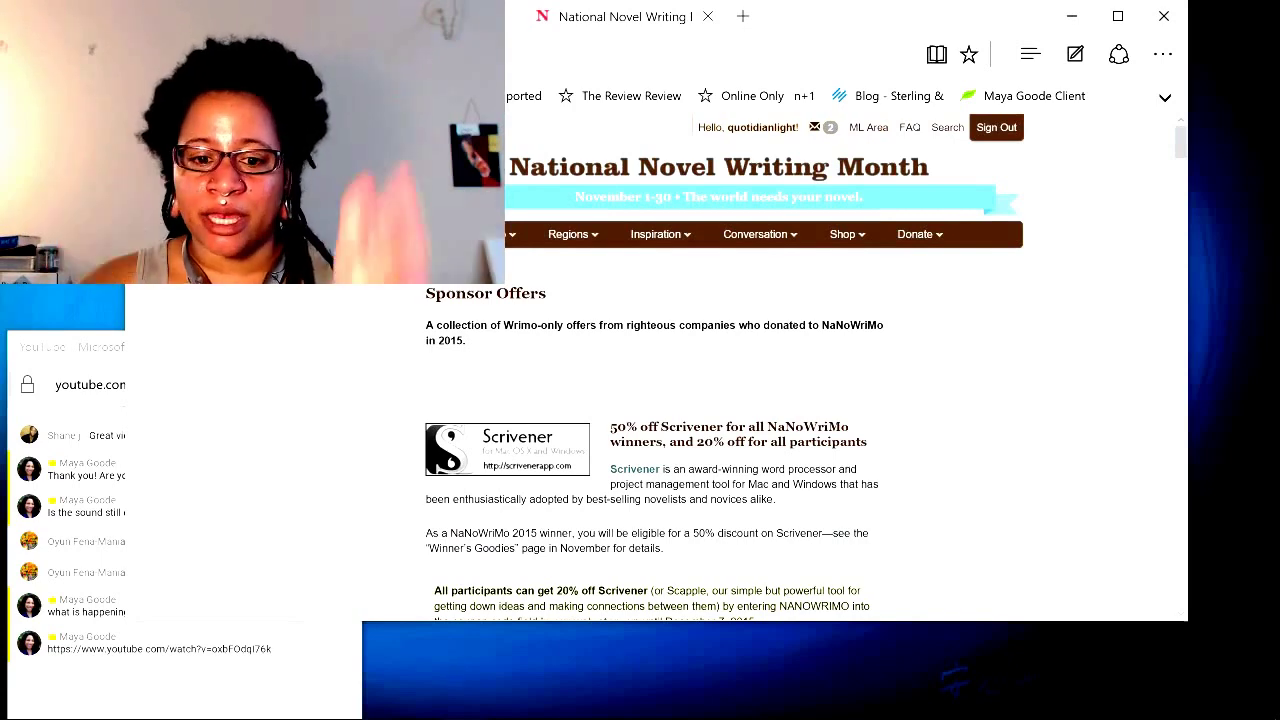
- Minimize the browser, switch to Scrivener and open the new-project template chooser with the existing project's window minimized
click(1072, 16)
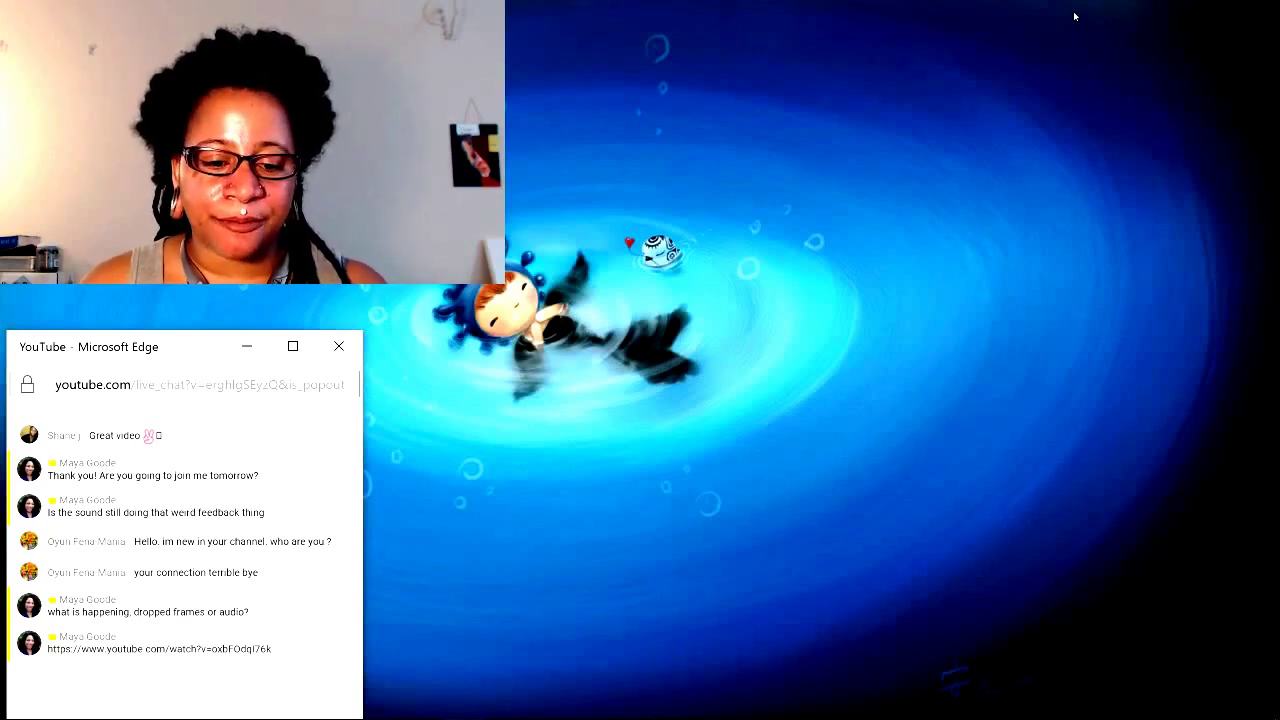
mouse_move(534, 700)
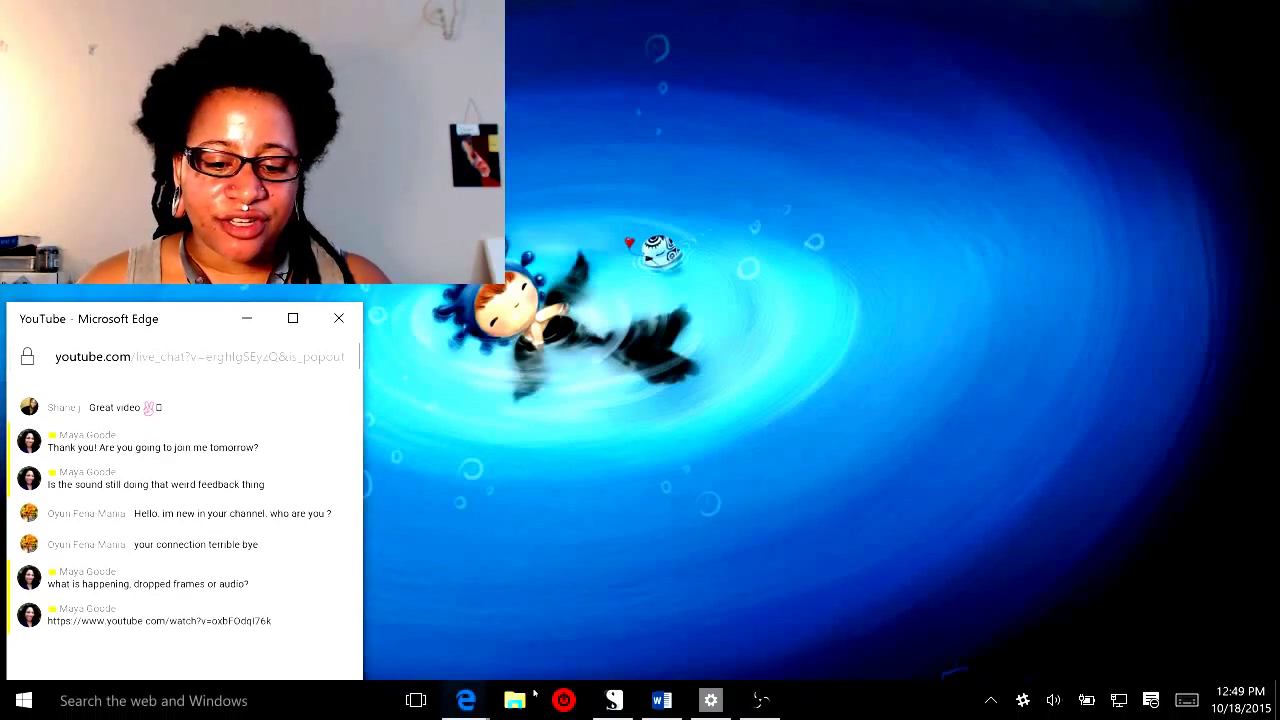
click(608, 708)
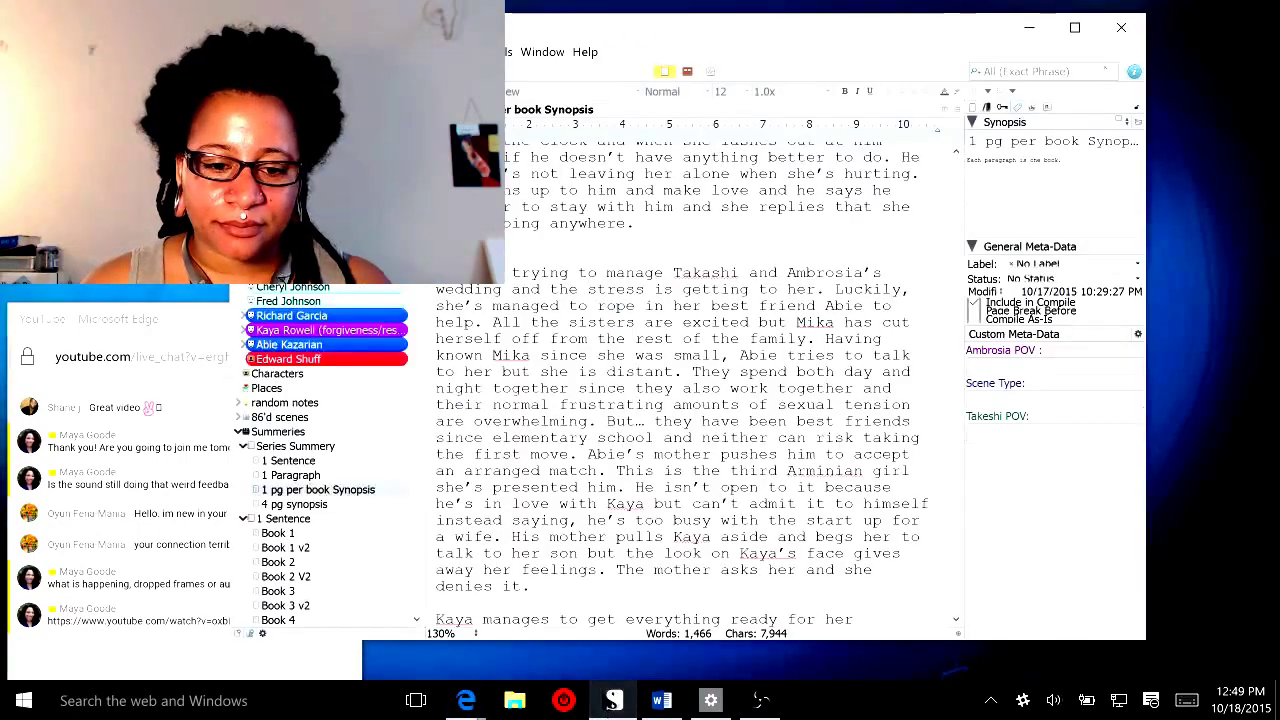
click(246, 52)
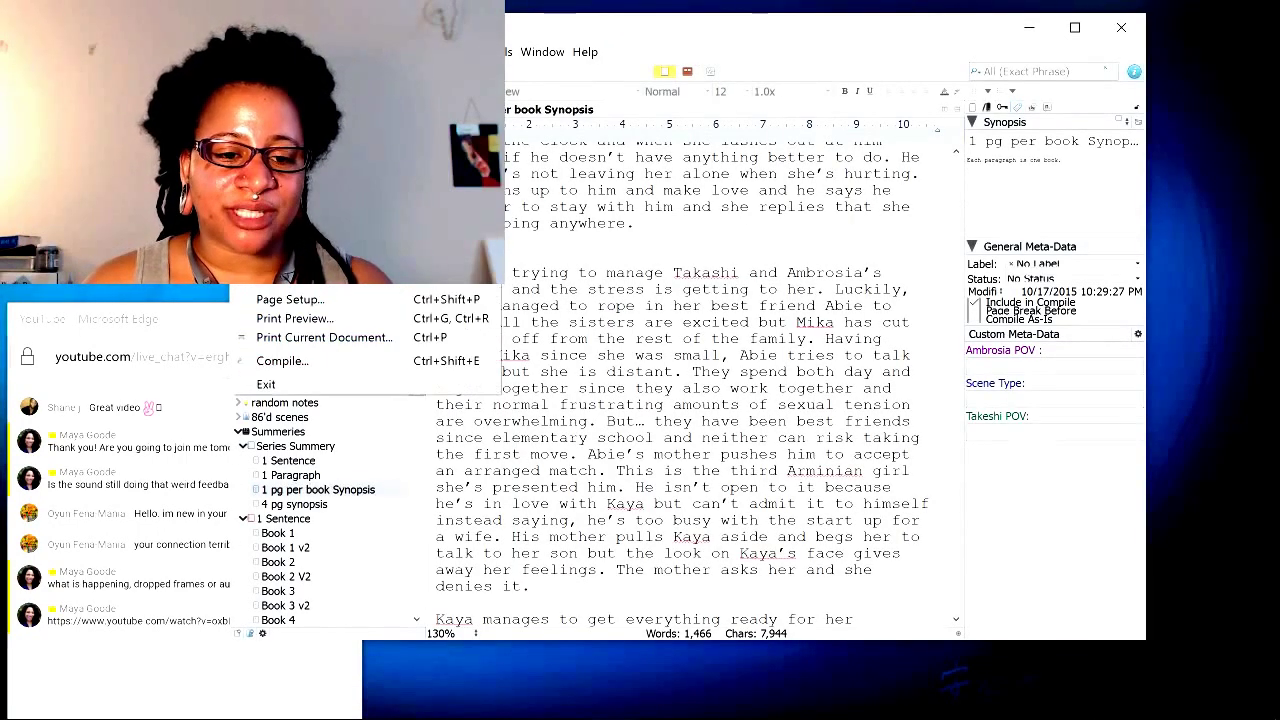
click(280, 74)
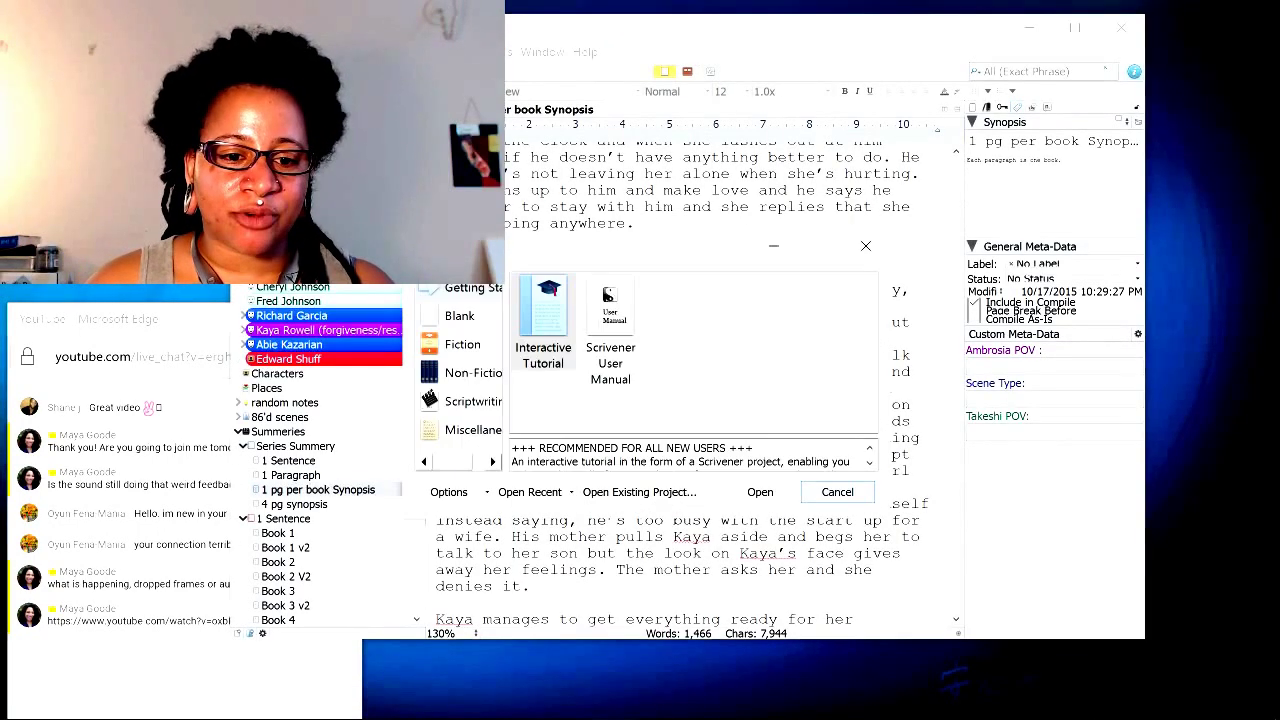
click(1024, 34)
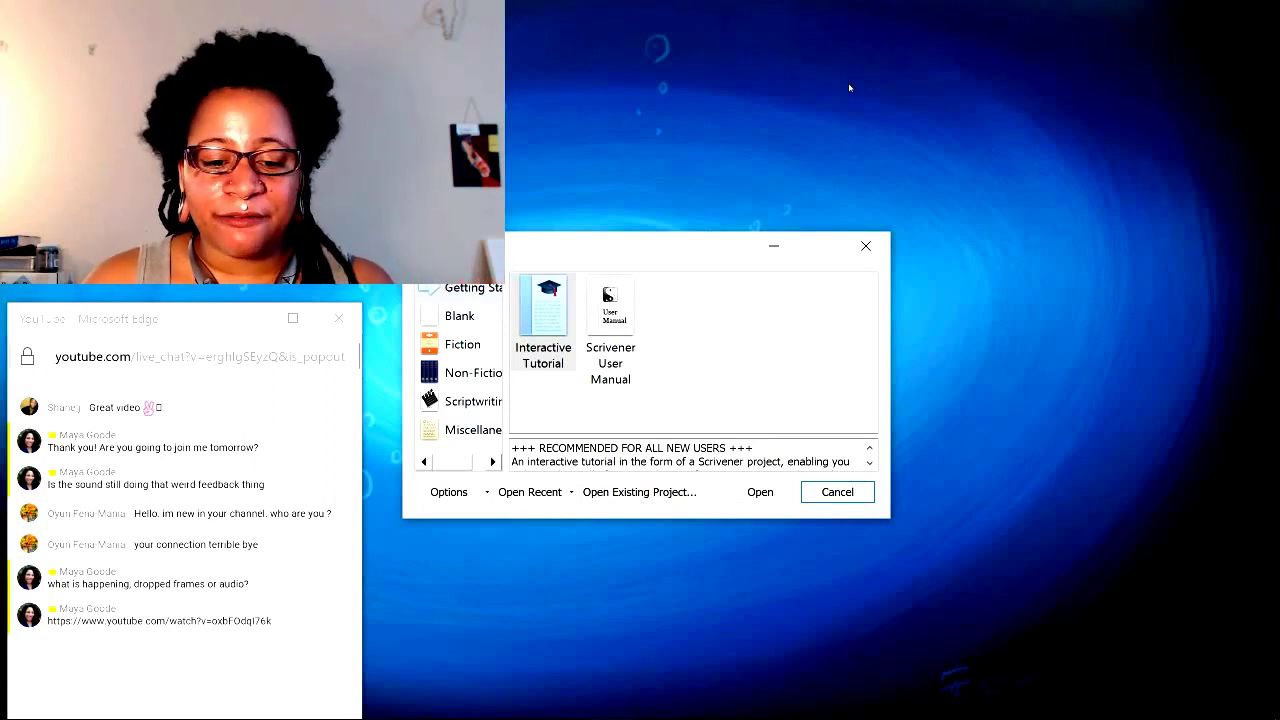
- Create a new fiction project from the Novel (with Parts) template, named "testing 123", in the OneDrive/Writing copy/Blogging folder
click(469, 350)
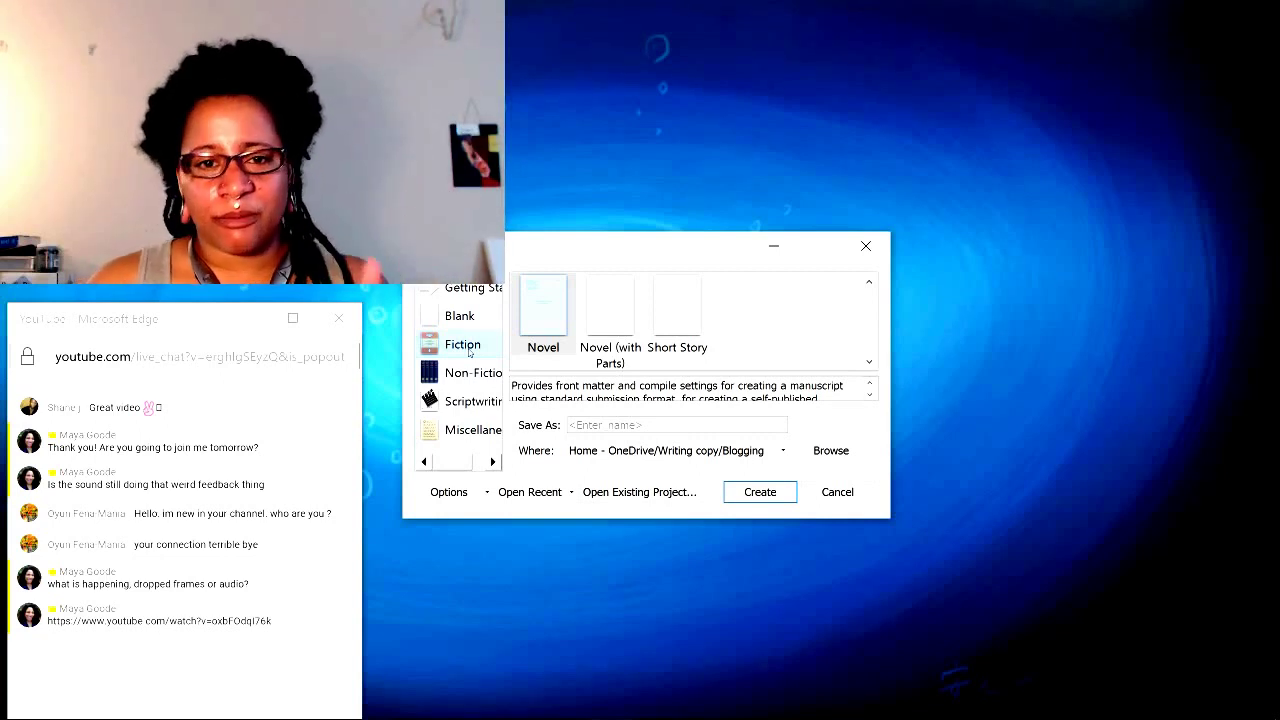
click(631, 289)
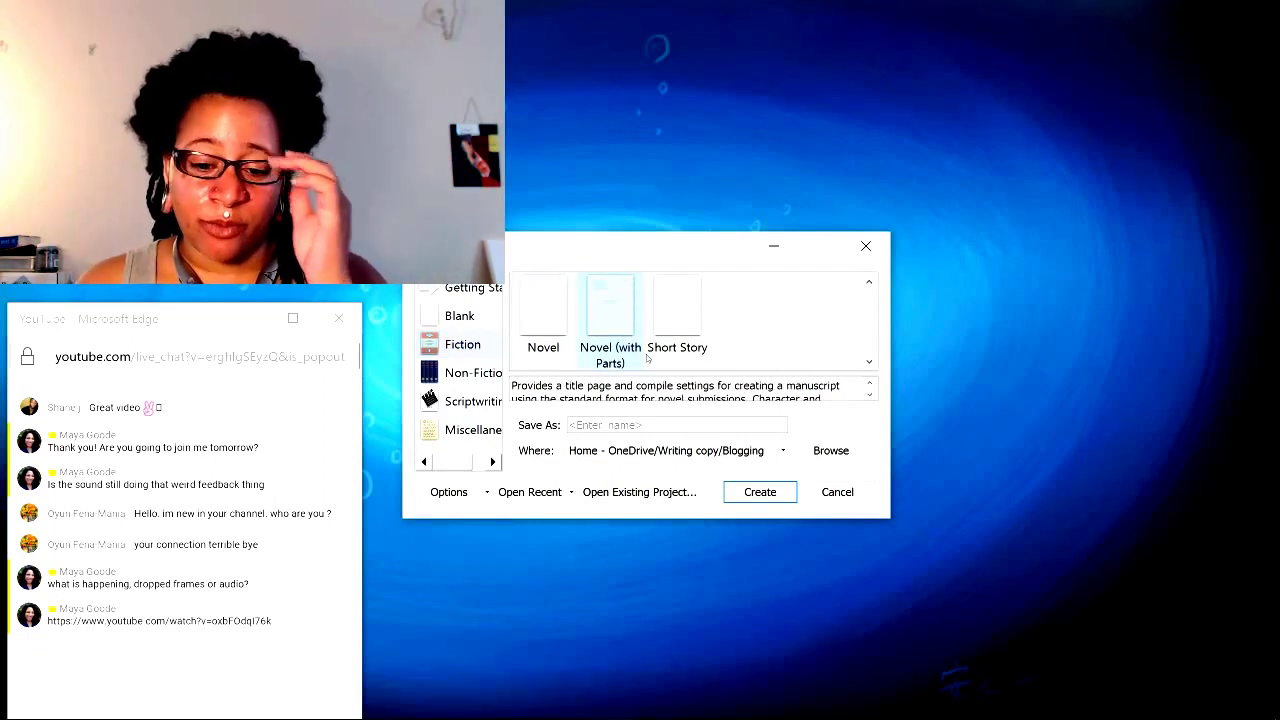
click(640, 425)
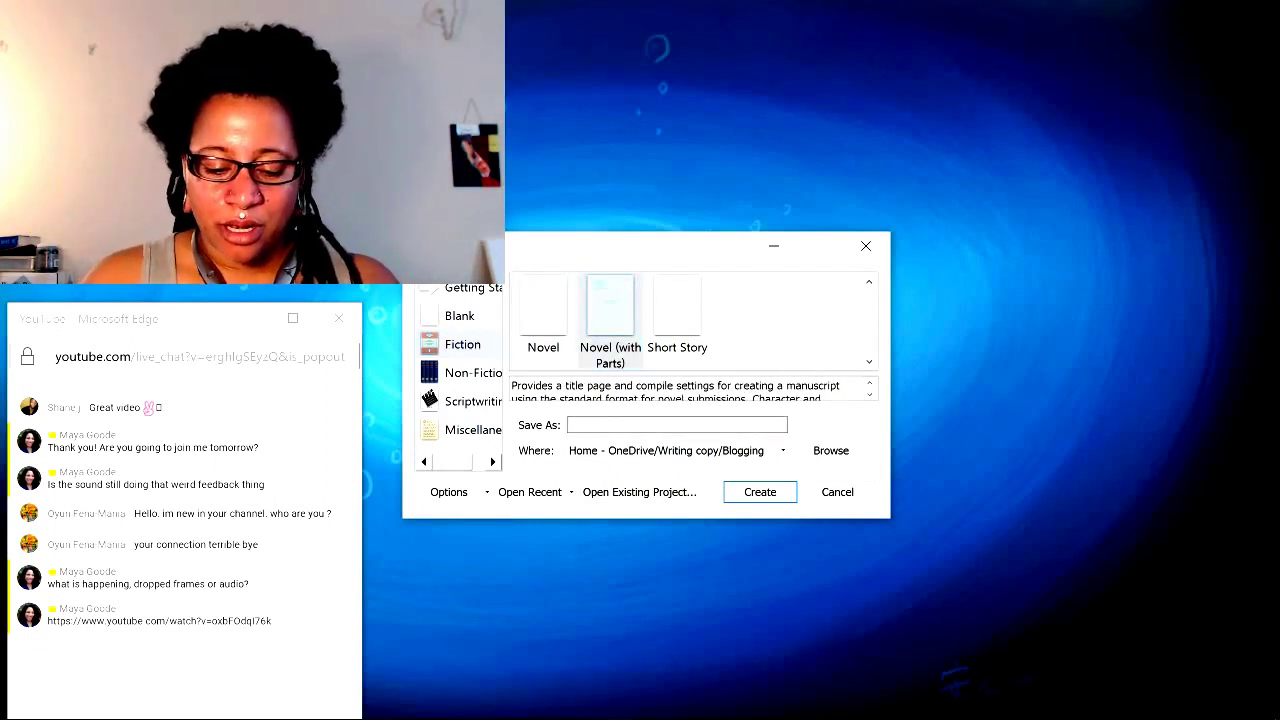
text(testi)
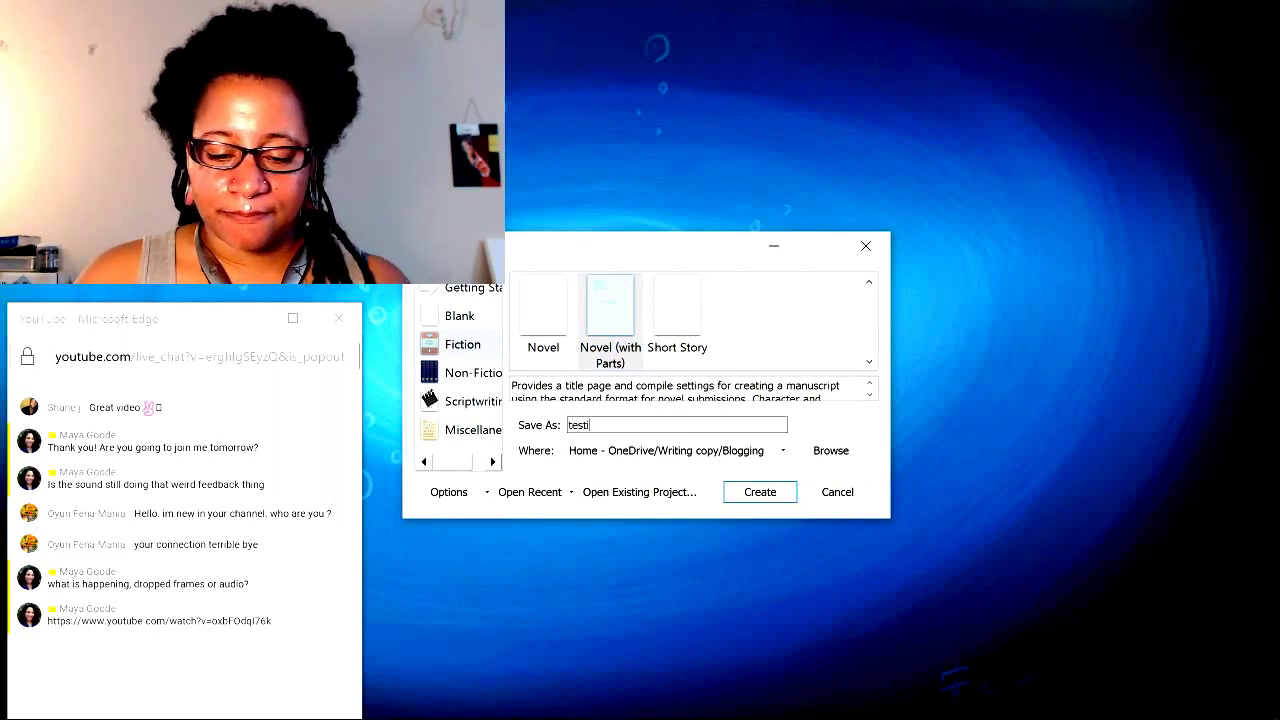
text(ng )
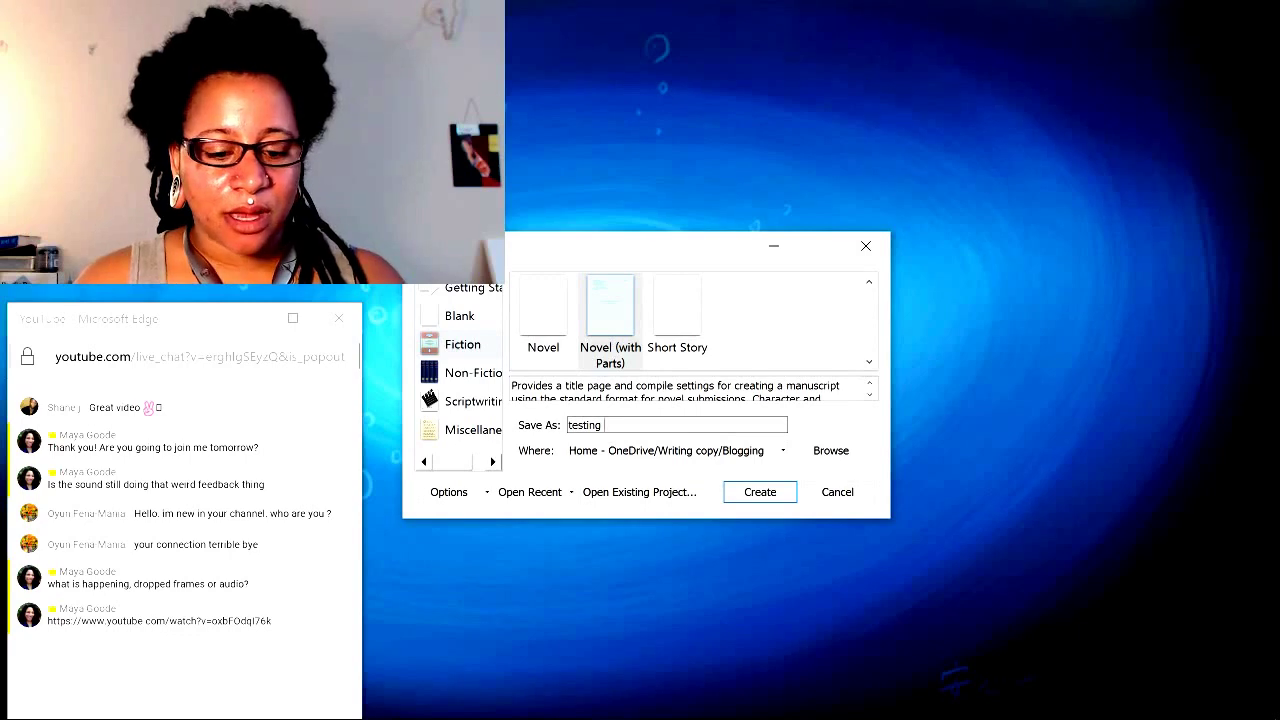
text(123)
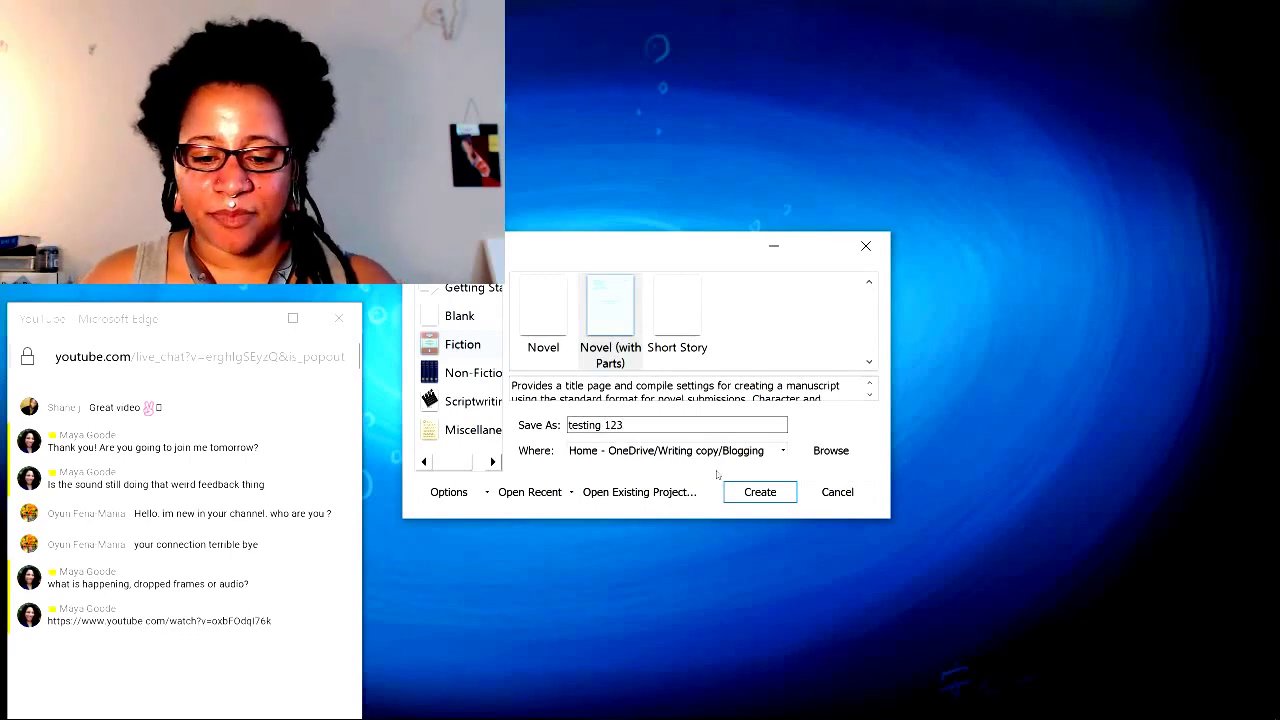
click(759, 492)
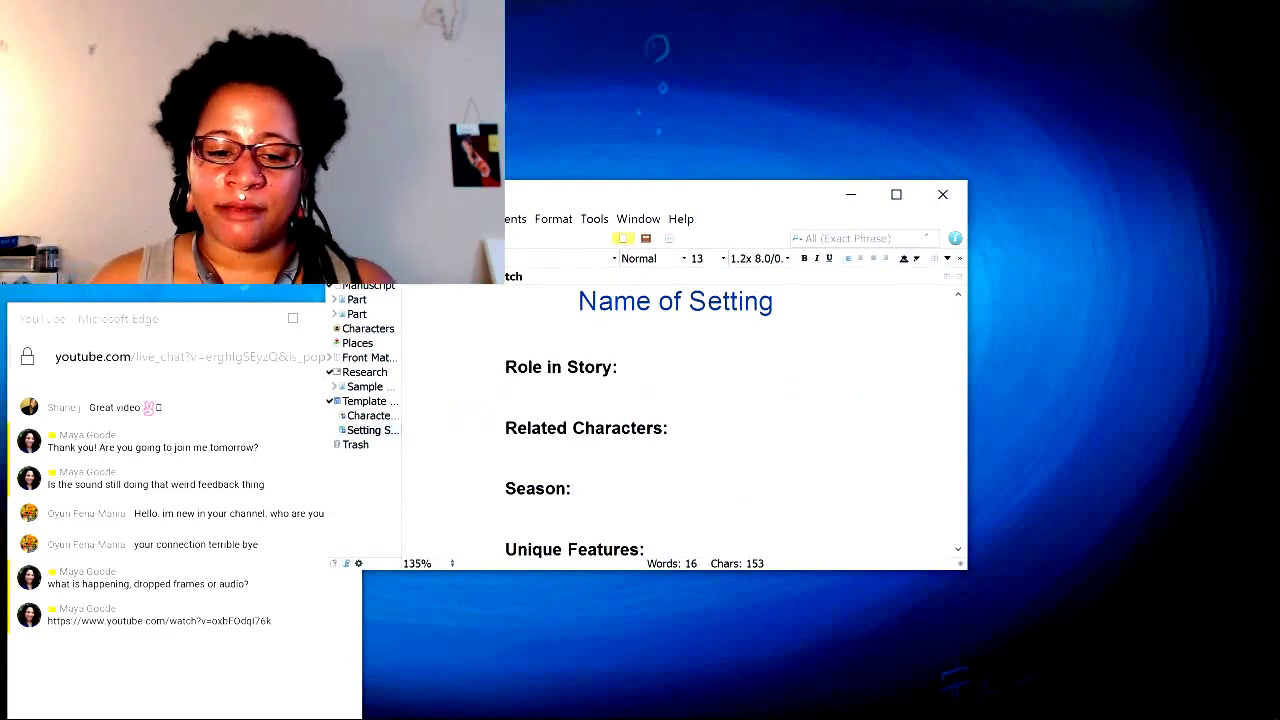
- Try the new project window maximized and check the stream layout in Open Broadcaster Software
click(896, 194)
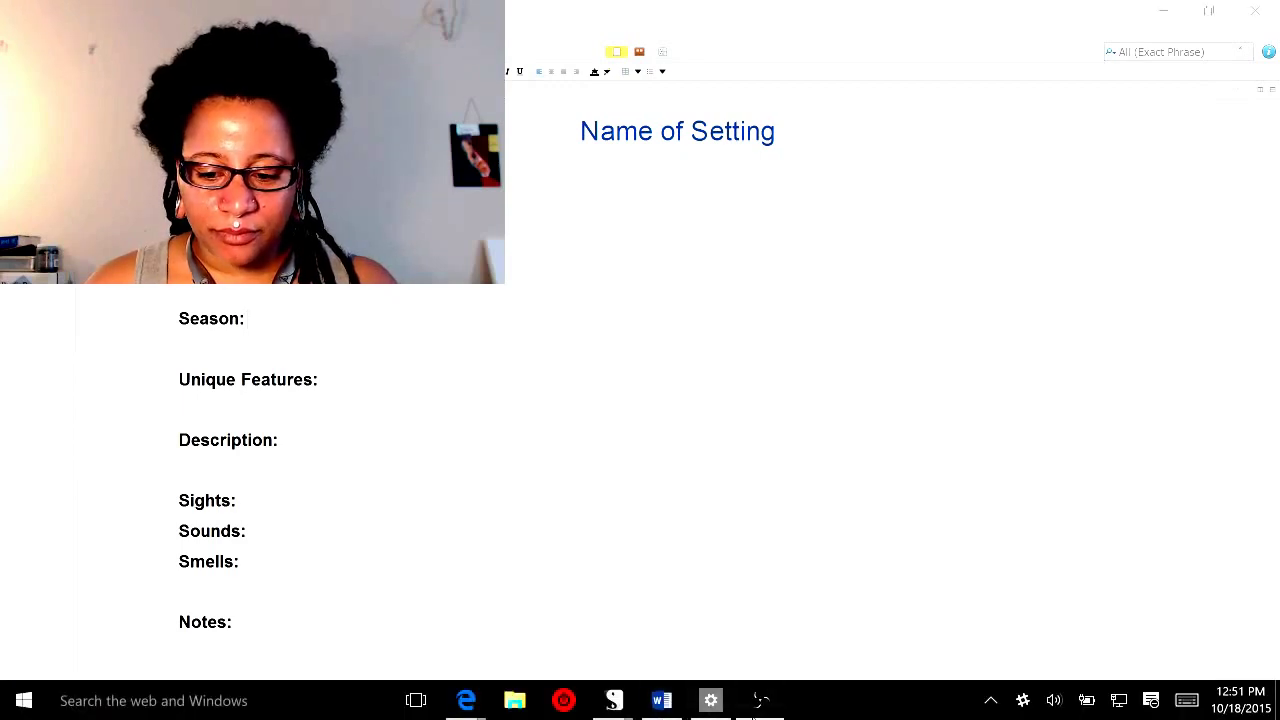
click(758, 702)
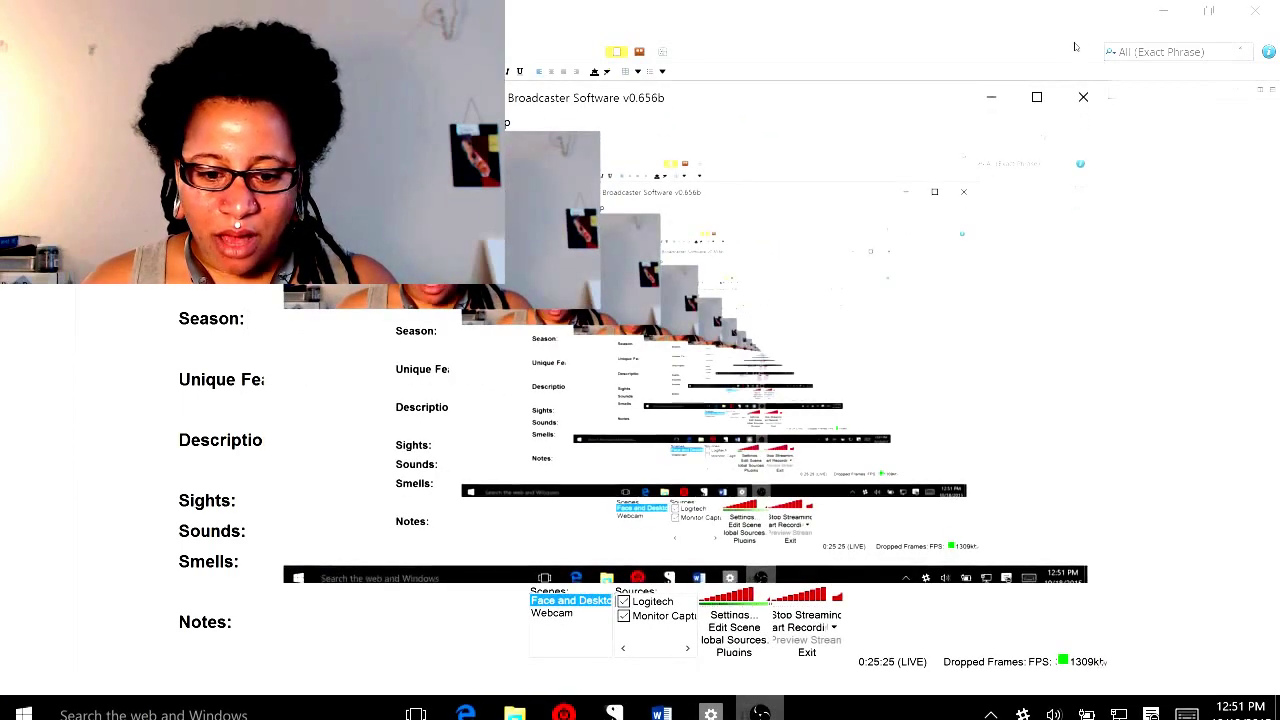
click(991, 97)
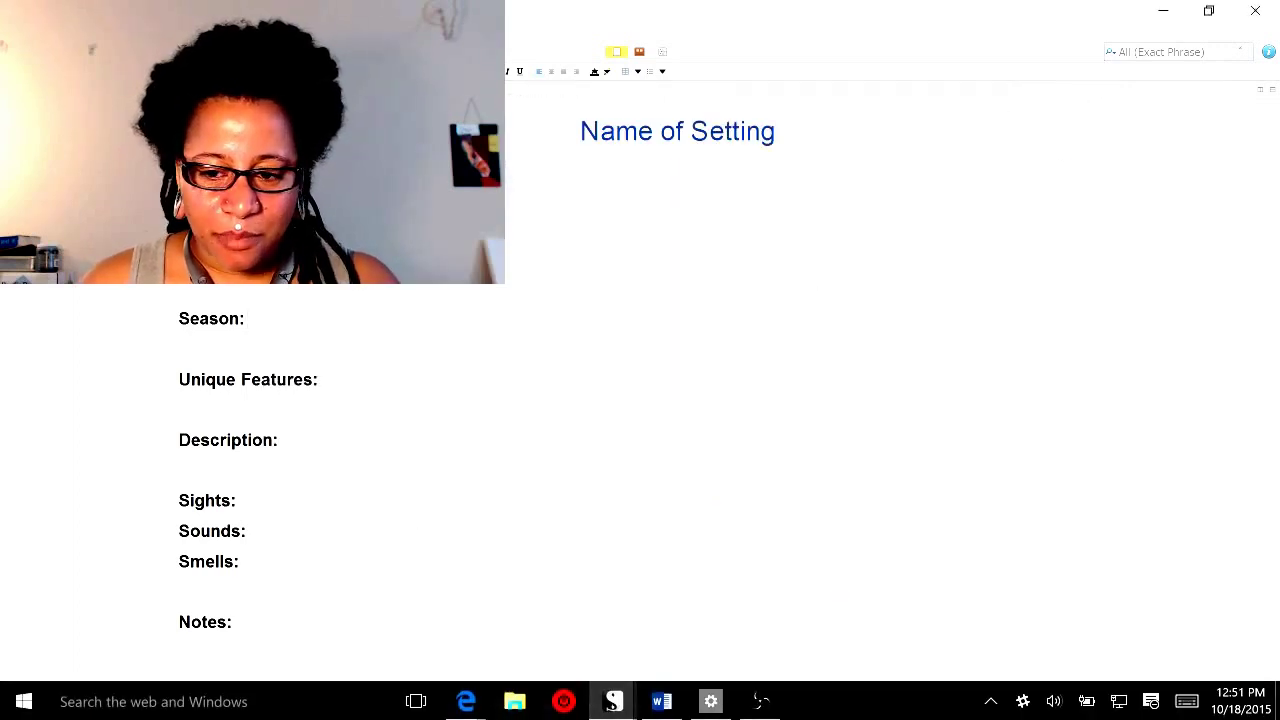
click(1208, 9)
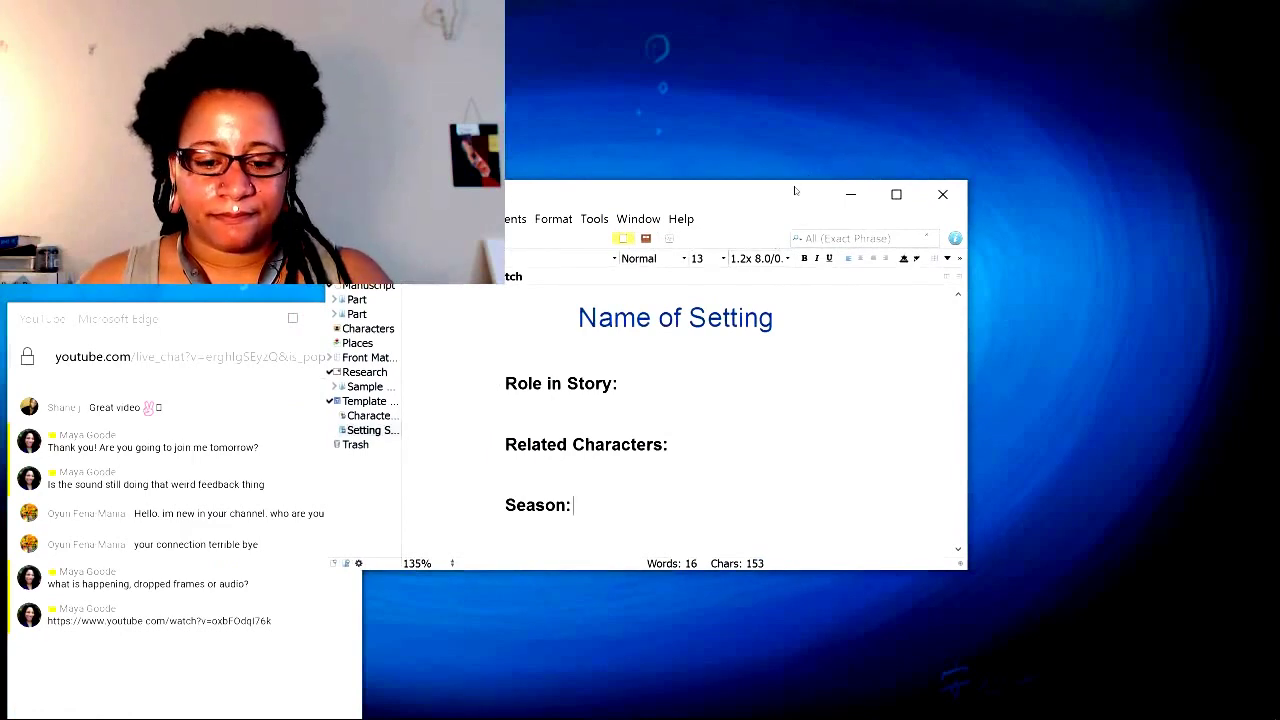
- Move the project window up the desktop and enlarge it to fill most of the area beside the live chat
drag(797, 195, 751, 55)
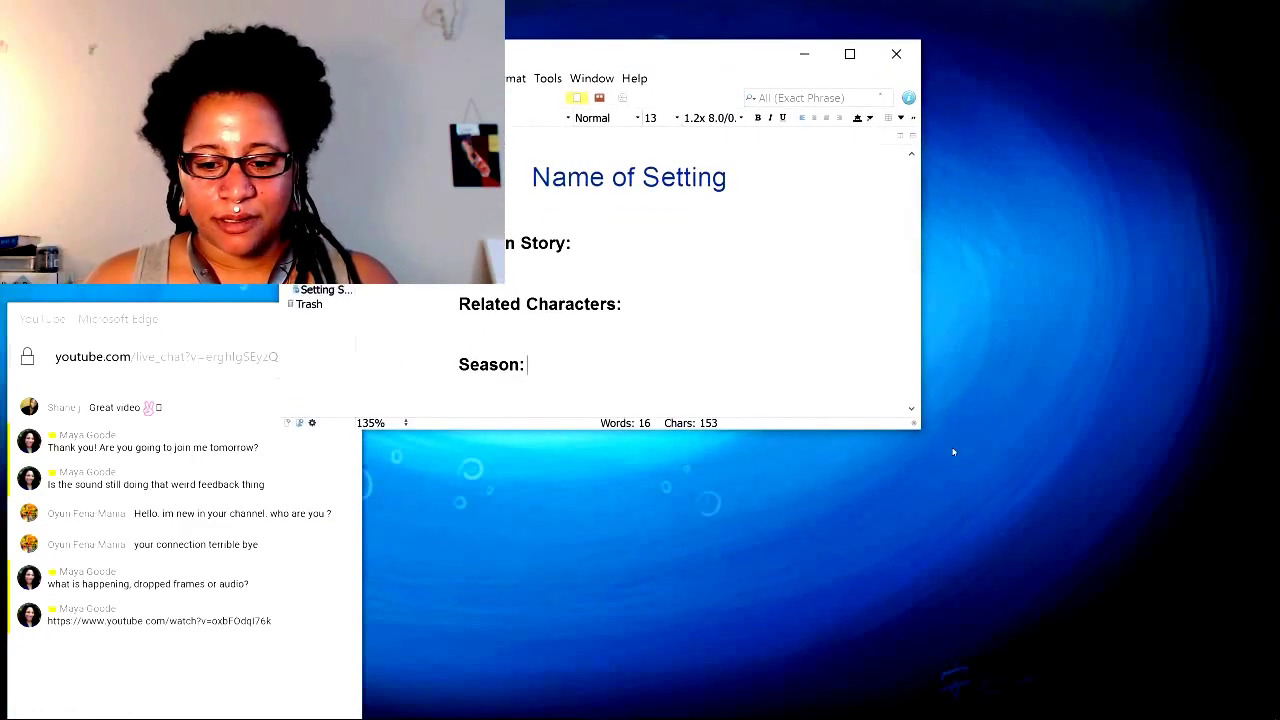
drag(922, 424, 1230, 678)
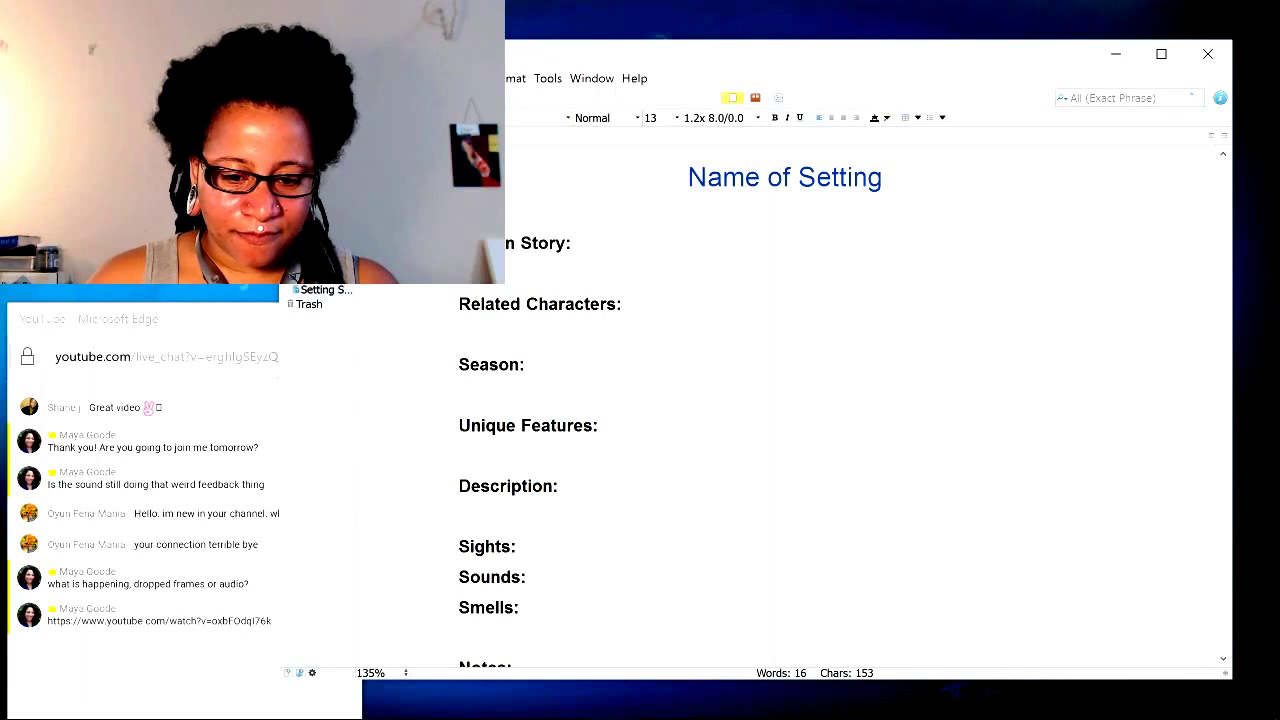
scroll(378, 335, up, 1)
scroll(378, 335, down, 1)
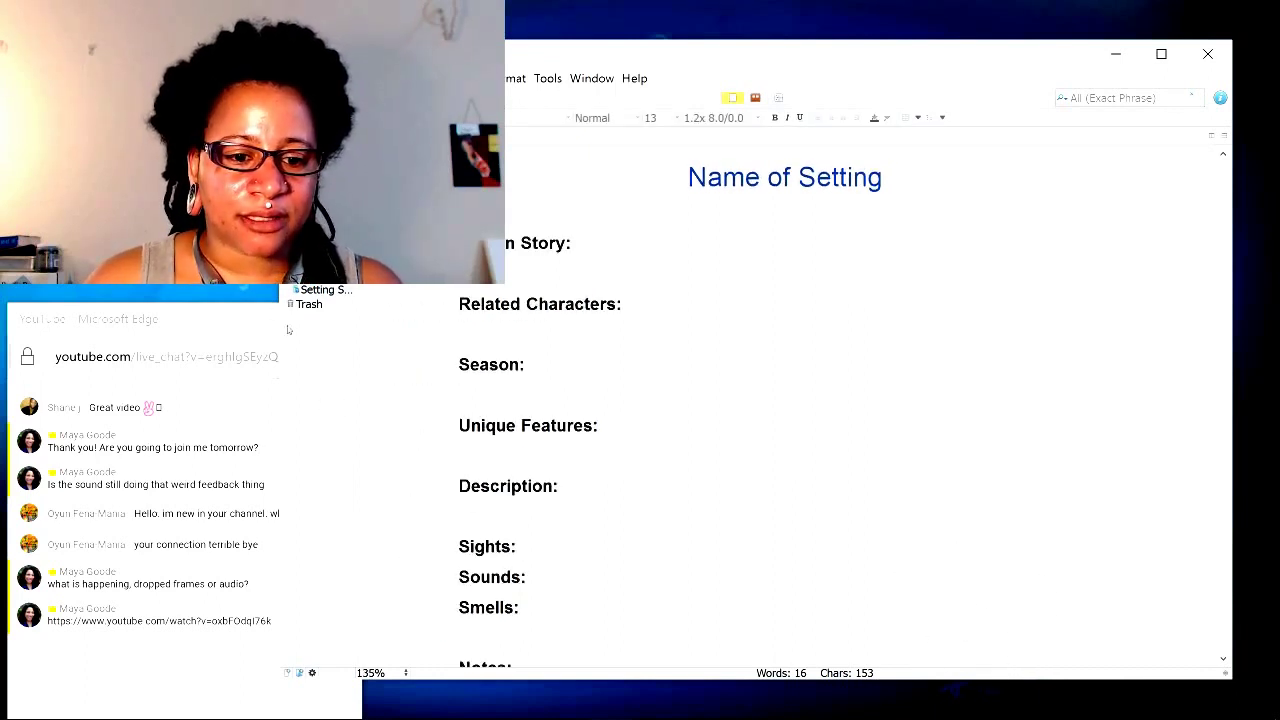
drag(277, 338, 226, 340)
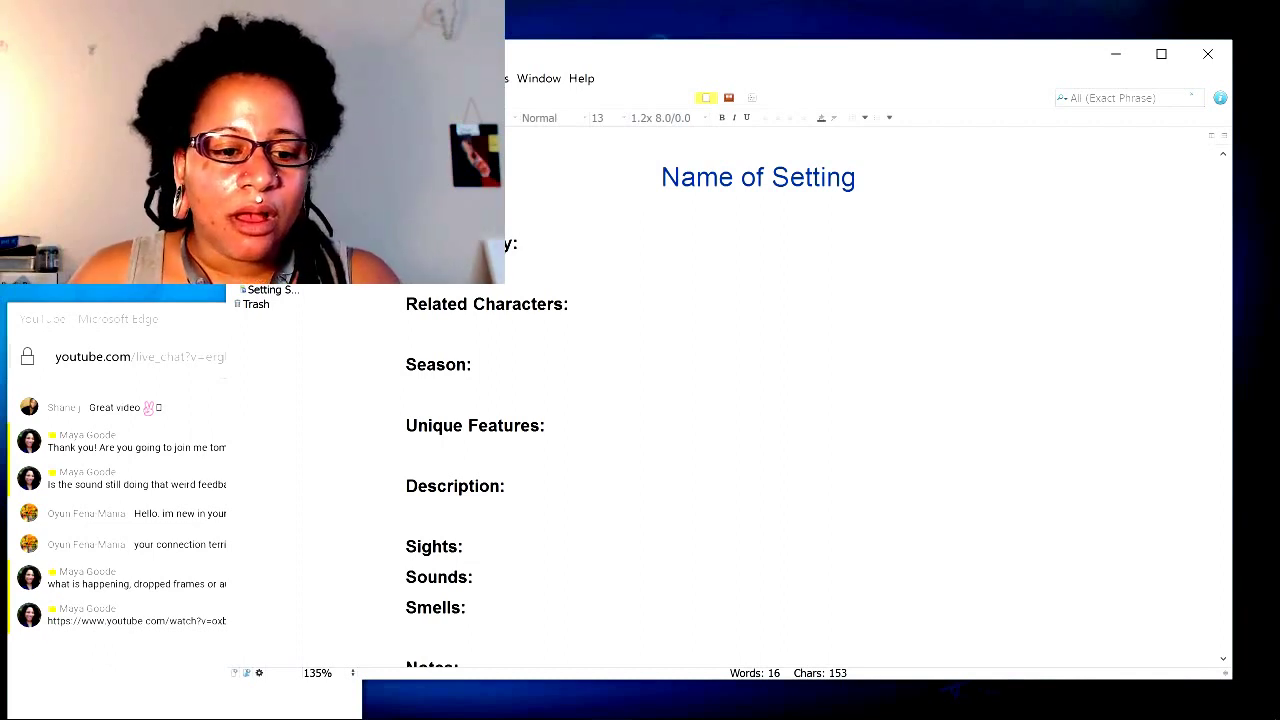
- Read through the Novel (with Parts) template notes, covering how to use the template, compiling and making changes
click(268, 148)
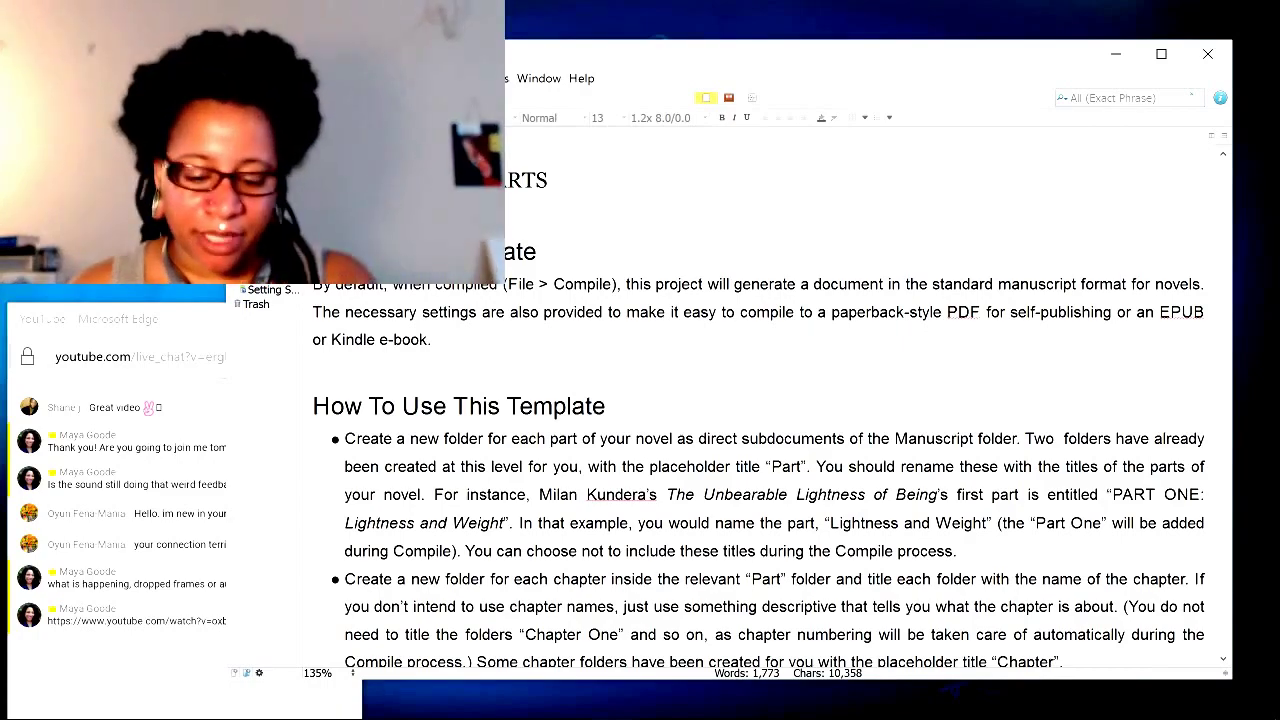
scroll(760, 400, down, 1)
scroll(760, 400, down, 6)
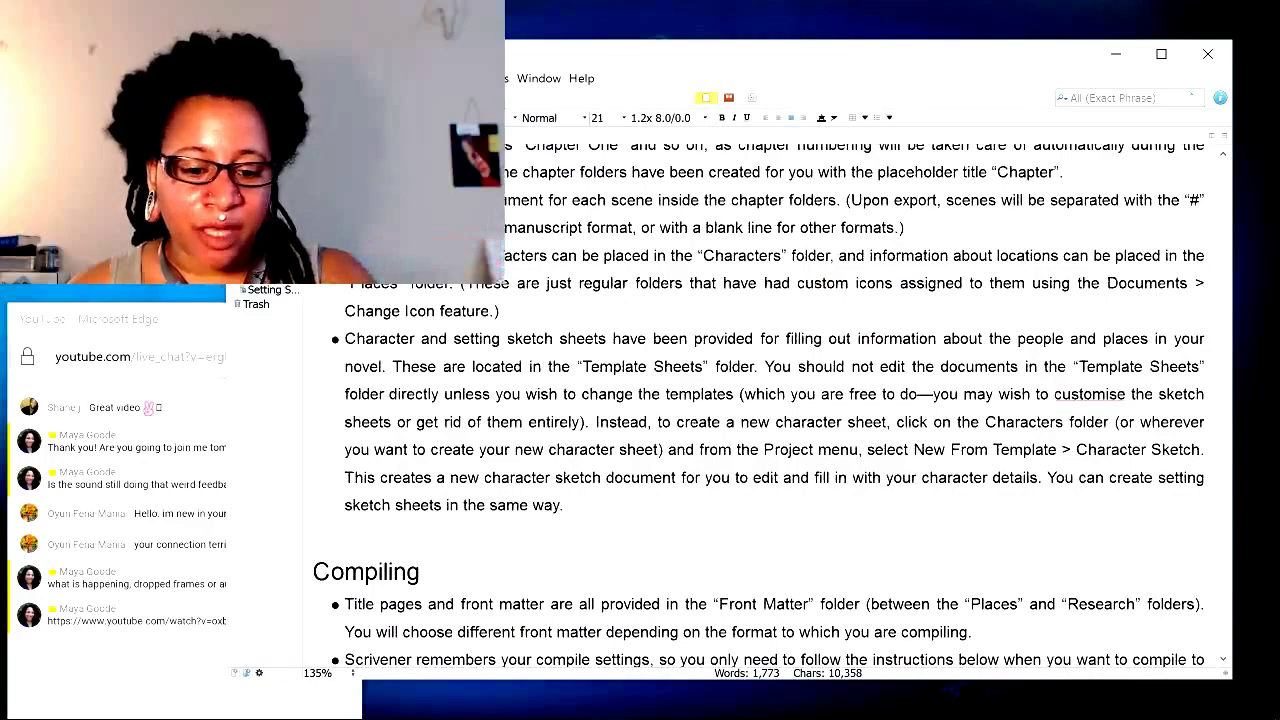
scroll(760, 400, down, 4)
scroll(760, 400, down, 12)
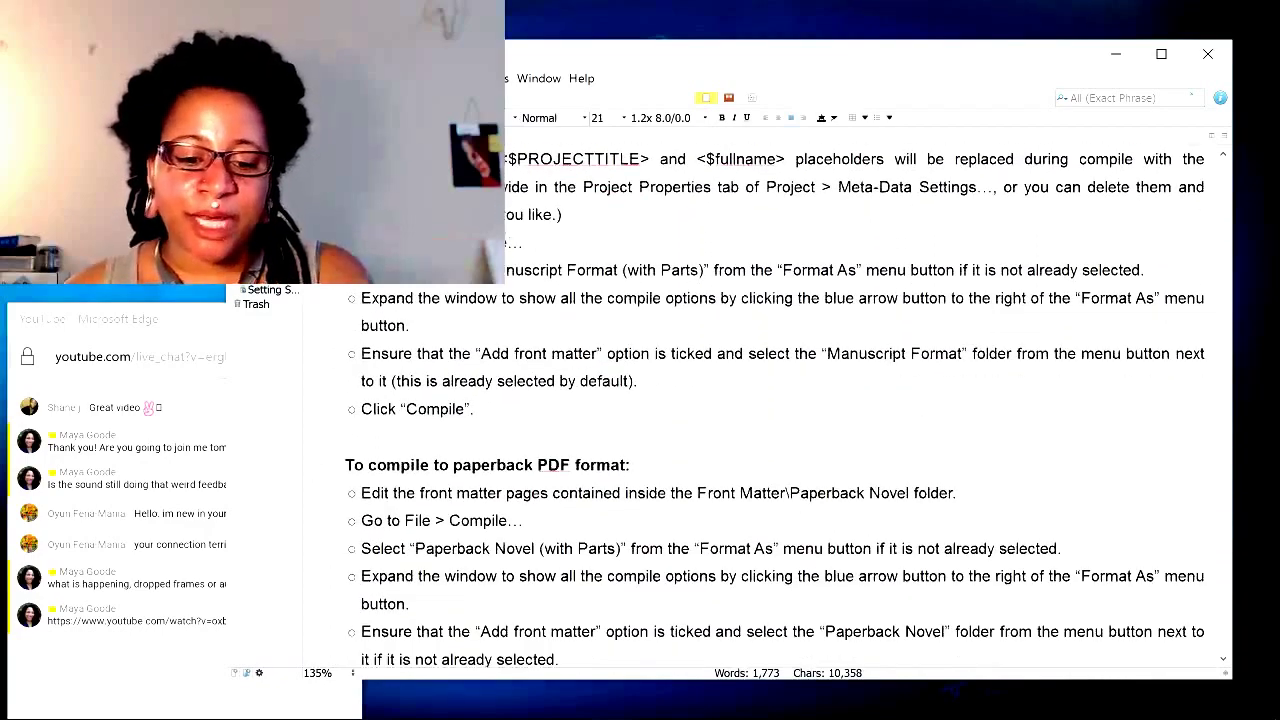
scroll(760, 400, down, 10)
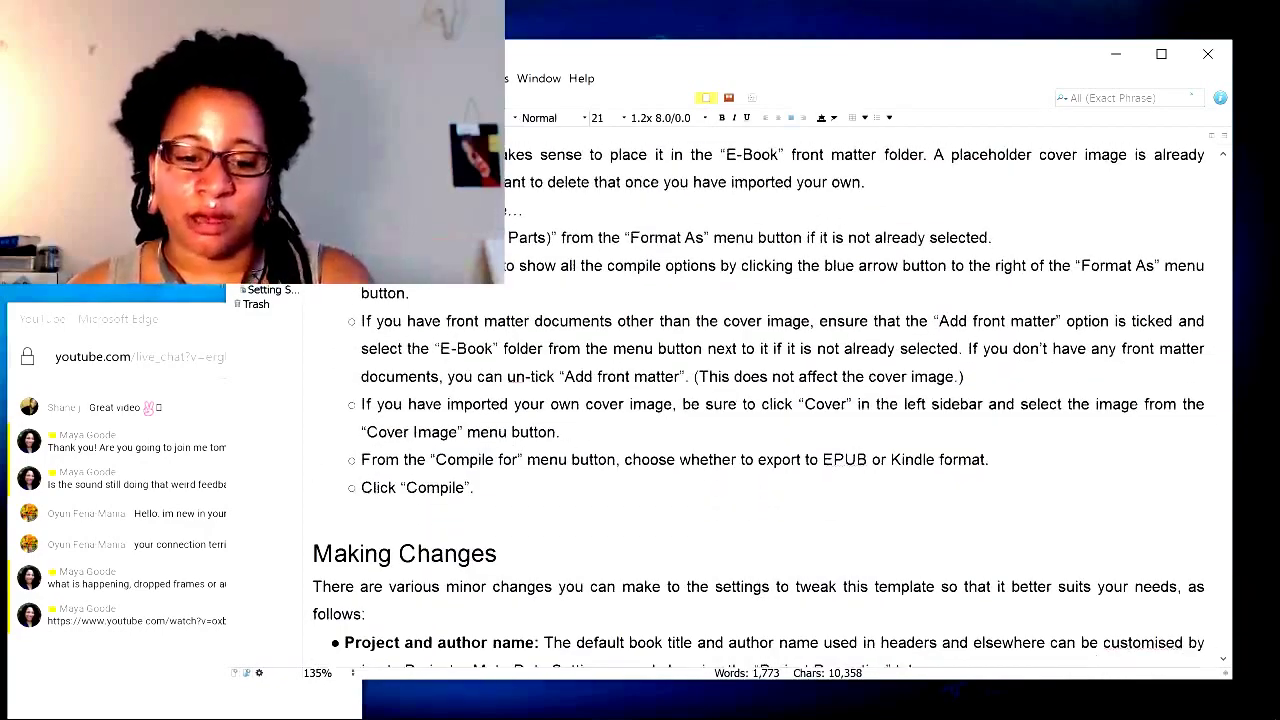
scroll(760, 400, down, 3)
scroll(760, 400, up, 20)
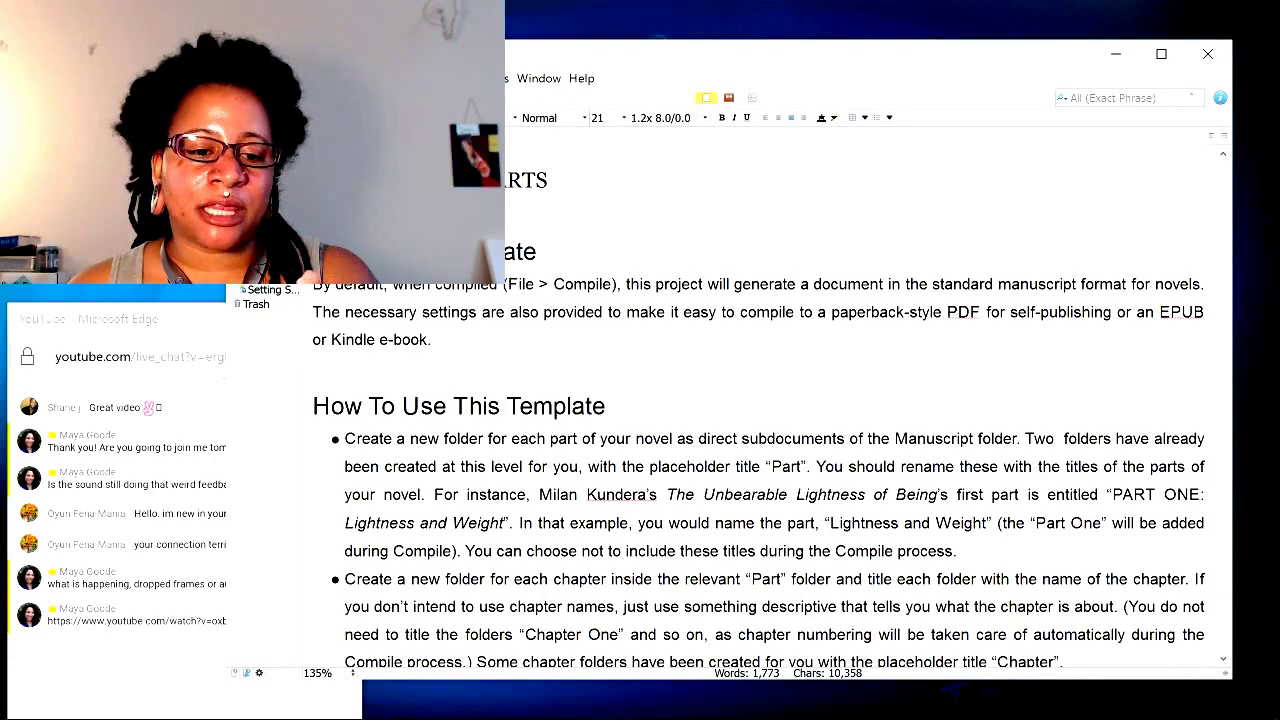
- Add a new text document and a new folder to the Manuscript corkboard, leaving both untitled
click(268, 164)
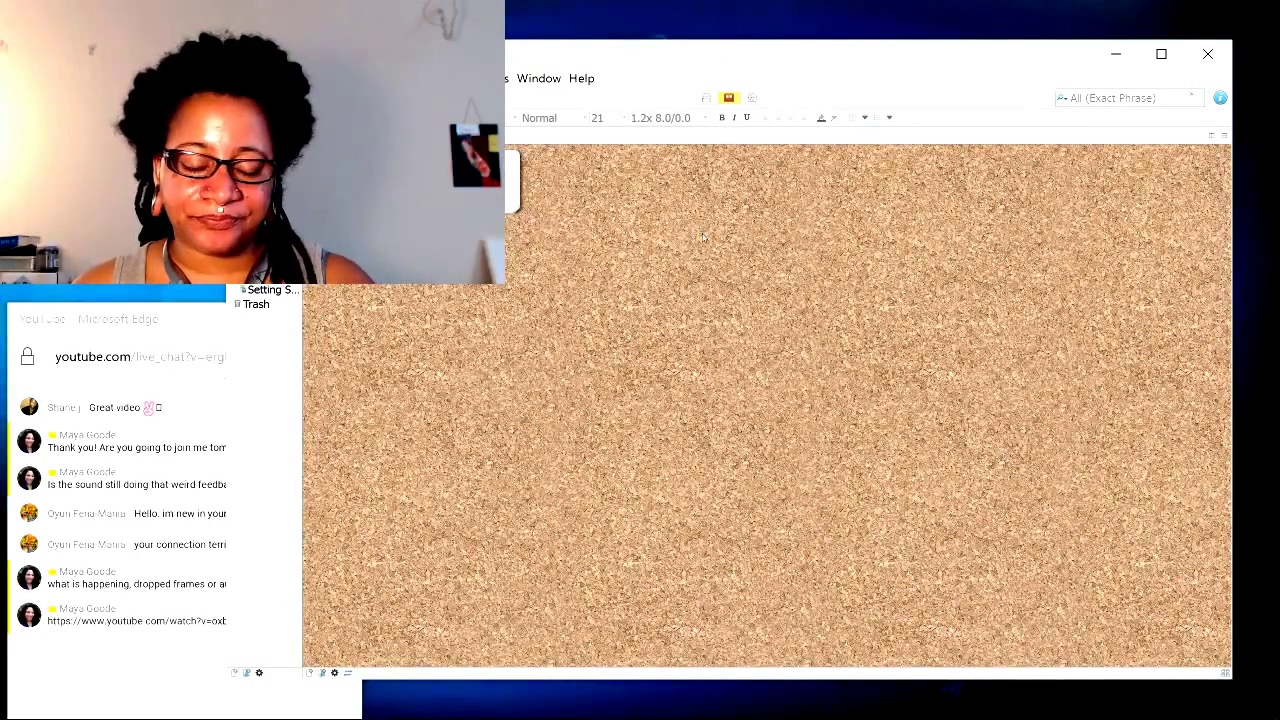
right_click(585, 187)
mouse_move(596, 194)
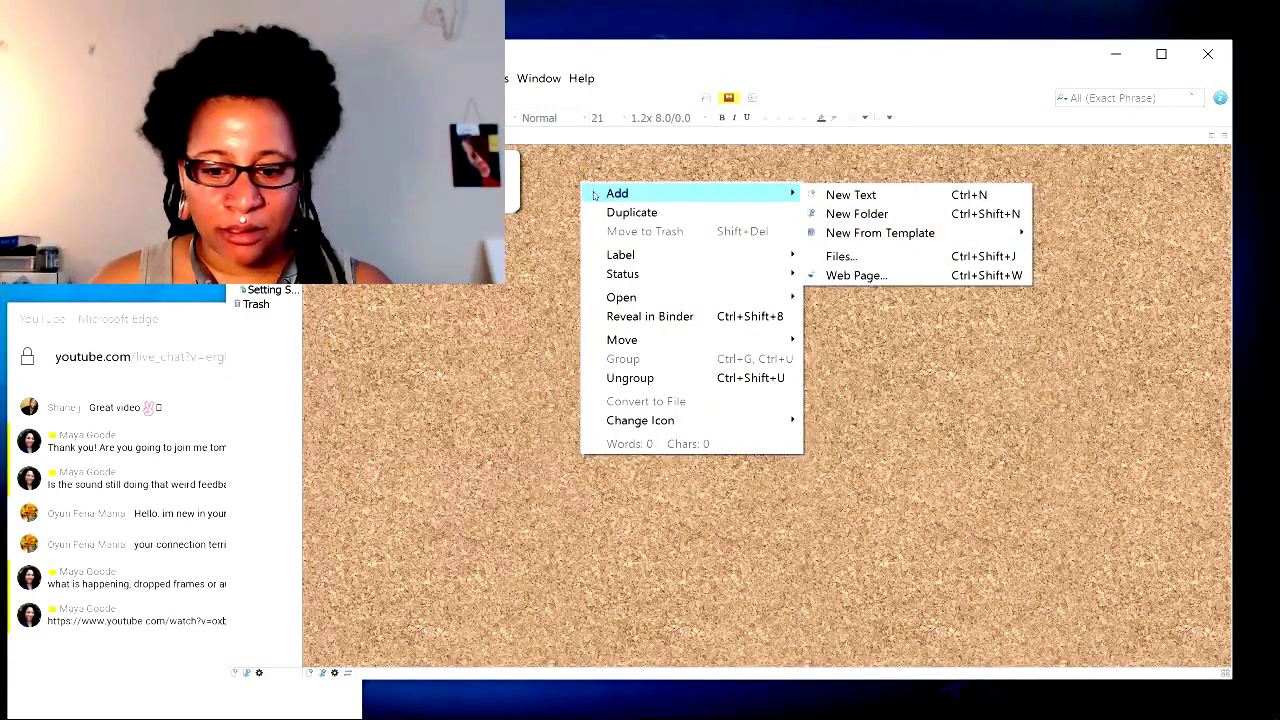
click(884, 197)
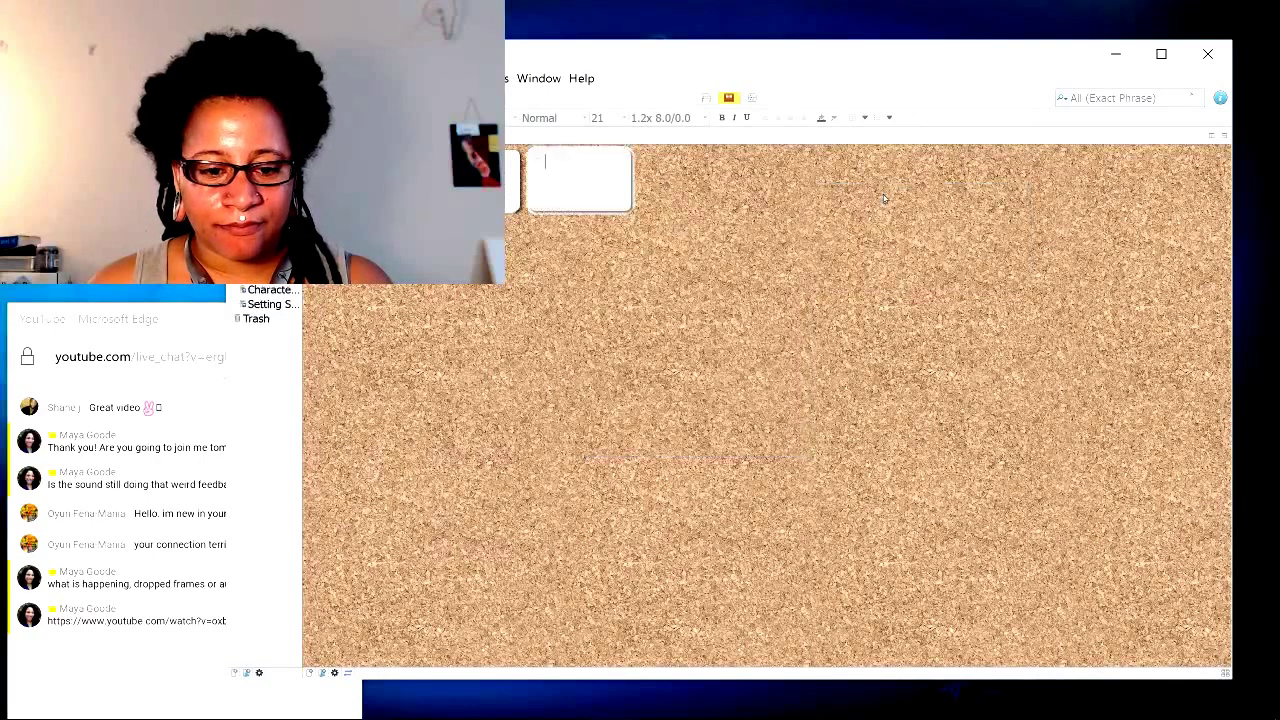
right_click(817, 180)
mouse_move(880, 197)
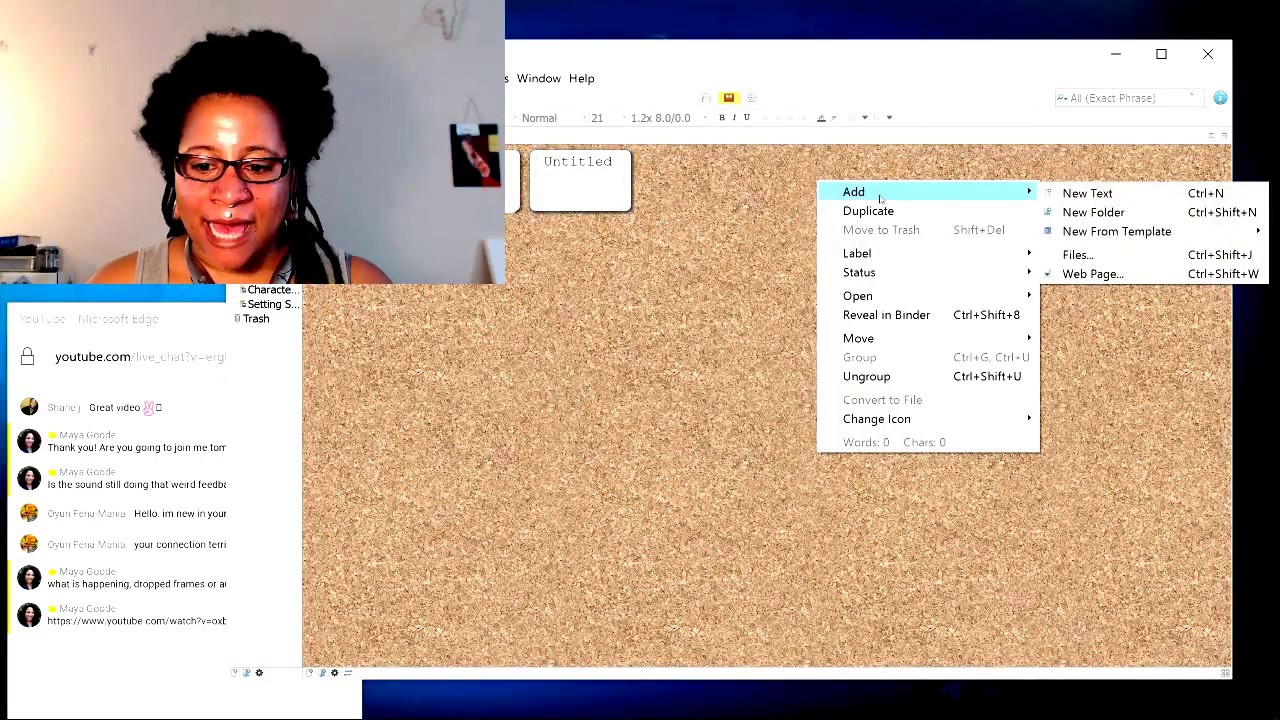
click(1135, 213)
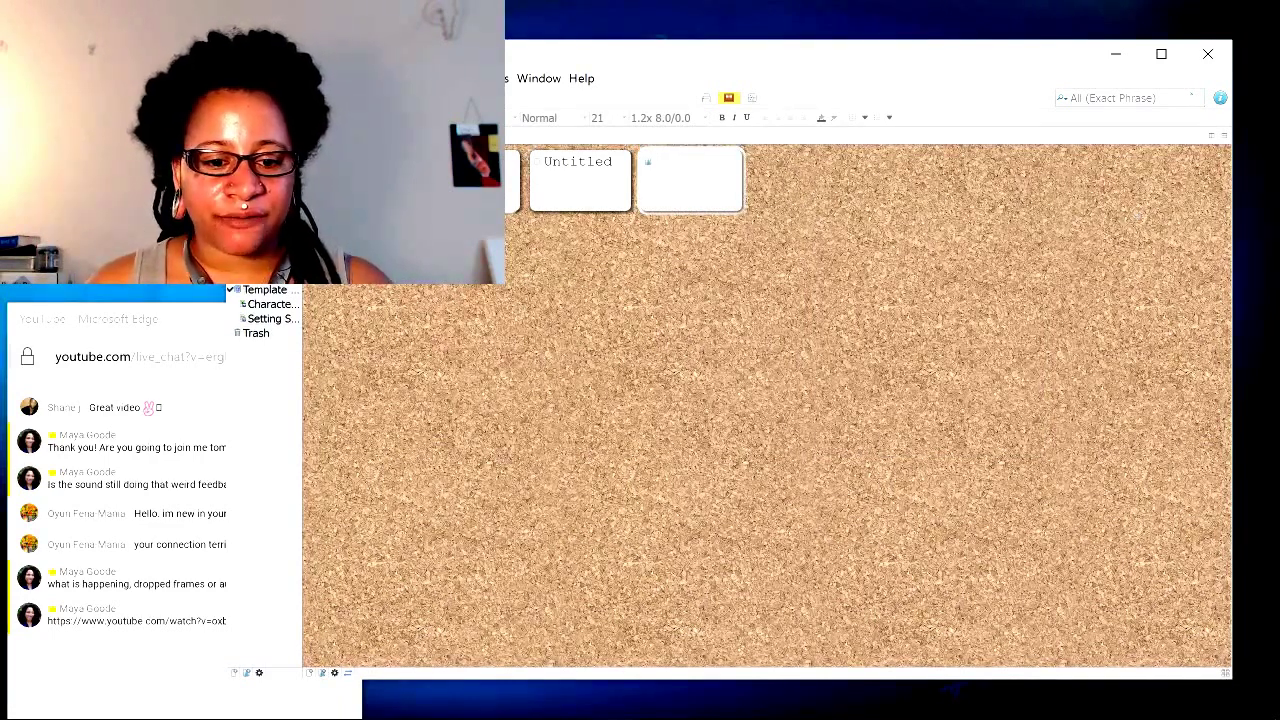
key(Return)
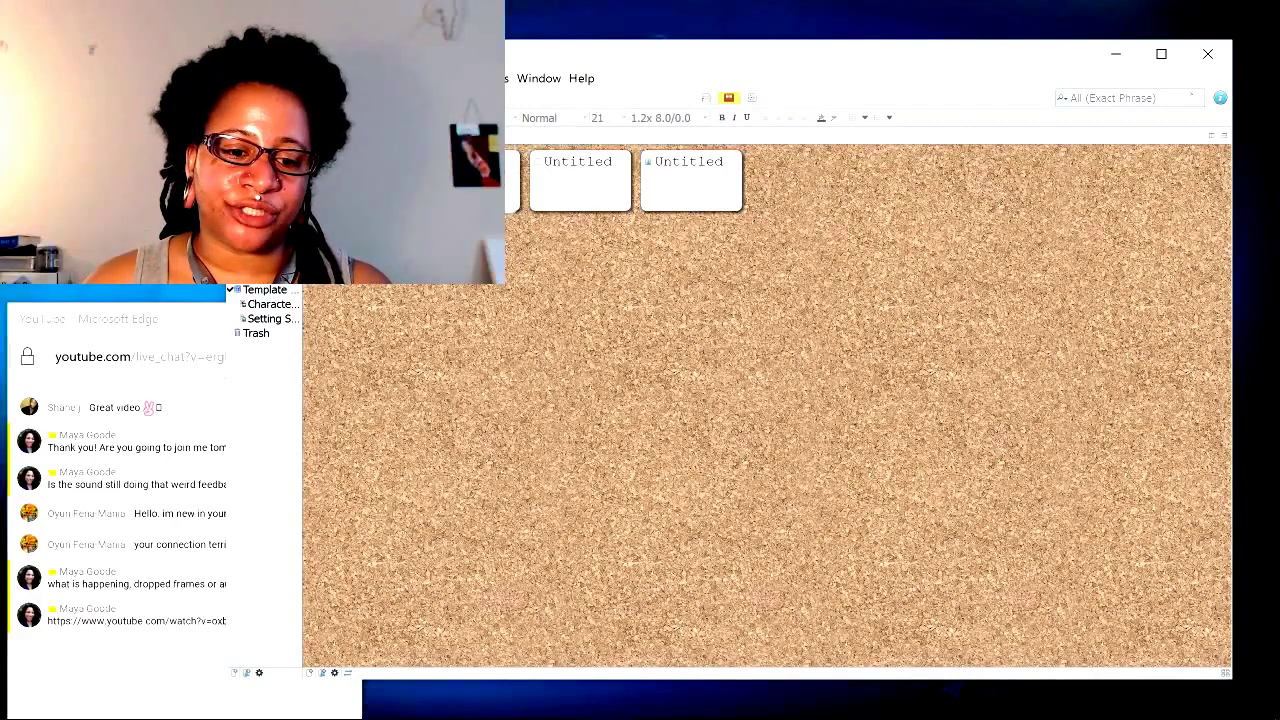
- Reorder the Manuscript corkboard so the untitled folder card comes before the untitled text document card
click(265, 149)
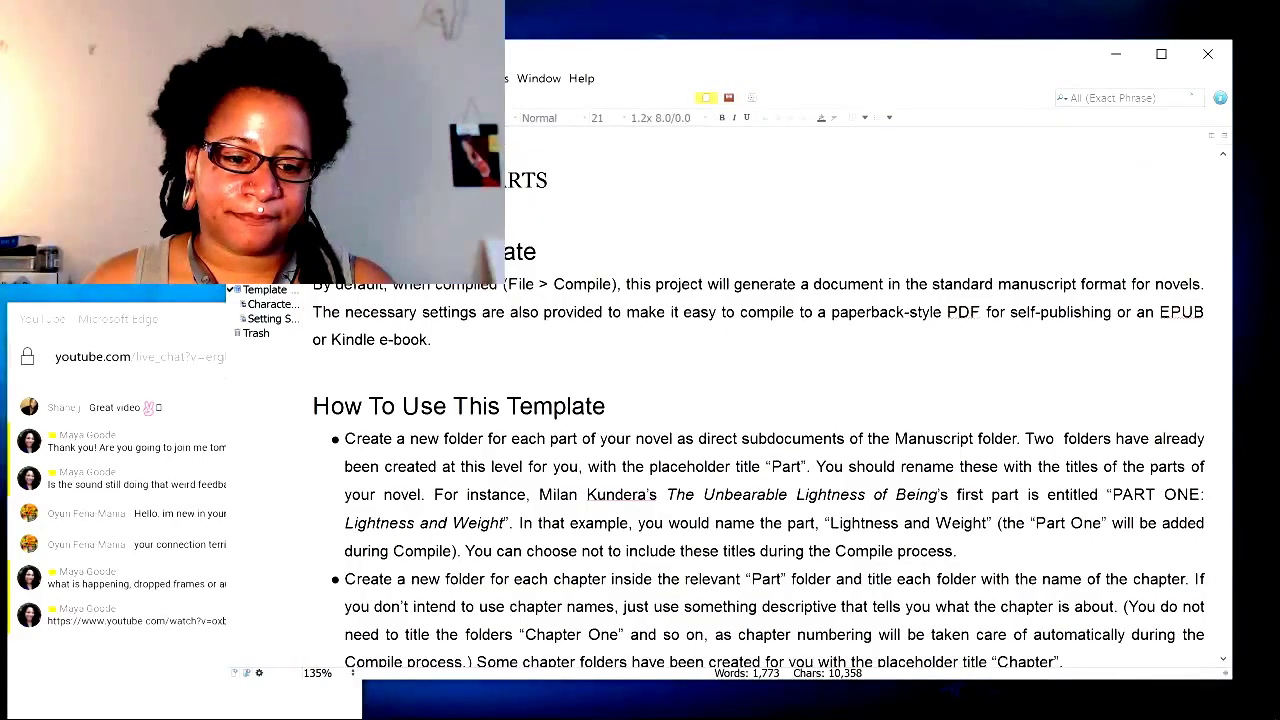
click(265, 164)
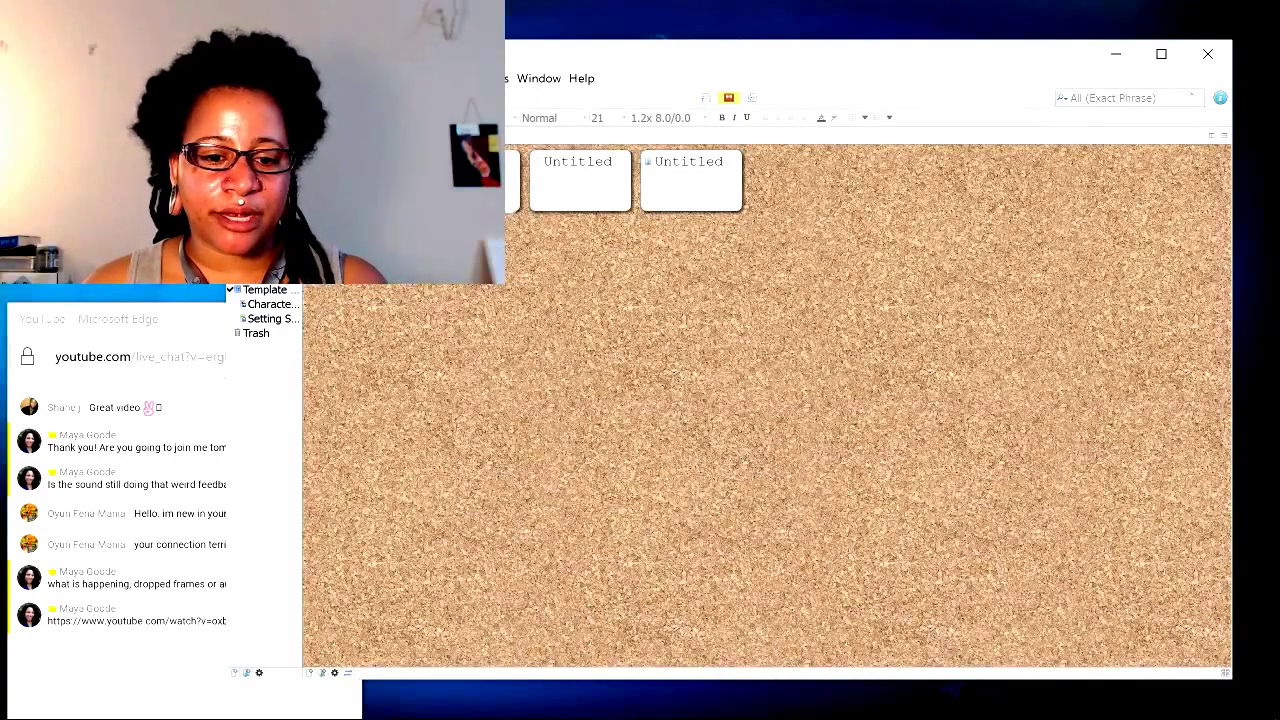
click(470, 181)
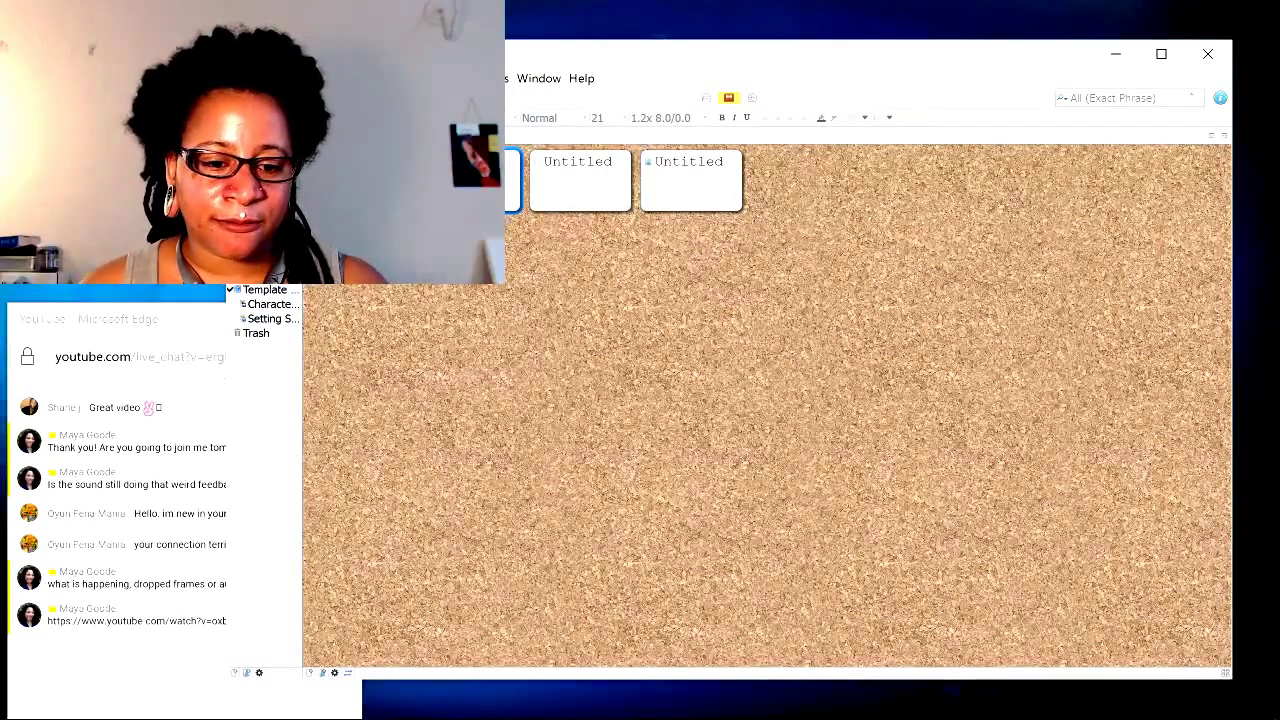
click(358, 181)
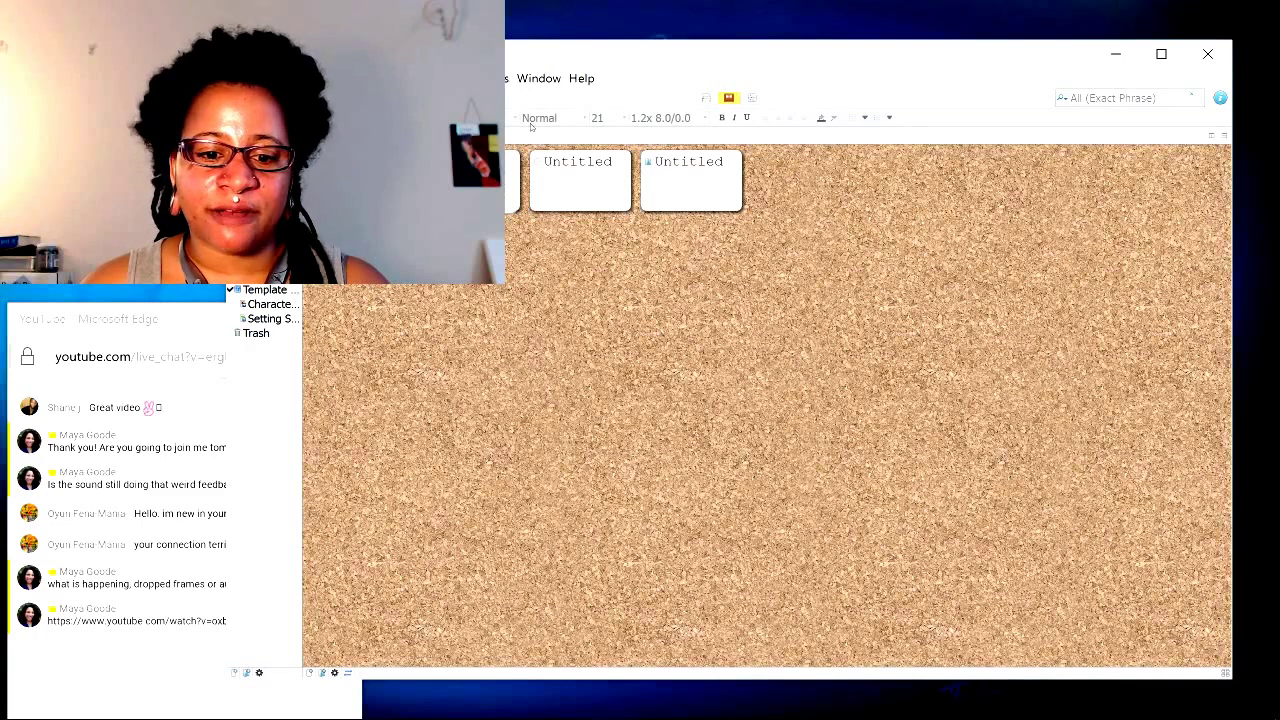
drag(628, 162, 700, 162)
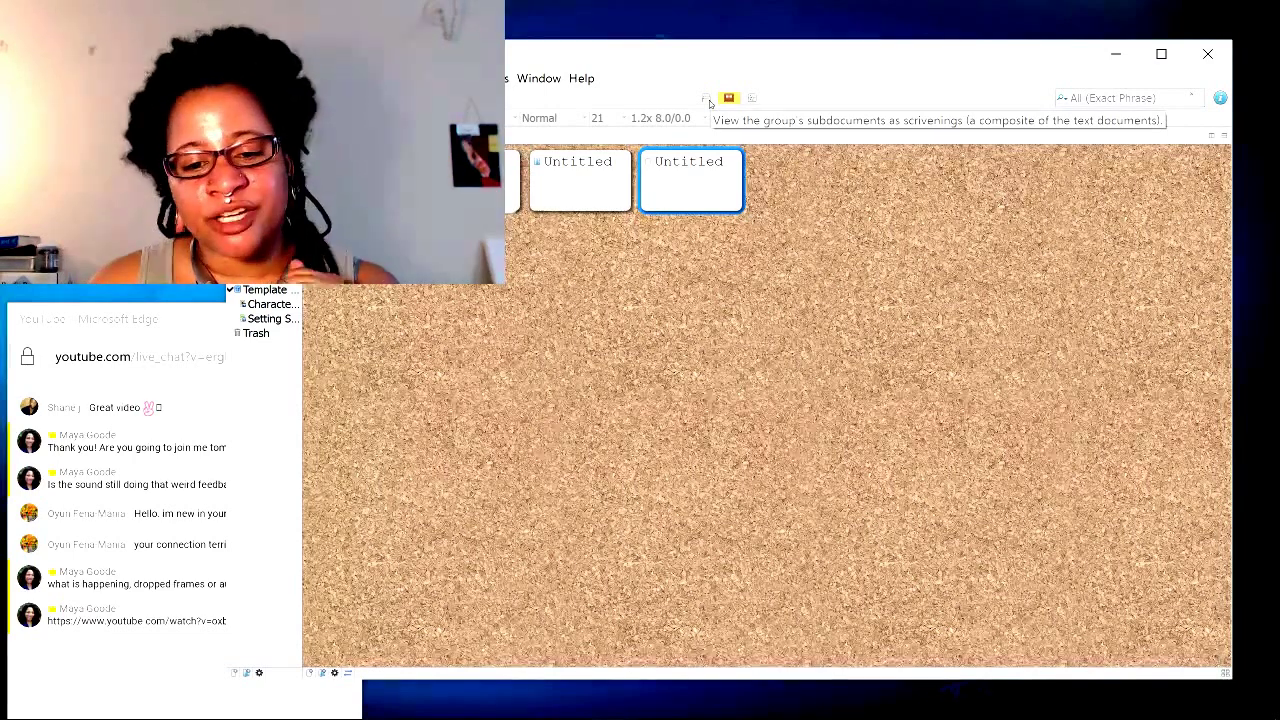
- Compare the Manuscript in the Scrivenings and Outline views, then return to Scrivenings
click(707, 98)
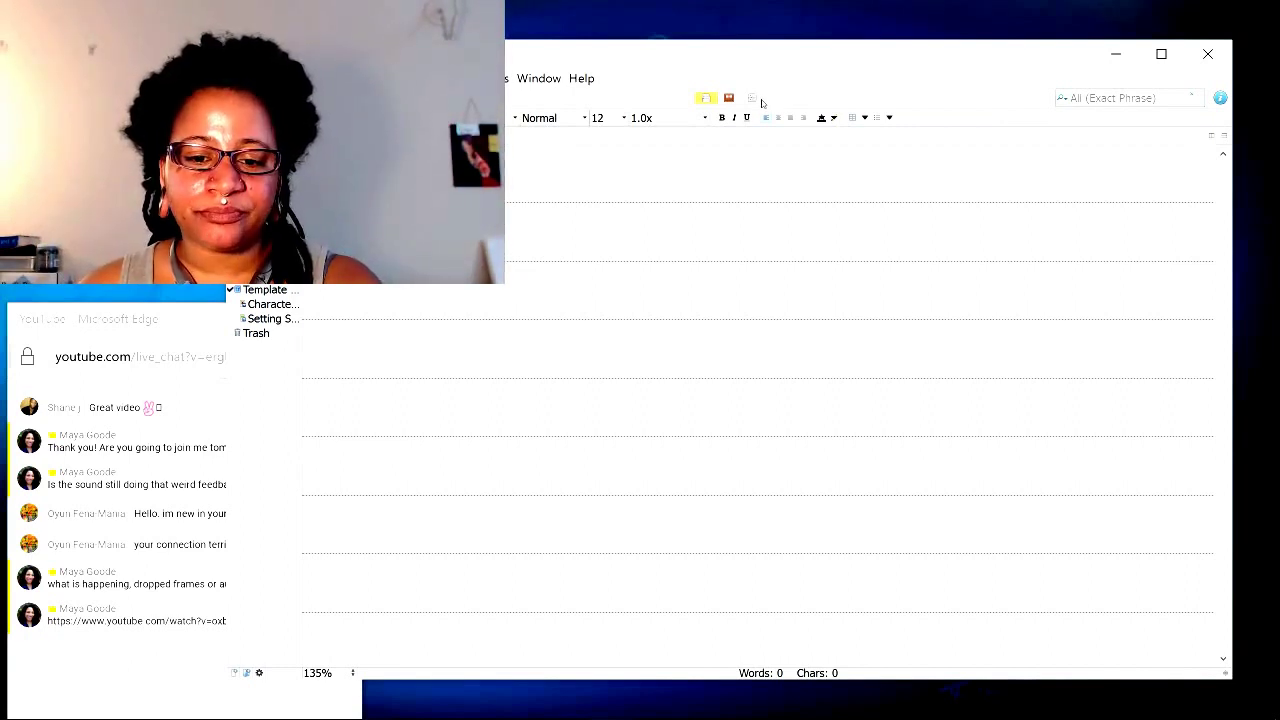
click(752, 98)
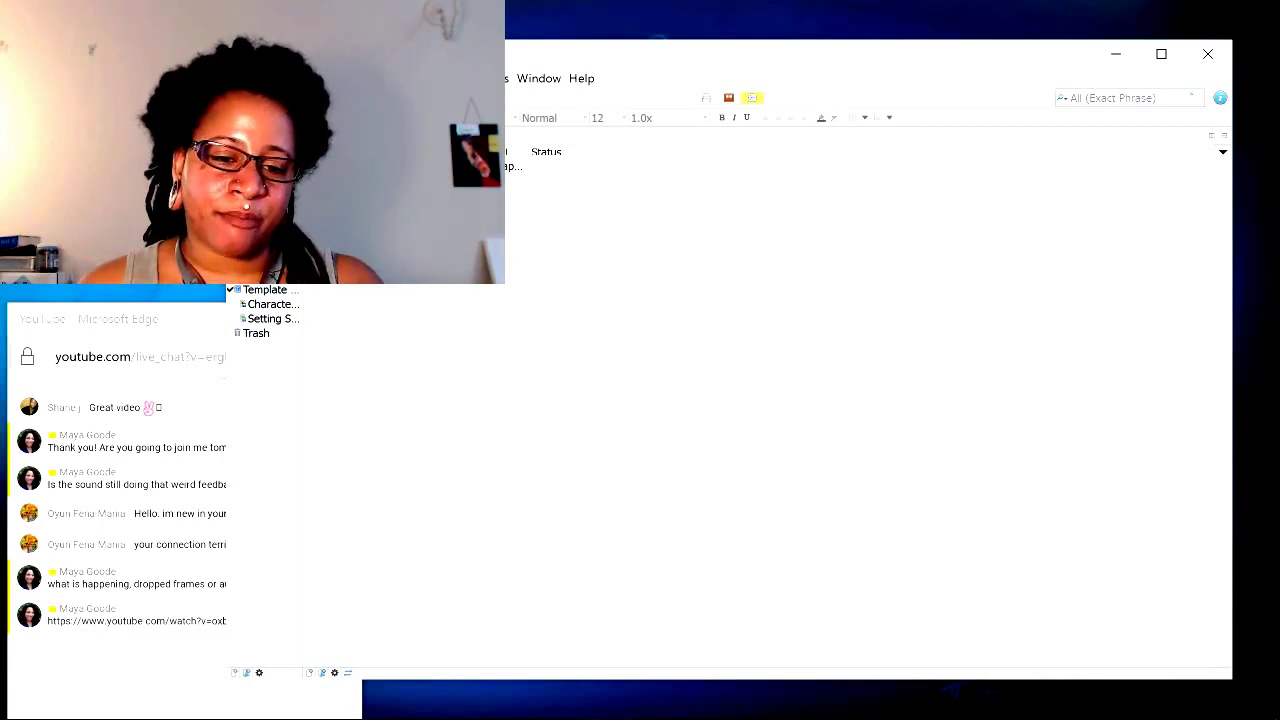
drag(285, 180, 658, 100)
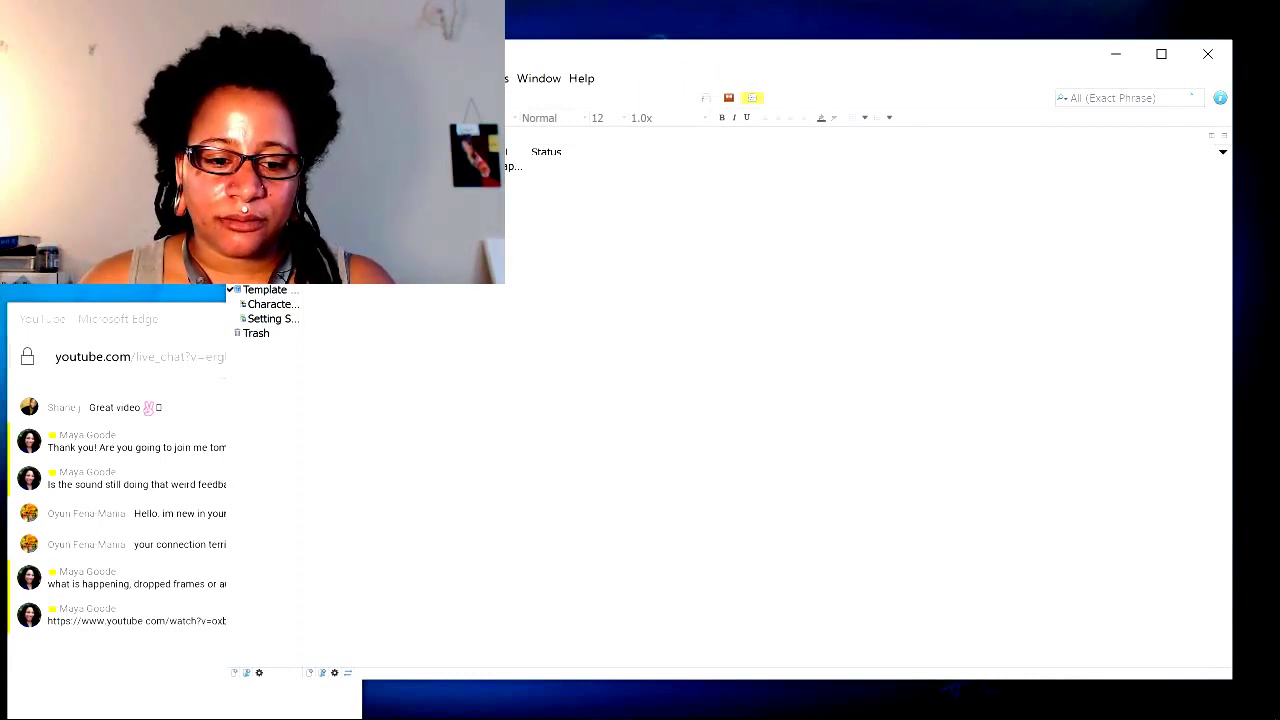
click(704, 99)
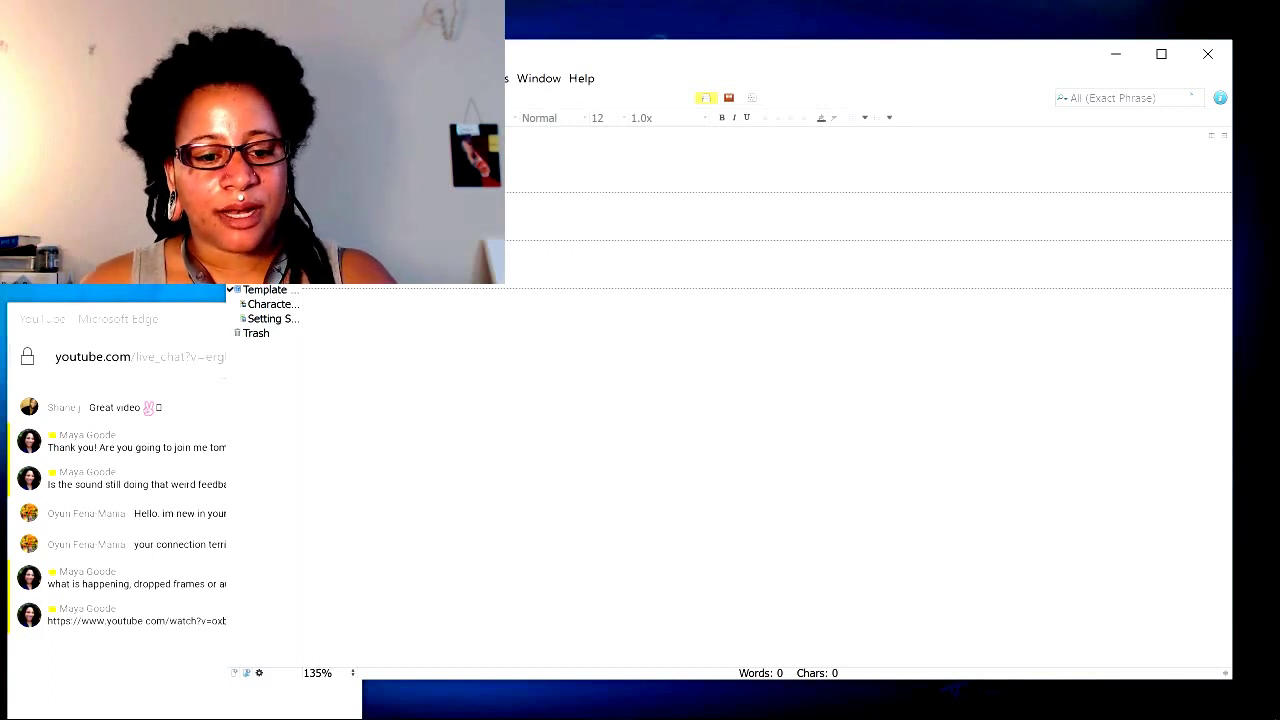
- Expand the Research folder and a folder inside the Manuscript to show their contents in the binder
click(264, 230)
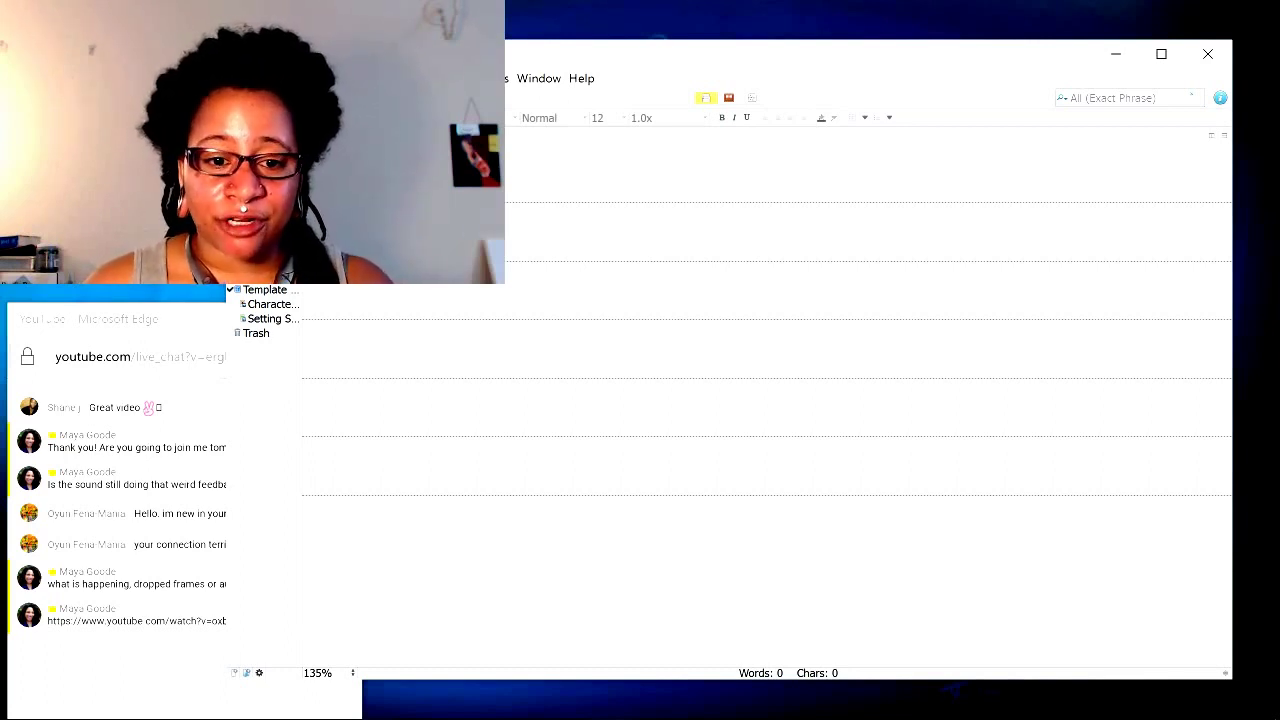
click(230, 275)
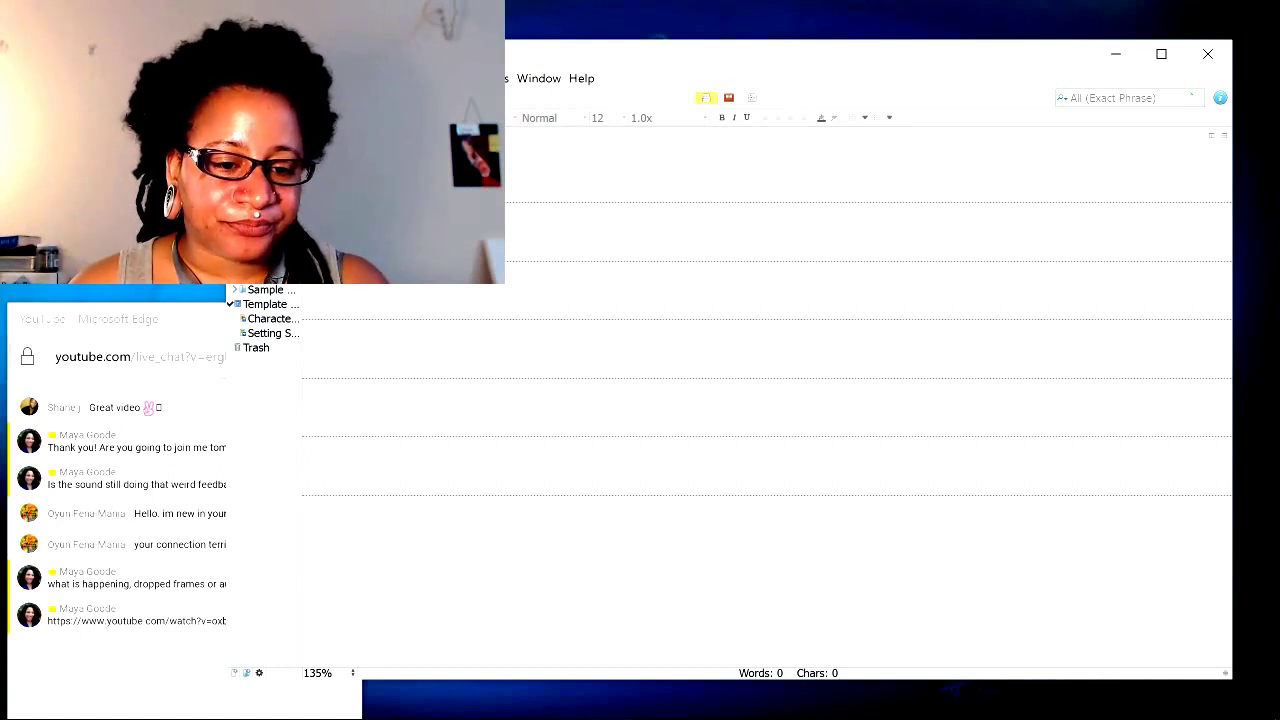
click(235, 203)
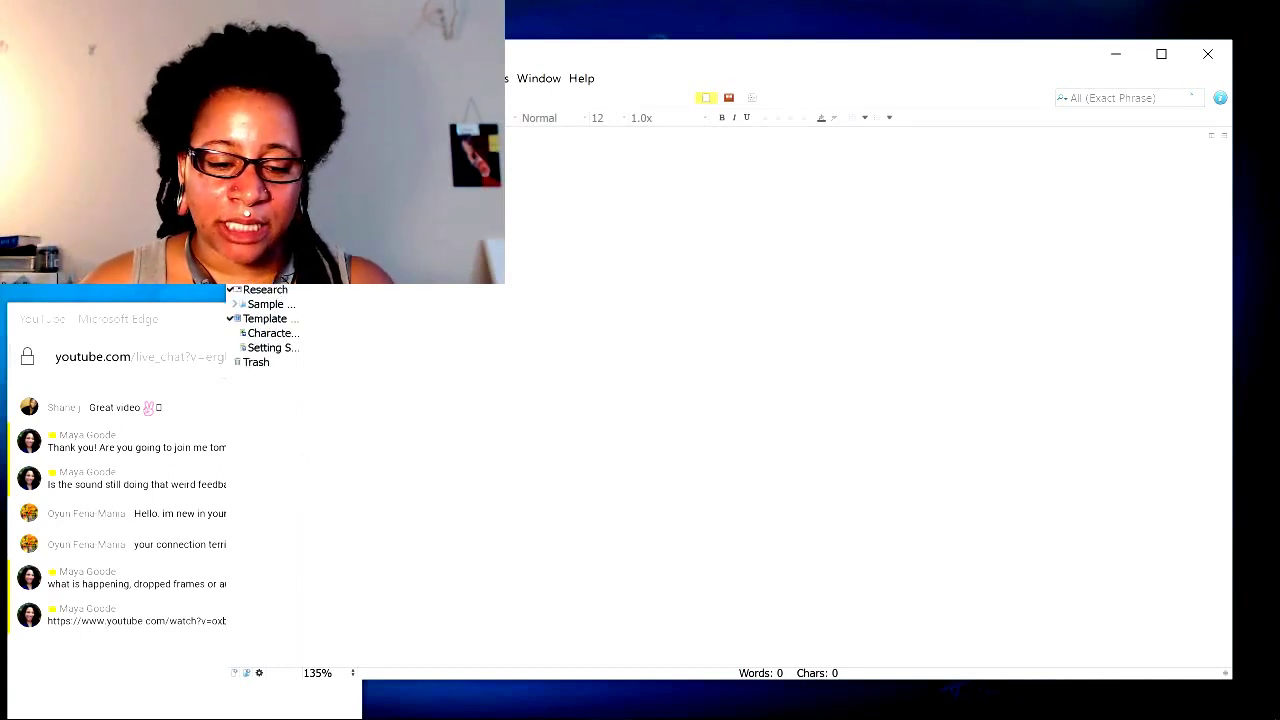
- Add two new text documents to the first folder under the Manuscript
right_click(286, 175)
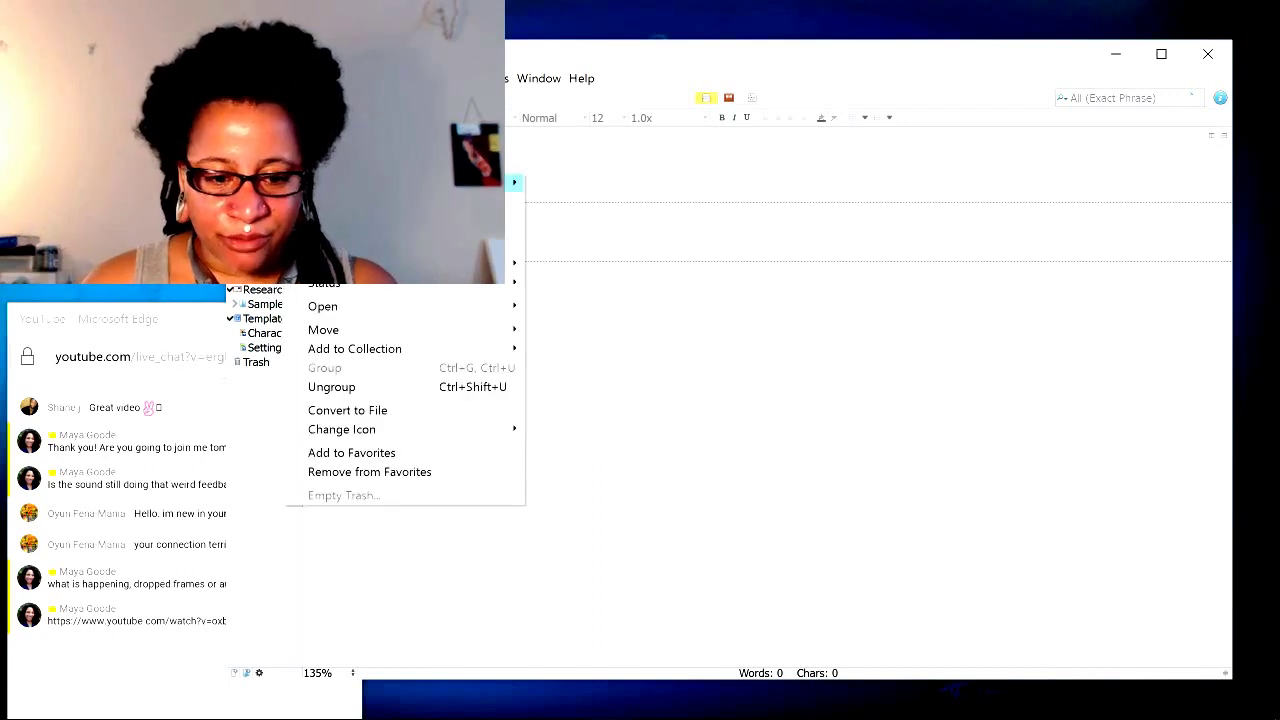
mouse_move(400, 184)
click(540, 187)
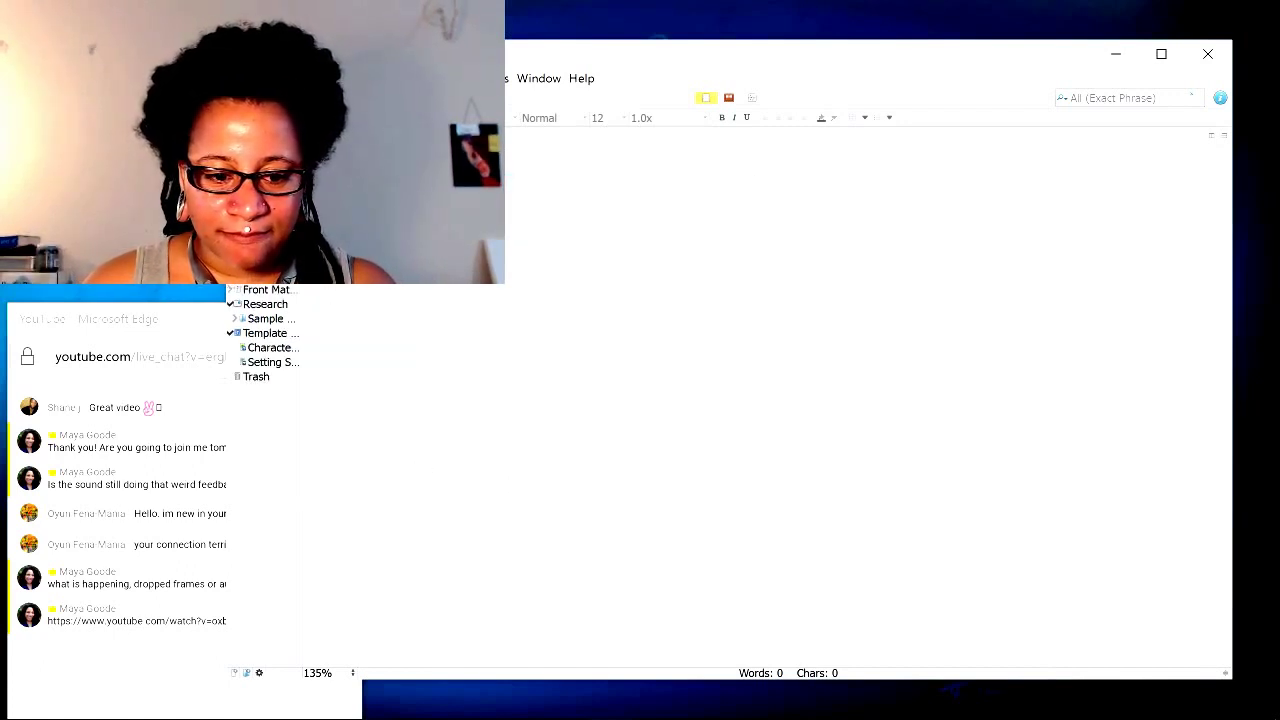
right_click(268, 181)
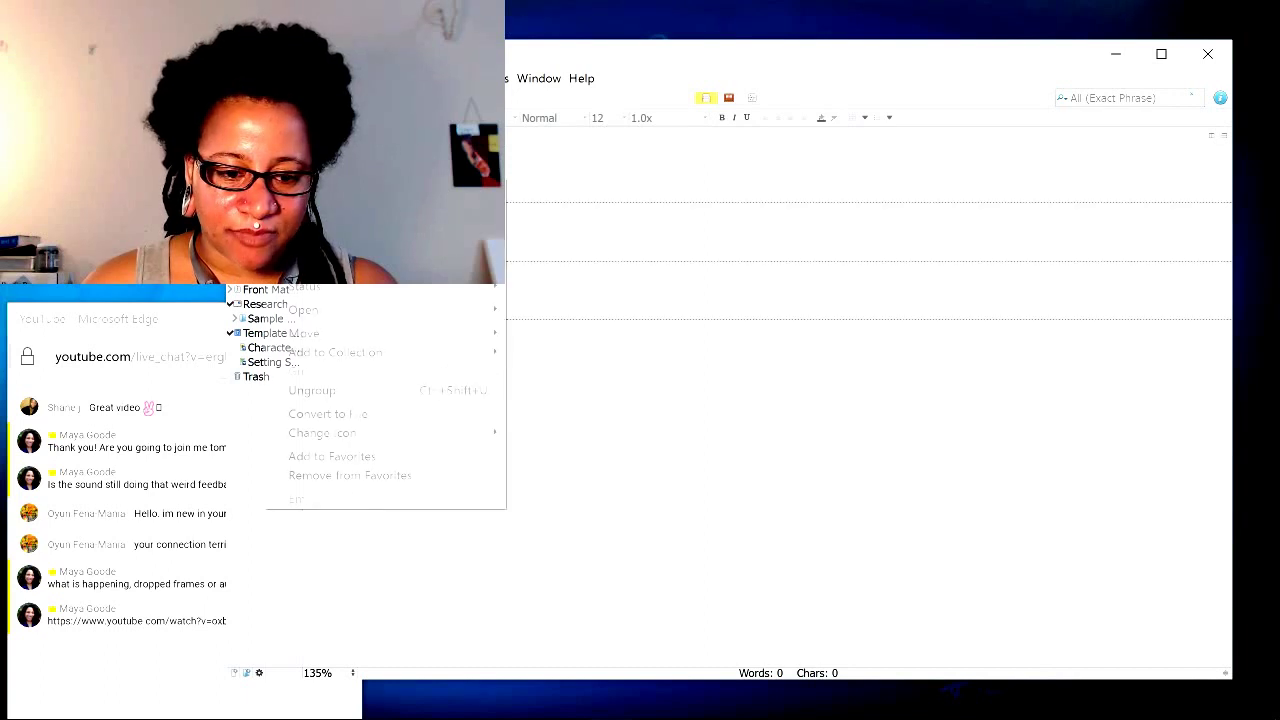
mouse_move(480, 187)
click(565, 187)
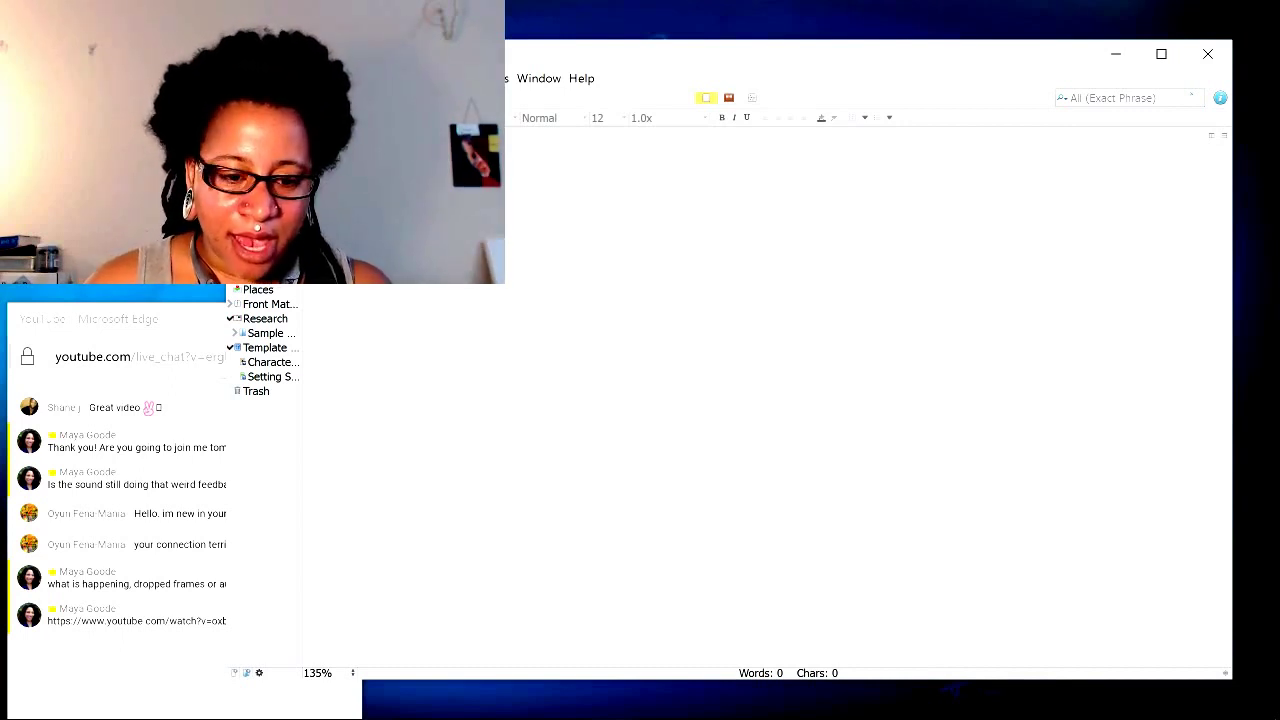
- Hide the binder and show it again
scroll(263, 340, down, 1)
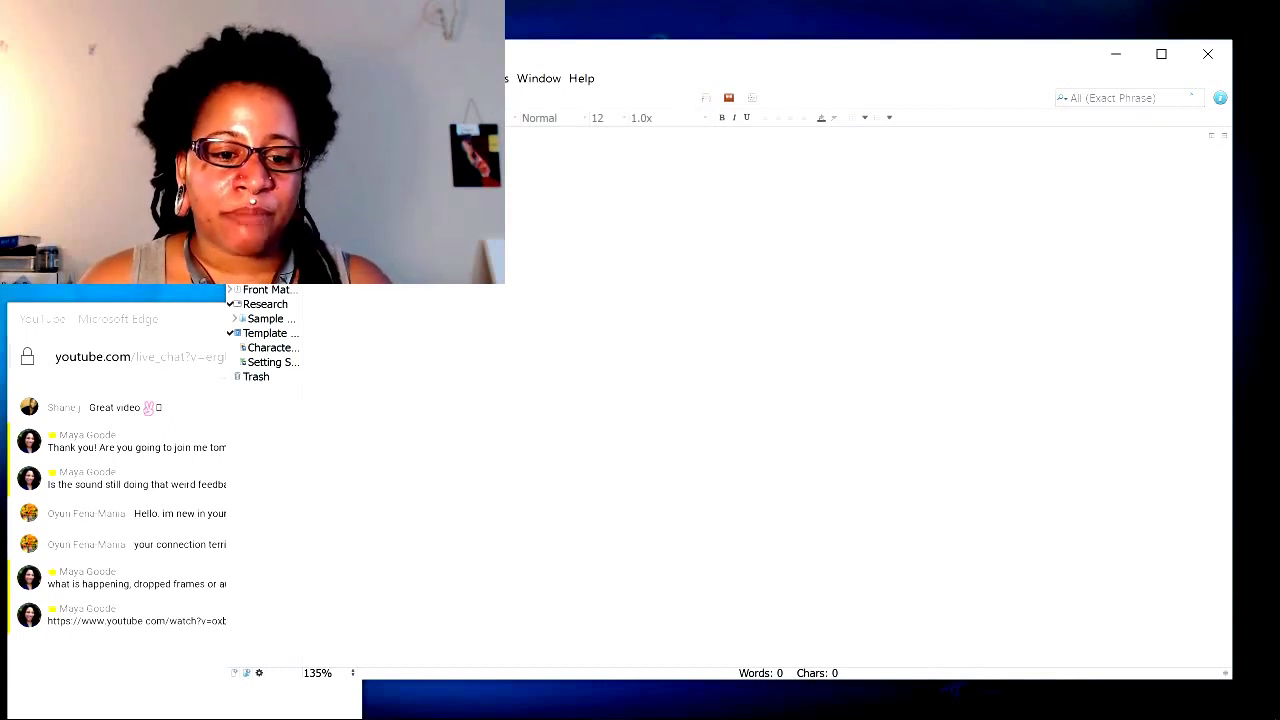
scroll(263, 340, up, 1)
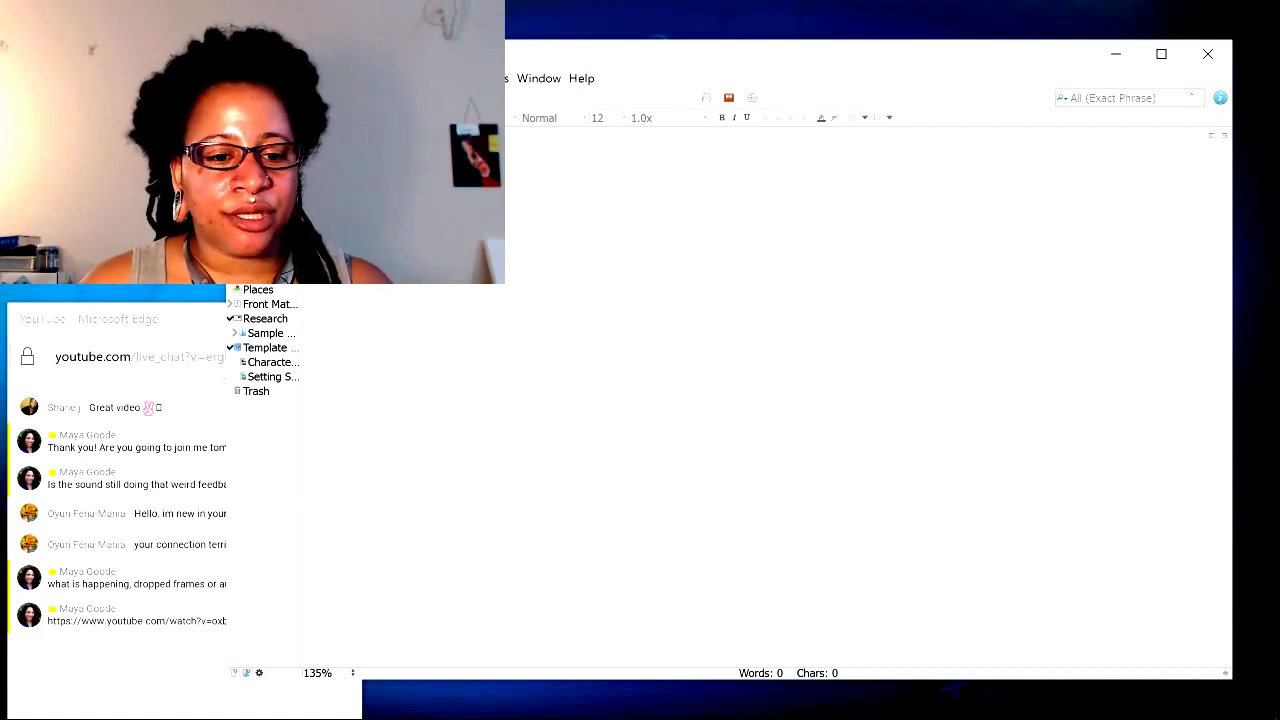
key(ctrl+shift+b)
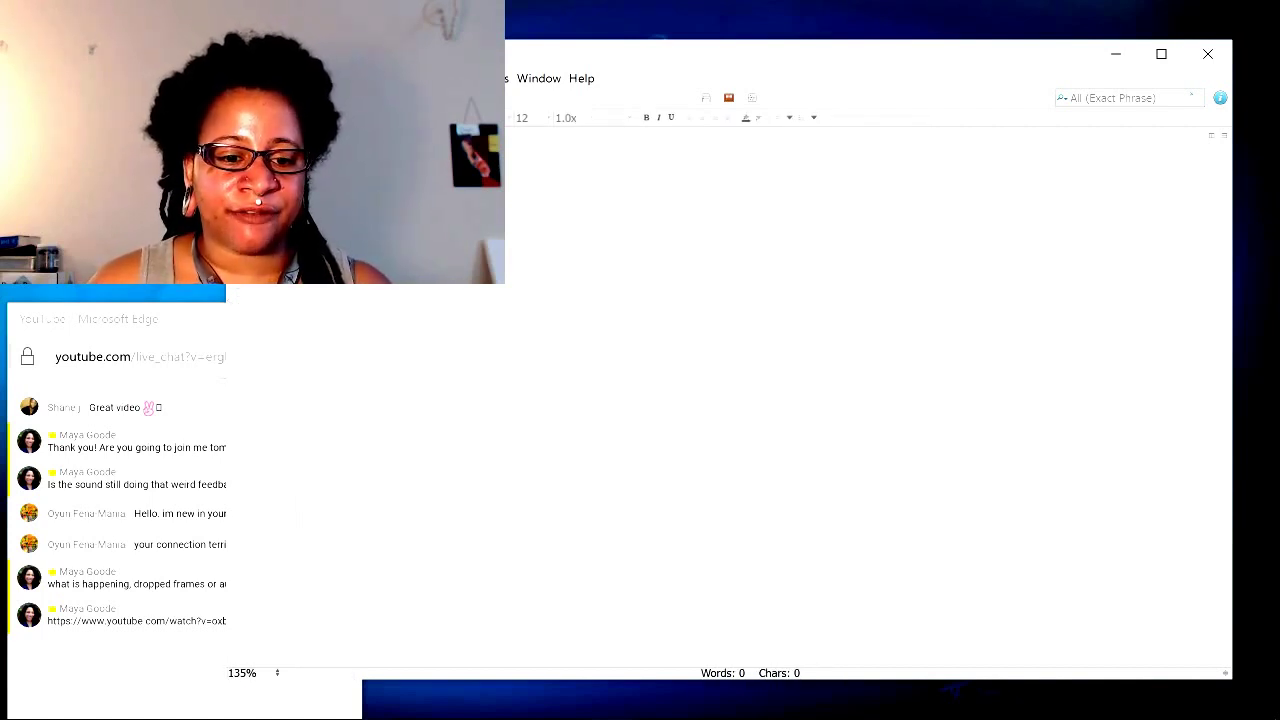
key(ctrl+shift+b)
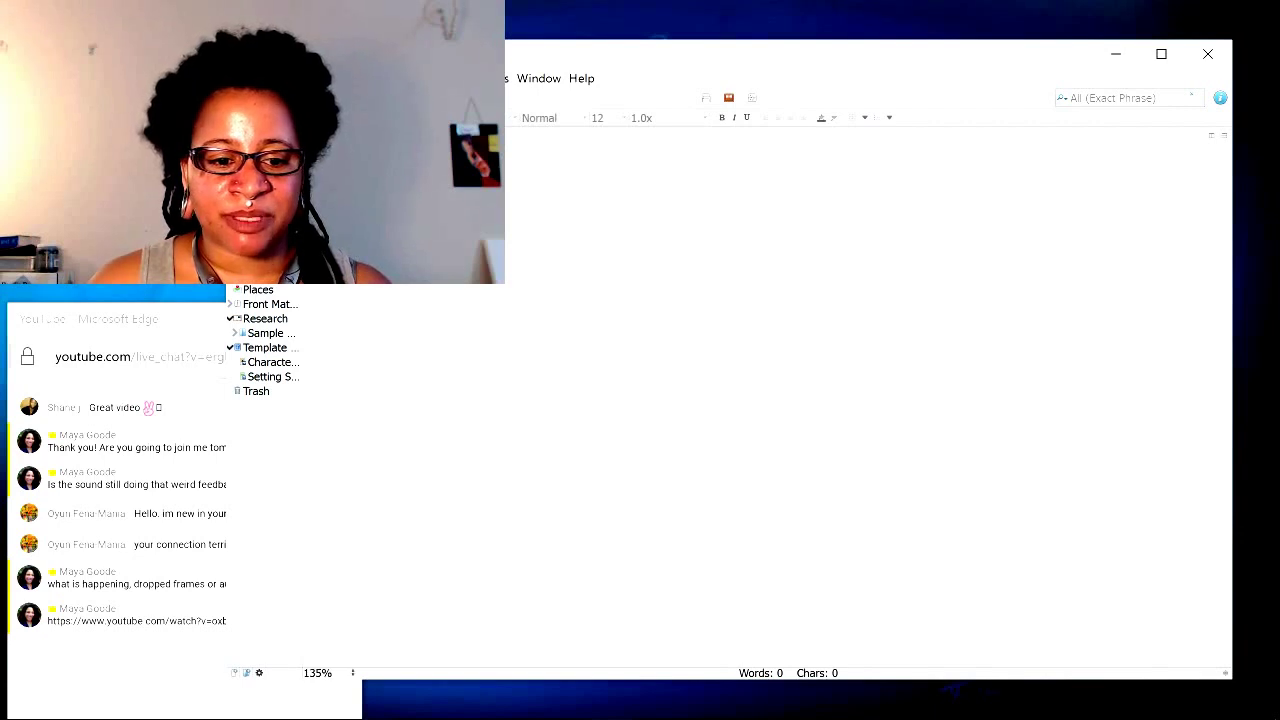
- Widen the binder to fit the full document titles and move the project window partly over the live chat
scroll(265, 360, up, 1)
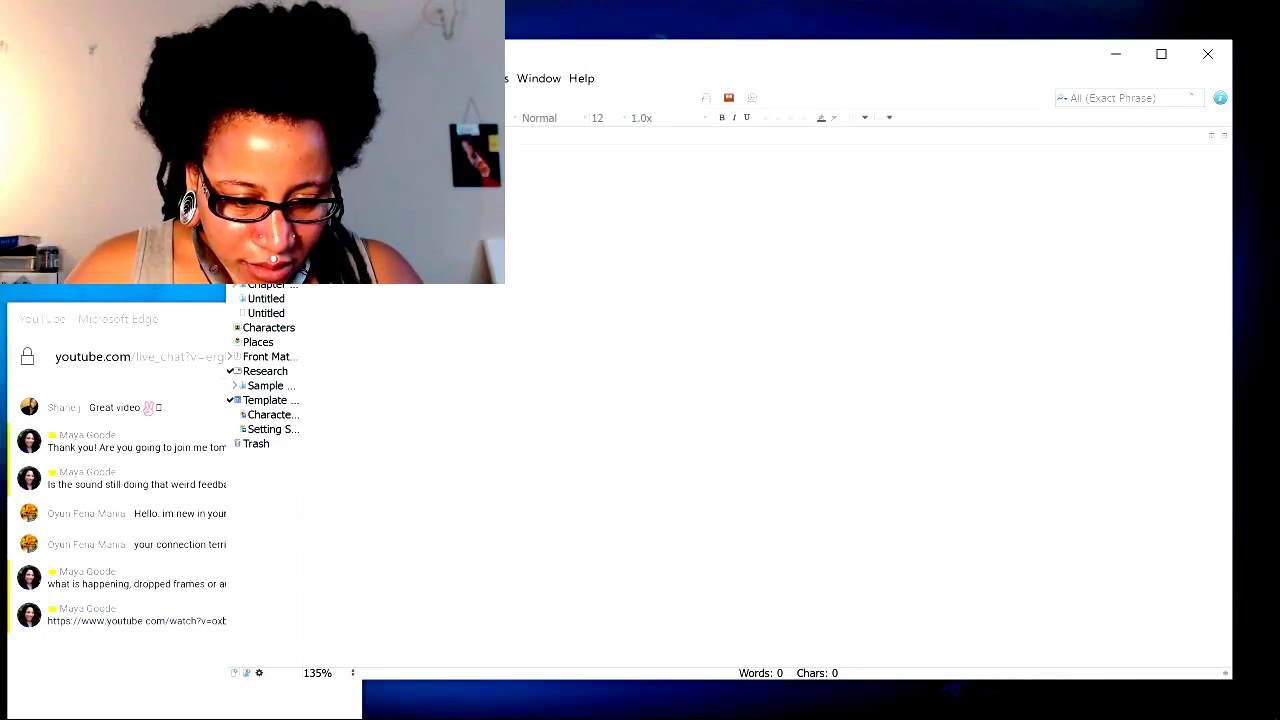
drag(300, 536, 495, 549)
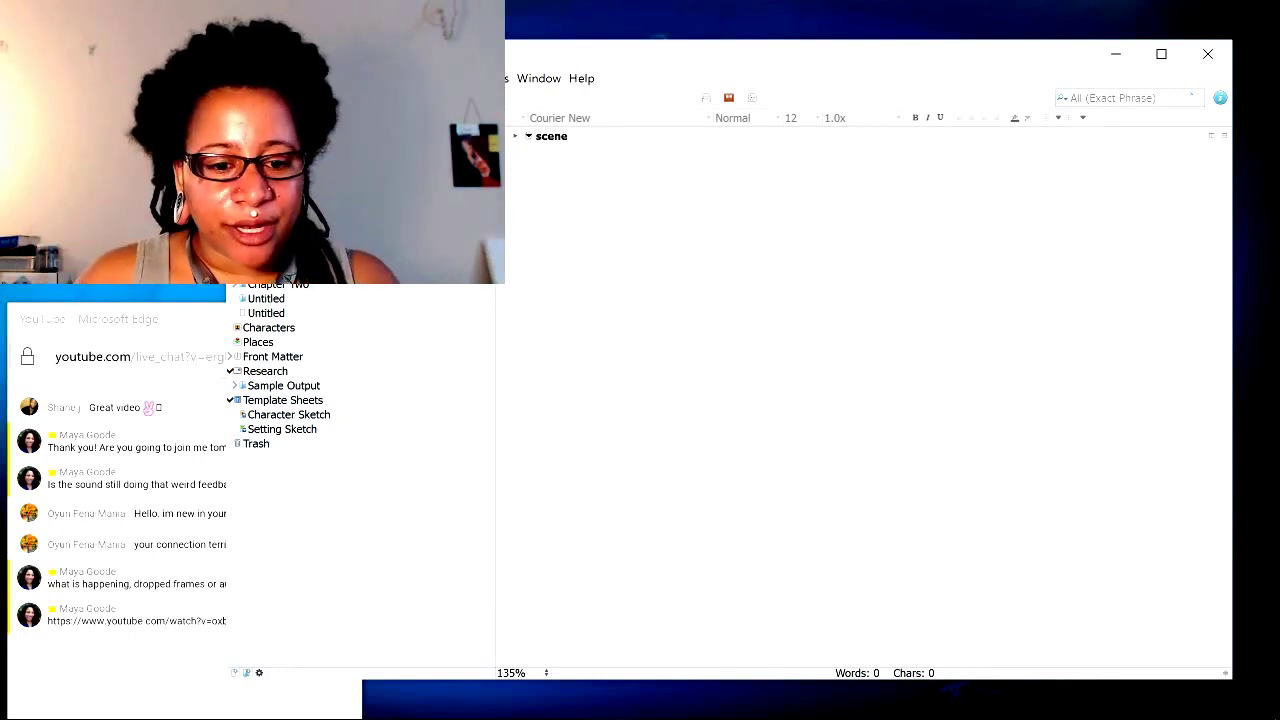
drag(550, 54, 437, 65)
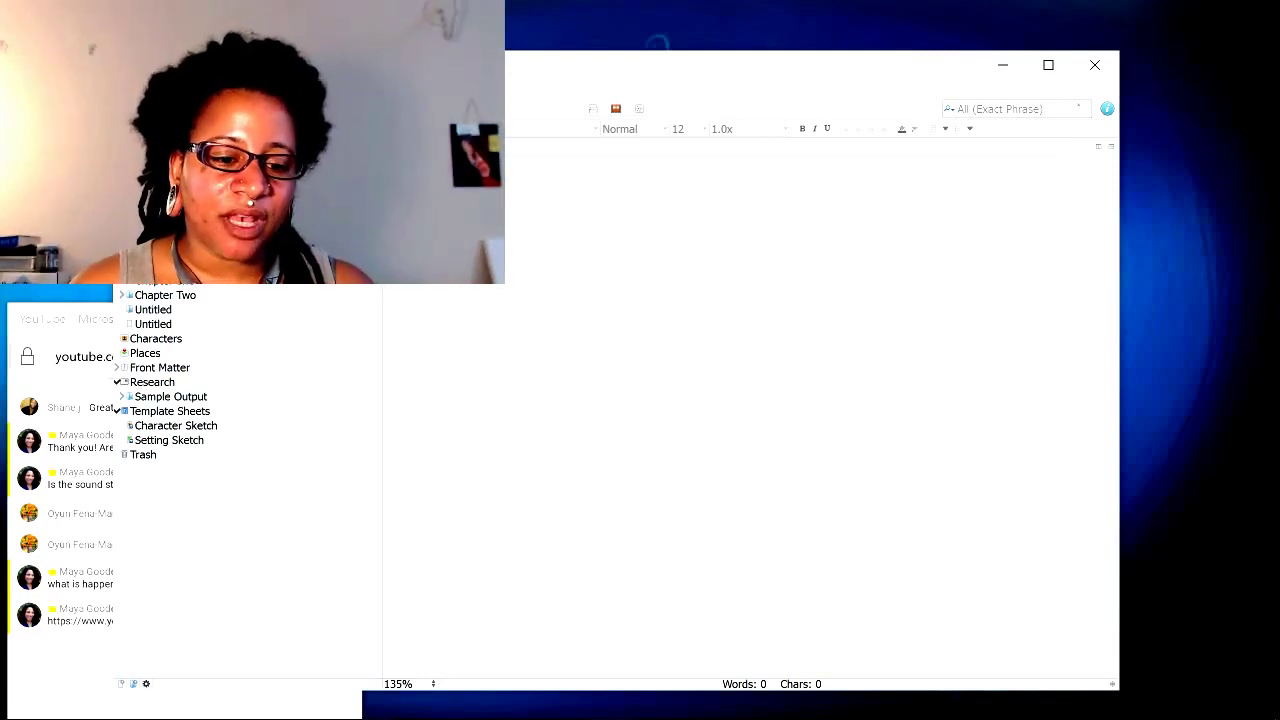
- Move the Places and Characters folders from the binder to the Trash
click(148, 340)
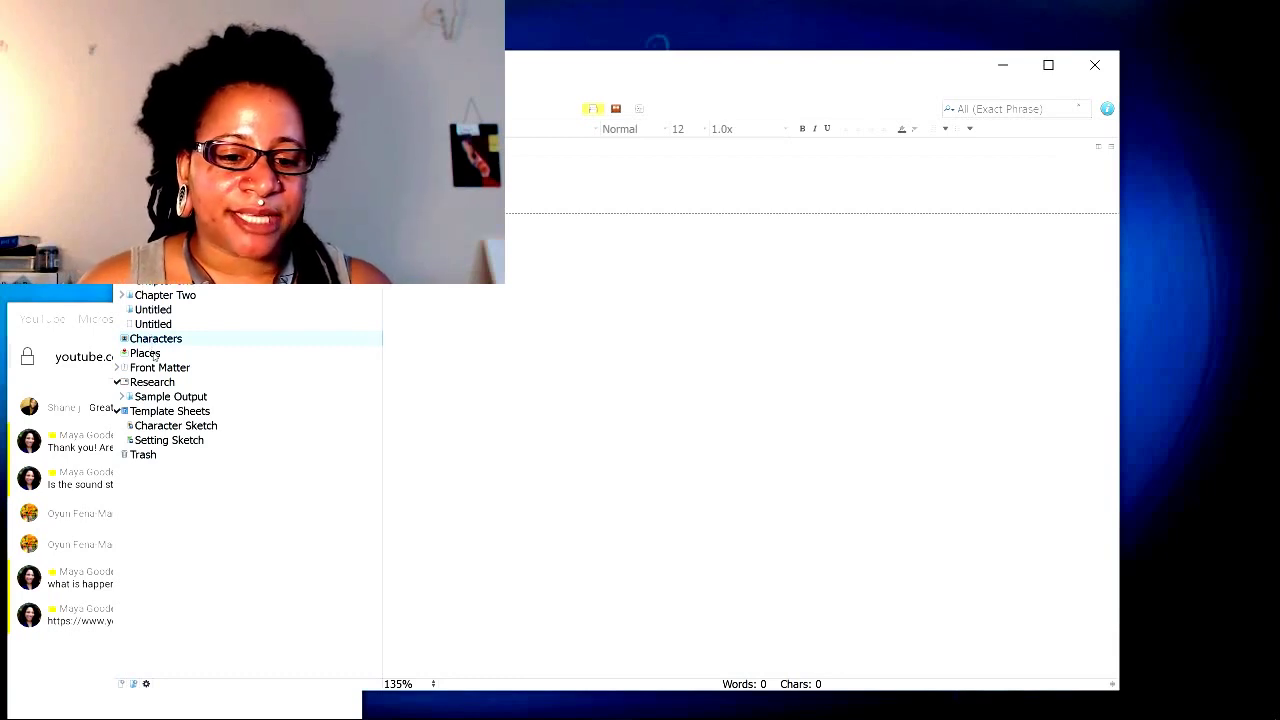
click(155, 356)
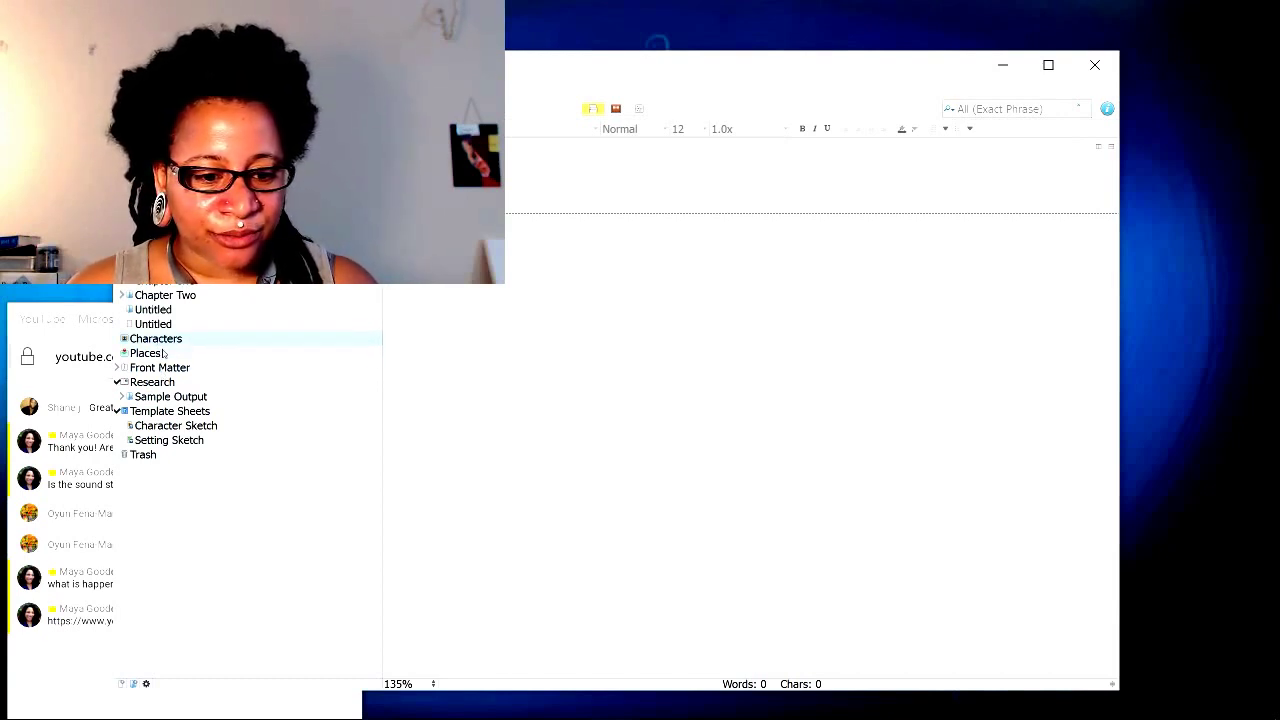
mouse_move(163, 354)
mouse_down()
mouse_move(177, 360)
mouse_move(165, 456)
mouse_up()
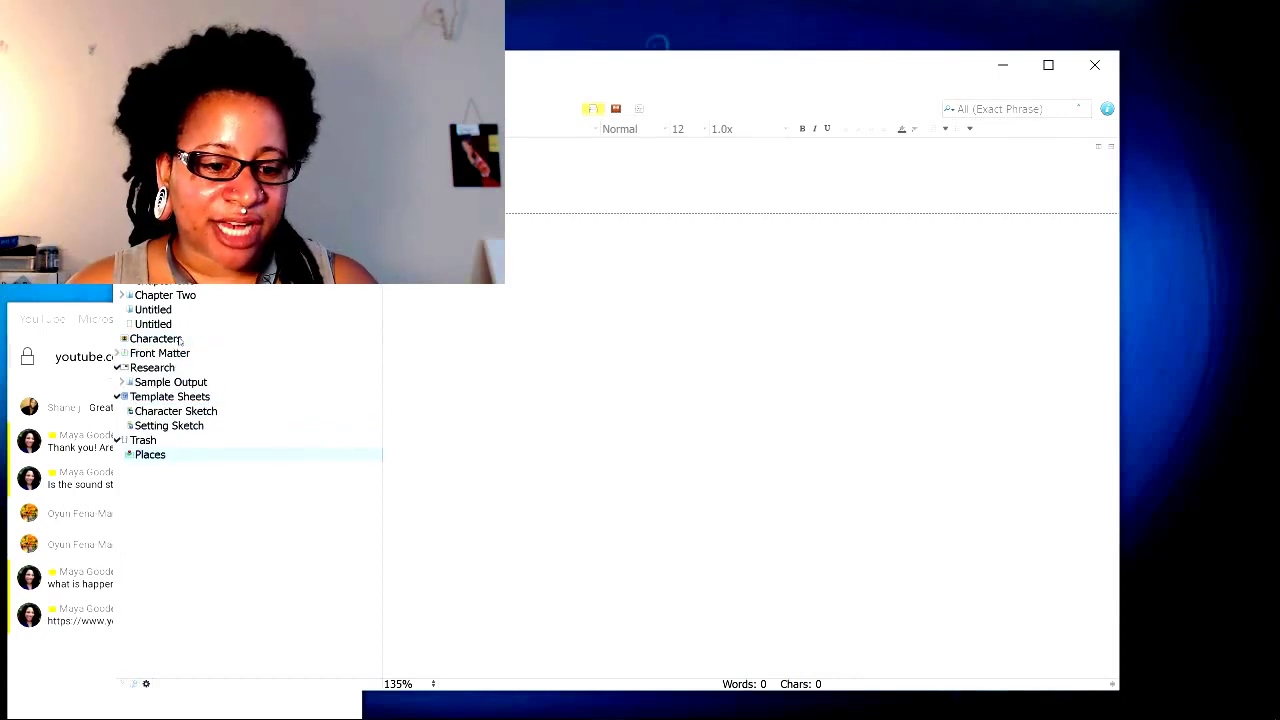
drag(180, 340, 180, 438)
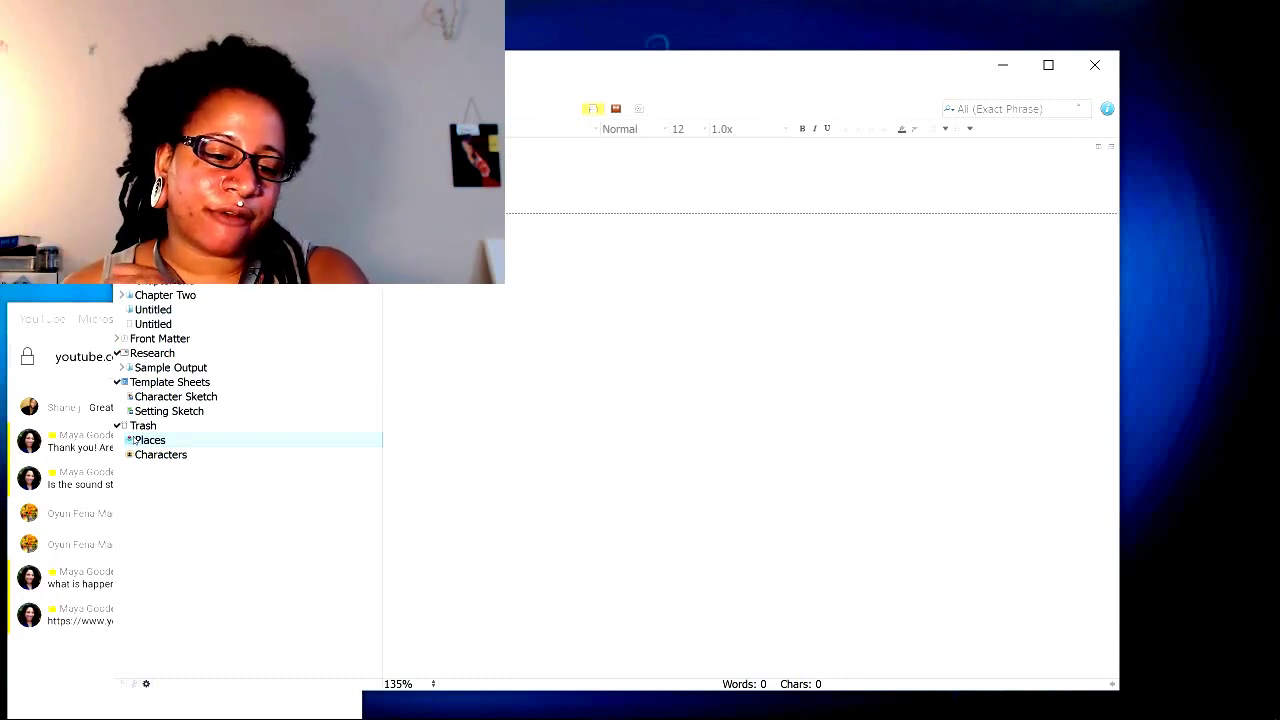
- Look through the Front Matter title page and the Research folder, and collapse Template Sheets
click(160, 341)
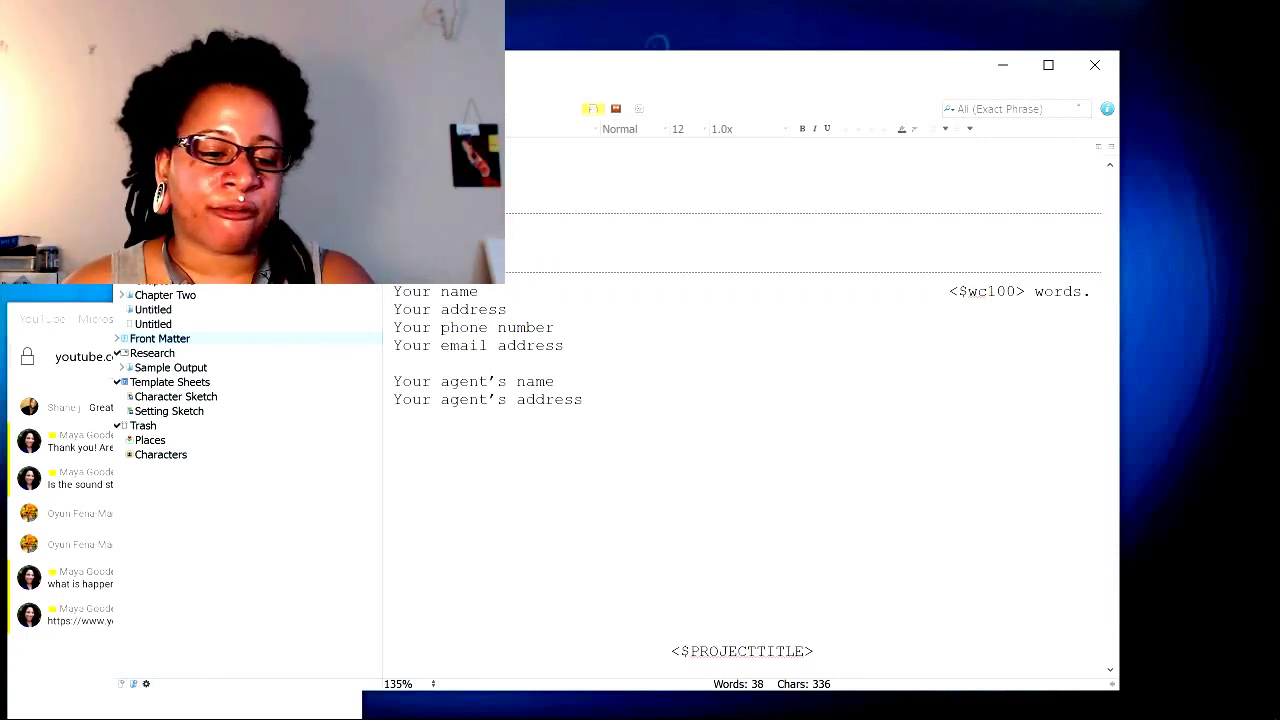
scroll(748, 400, down, 1)
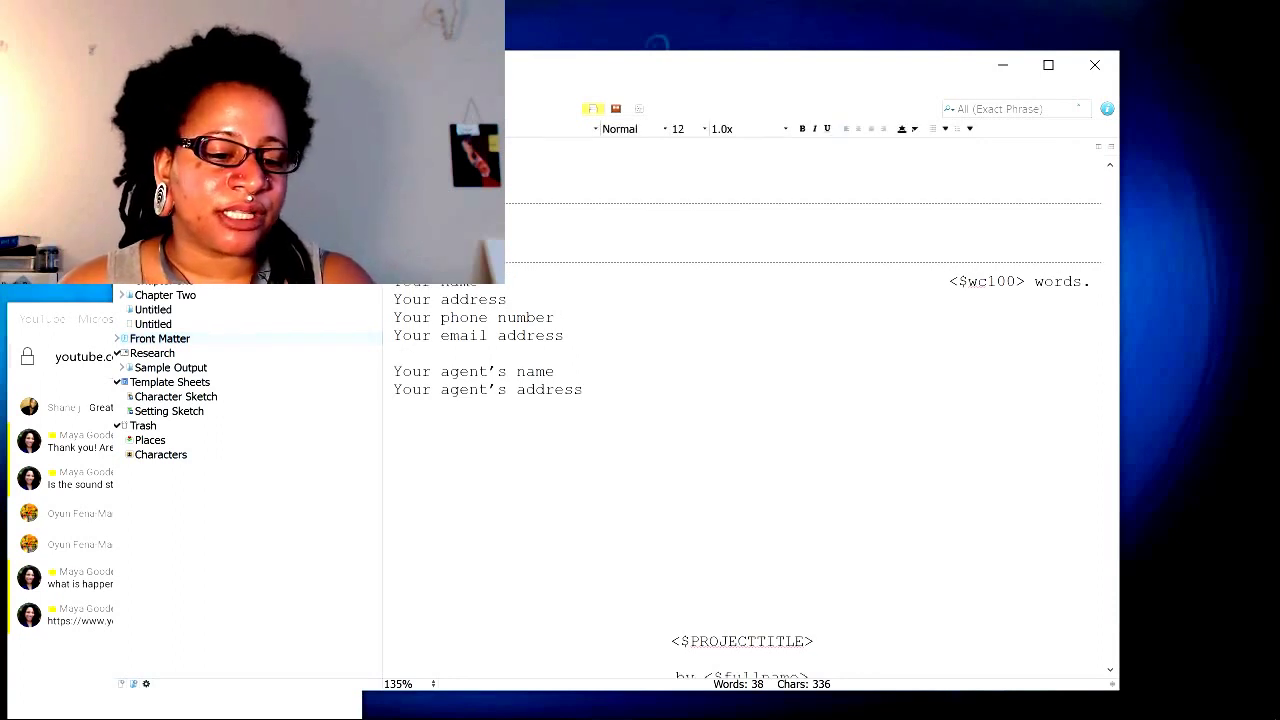
click(151, 354)
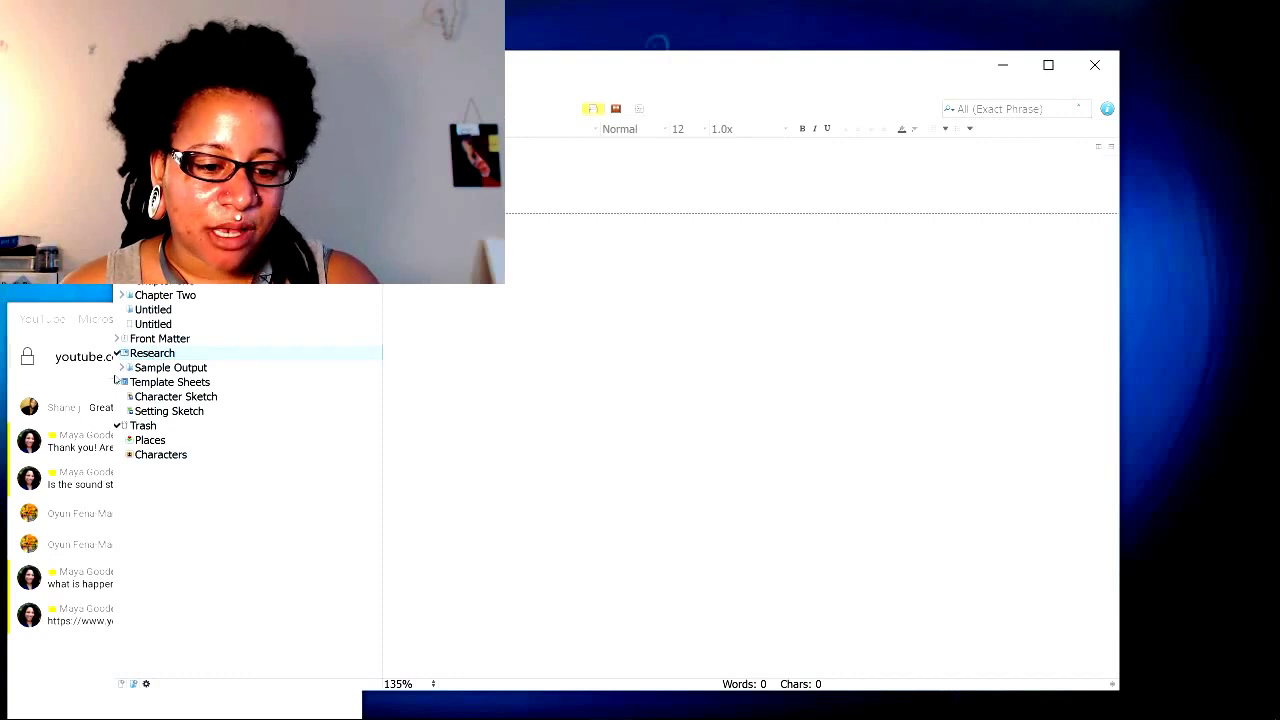
click(117, 385)
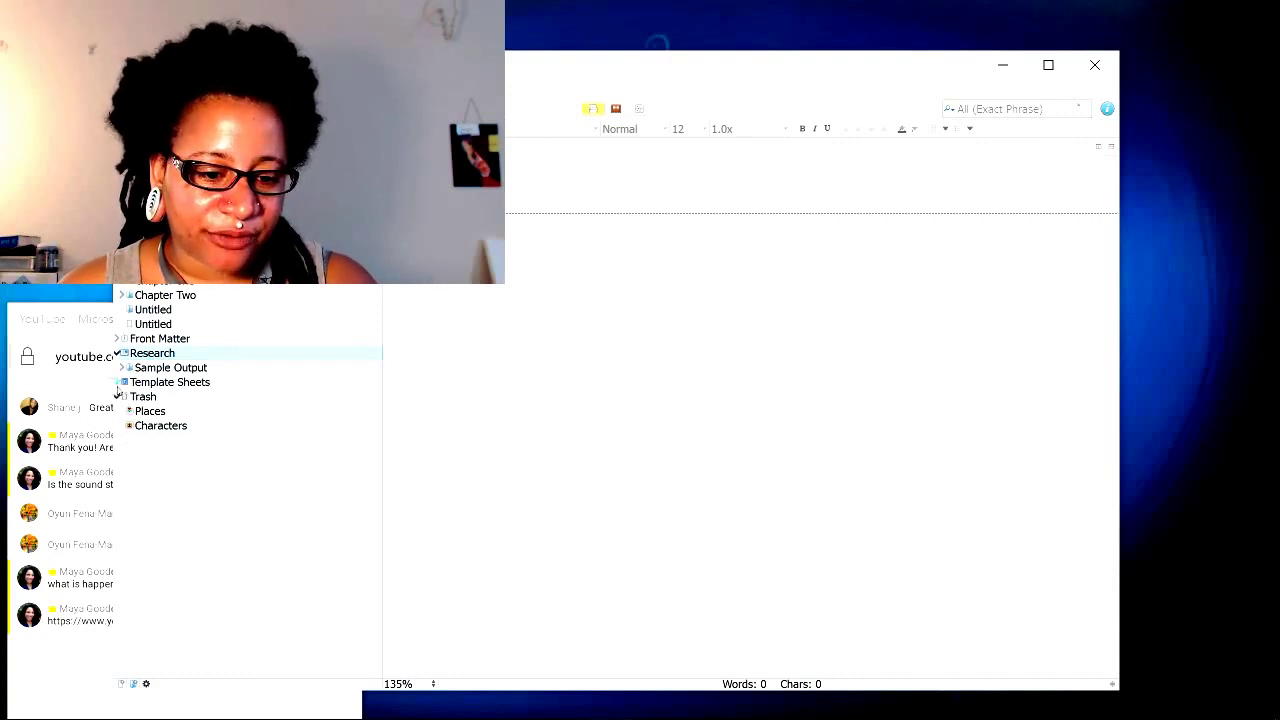
- Add a new folder named Summary to the Research folder
right_click(199, 361)
mouse_move(289, 373)
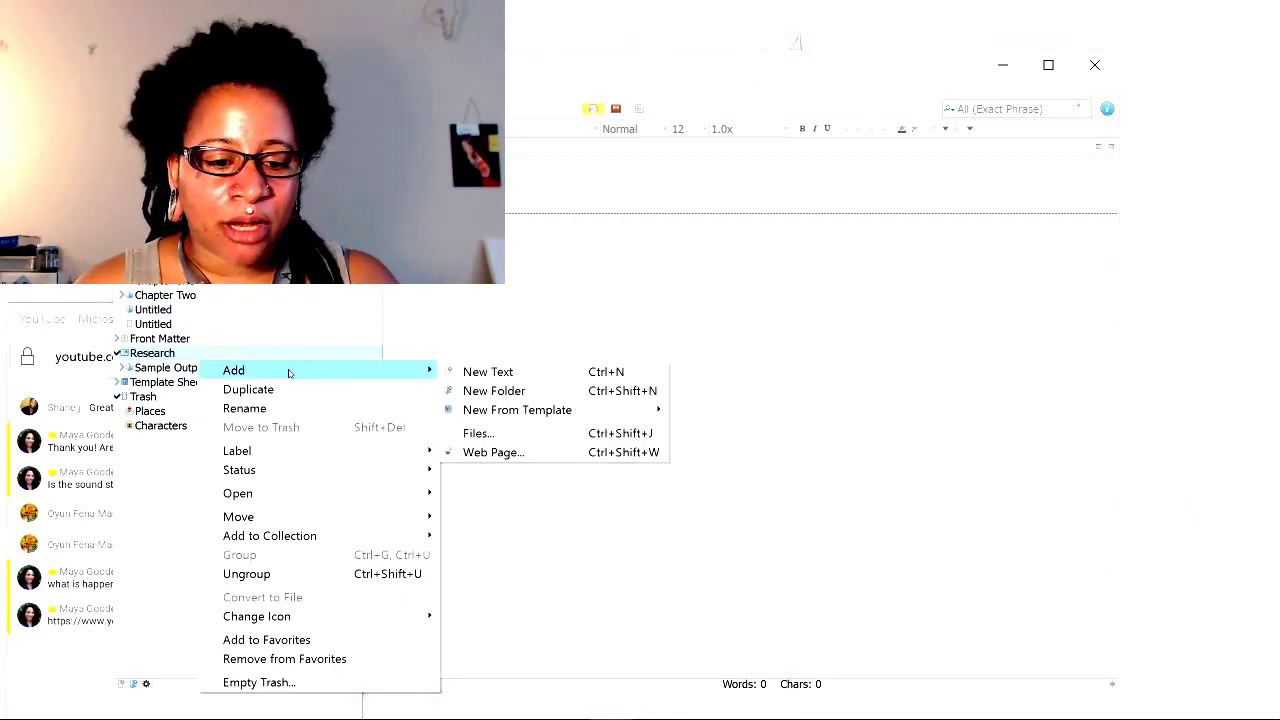
click(478, 390)
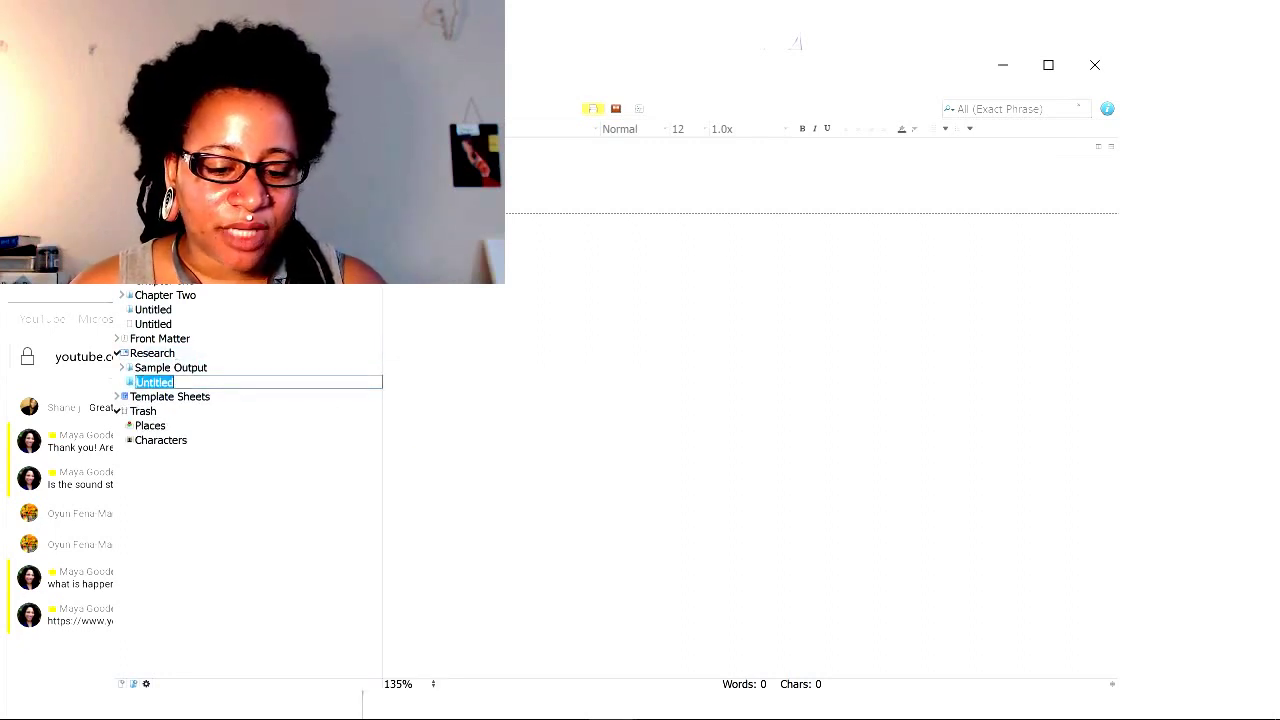
text(Summary)
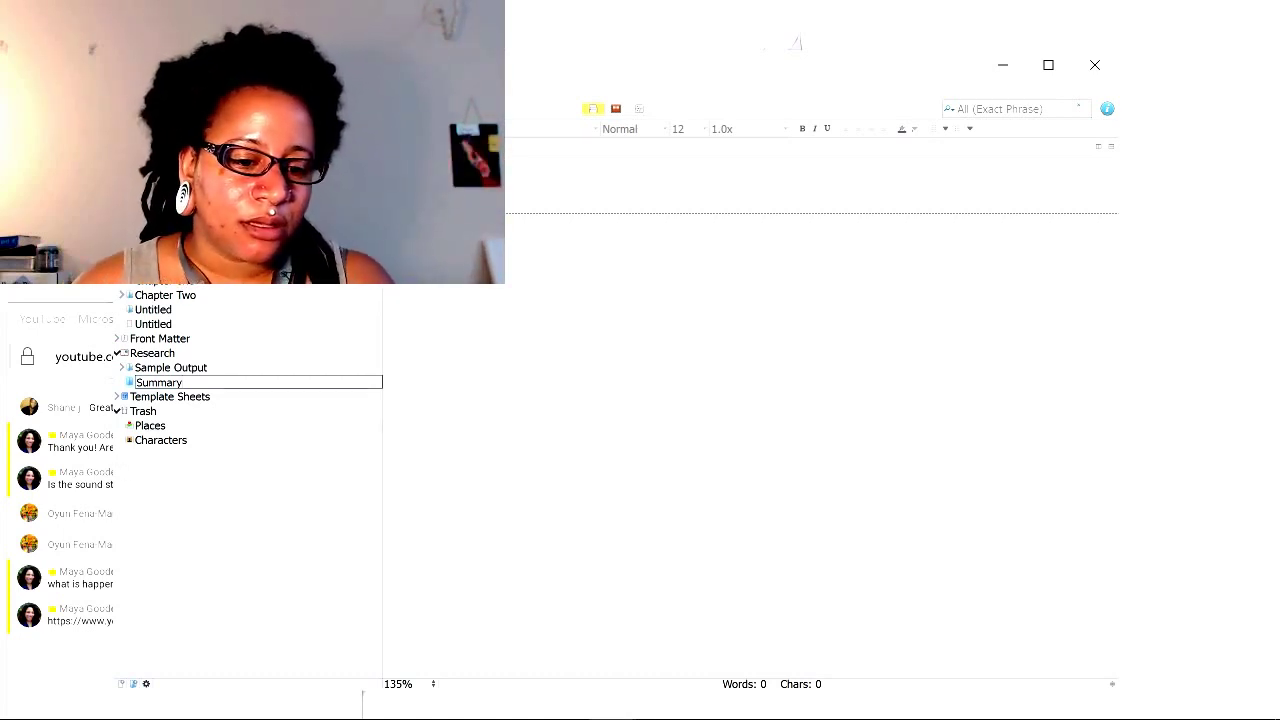
click(170, 399)
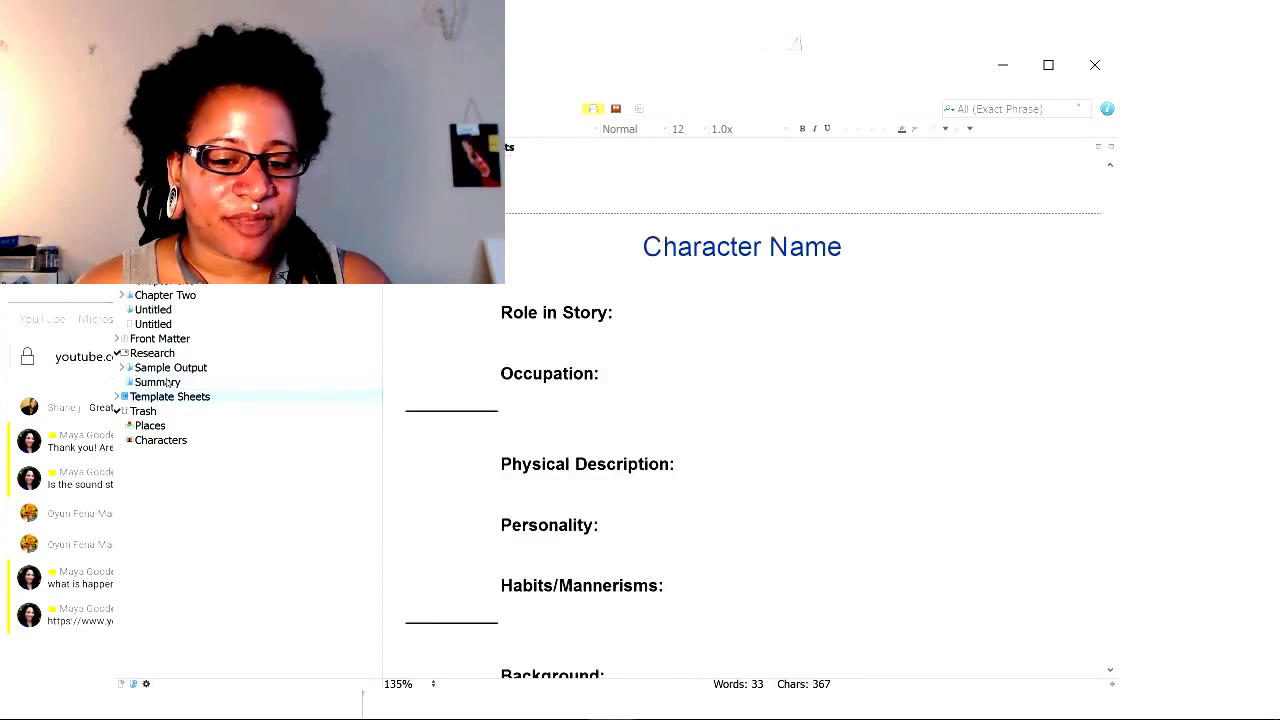
- Add five untitled text documents inside the Summary folder under Research
click(167, 383)
right_click(167, 383)
mouse_move(320, 391)
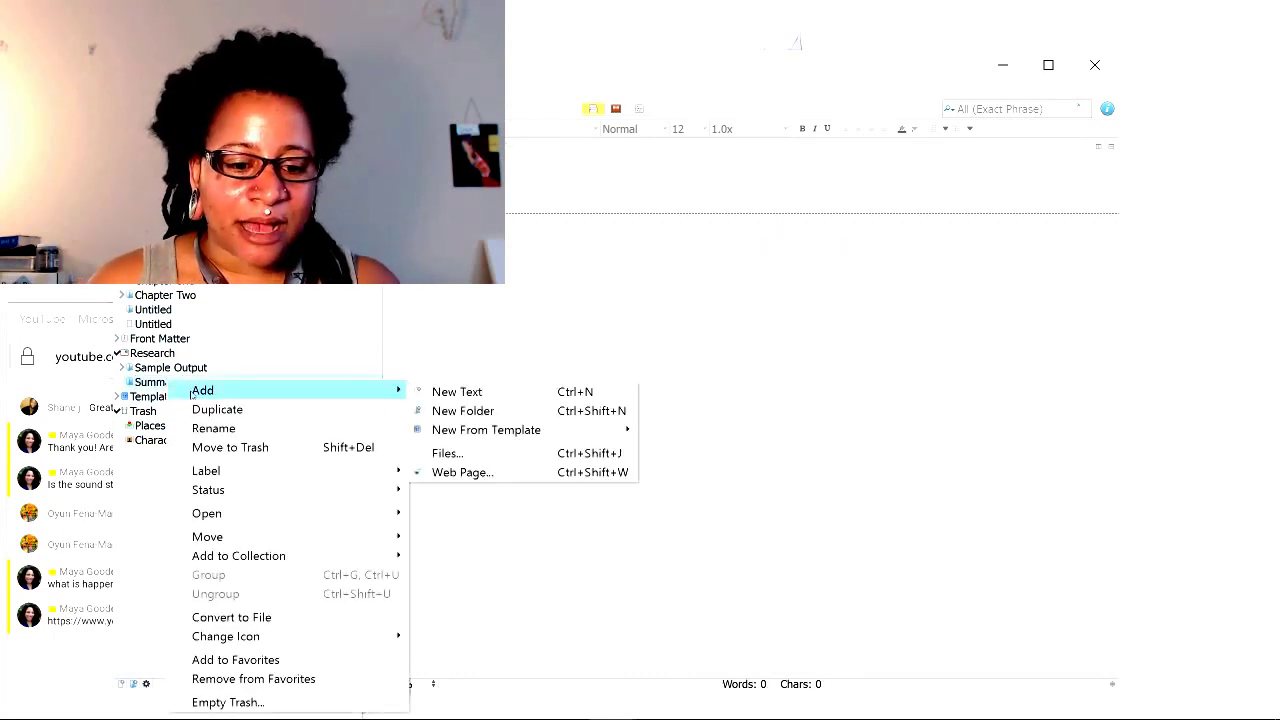
click(456, 392)
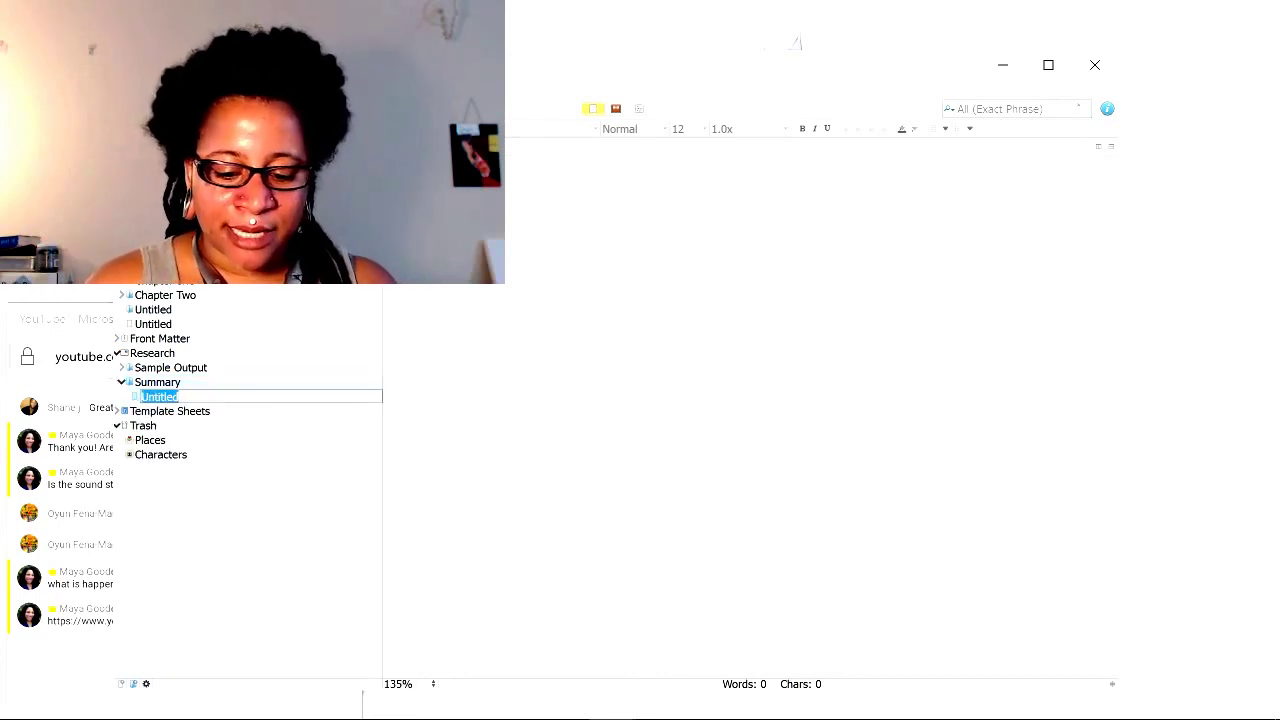
key(Return)
key(Return)
key(Return)
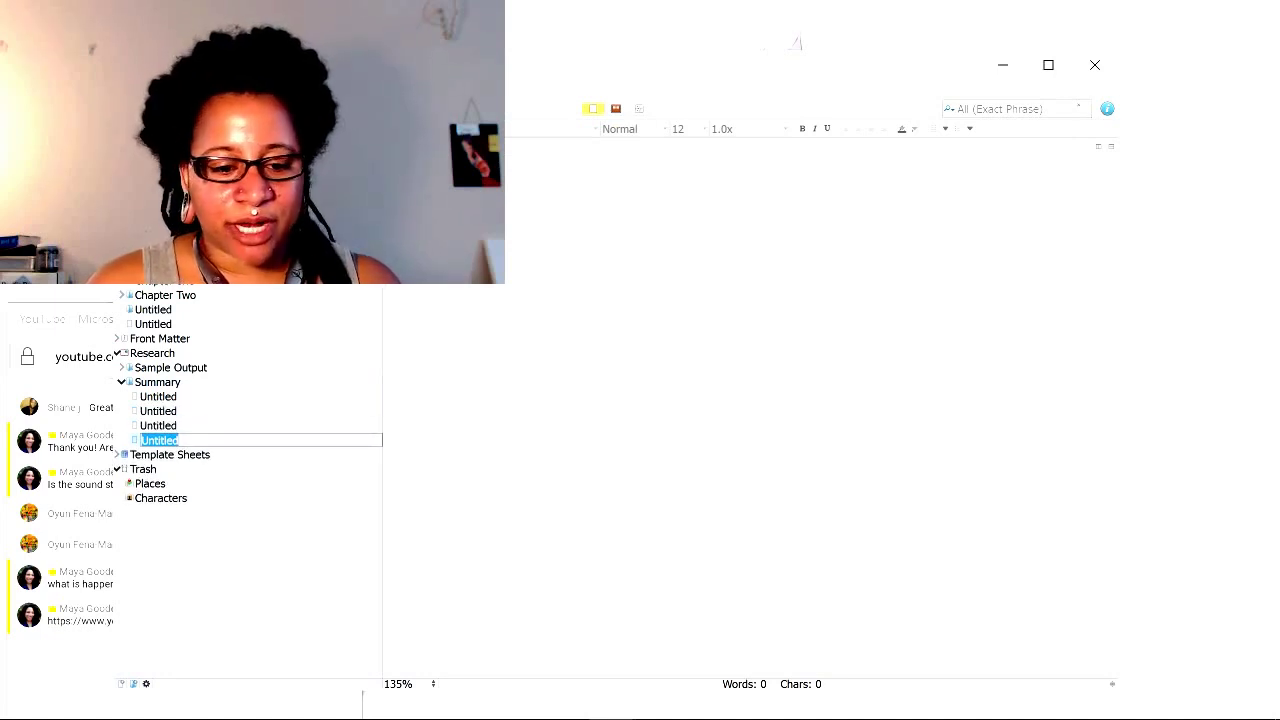
key(Return)
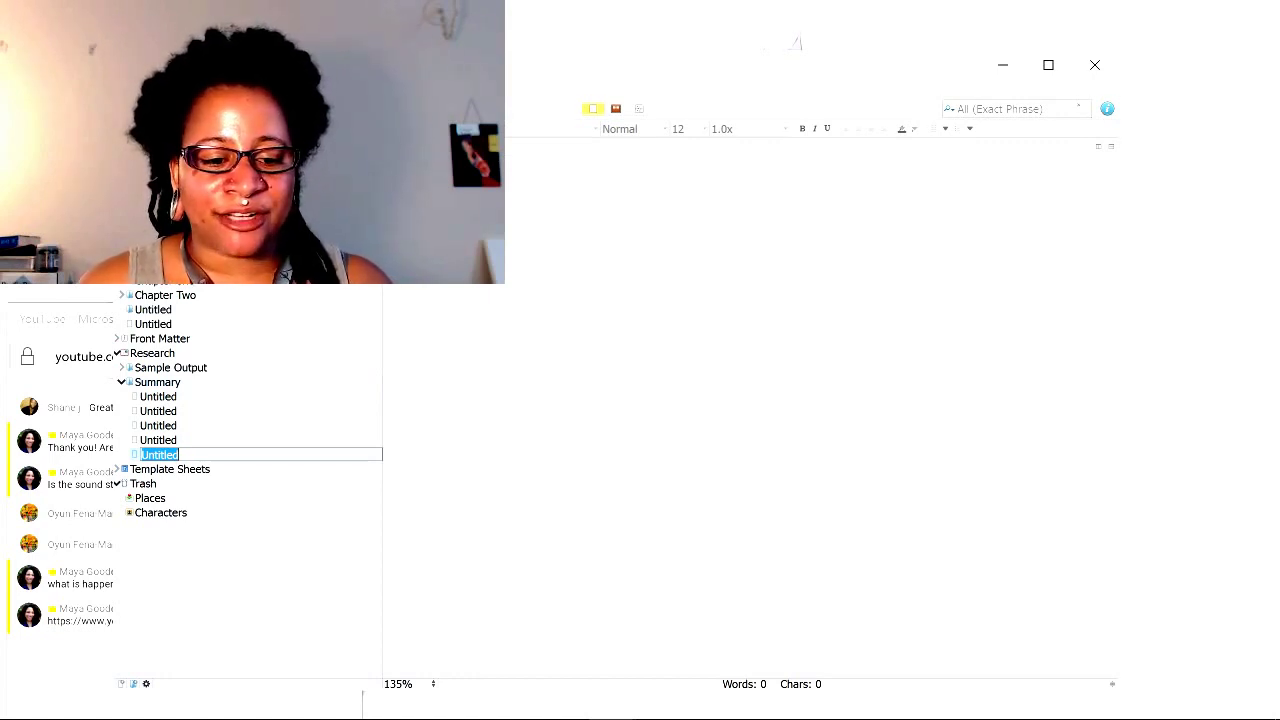
- Rename the first two documents in the Summary folder as 1 Sentence and 1 Paragraph
double_click(275, 391)
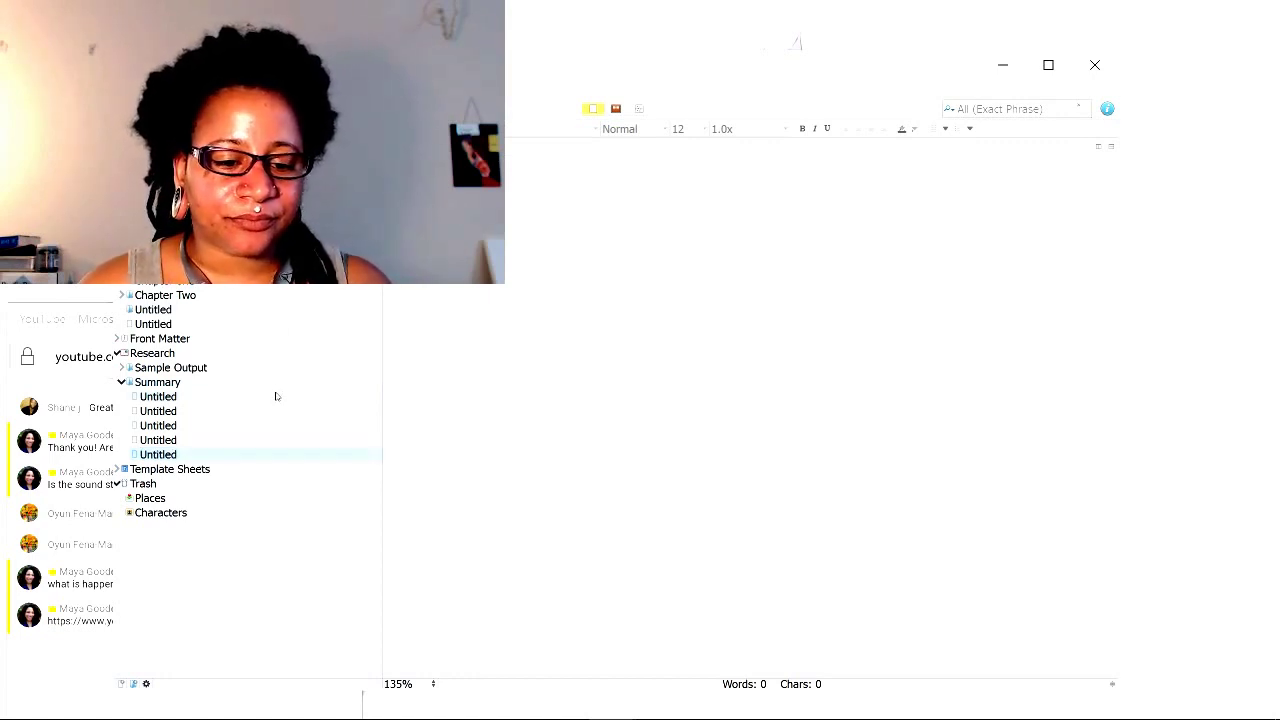
text(1)
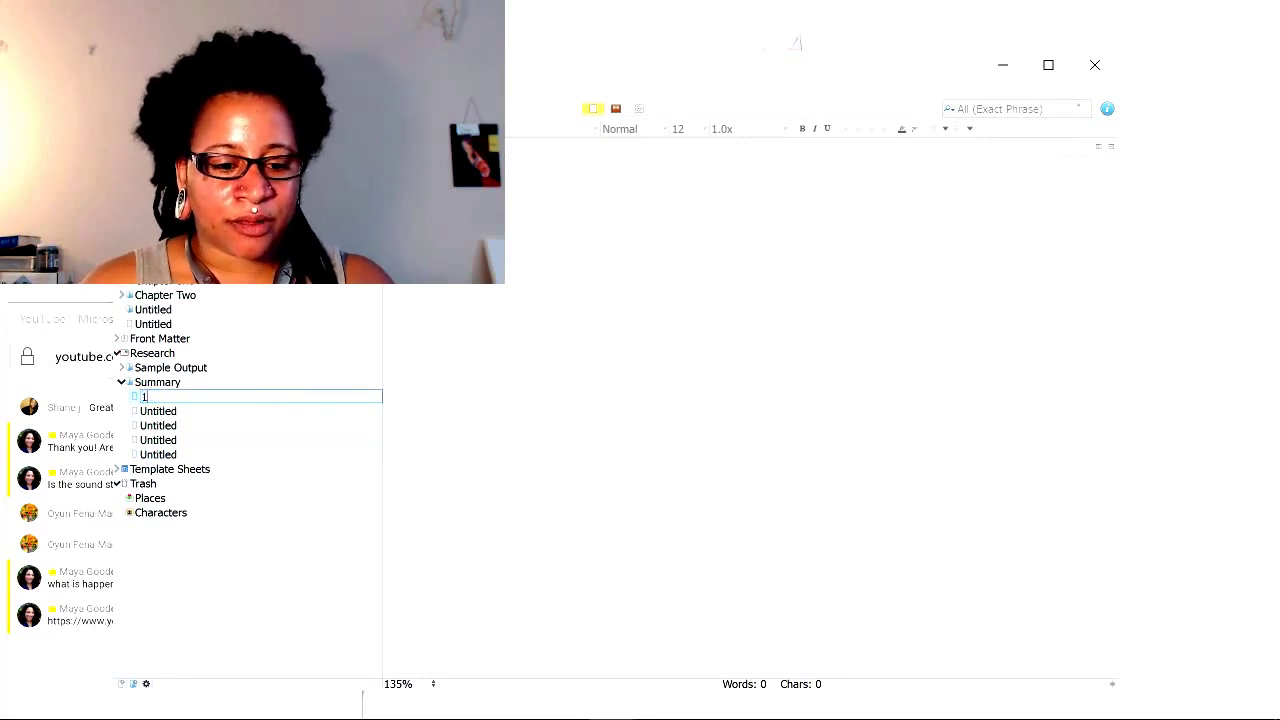
text( Sentence)
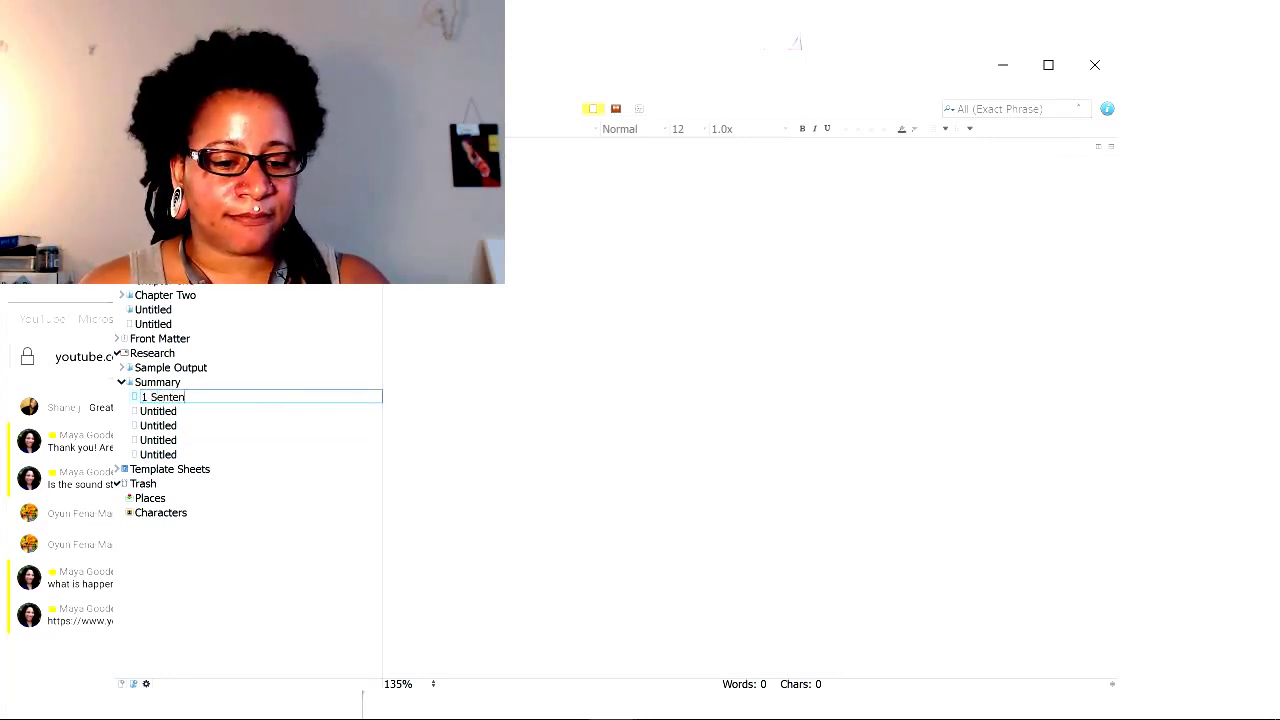
double_click(280, 409)
text(1)
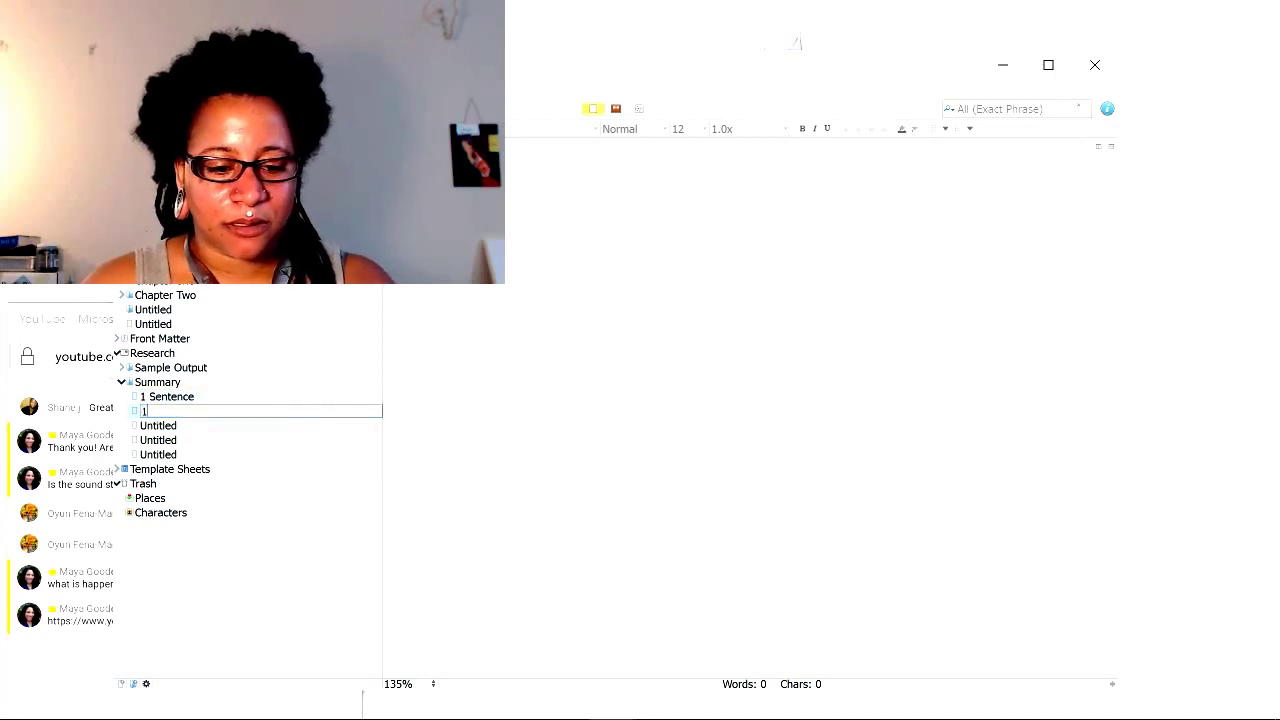
text( Paragraph)
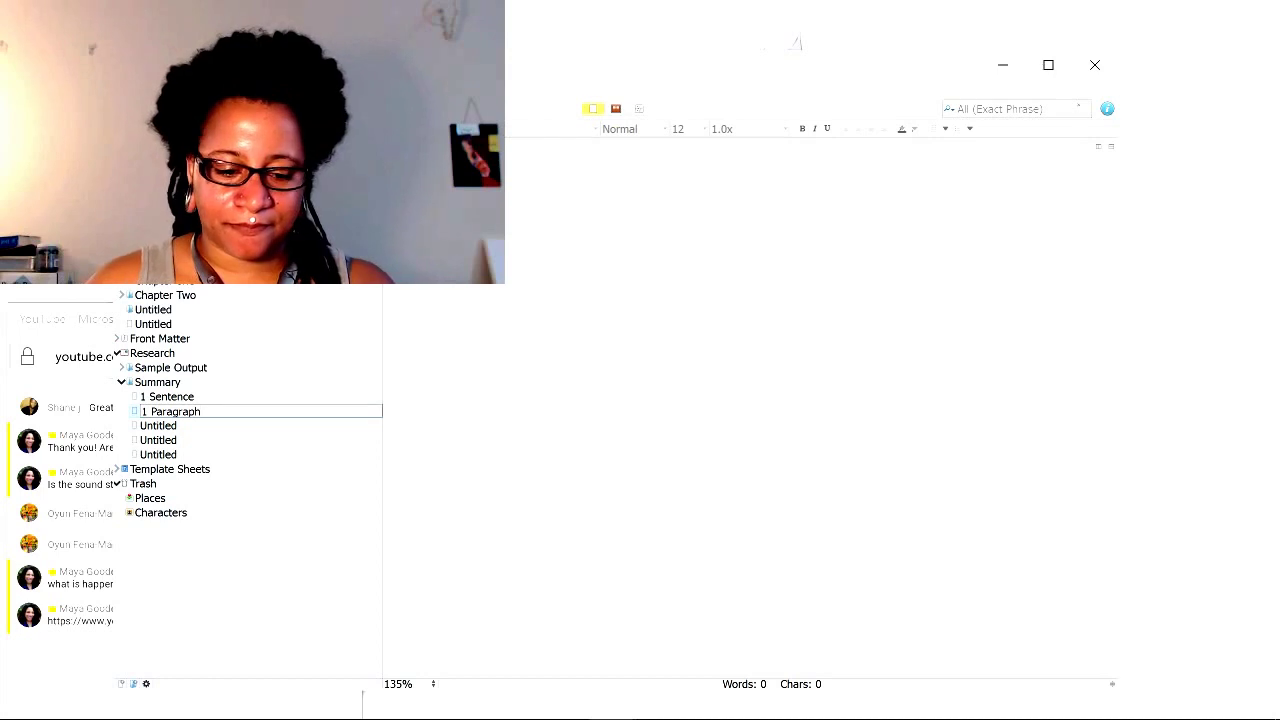
- Rename the third and fourth documents in the Summary folder as 1 Page and Long Summary
double_click(276, 430)
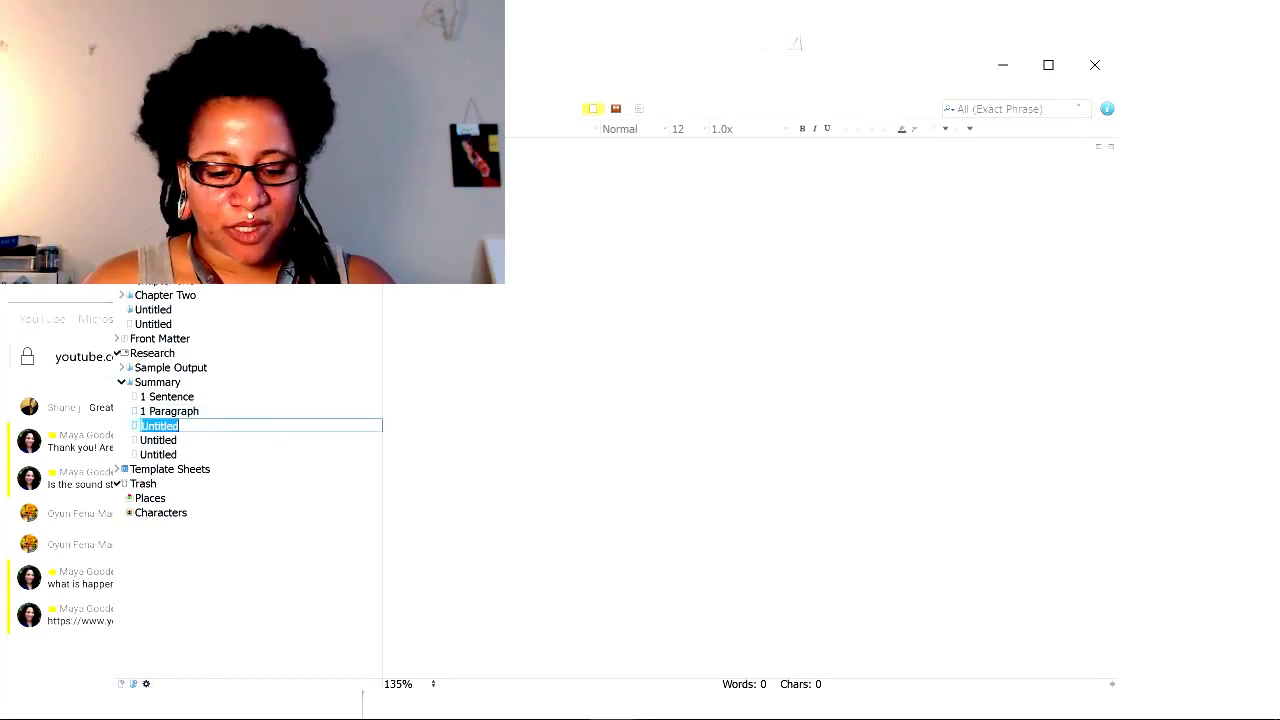
text(1 Page)
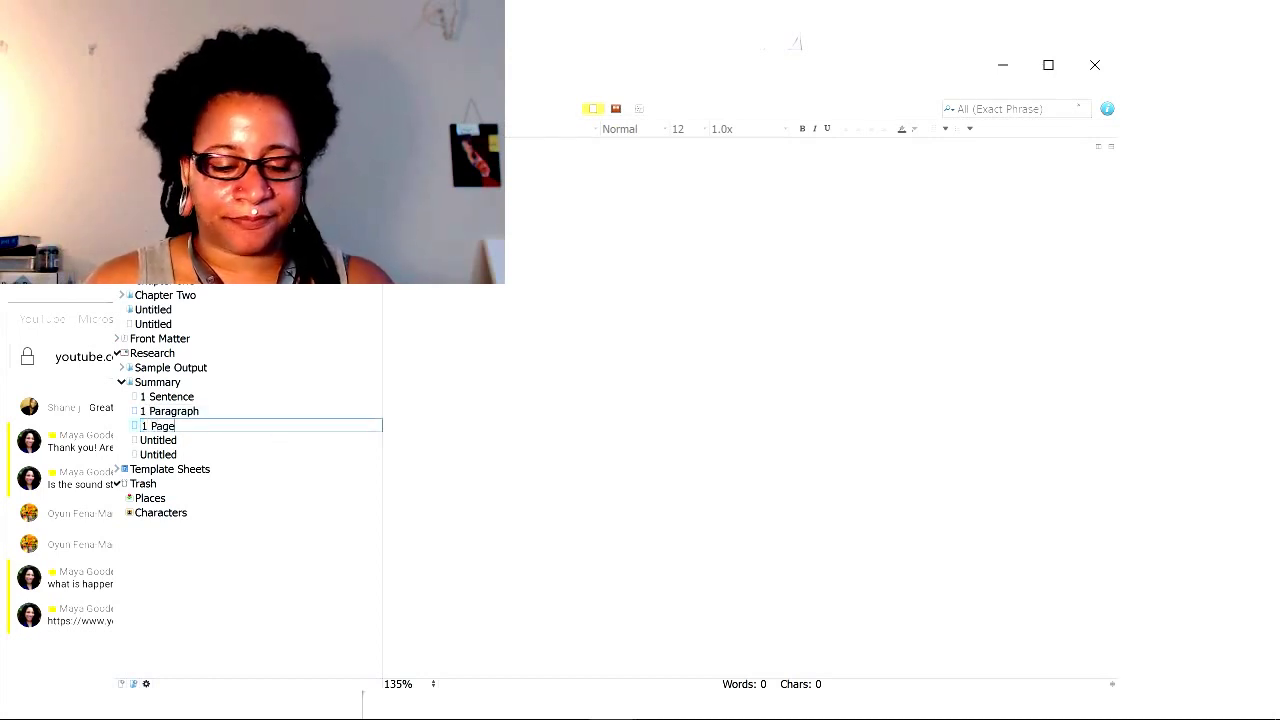
double_click(276, 445)
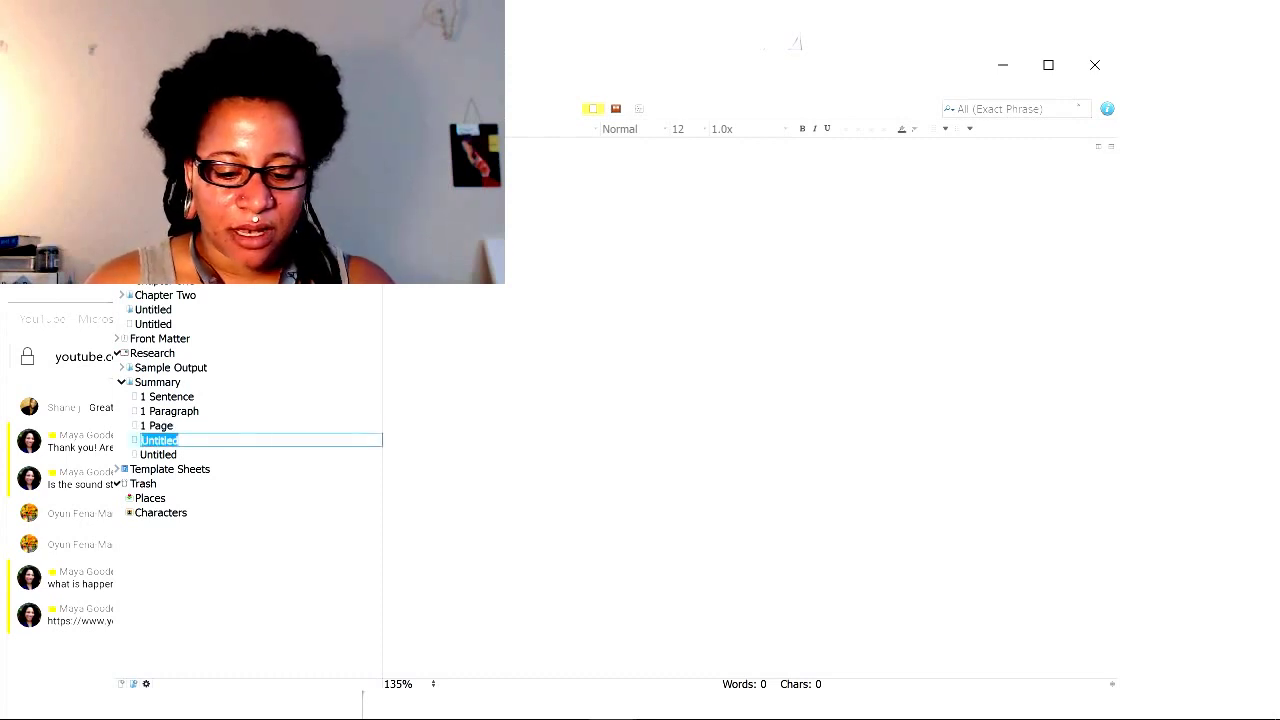
text(Long )
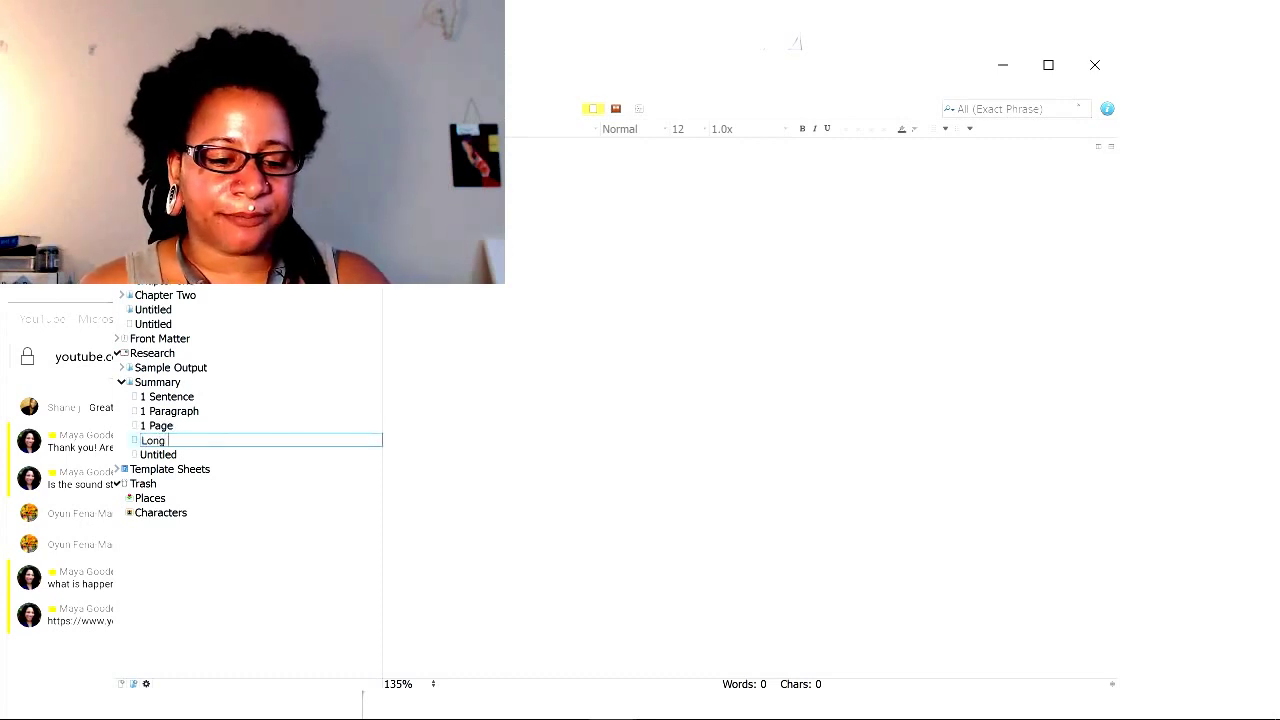
text(Summary)
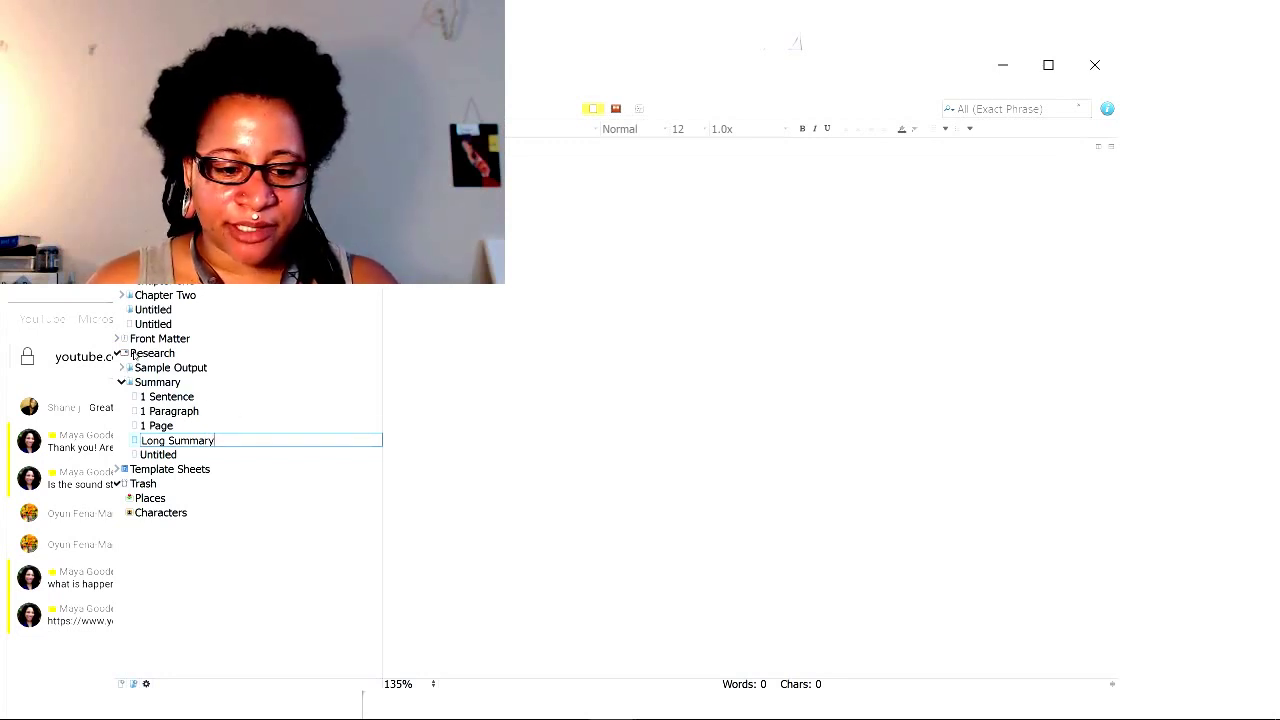
- Add a new folder named Characters to the Research folder
right_click(134, 355)
mouse_move(330, 362)
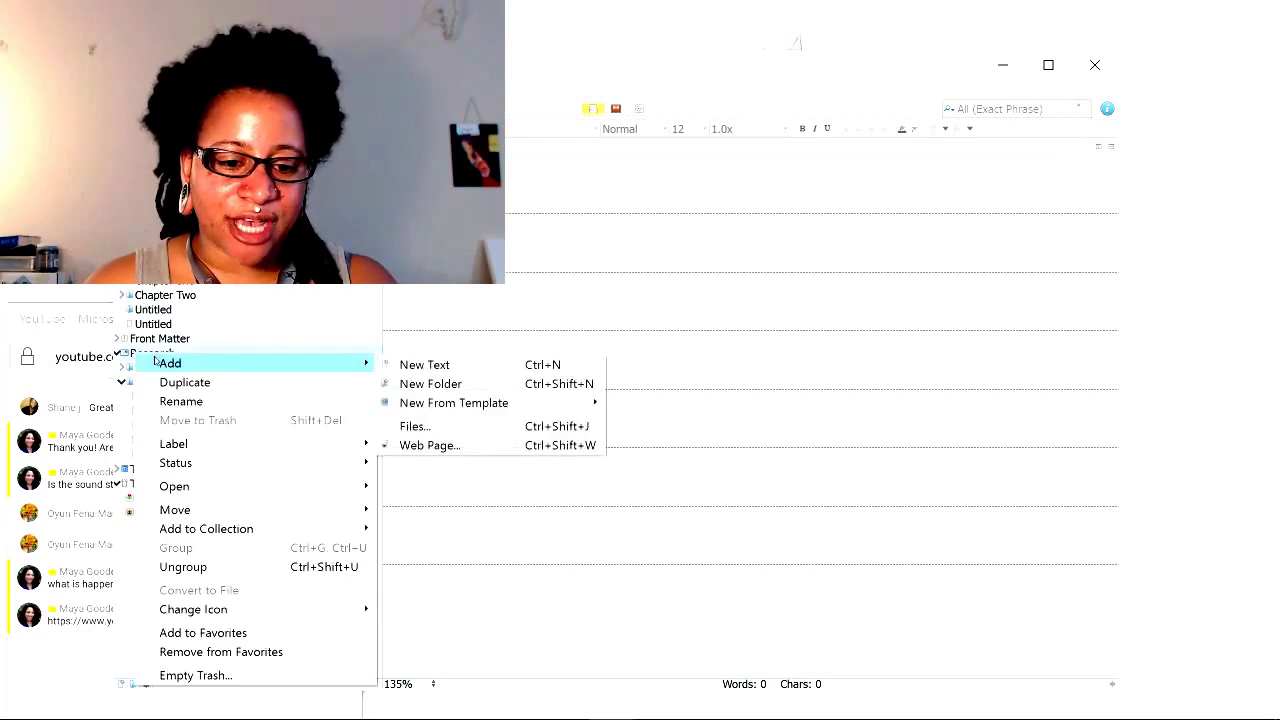
click(407, 384)
text(C)
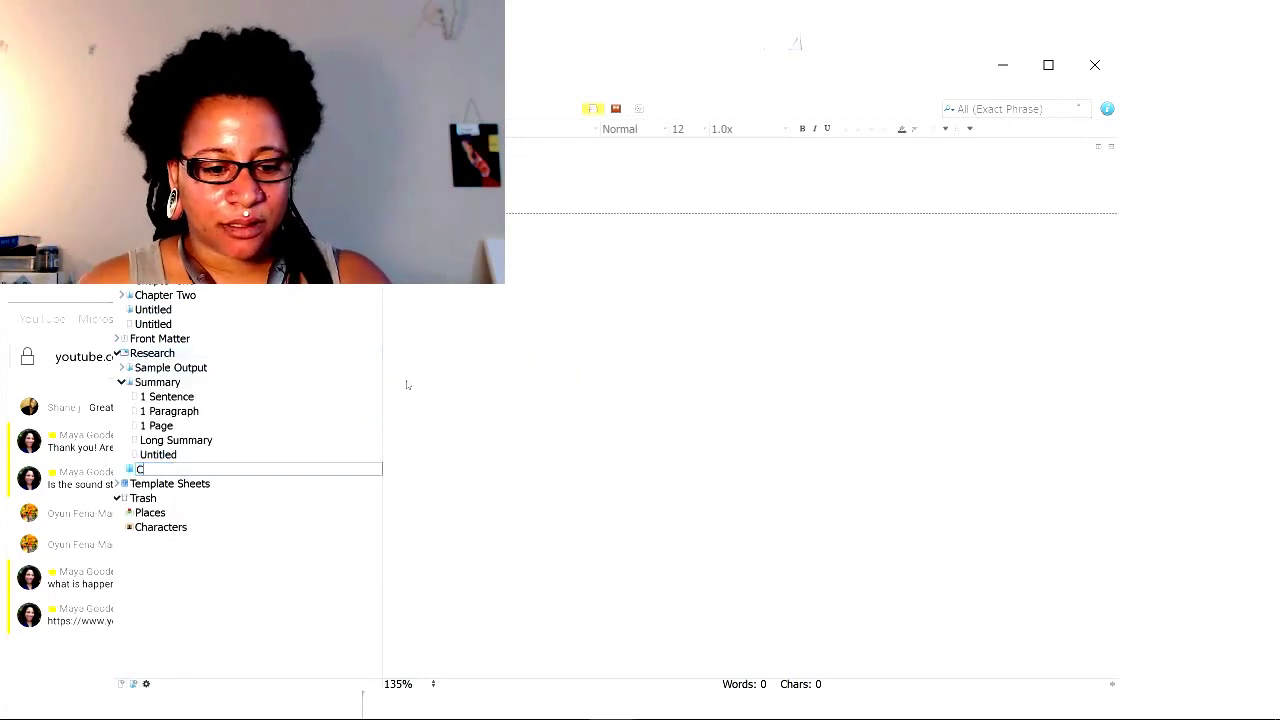
text(haracters)
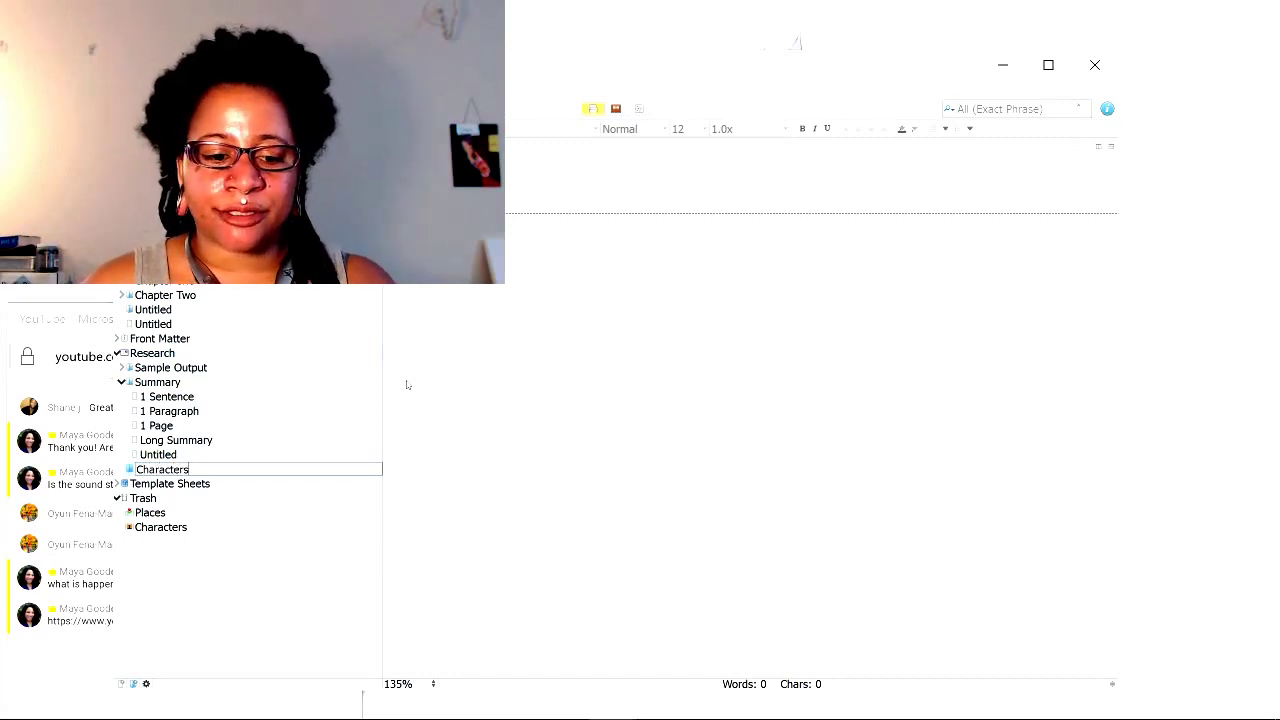
click(281, 493)
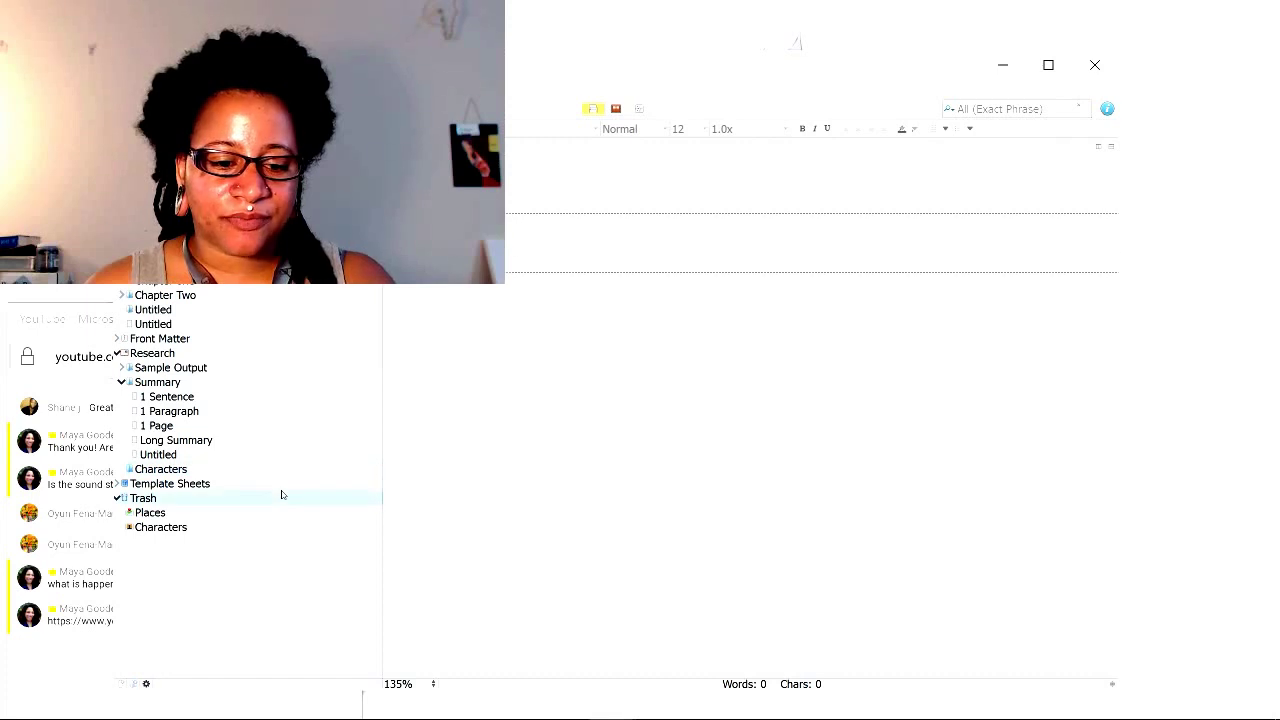
- Add a document from the Character Sketch template to the Characters folder under Research
click(218, 470)
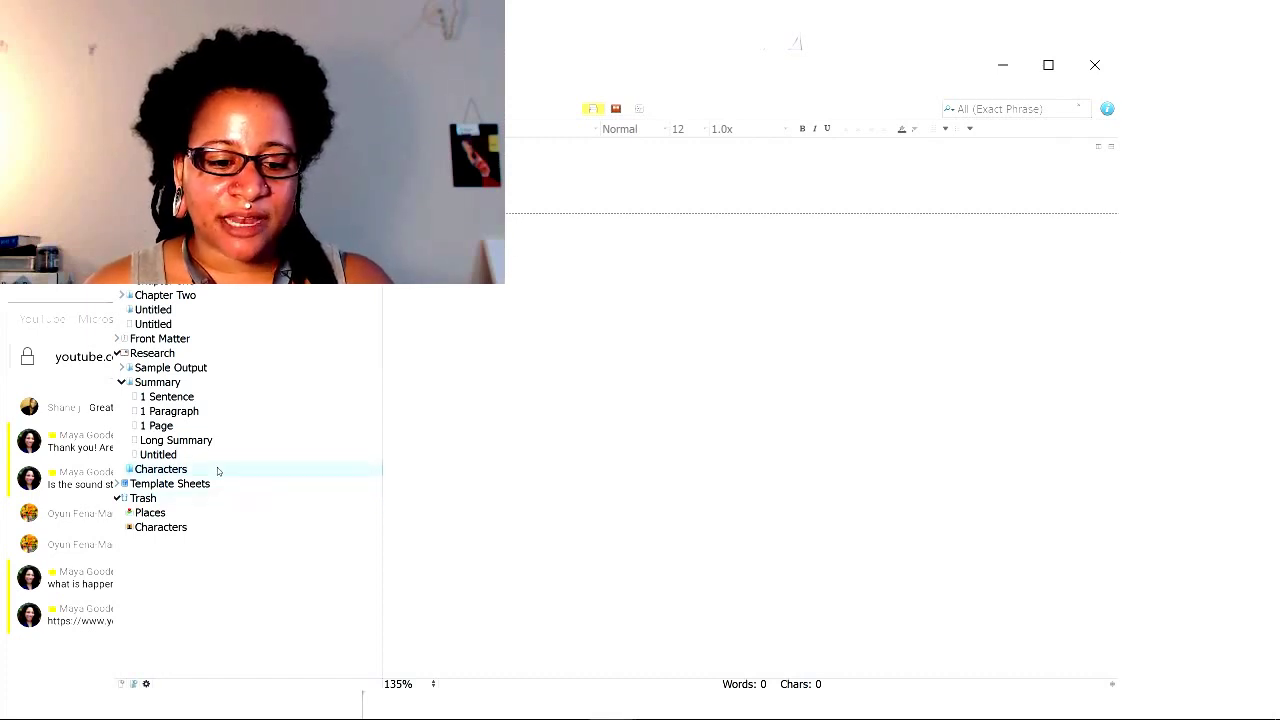
right_click(218, 470)
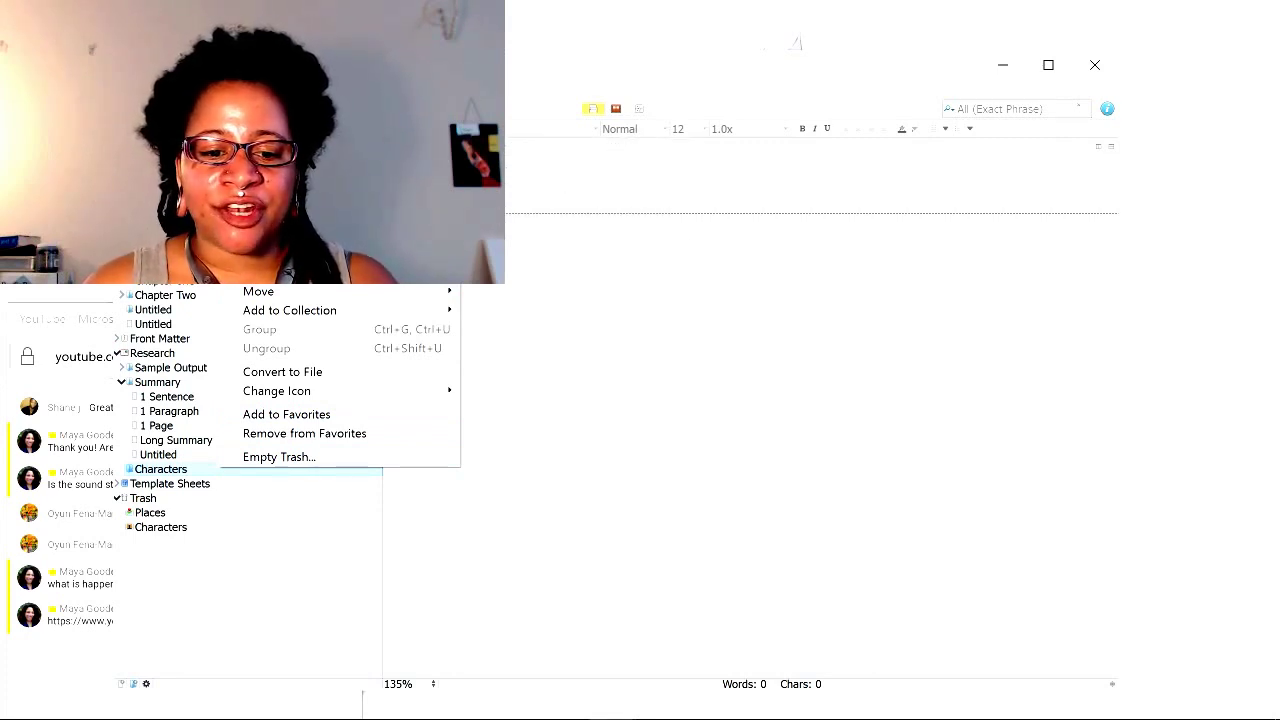
mouse_move(535, 186)
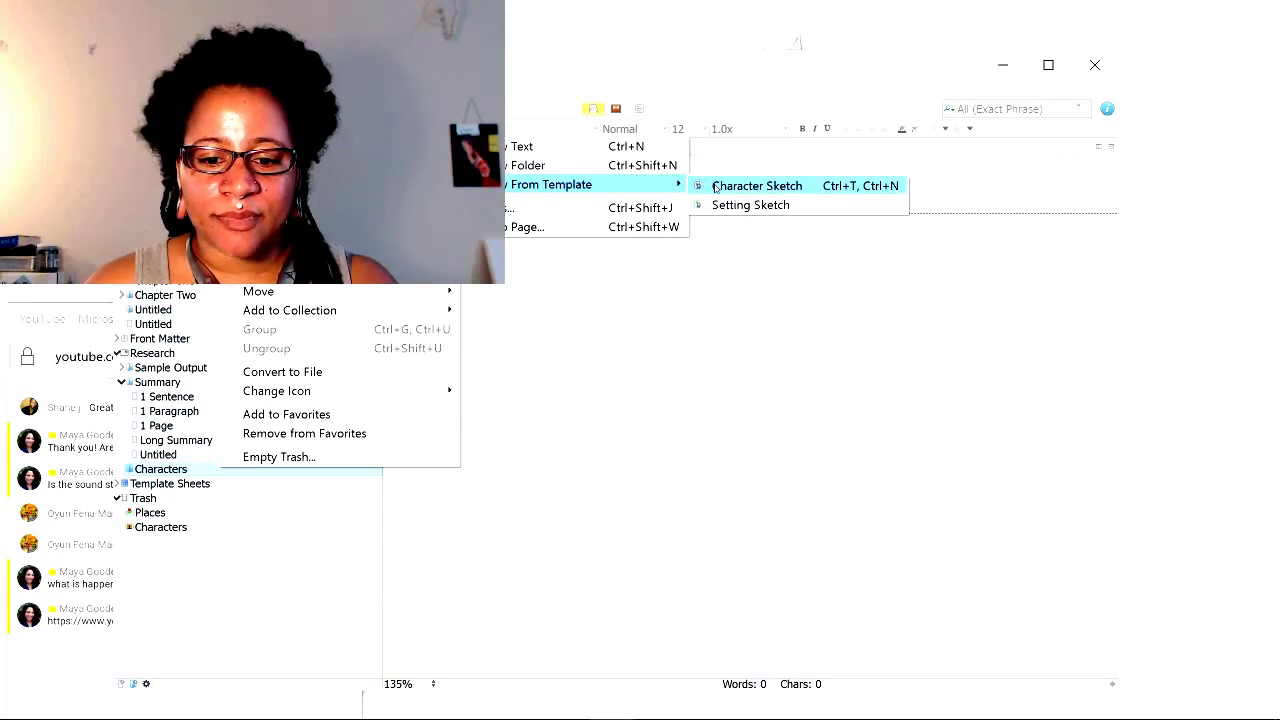
click(757, 186)
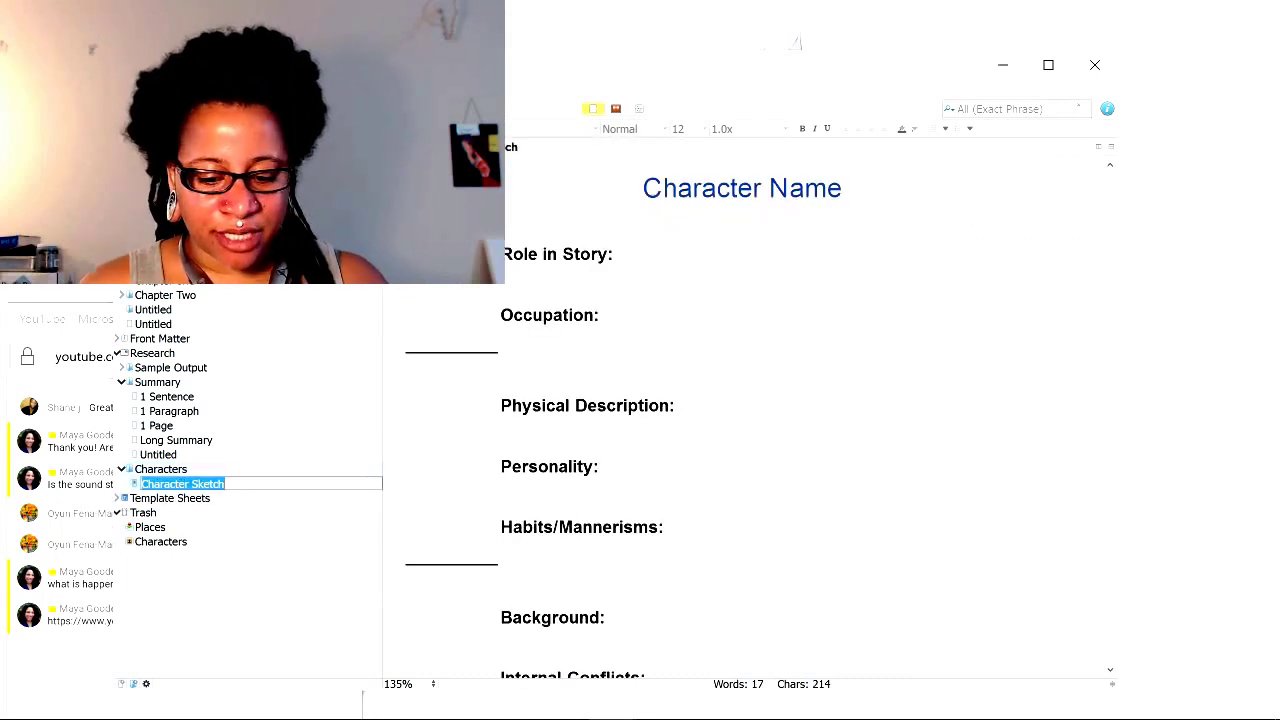
key(Return)
key(Return)
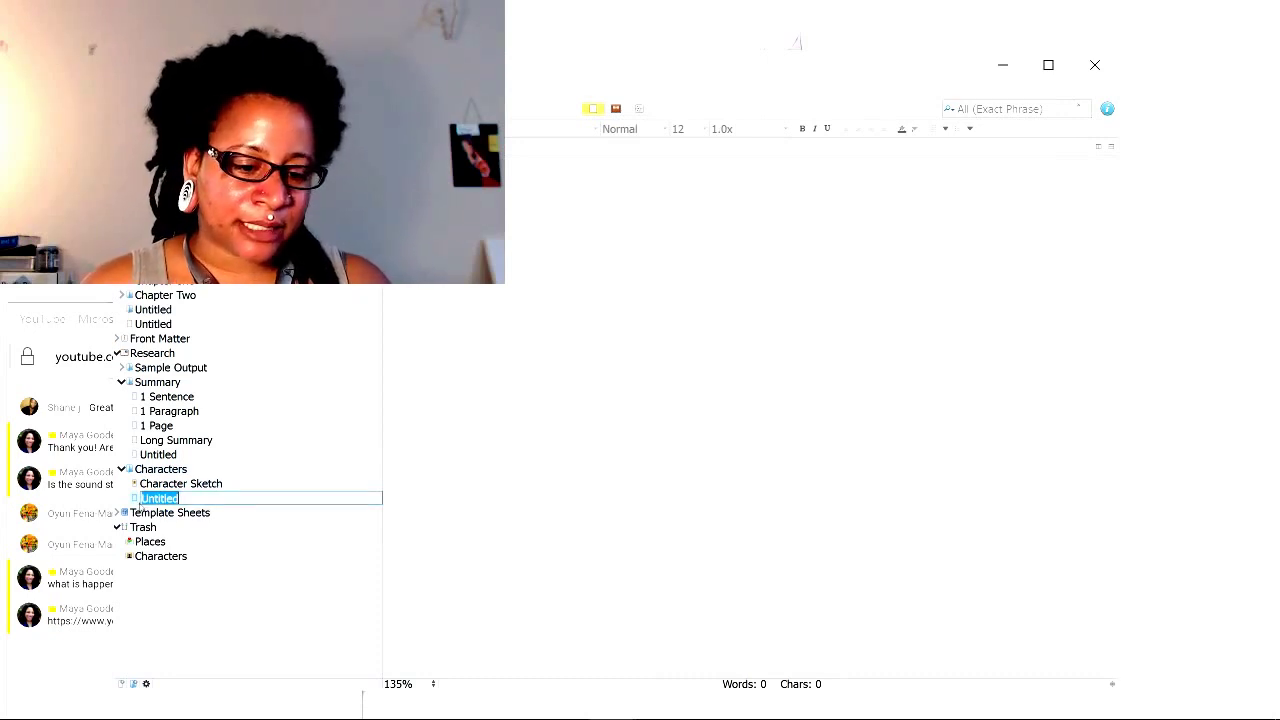
drag(145, 499, 145, 535)
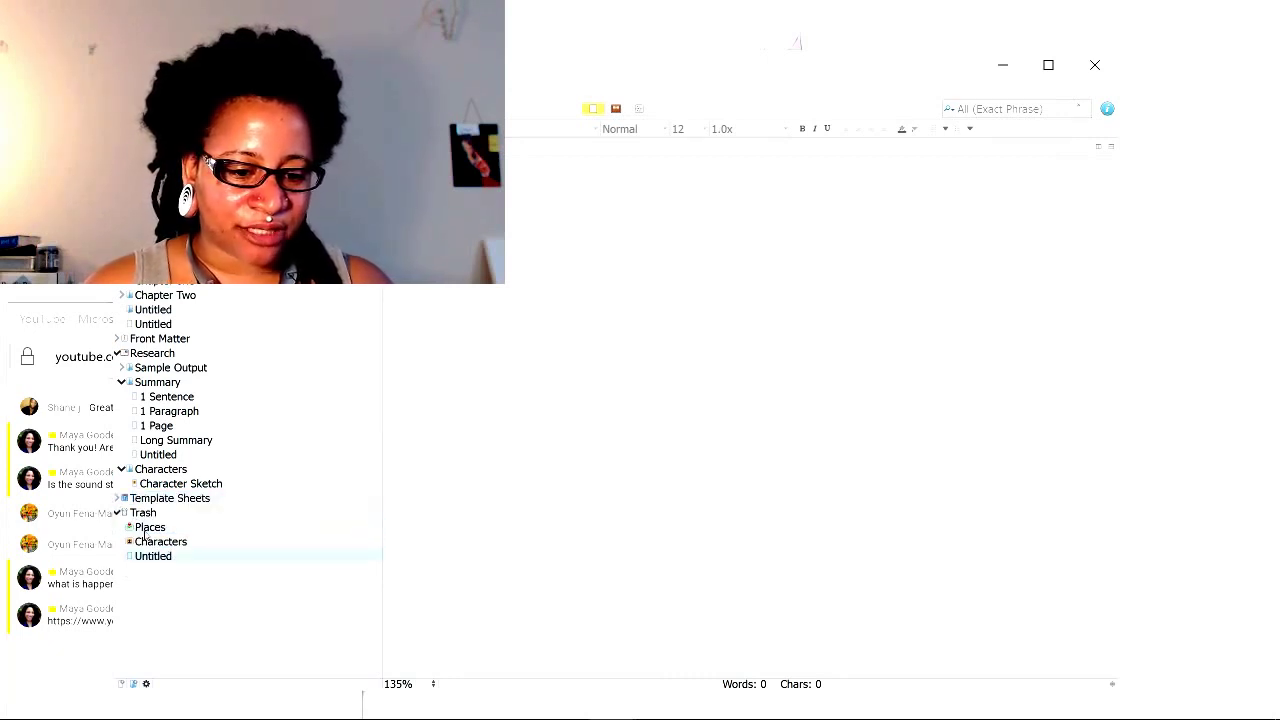
- Add two more documents from the Character Sketch template to the Characters folder under Research
right_click(145, 467)
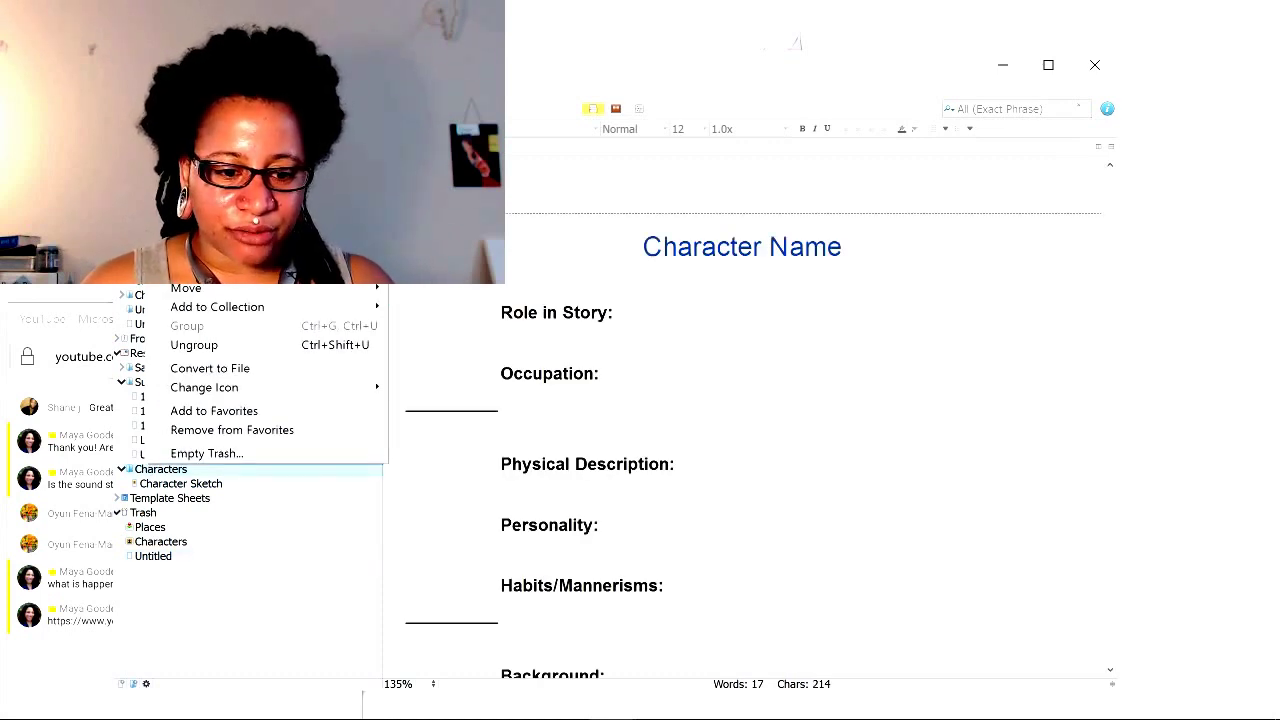
mouse_move(305, 296)
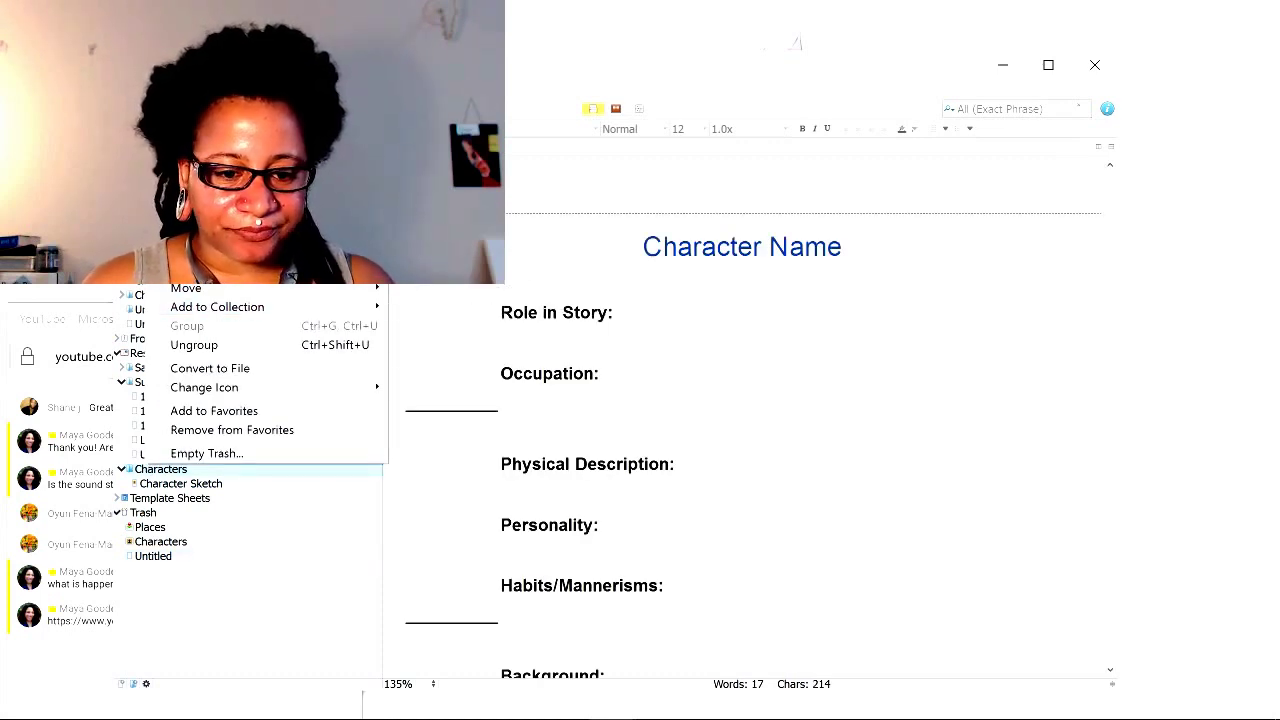
mouse_move(290, 143)
mouse_move(290, 181)
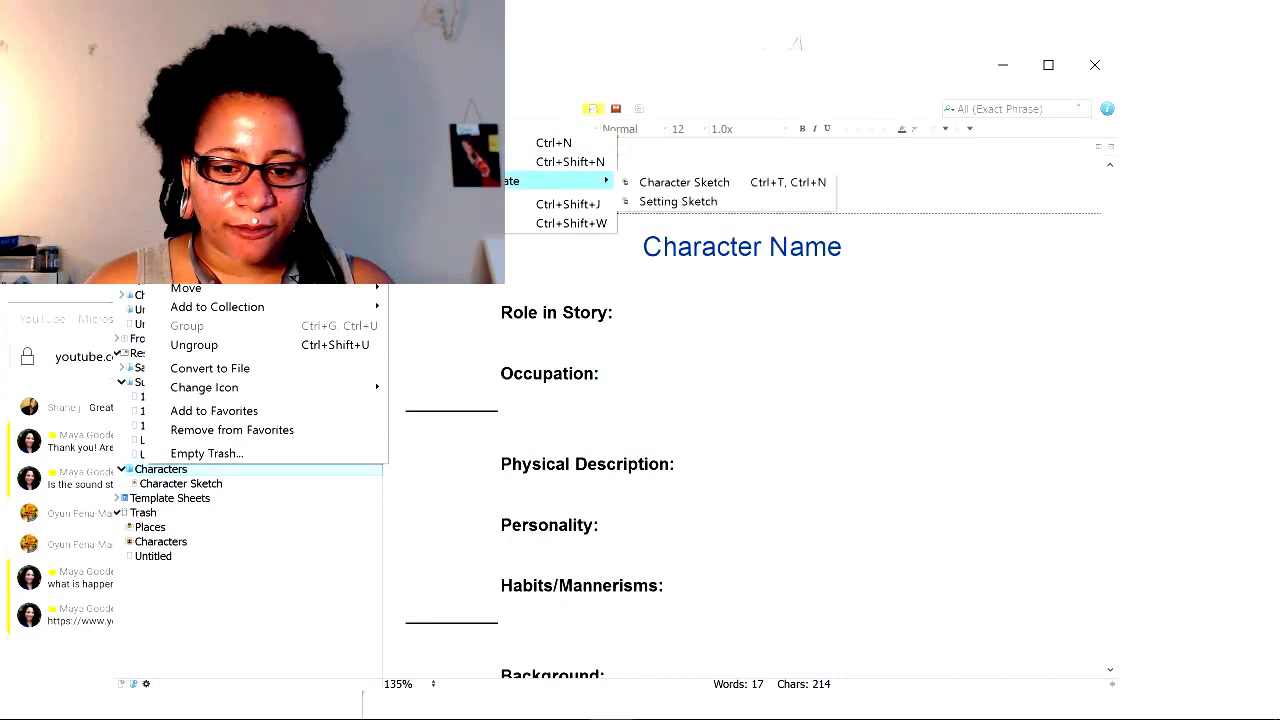
click(684, 182)
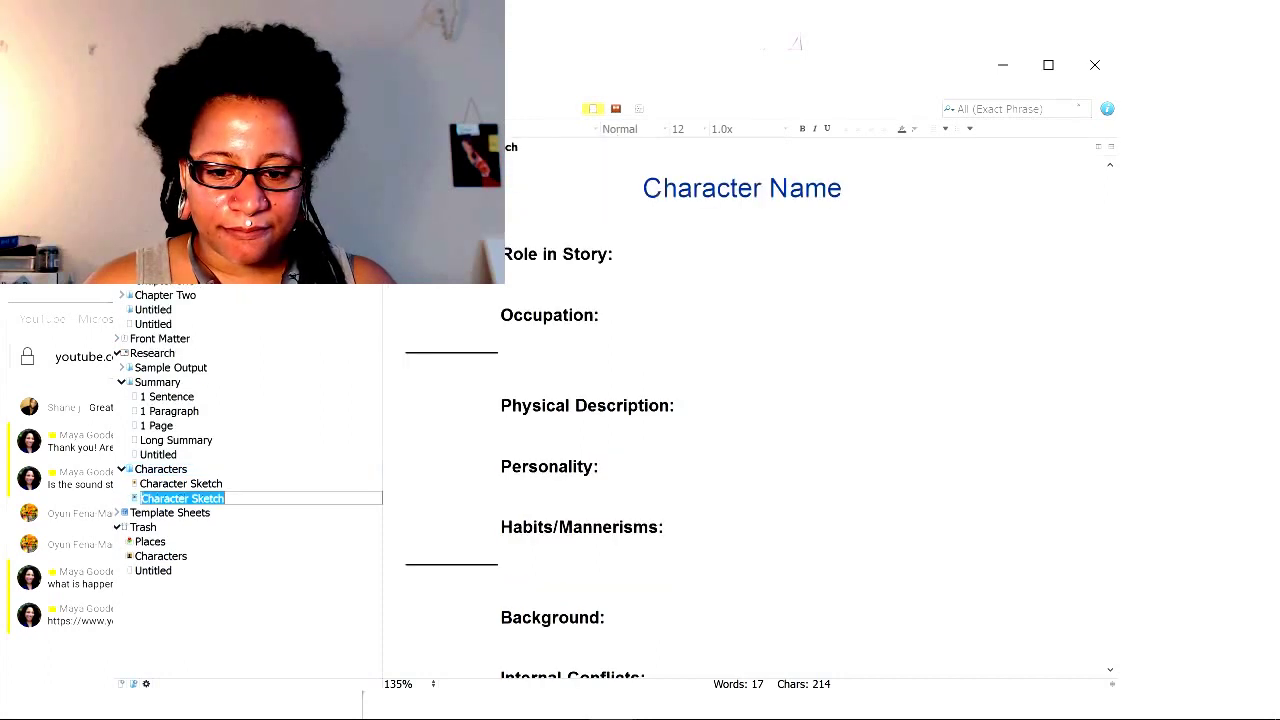
right_click(176, 472)
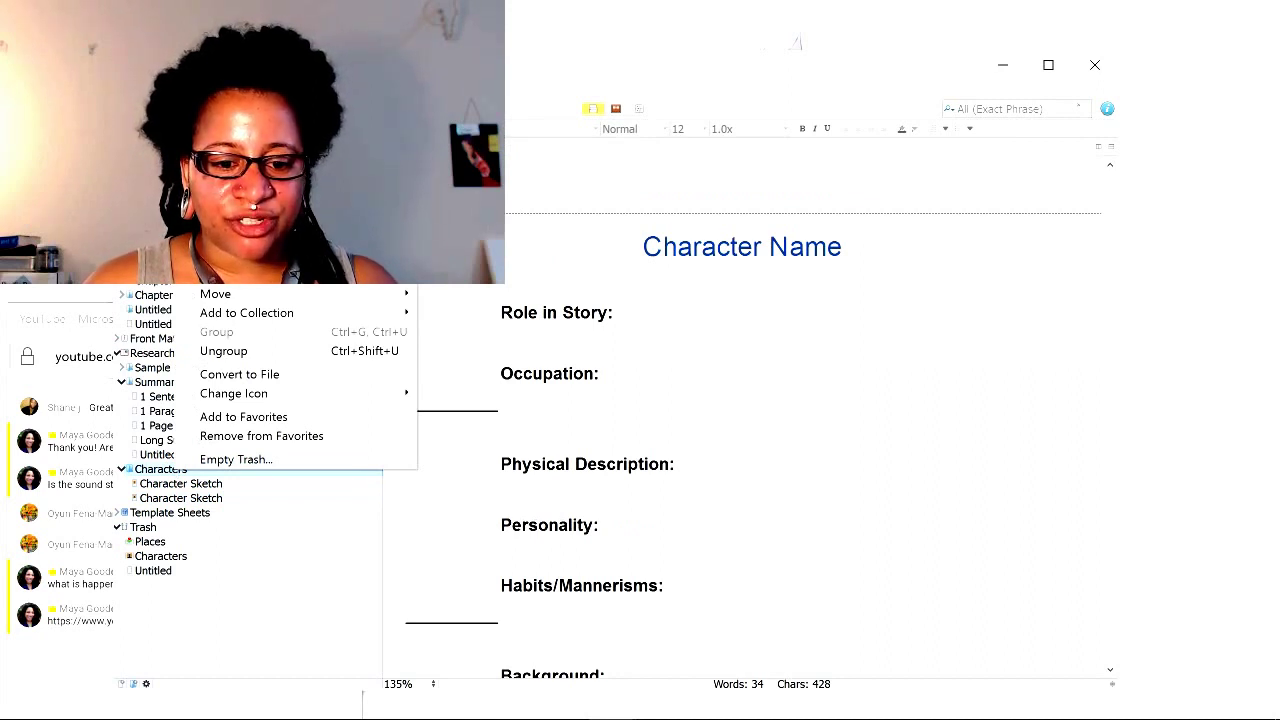
mouse_move(300, 150)
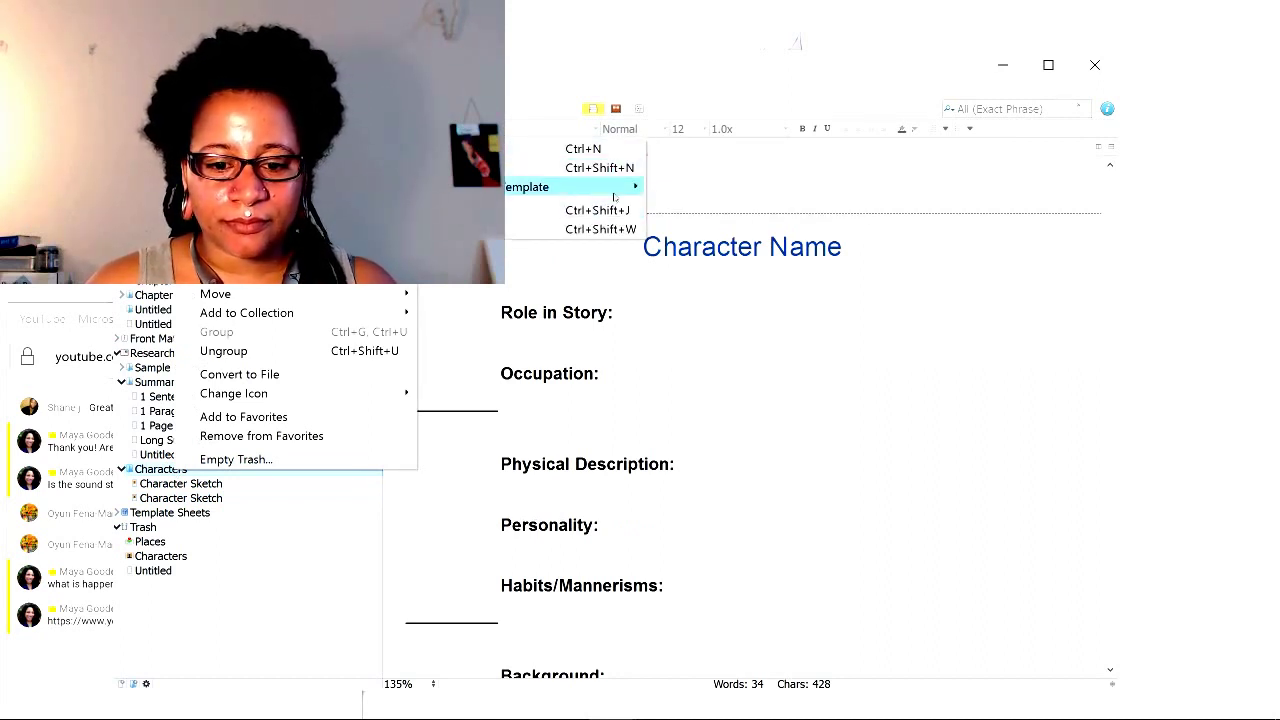
mouse_move(614, 190)
click(690, 188)
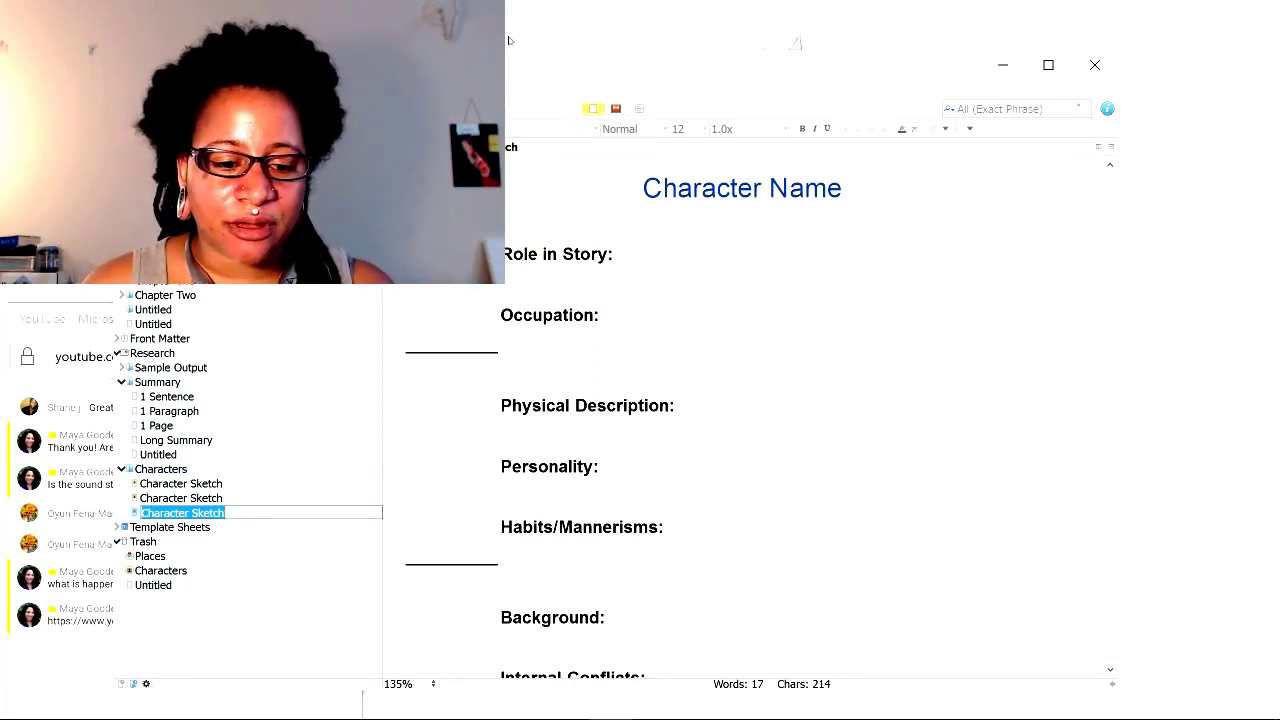
- Write a placeholder line ending in "the one sentence summary goes" in the 1 Sentence document of the Summary folder
click(230, 381)
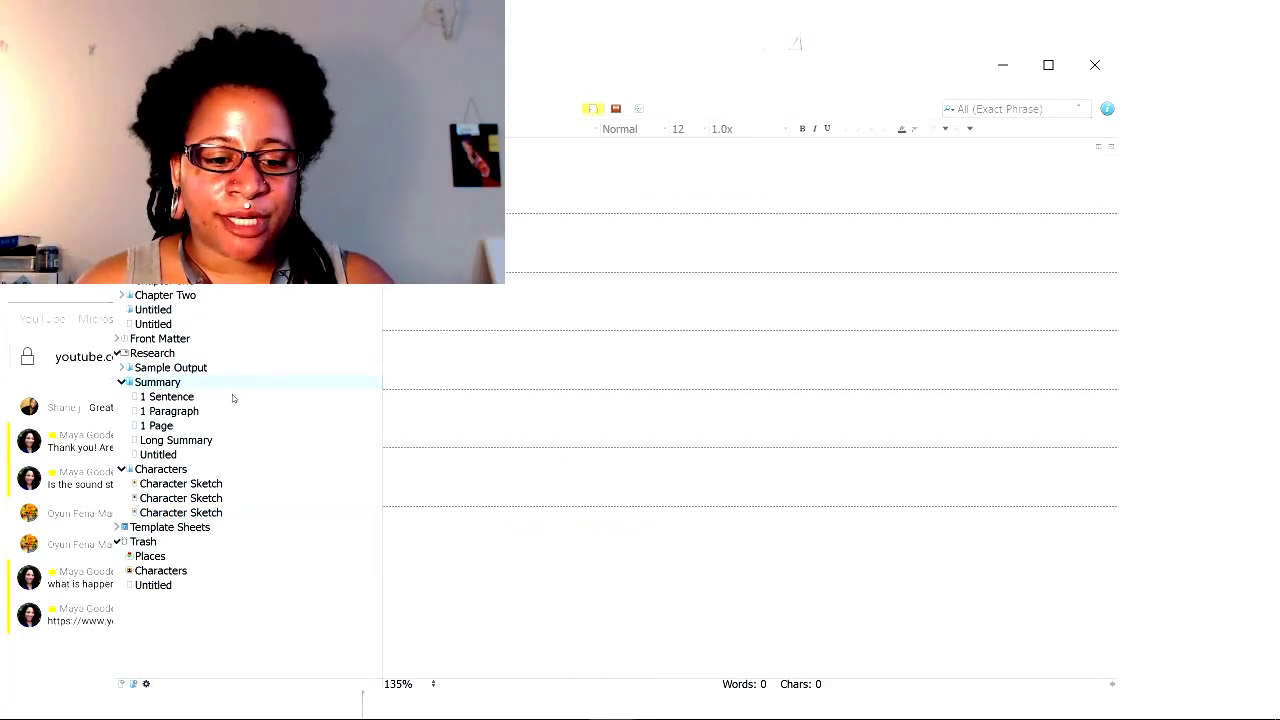
click(232, 397)
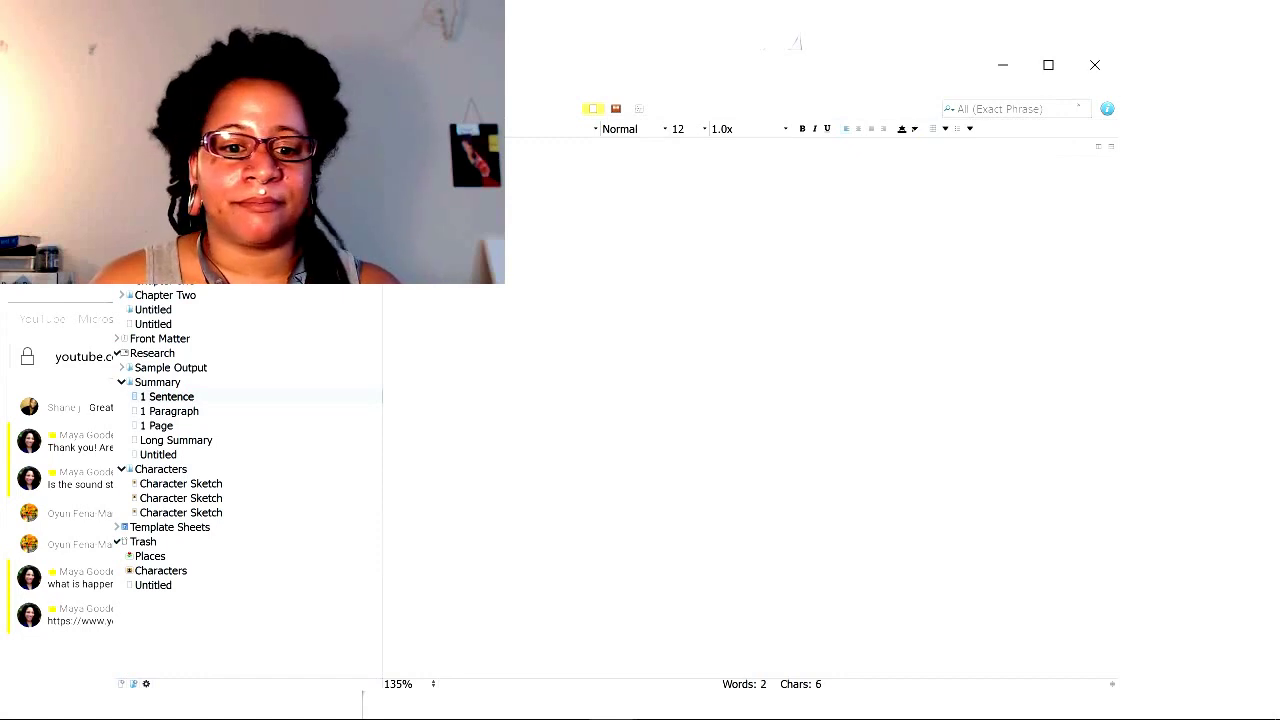
text(here the o)
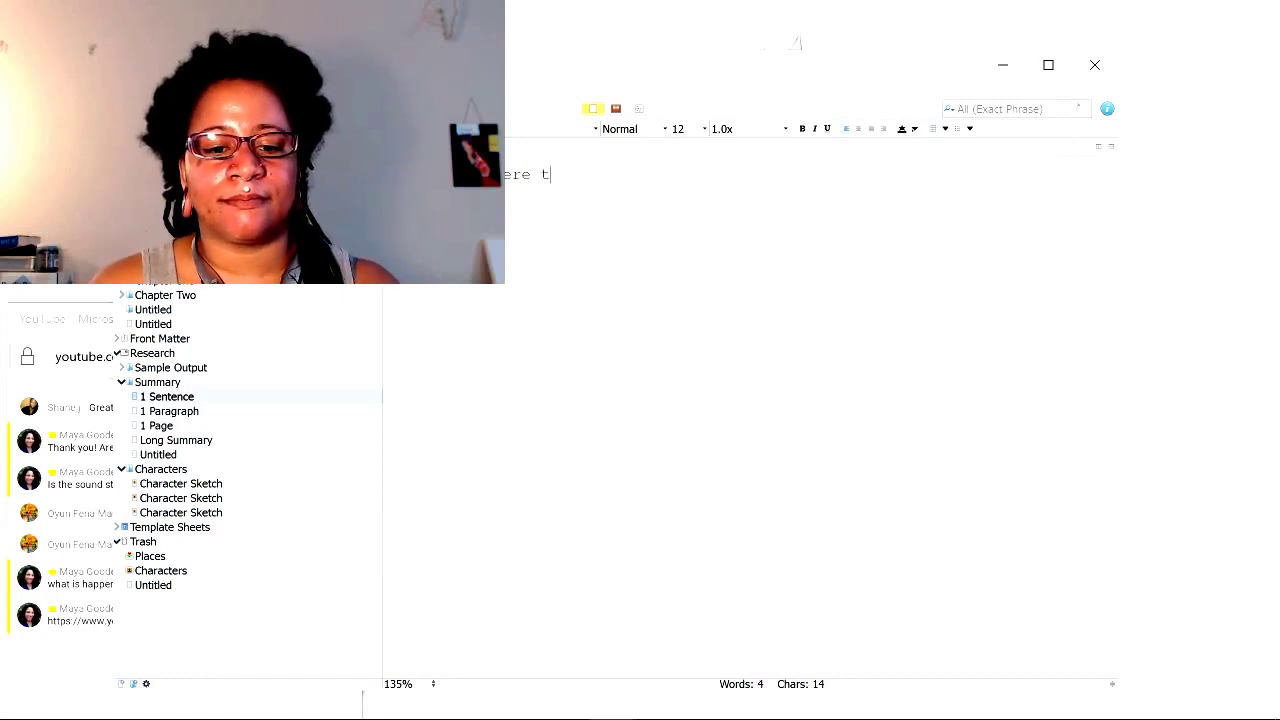
text(ne senten)
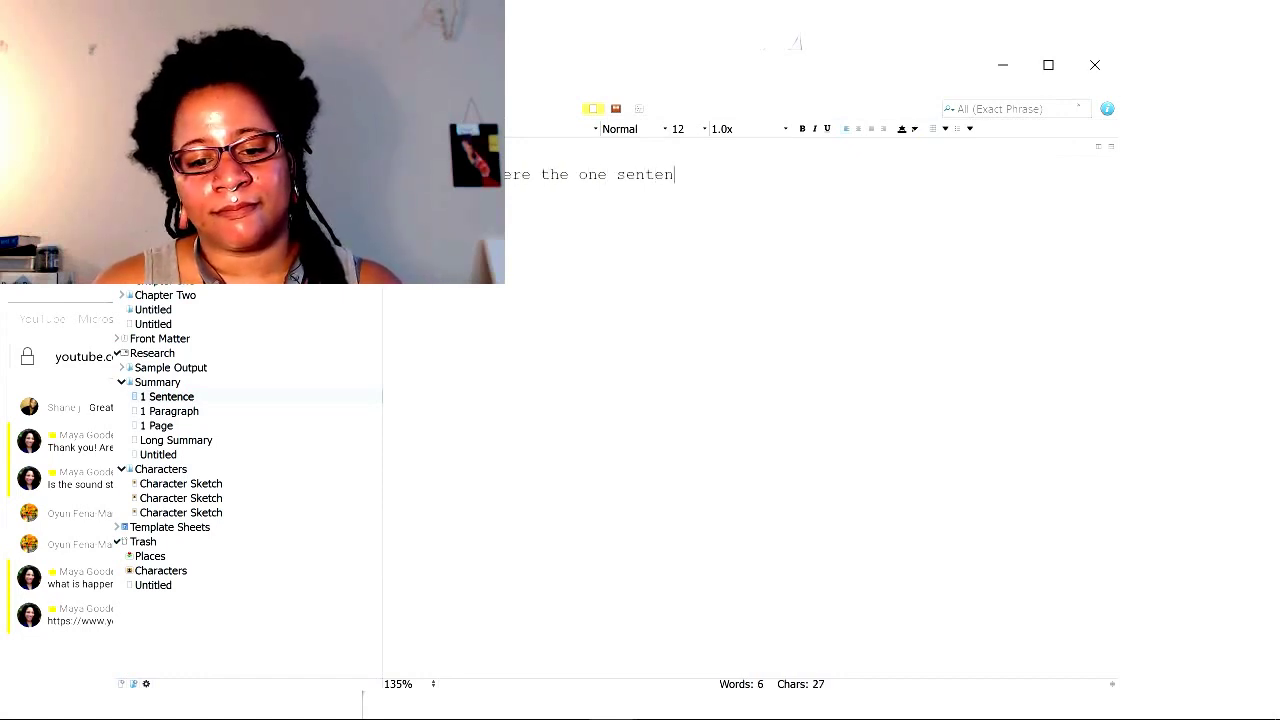
text(ce summary )
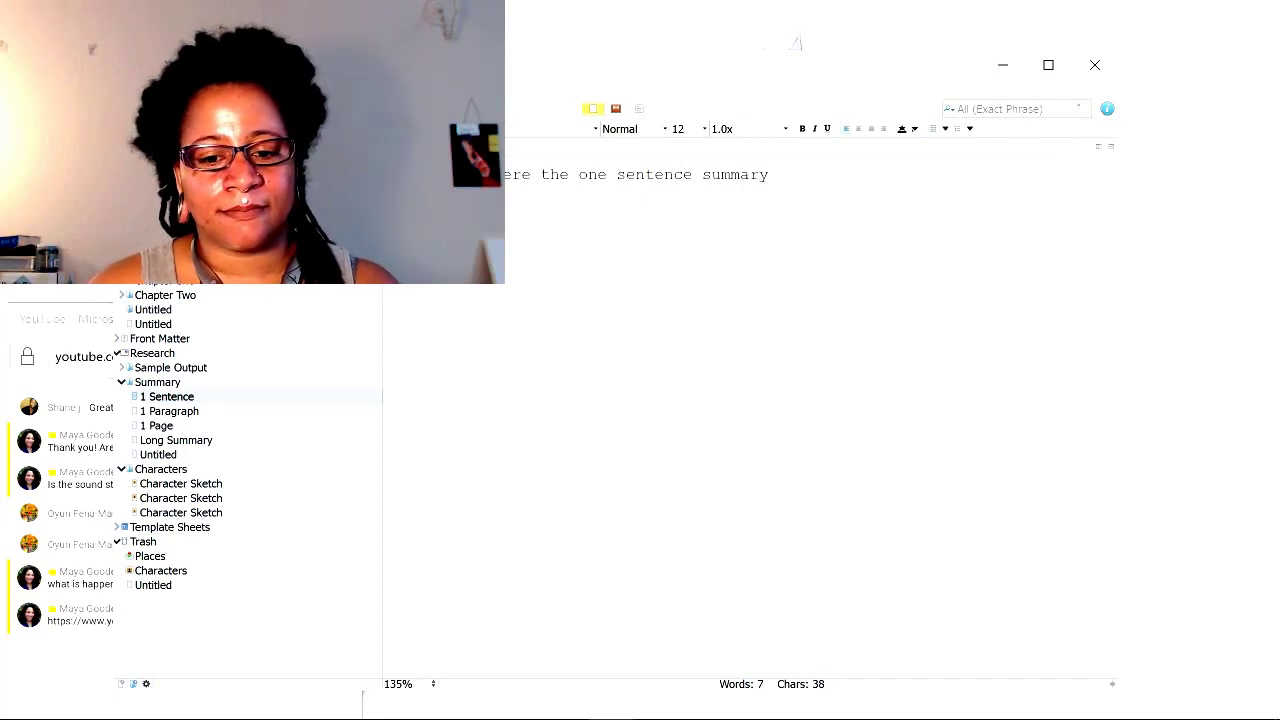
text(goes)
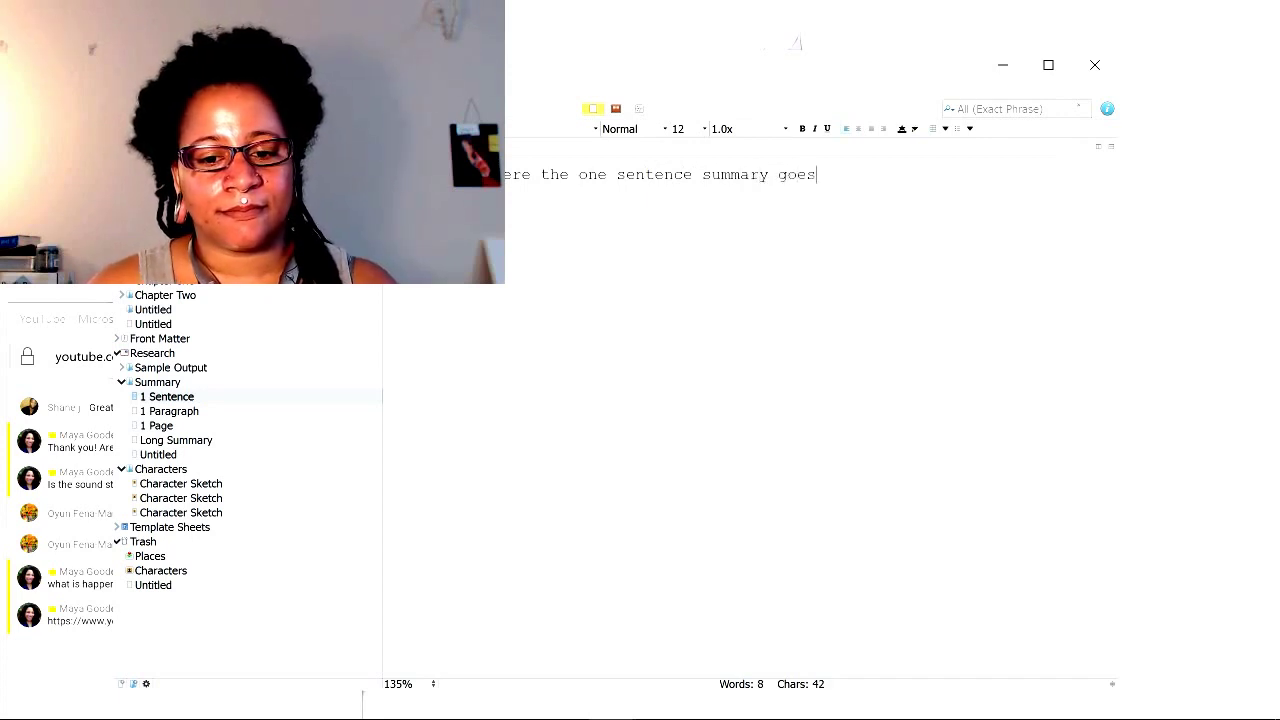
- Write "Big long paragraph summary" as placeholder text in the 1 Paragraph document
click(301, 410)
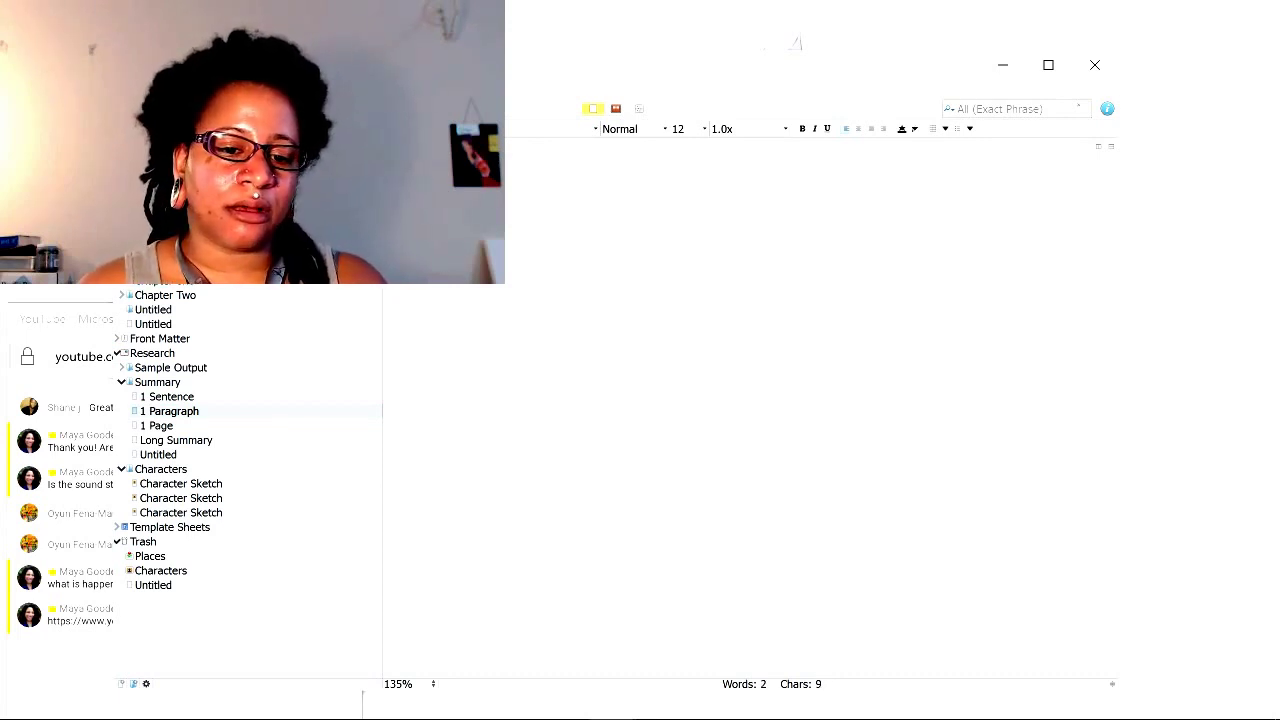
text(paragraph)
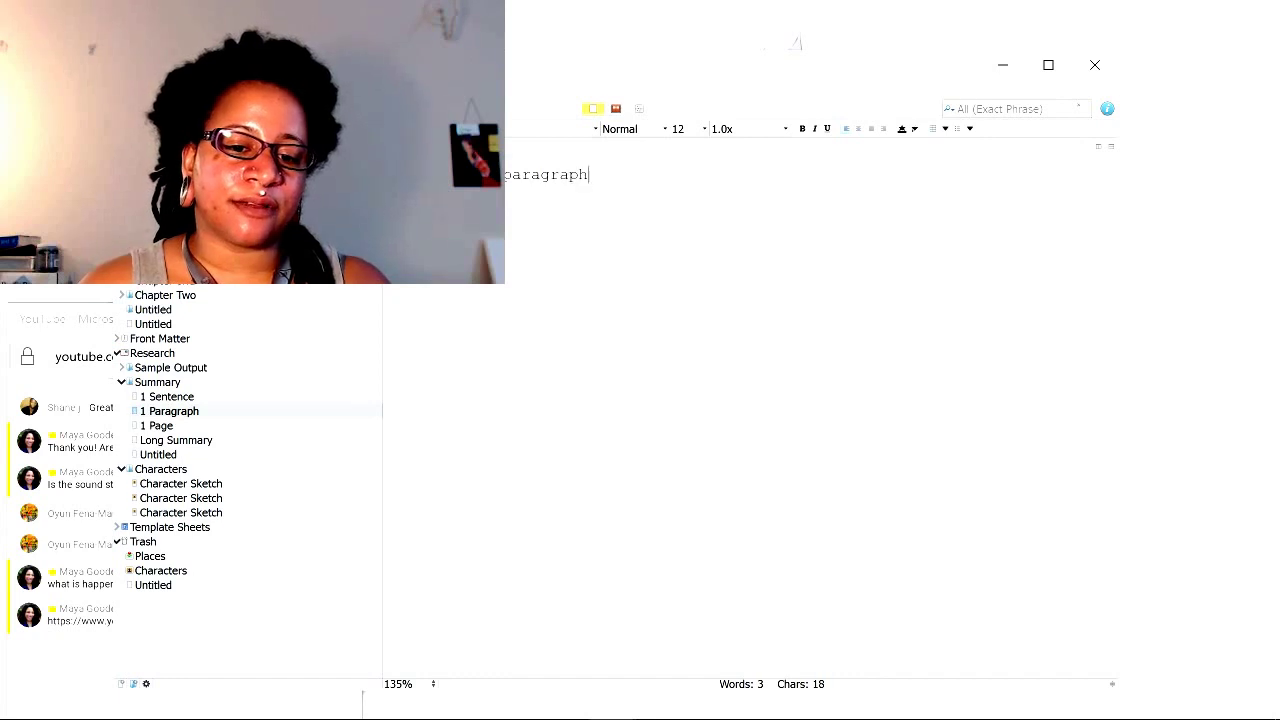
text( summary)
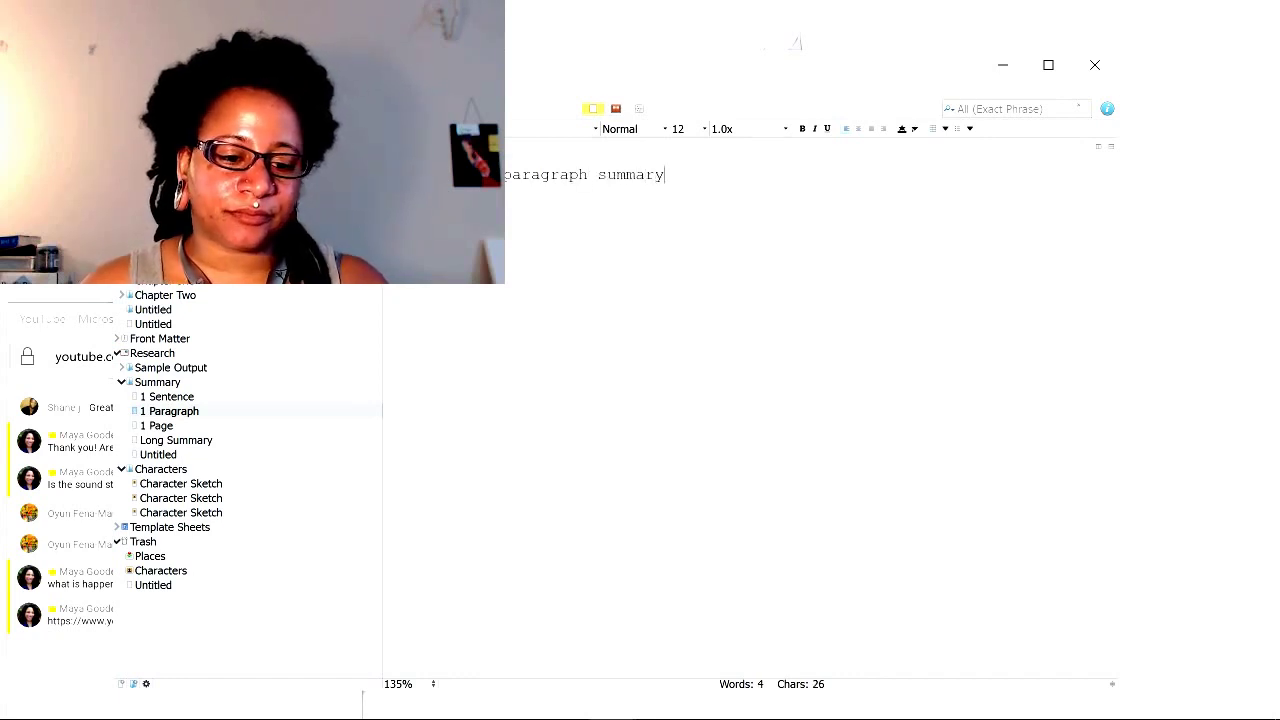
- Write "Expanded summary" as placeholder text in the 1 Page document
click(275, 428)
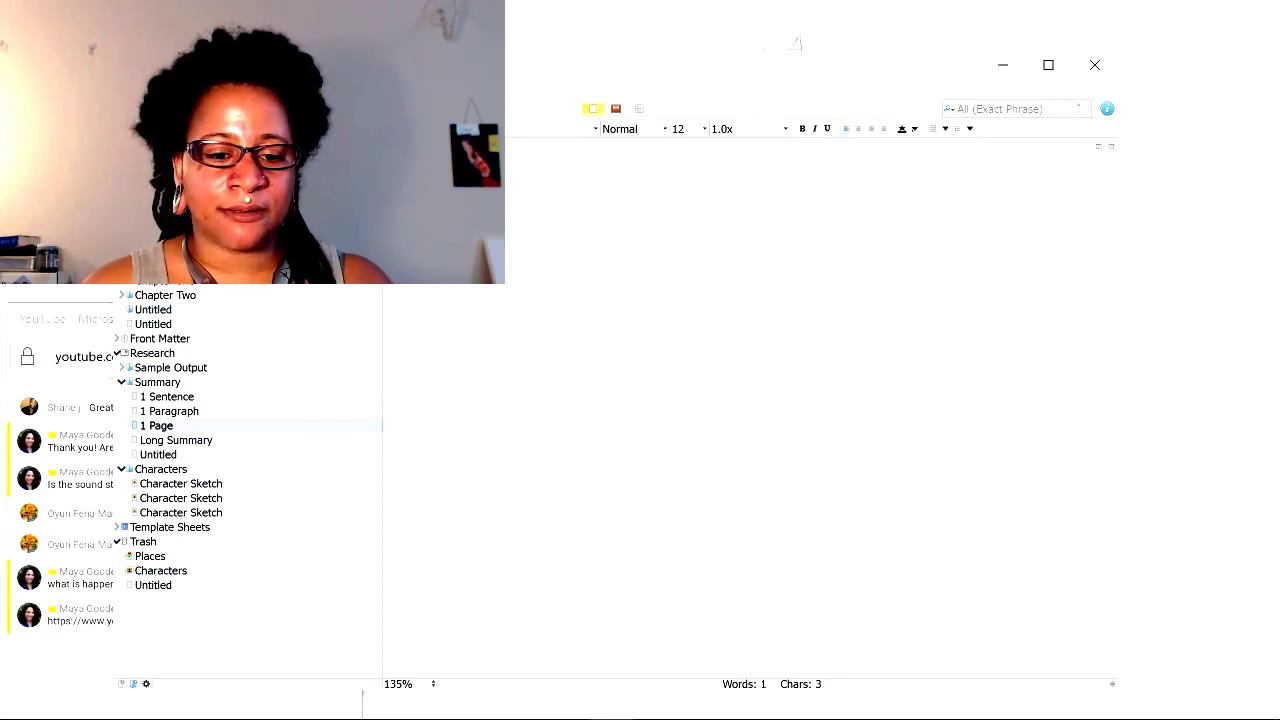
text(h)
key(BackSpace)
key(BackSpace)
key(BackSpace)
key(BackSpace)
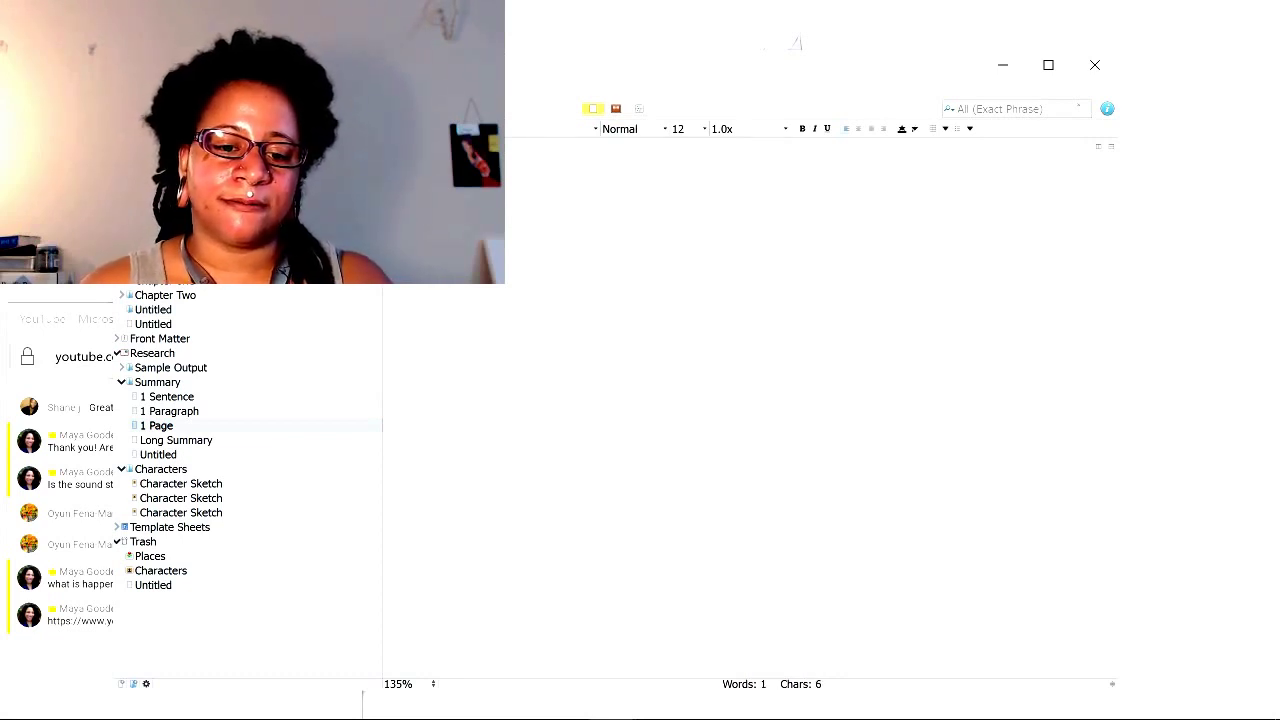
text(summary)
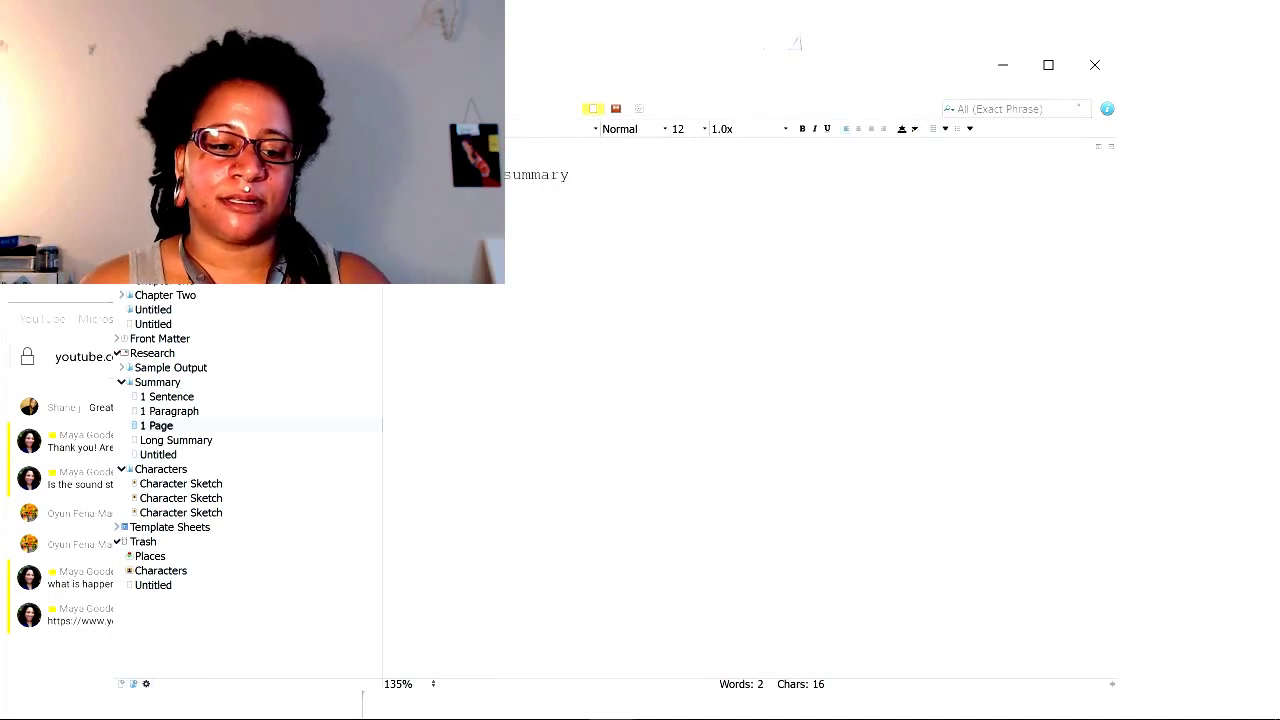
- Write "I like to call this the pre-outline" in the Long Summary document
double_click(329, 440)
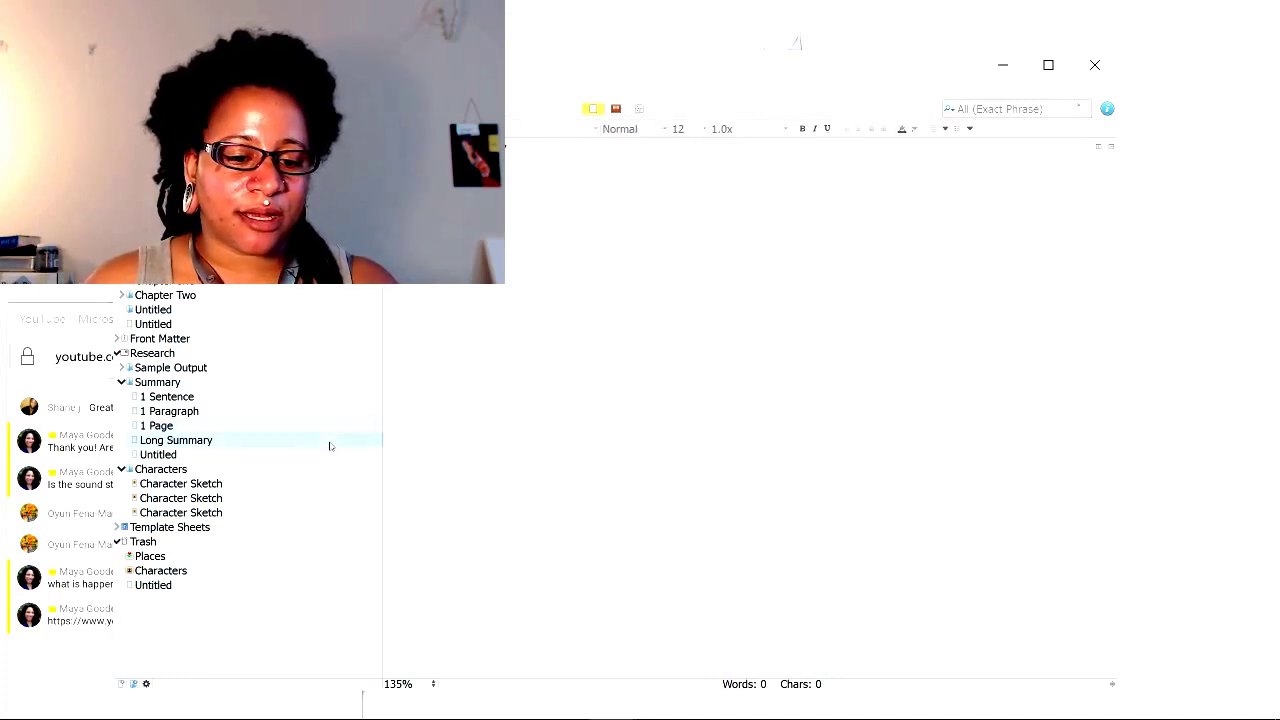
key(Return)
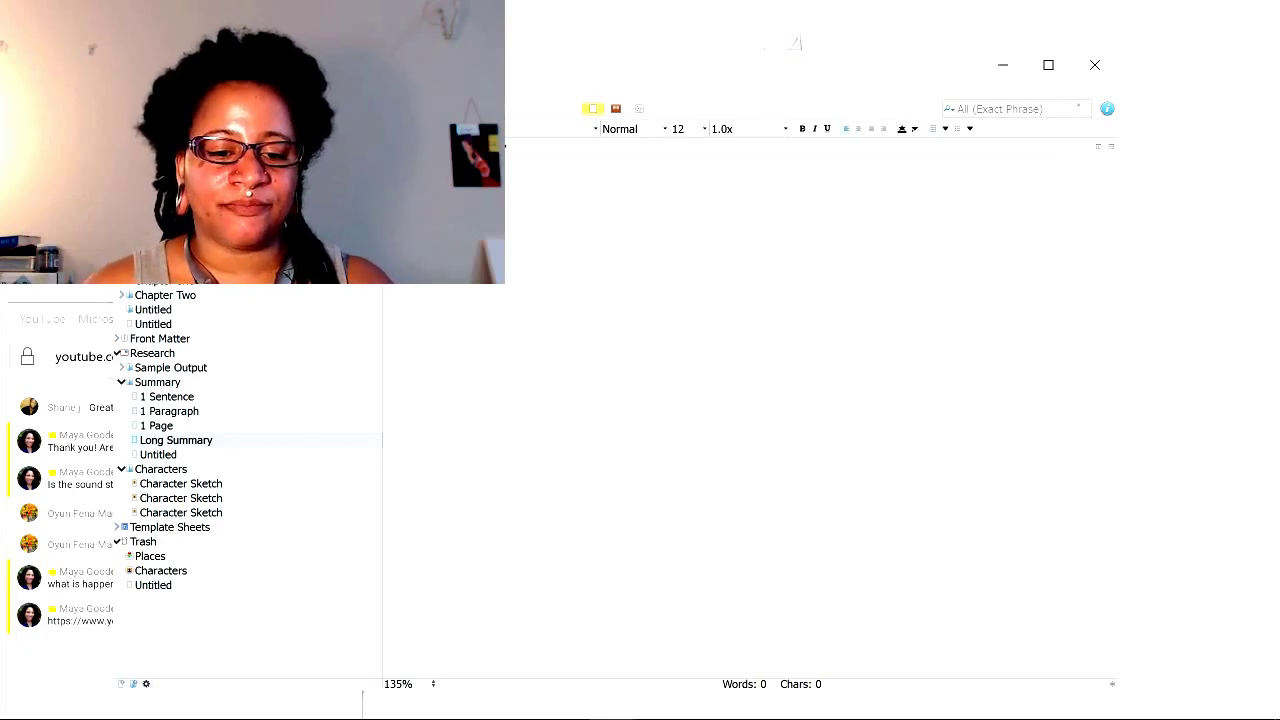
text(I ca)
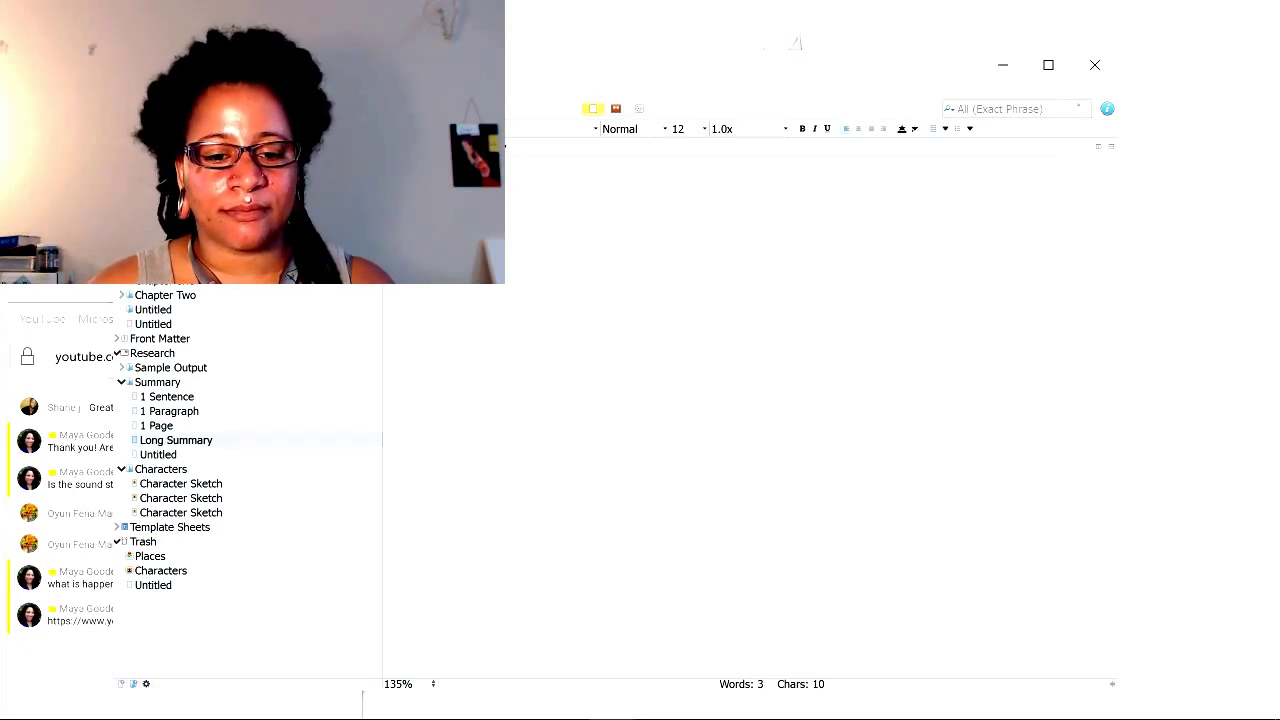
text(ll this t)
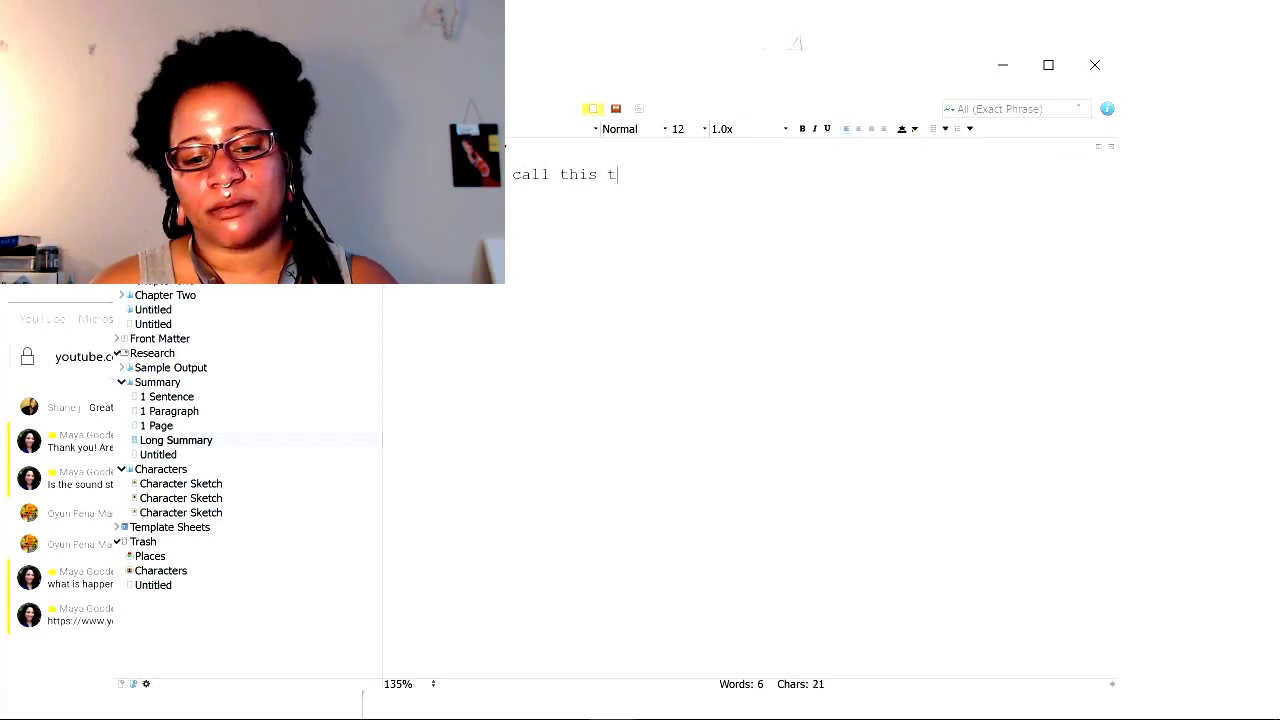
text(he pre-out)
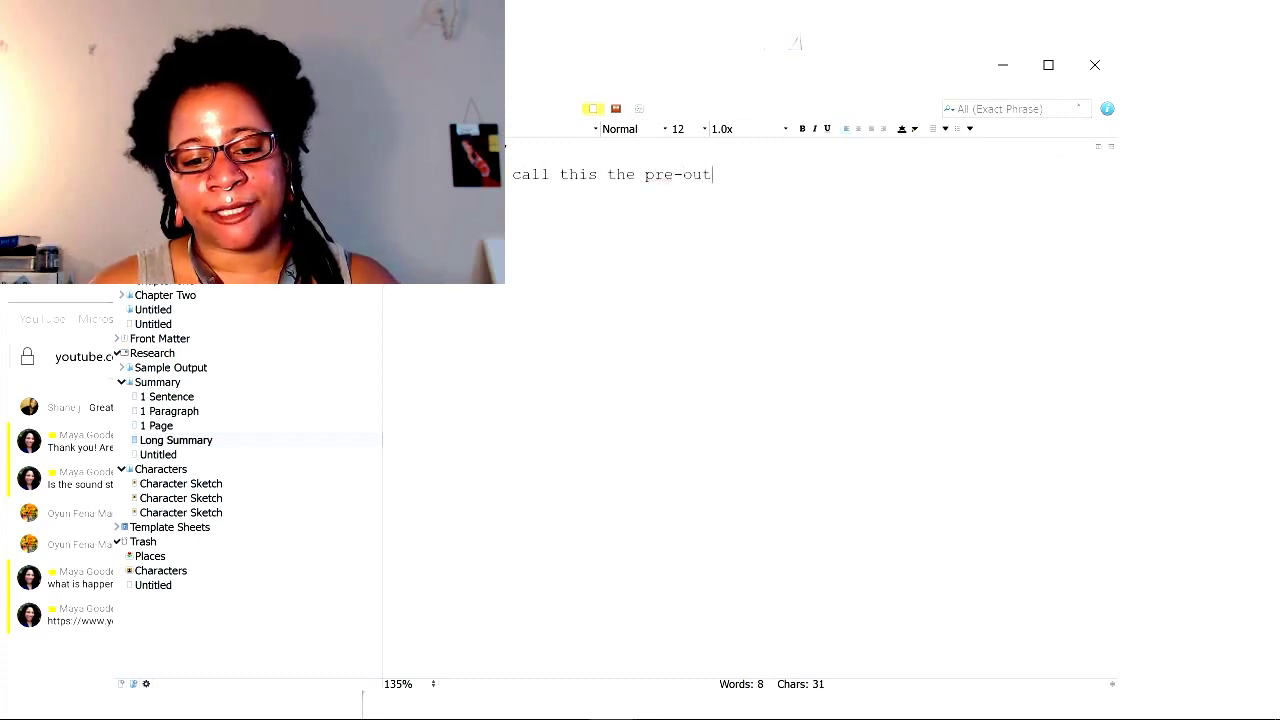
text(line)
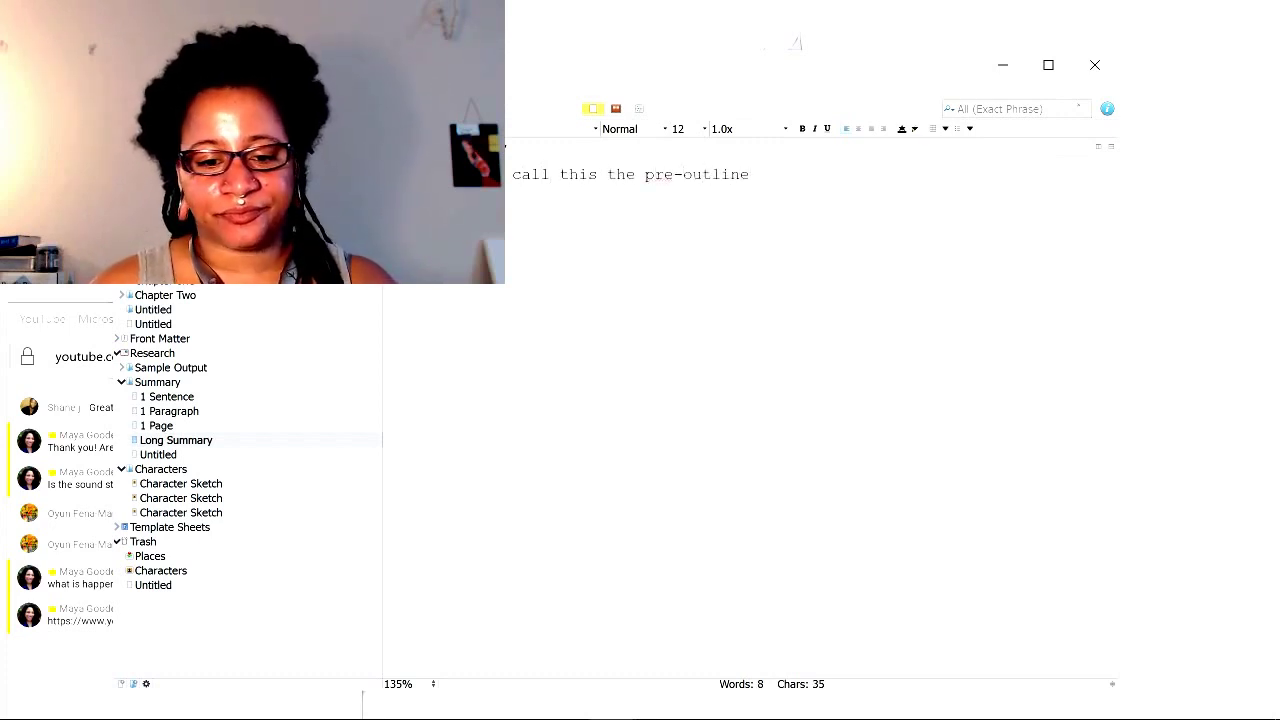
- Review the shorter summary documents individually and all summaries together through the Summary folder
click(160, 426)
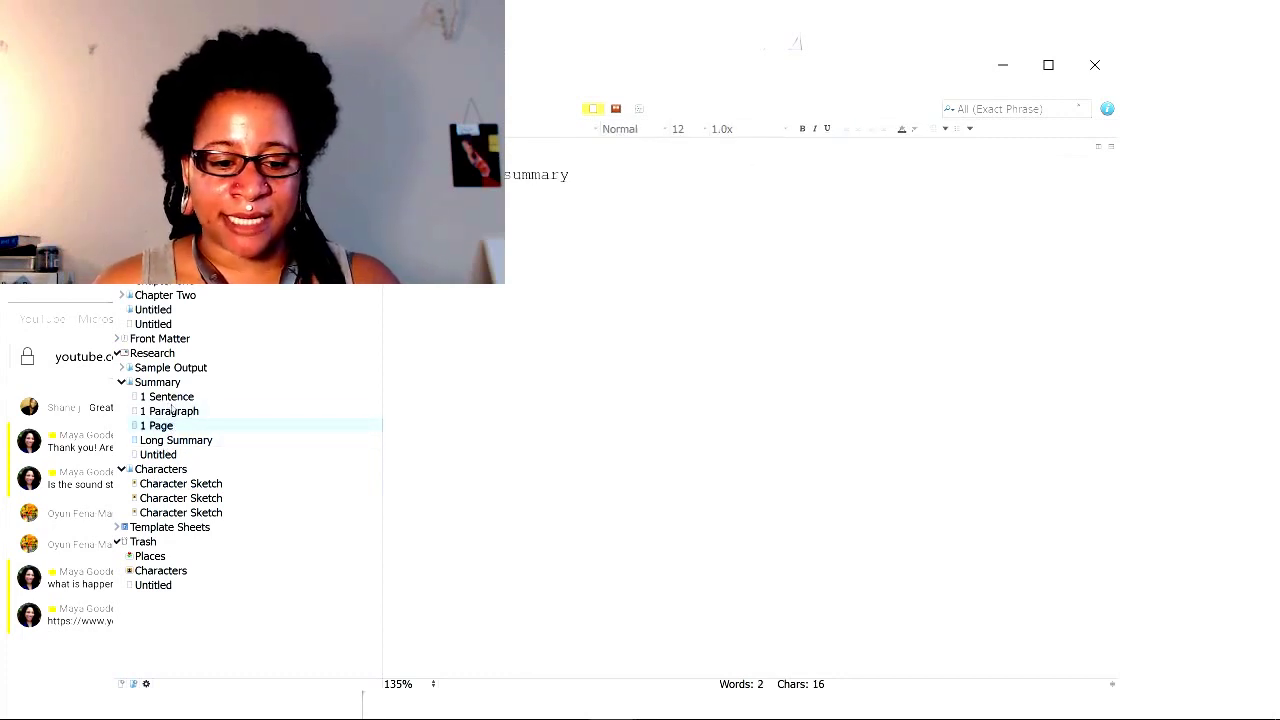
click(176, 410)
click(194, 397)
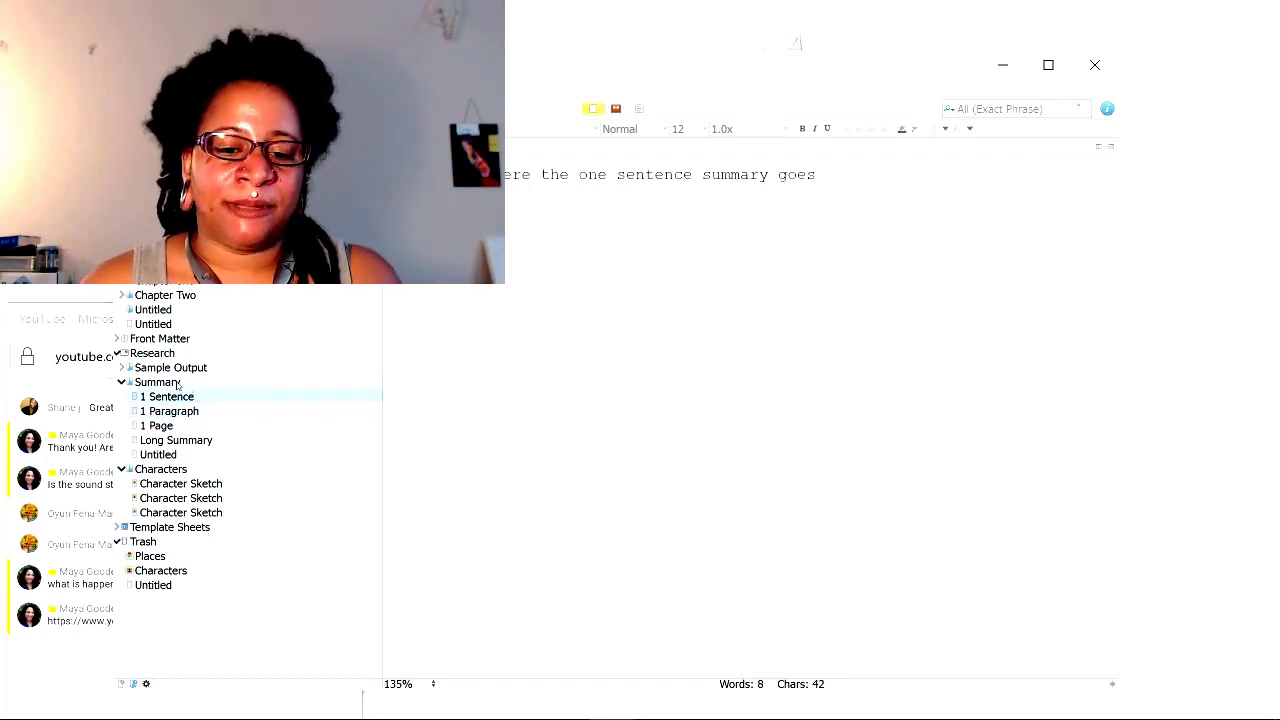
click(178, 385)
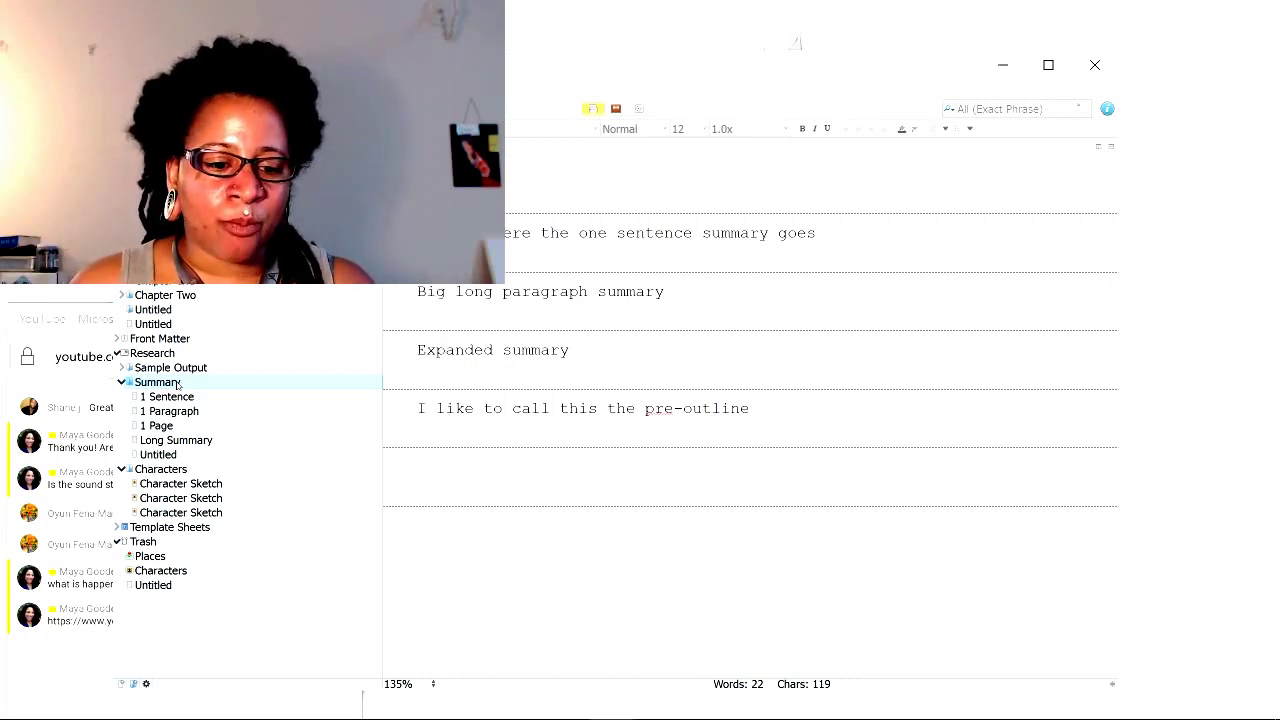
- Show the Long Summary document in full-screen composition mode with the background fade at maximum, and return to the normal editor
click(189, 442)
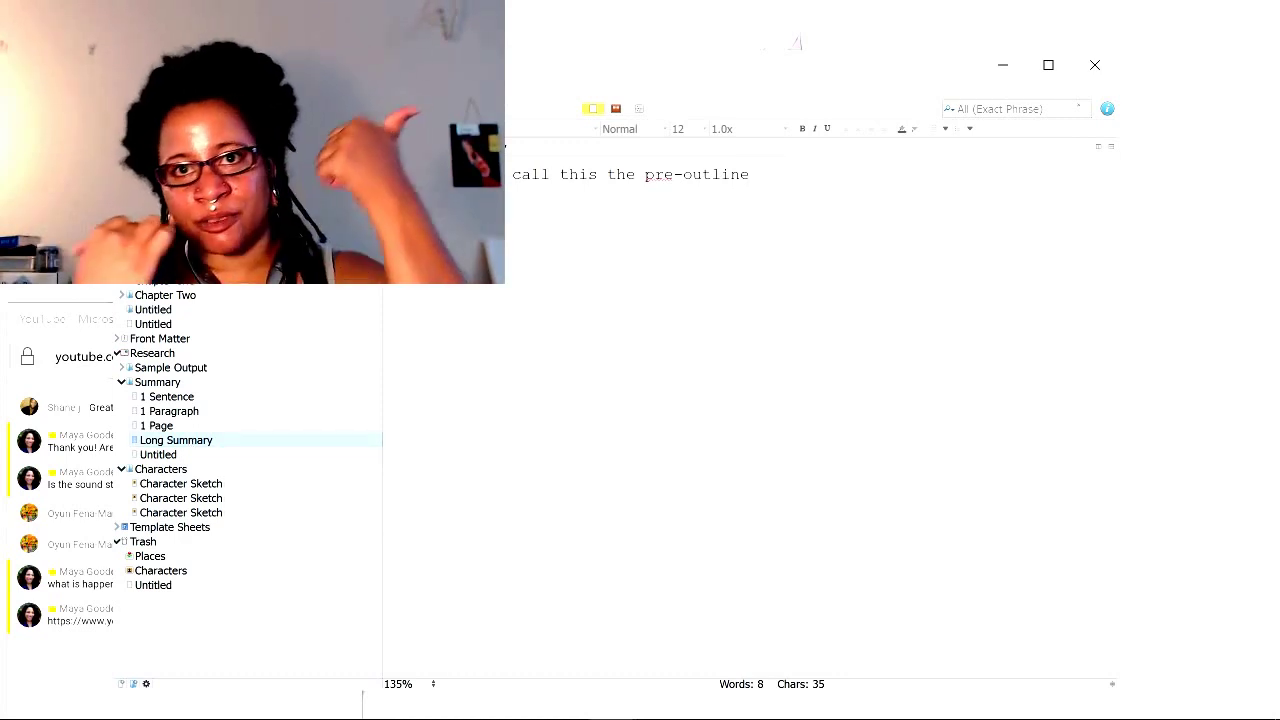
key(F11)
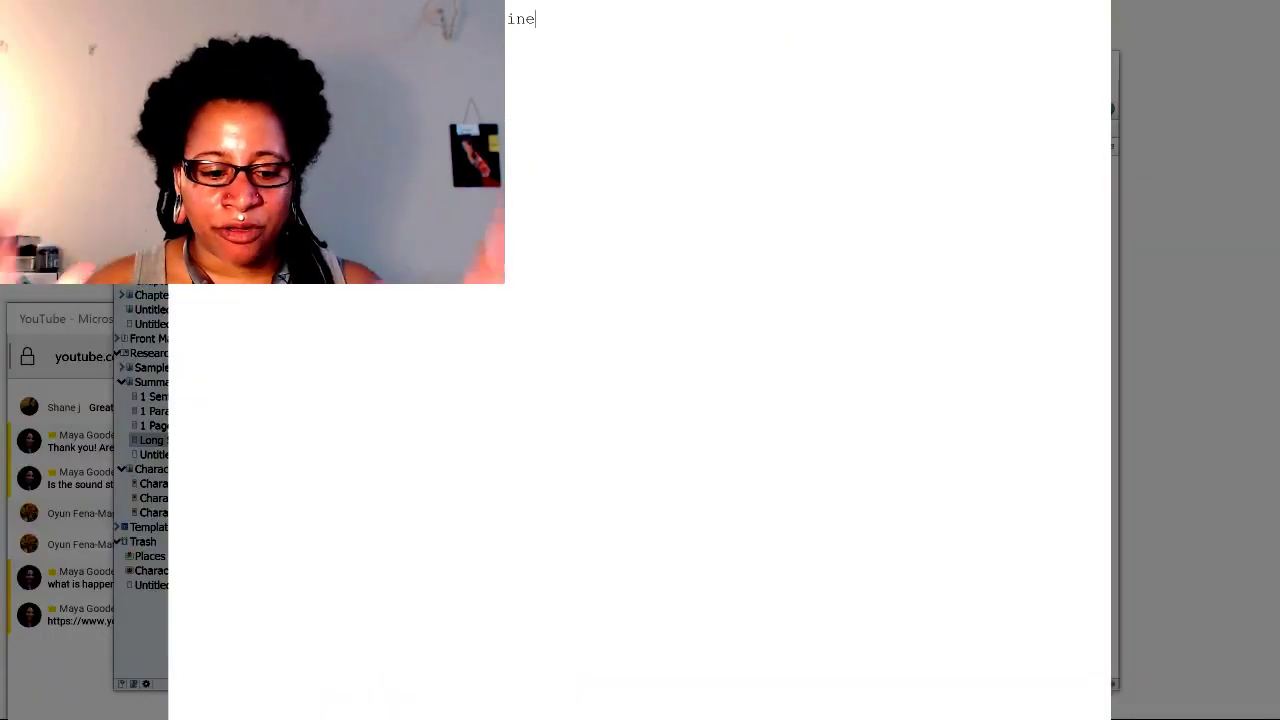
mouse_move(252, 692)
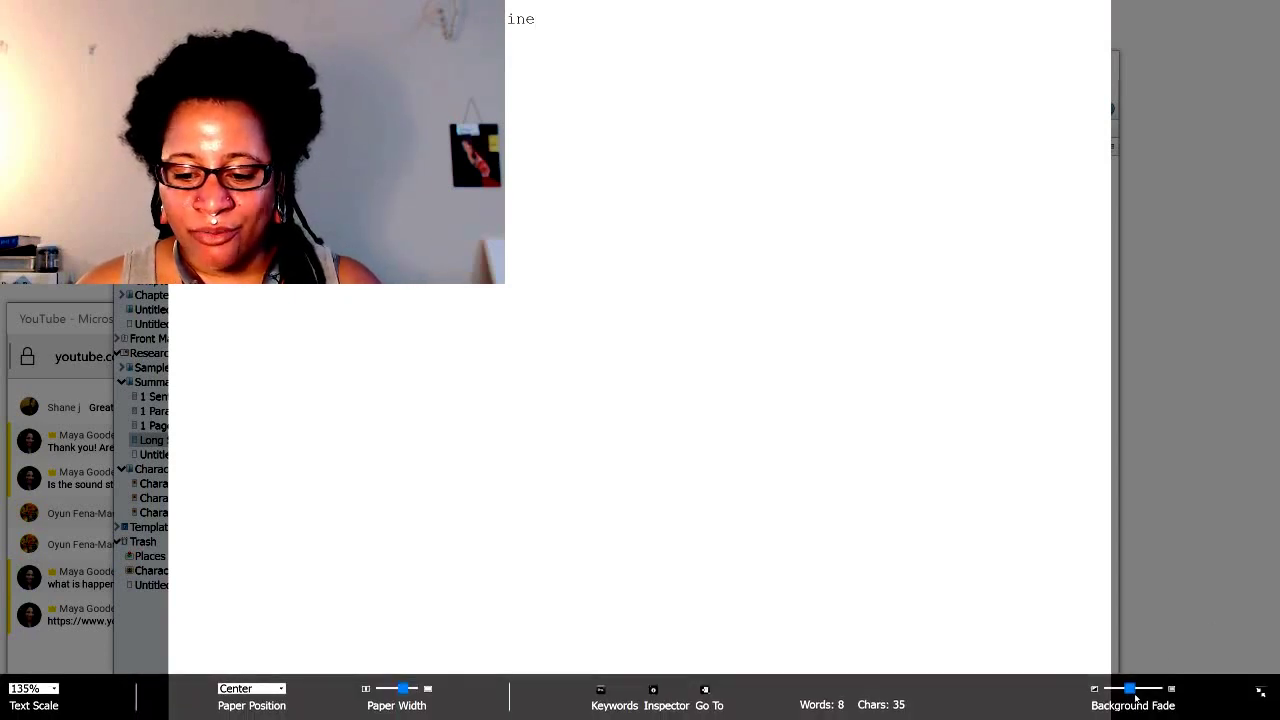
drag(1131, 689, 1157, 692)
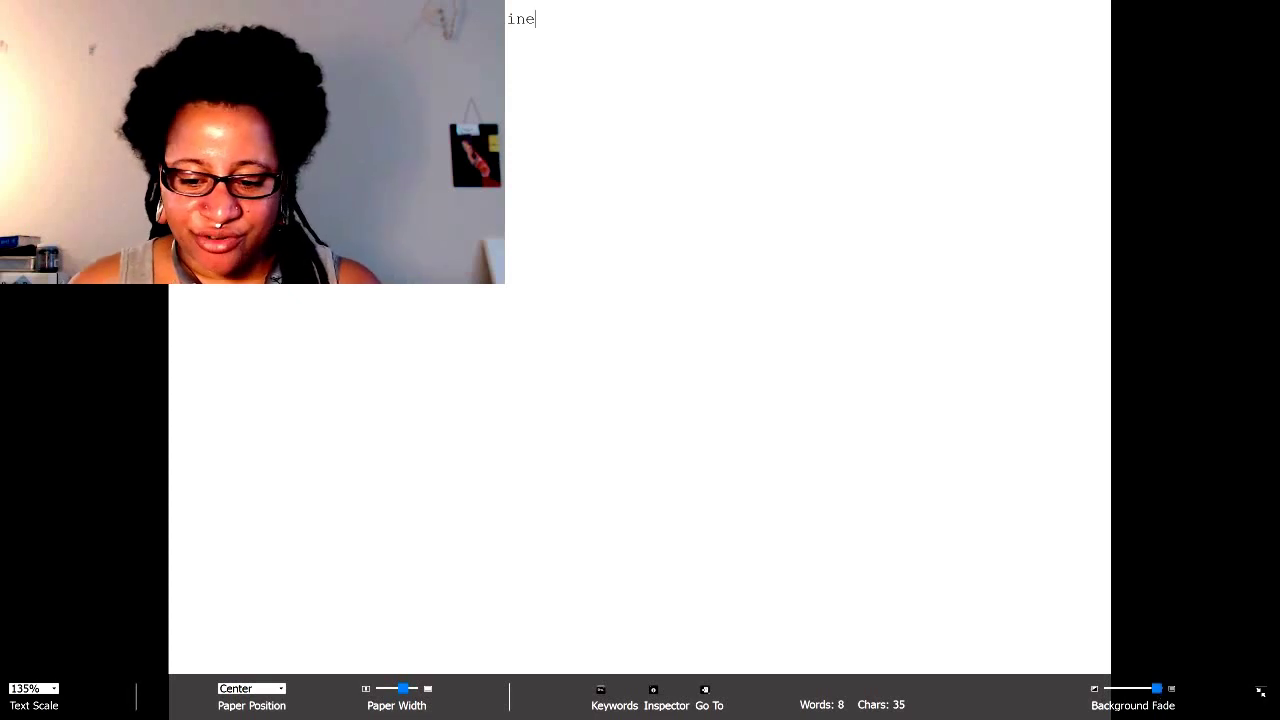
click(1260, 694)
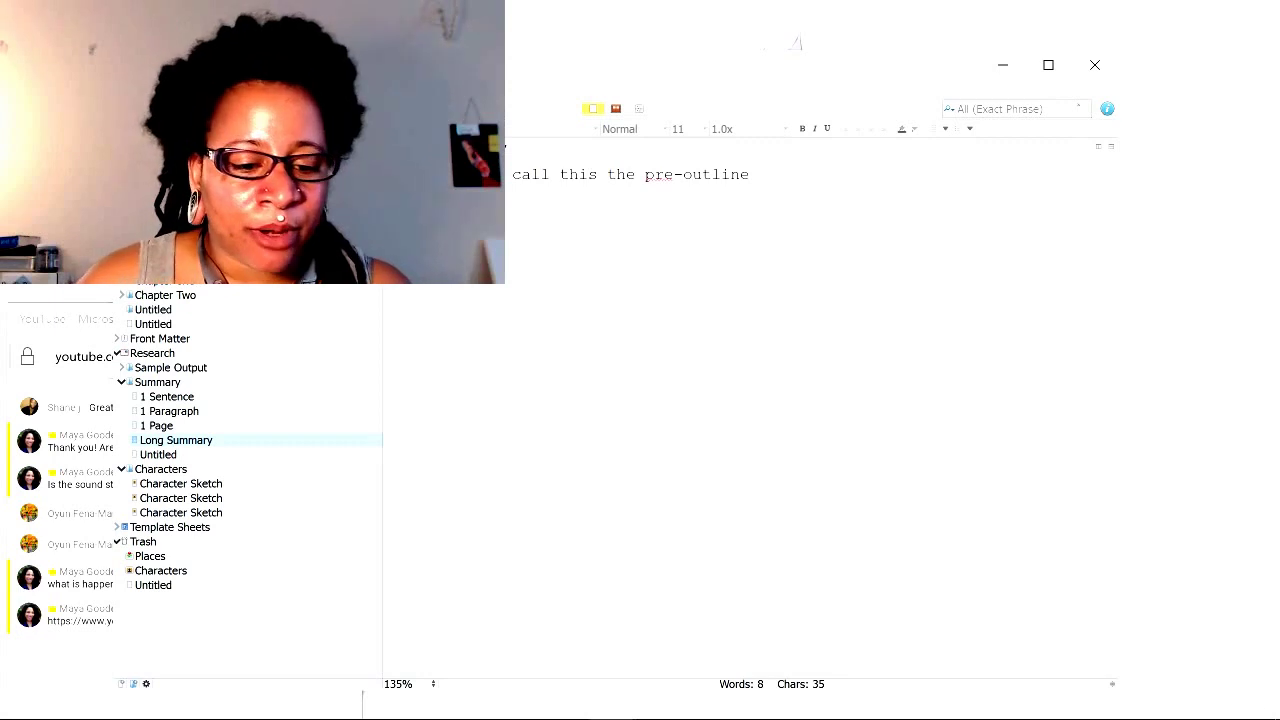
- Examine the fields of the first Character Sketch in the Characters folder, from Role in Story to Notes
mouse_move(1259, 718)
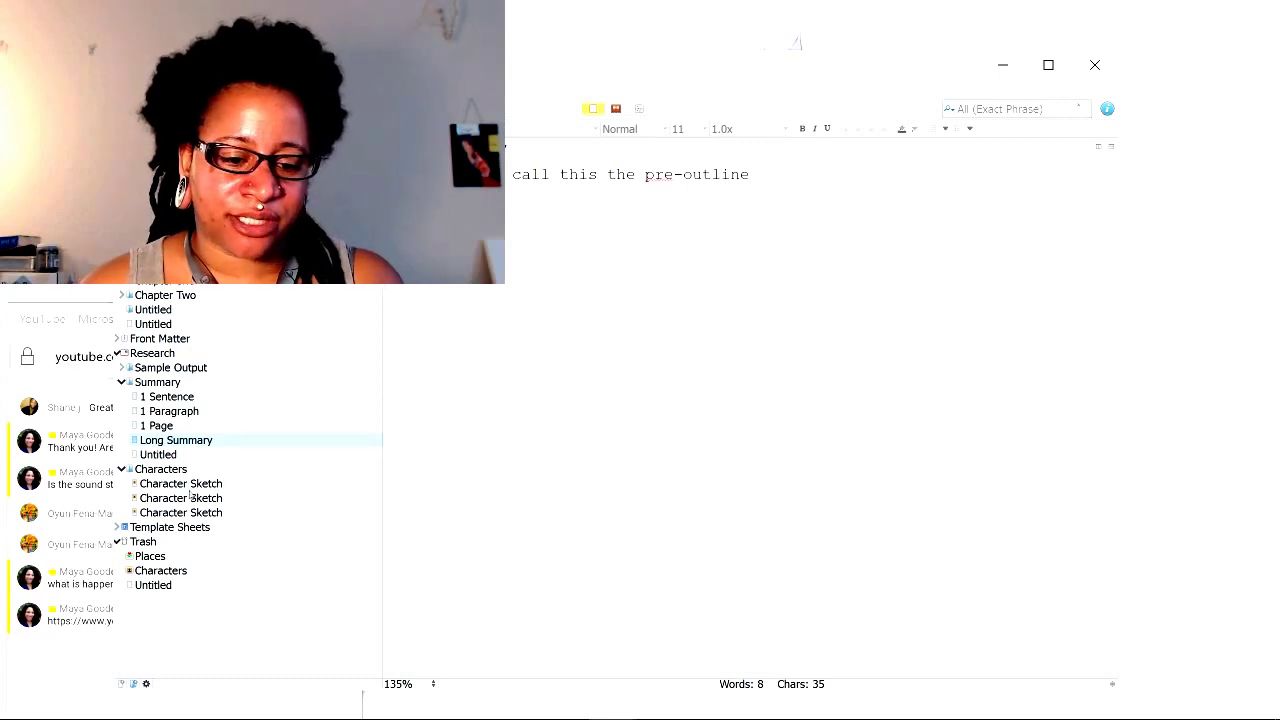
click(181, 484)
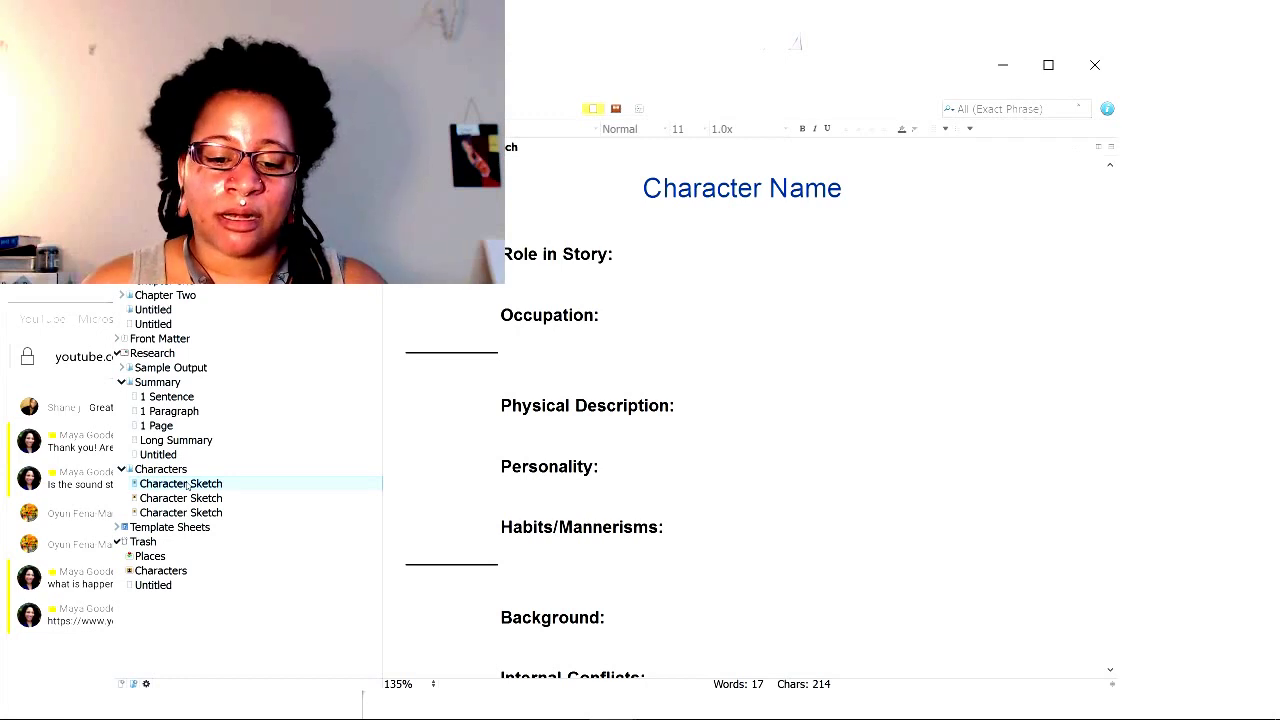
key(Down)
key(Down)
key(Down)
key(Down)
key(Down)
key(Down)
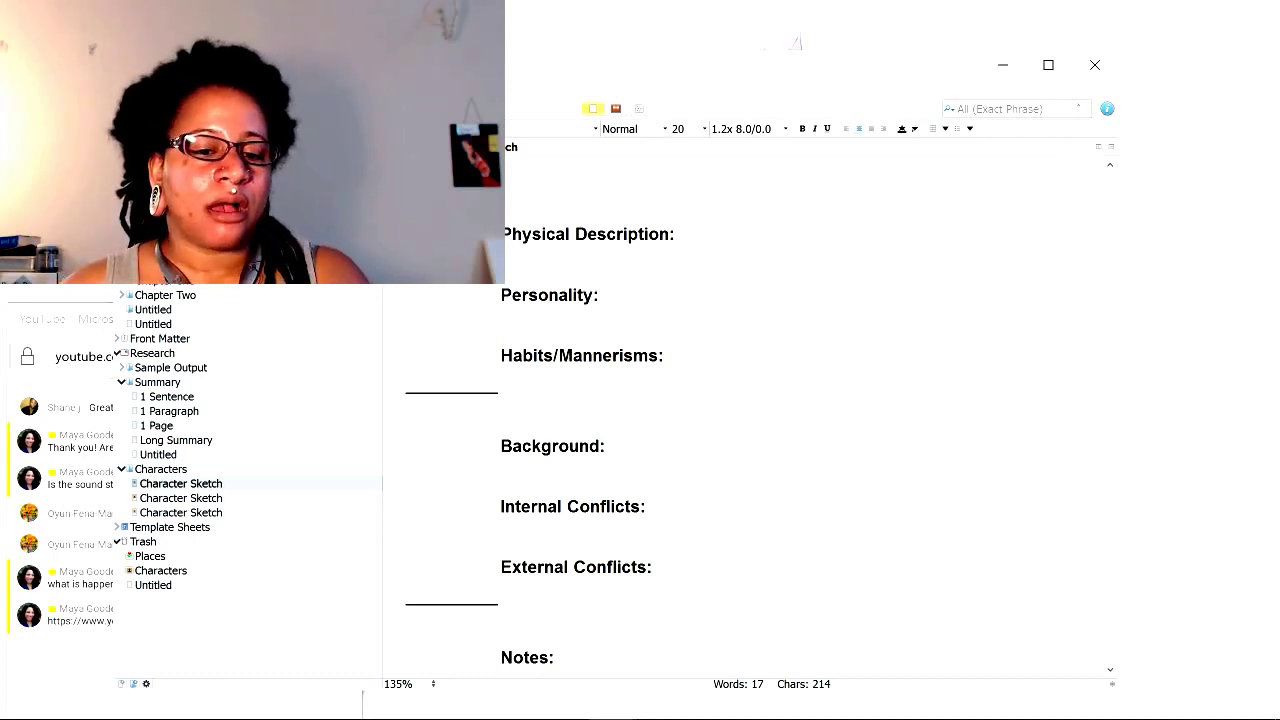
scroll(750, 420, up, 2)
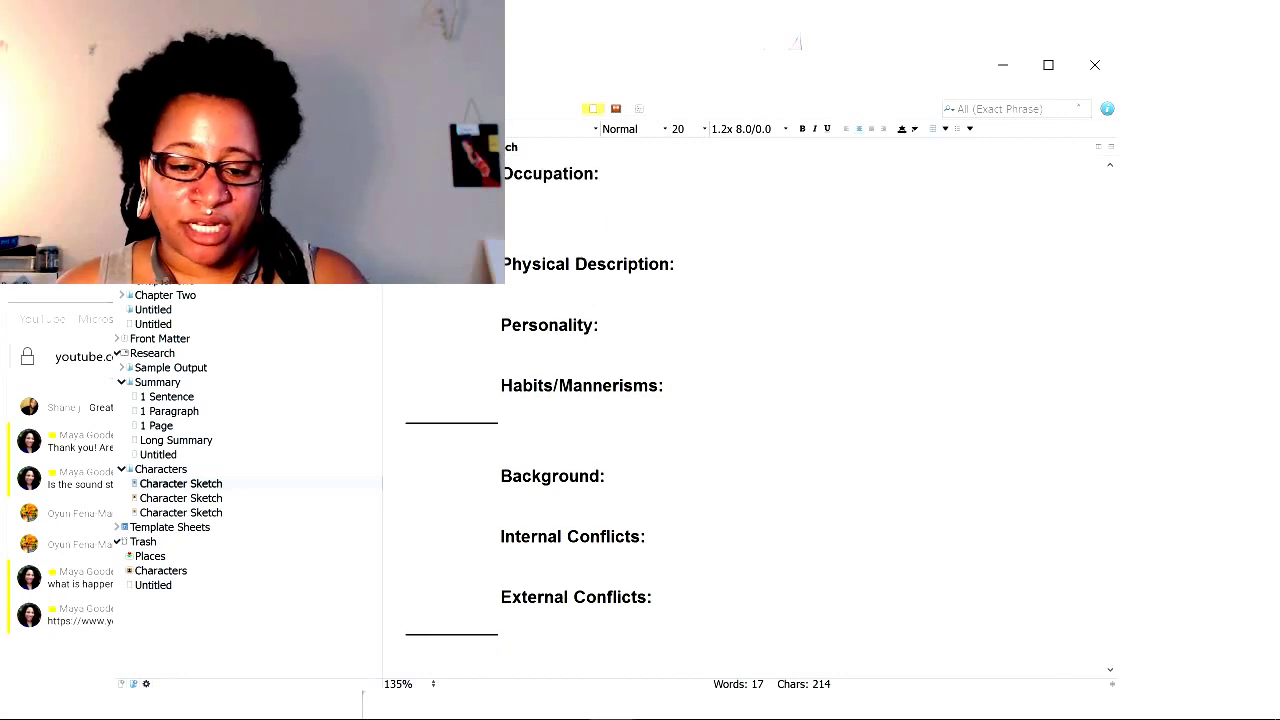
scroll(750, 420, down, 2)
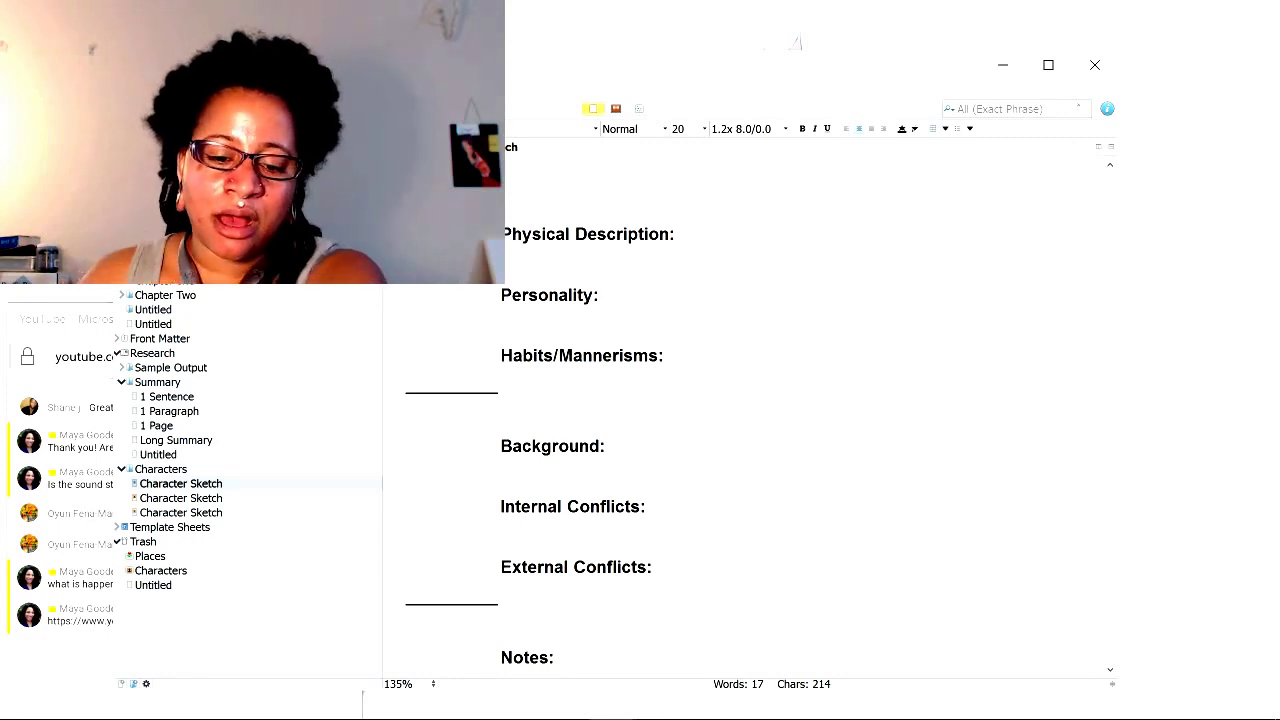
- Add the lines "Goals" and "motivation" below the Background heading in the first Character Sketch
click(608, 446)
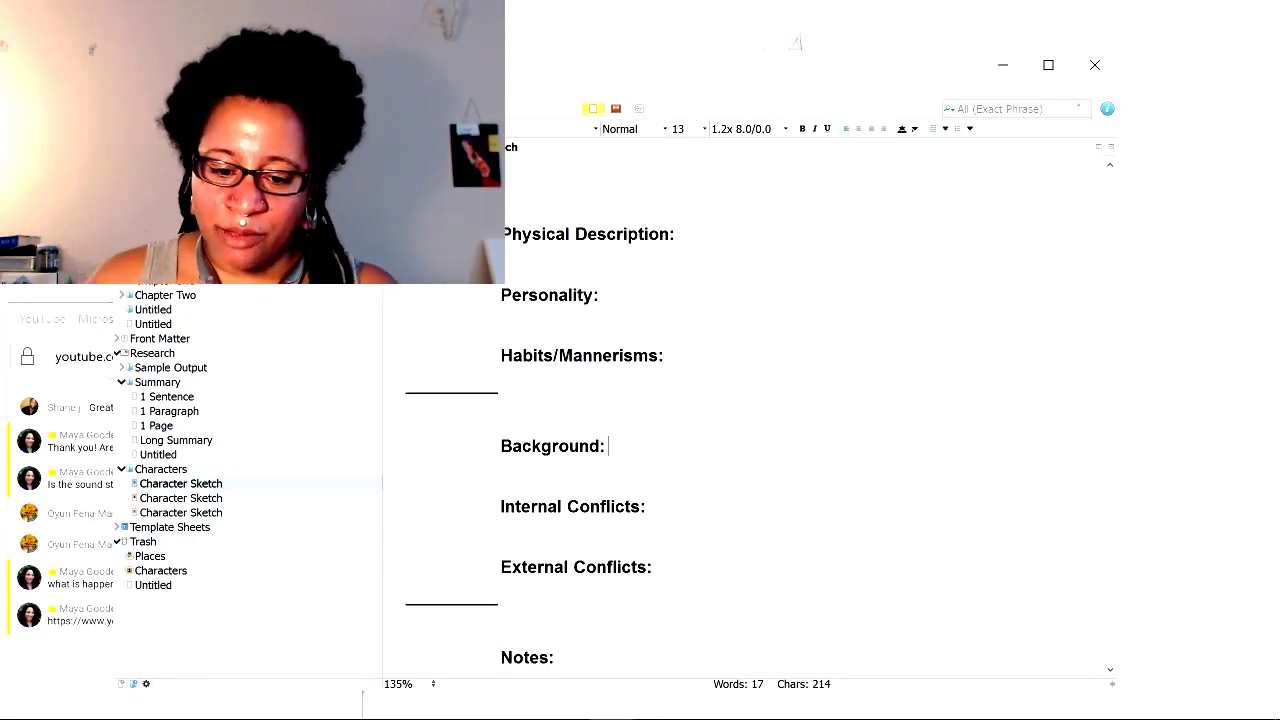
key(Return)
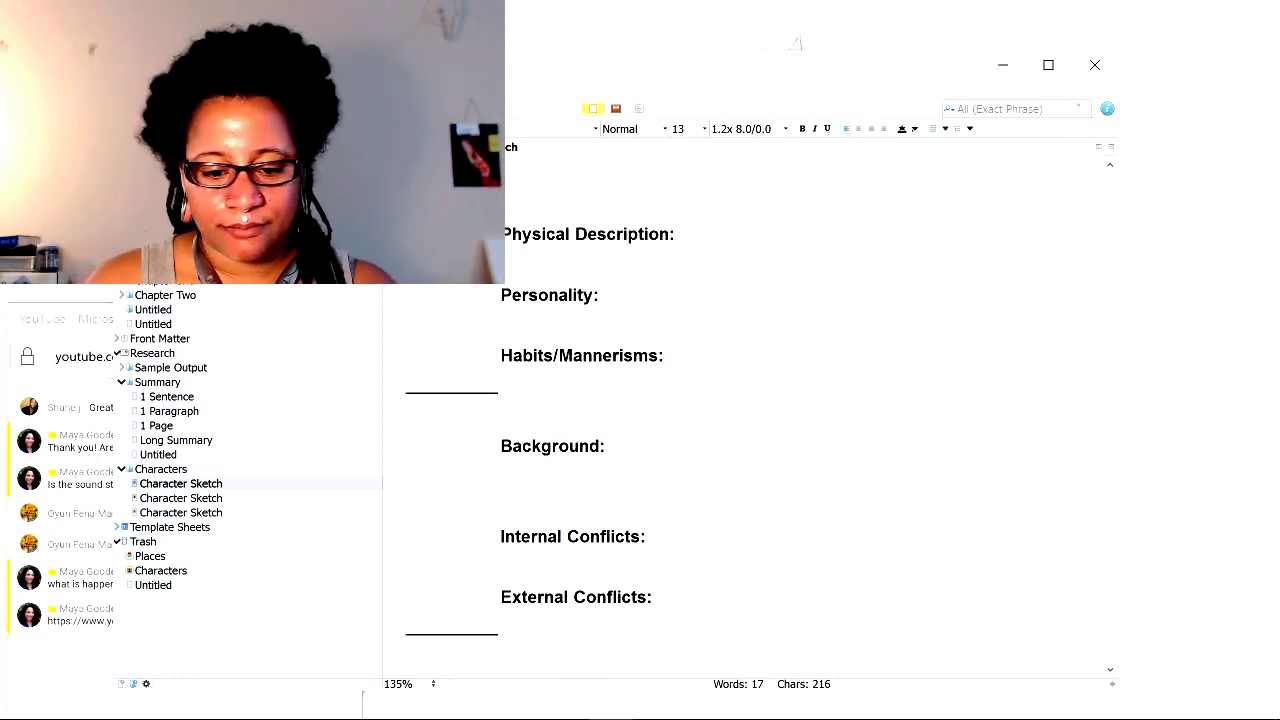
text(Goals)
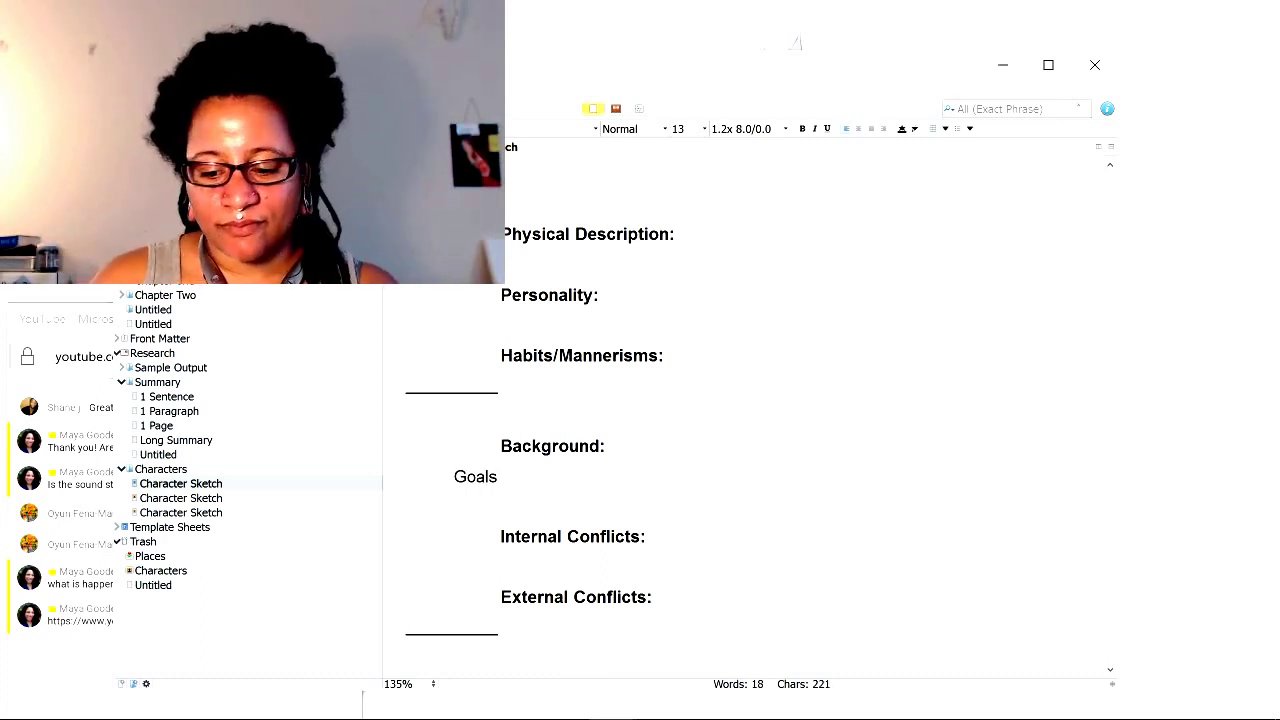
key(Return)
text(motivation)
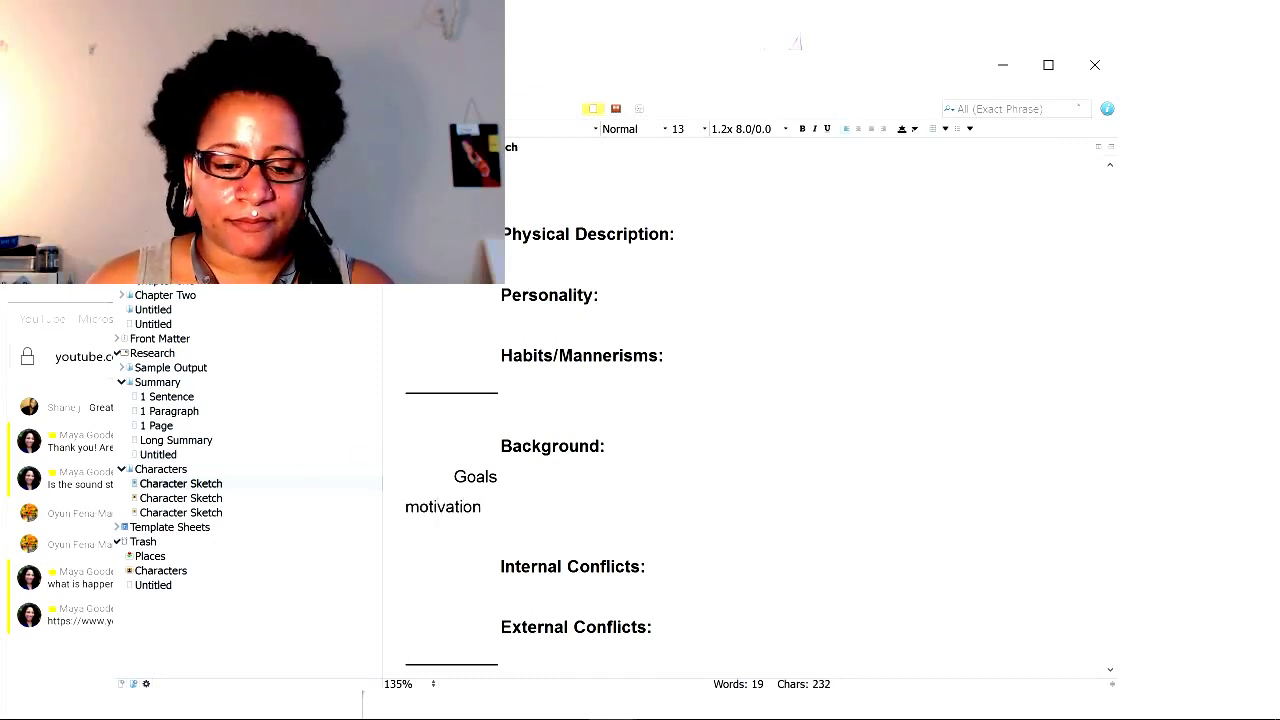
- Indent the "Goals" and "motivation" lines to align with the Background heading and make both bold
key(Tab)
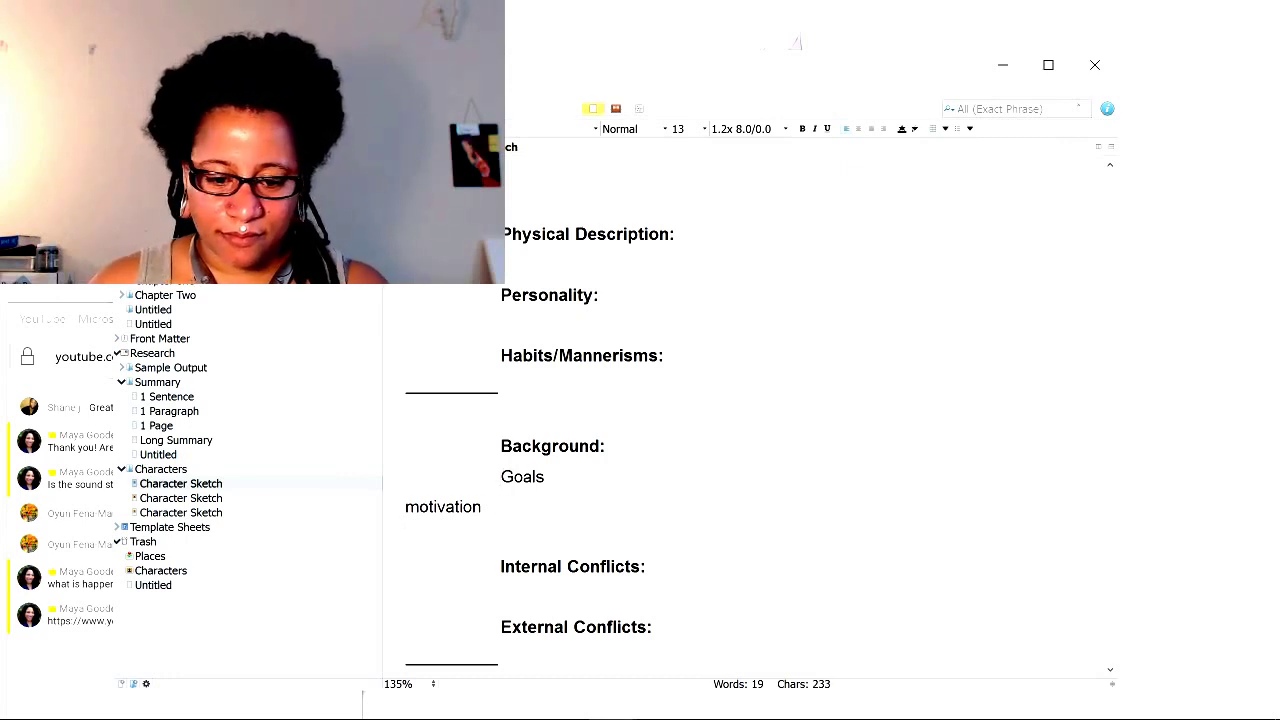
key(Tab)
key(Tab)
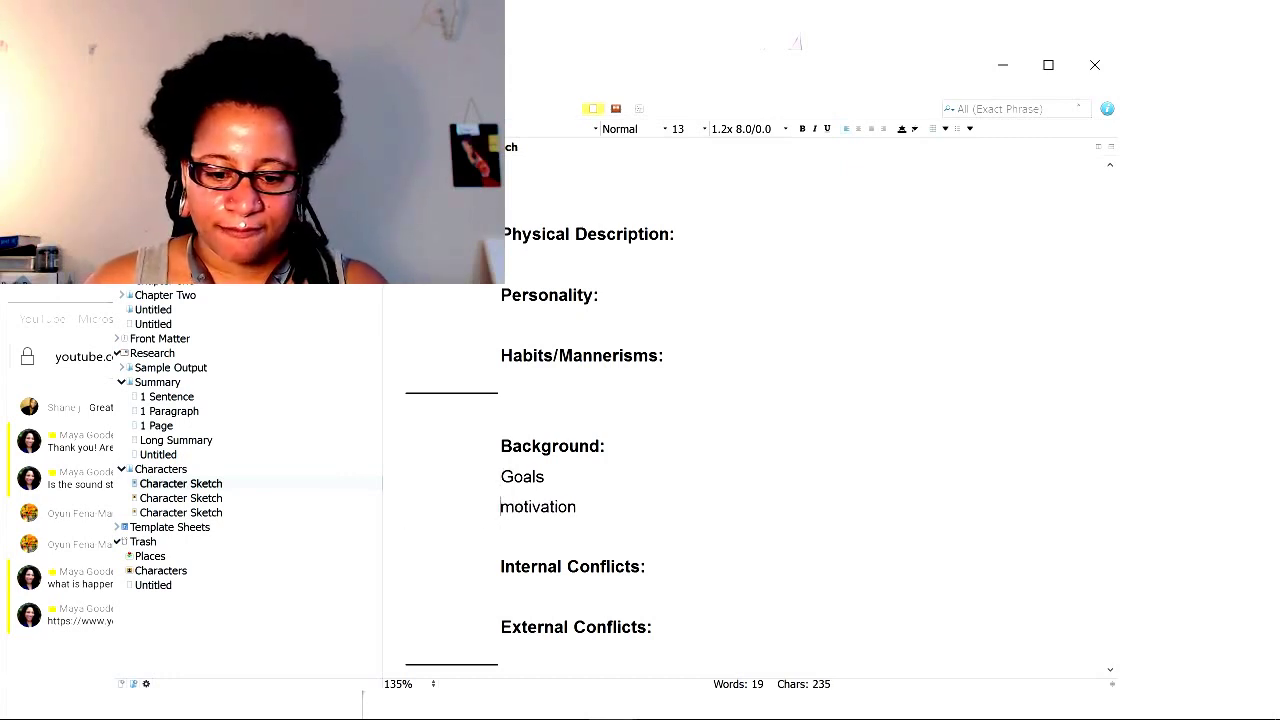
drag(577, 507, 501, 478)
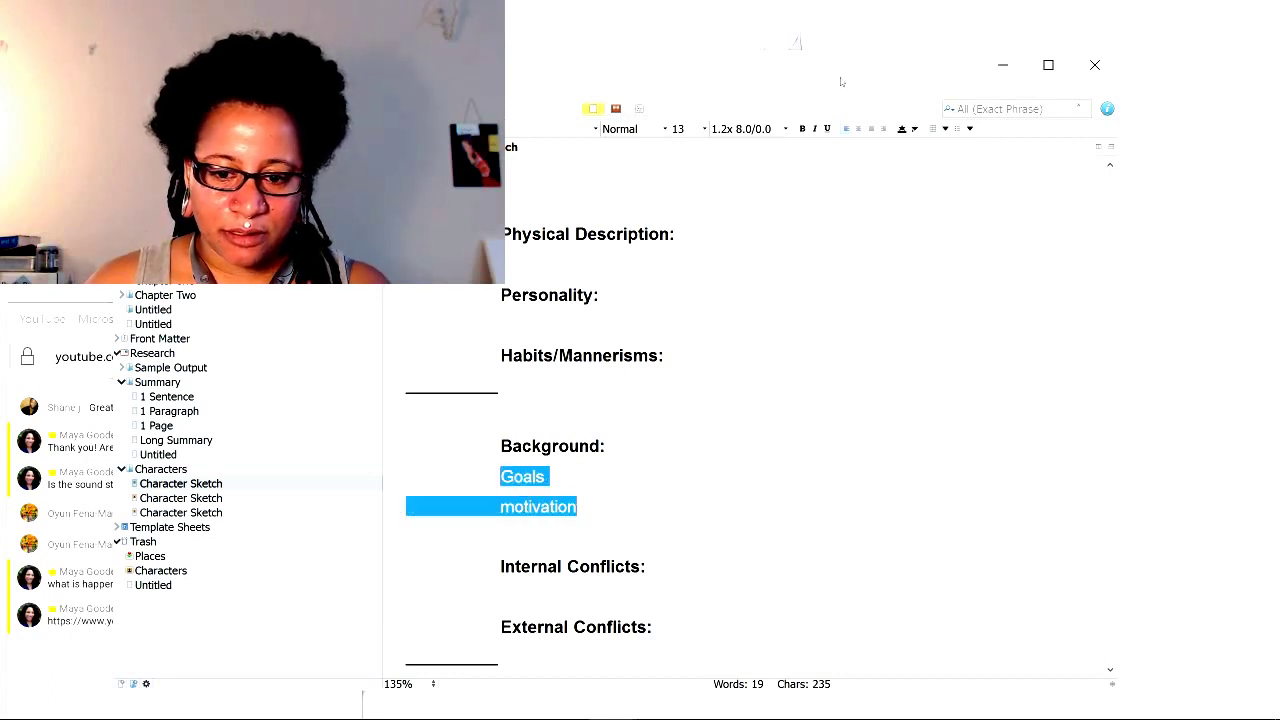
click(803, 129)
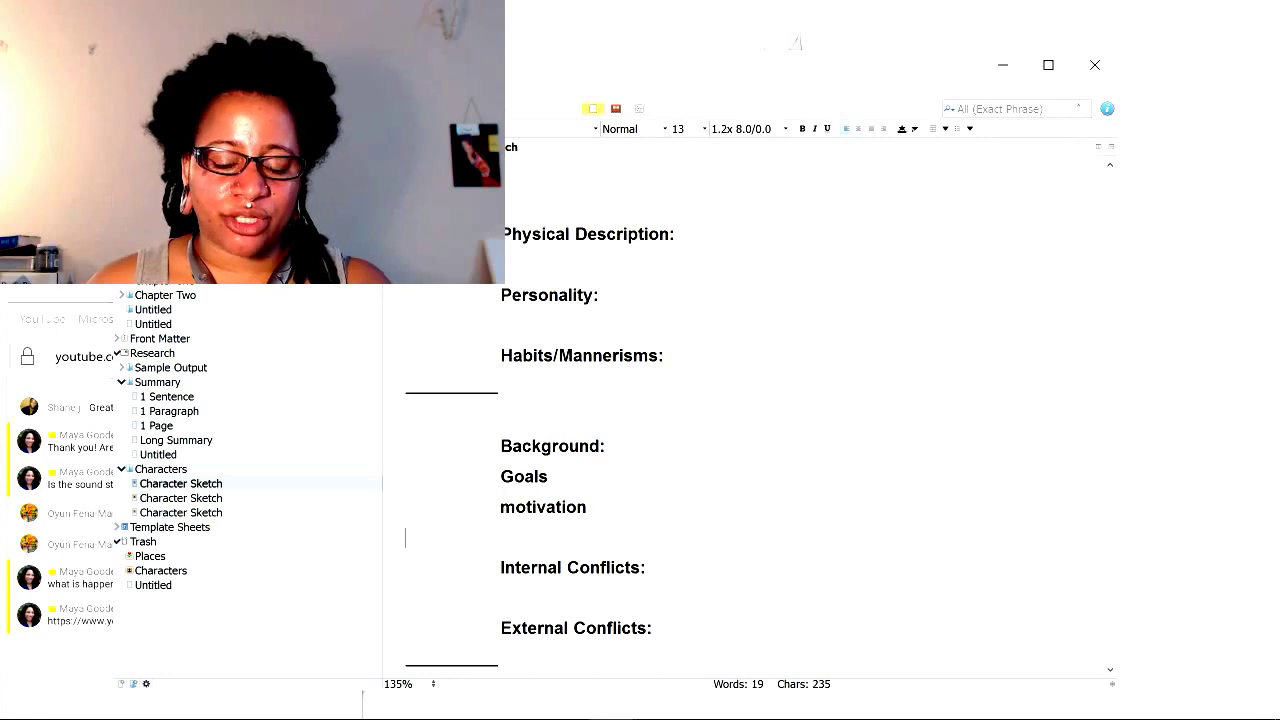
- Show the inspector beside the first Character Sketch and maximize the project window
scroll(750, 420, up, 3)
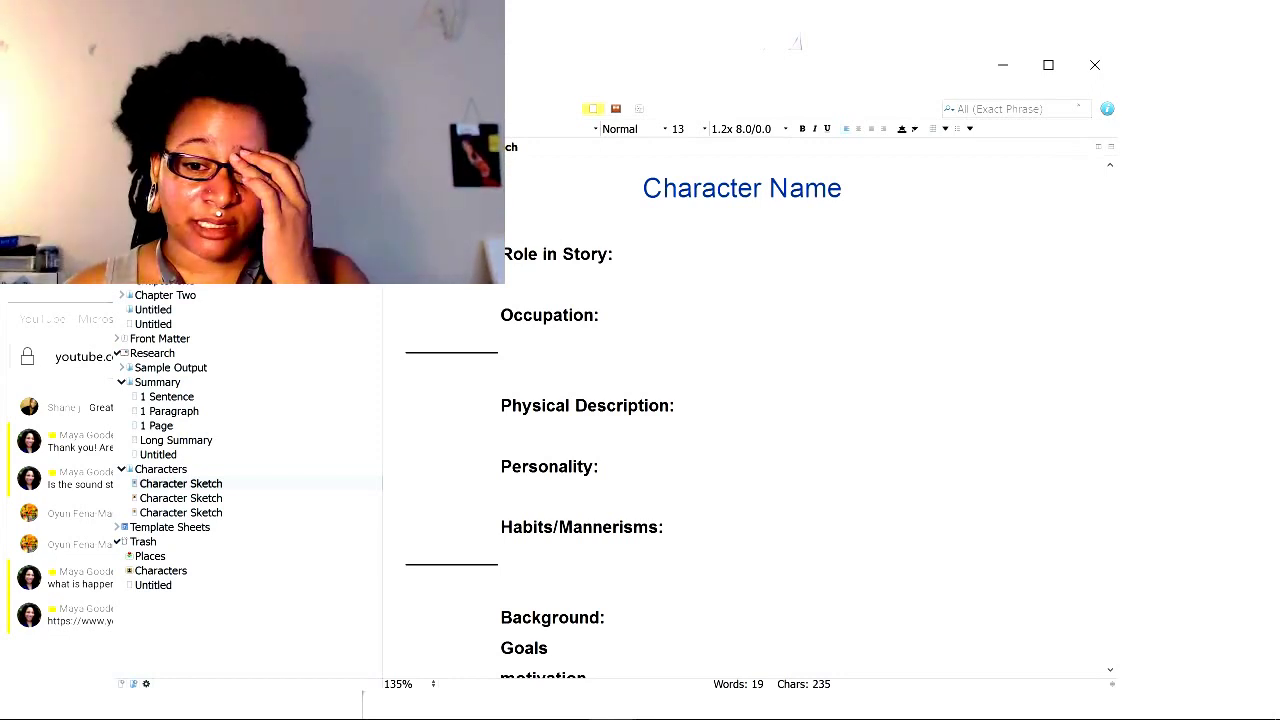
click(1108, 112)
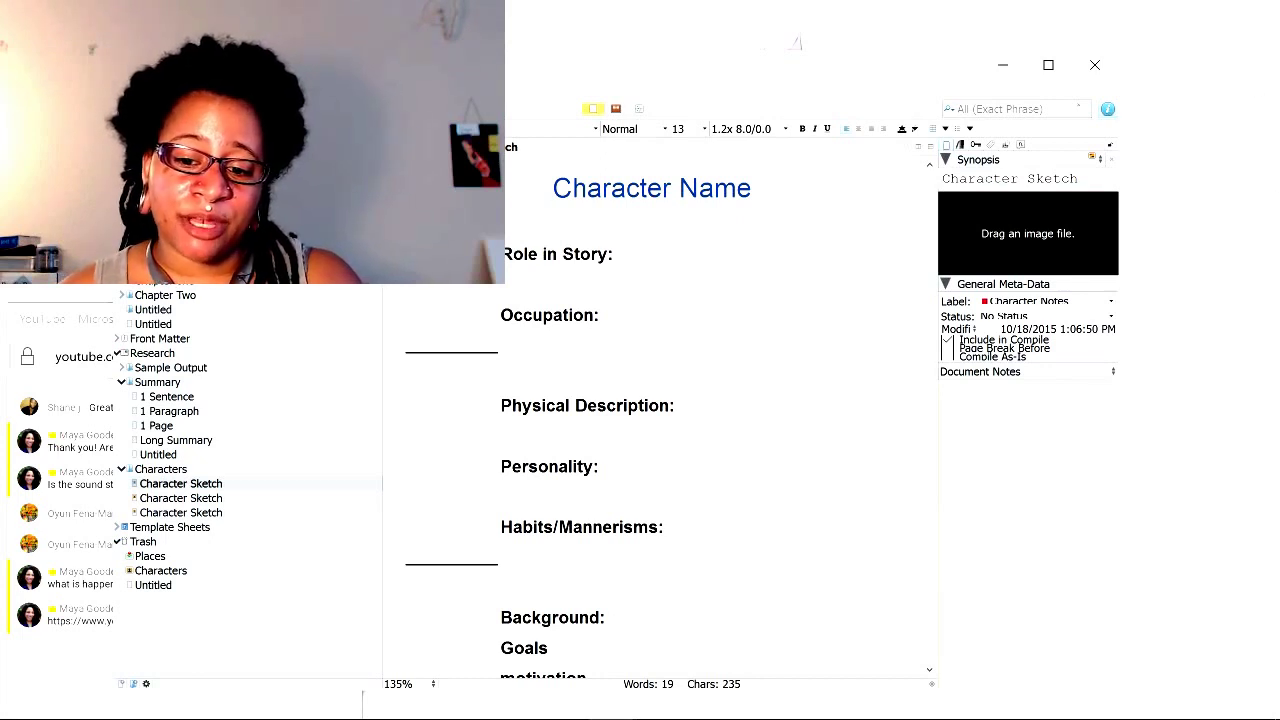
click(942, 391)
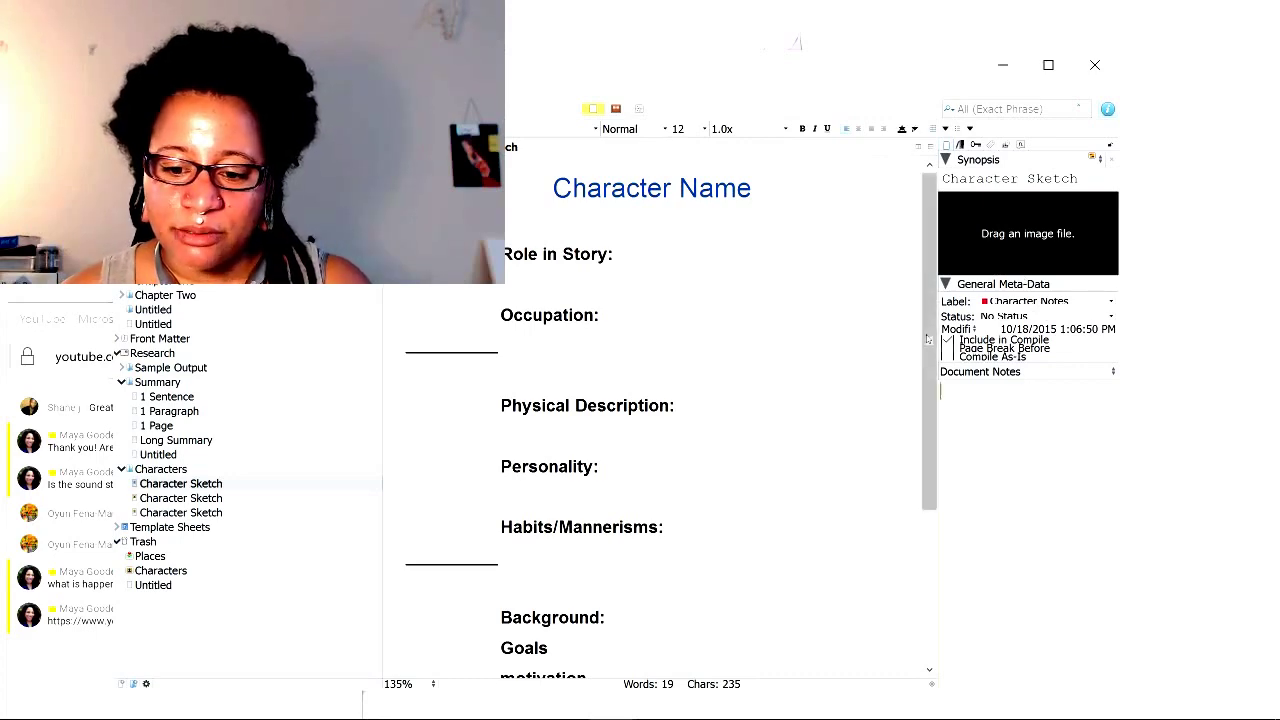
click(1046, 65)
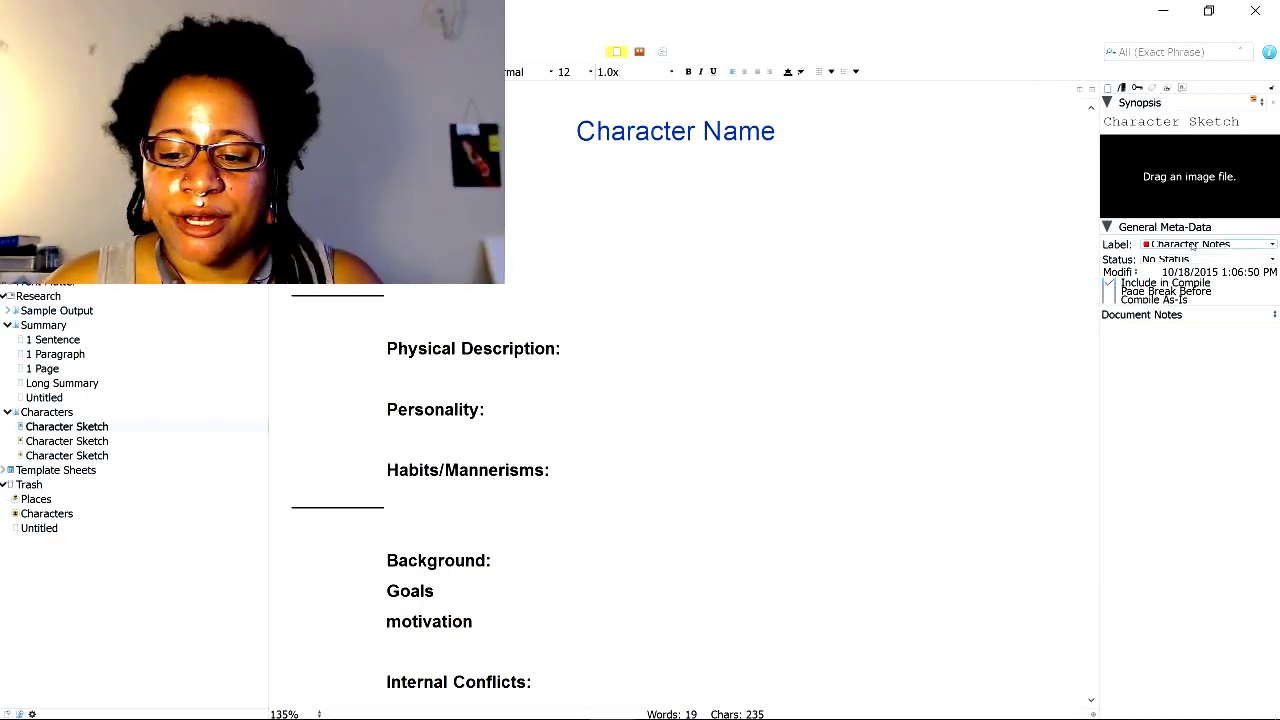
- Review the available label and status options for the Character Sketch, keeping the Character Notes label and No Status
click(1192, 246)
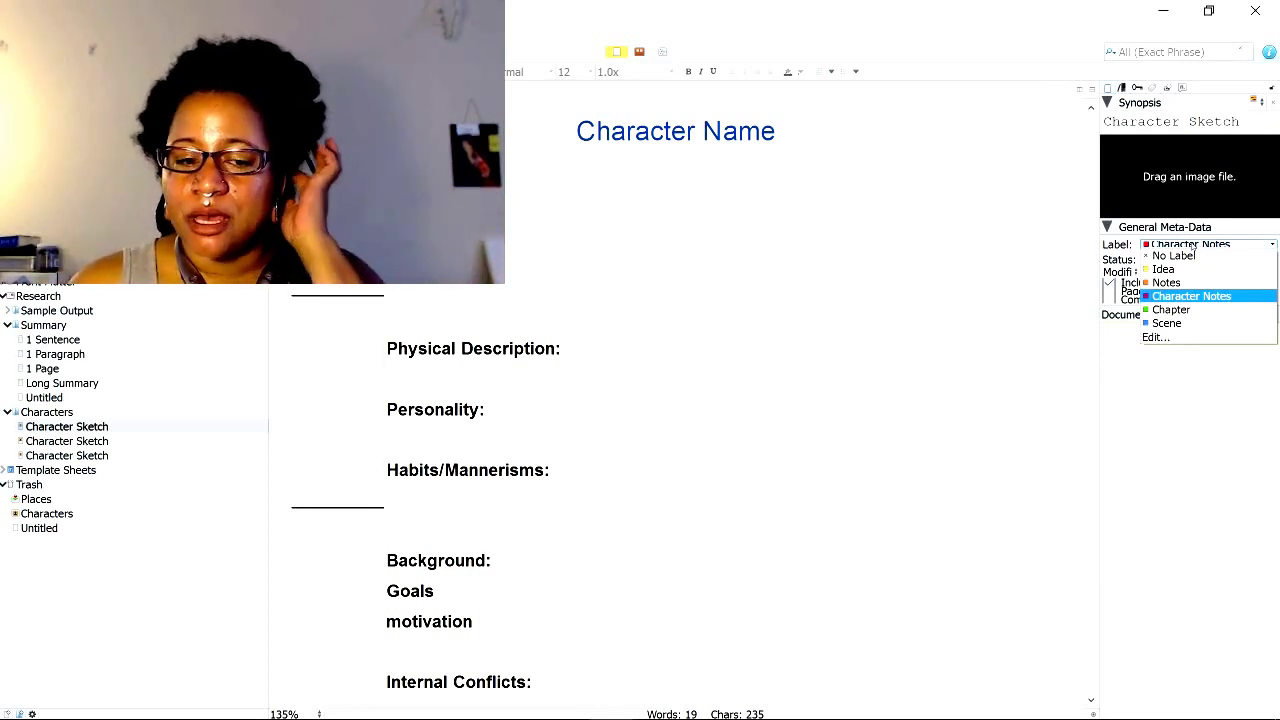
click(1200, 297)
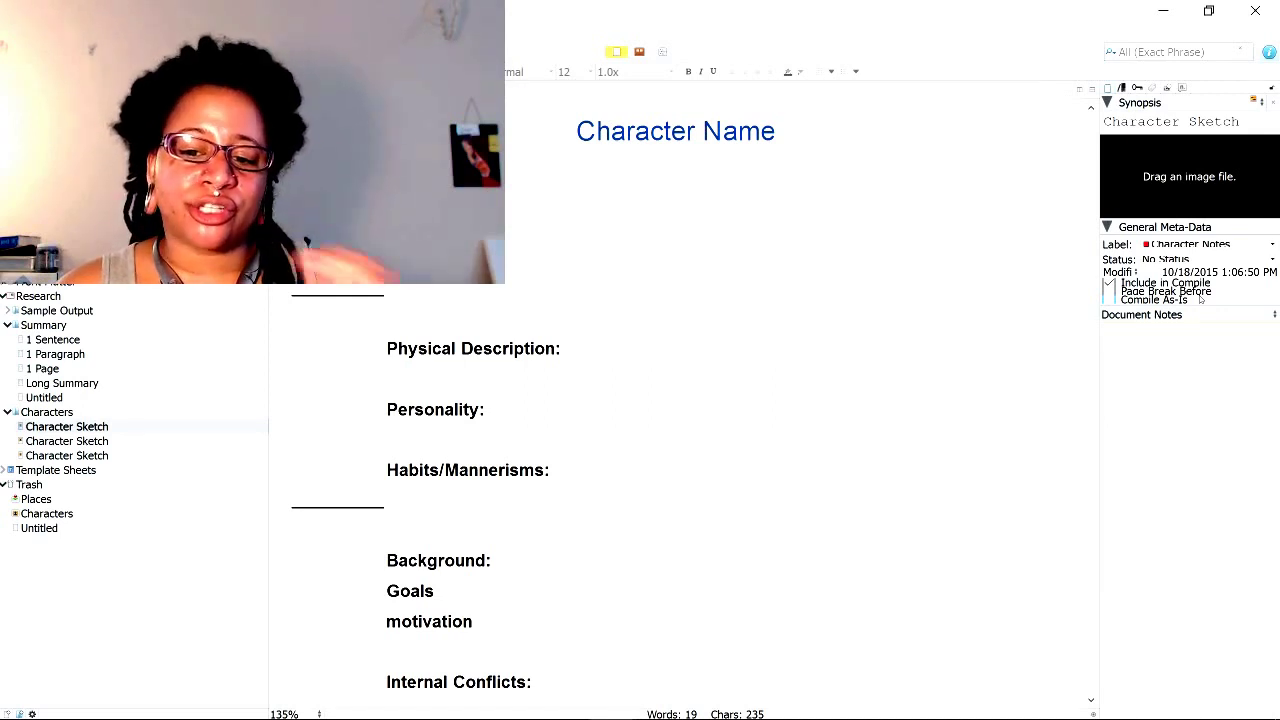
click(1252, 259)
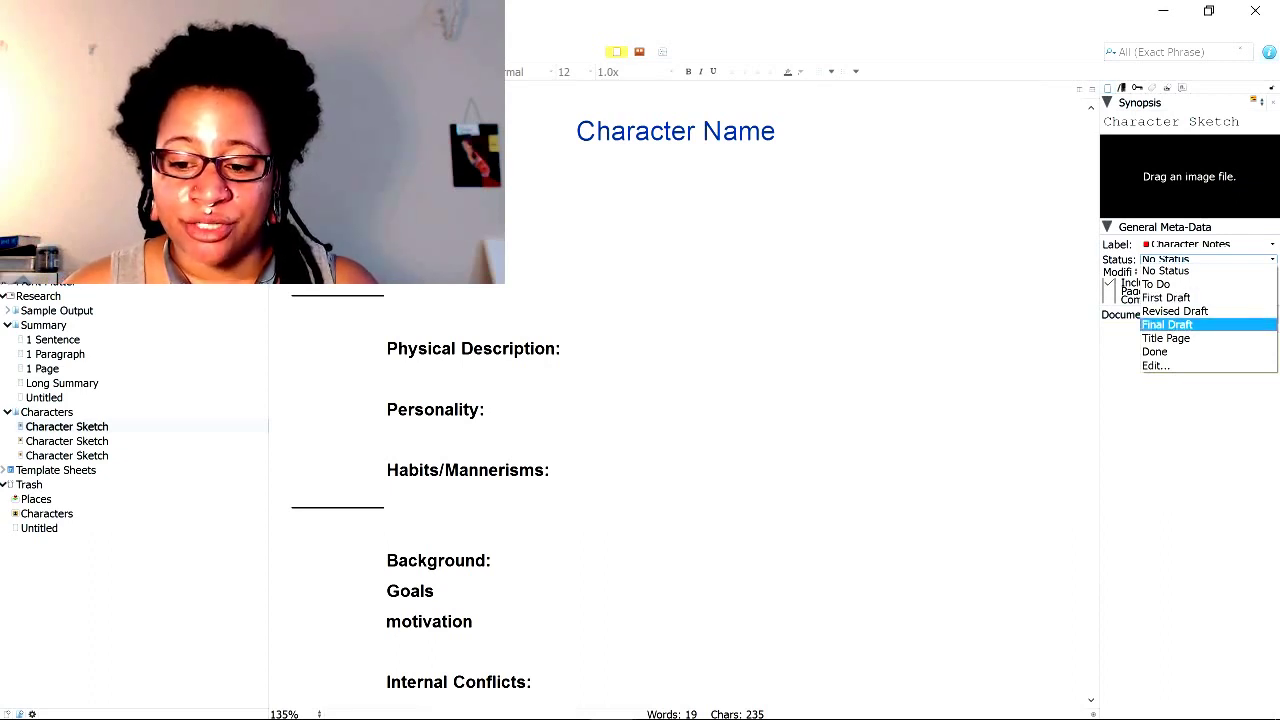
key(Escape)
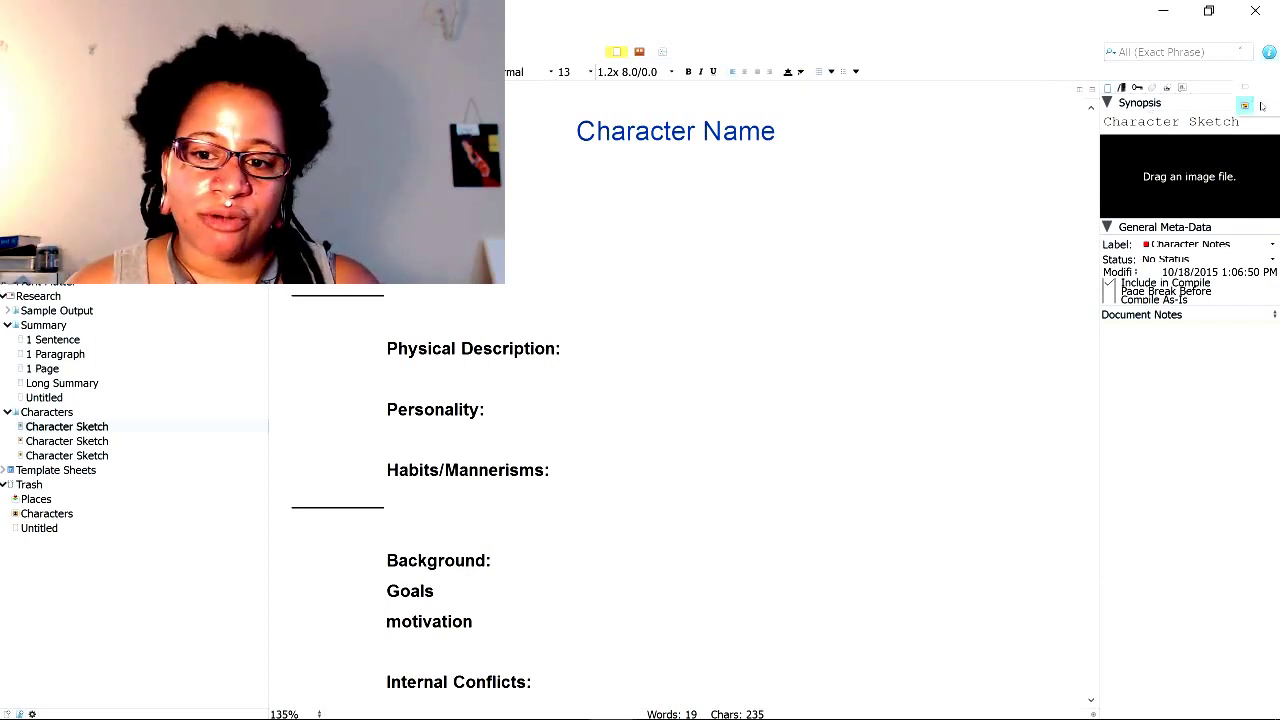
- Switch the Character Sketch's synopsis from image to text and enter the character's name followed by "the serial killer!"
click(1242, 88)
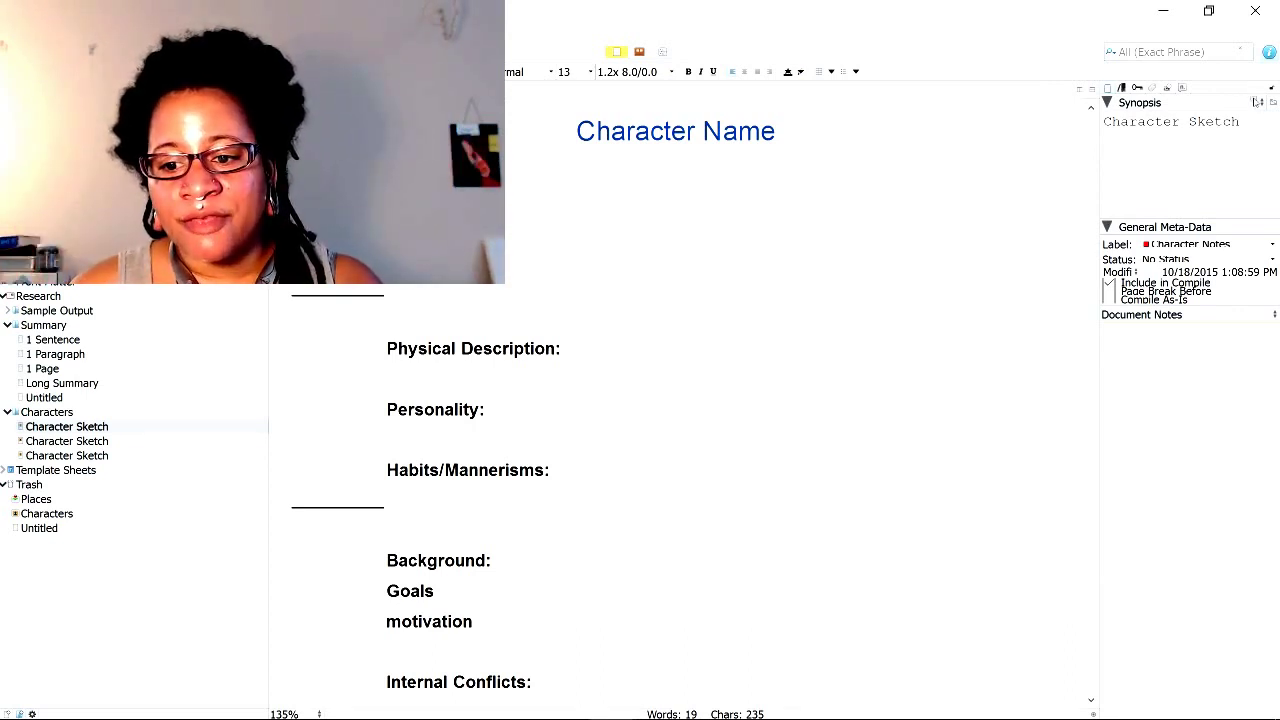
click(1257, 102)
click(1257, 122)
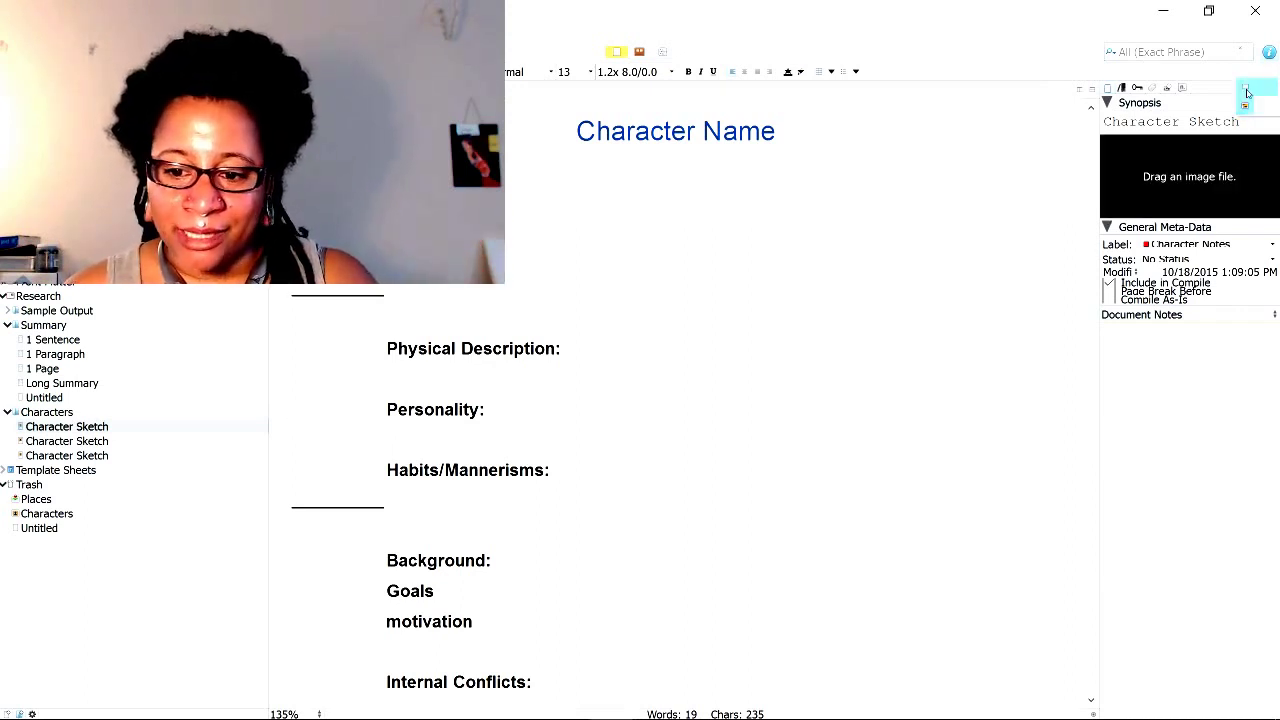
click(1246, 92)
click(1106, 140)
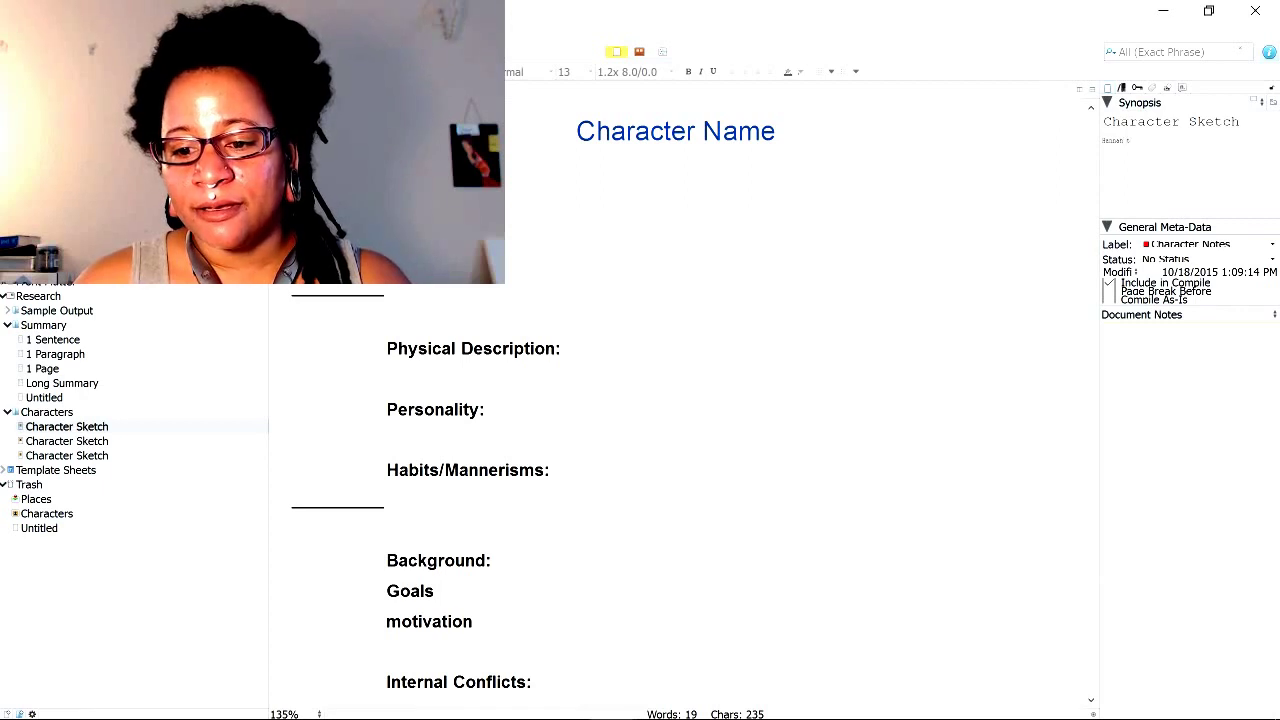
text(Human the s)
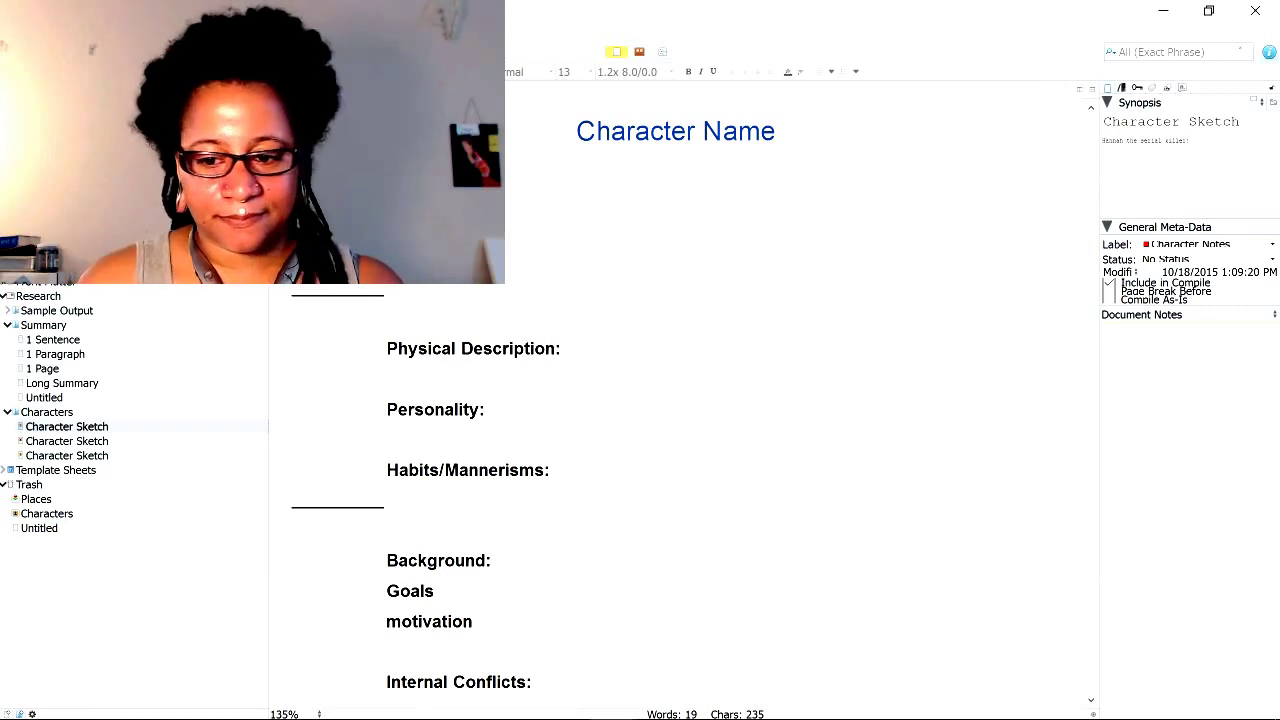
- Switch the synopsis back to its image view and open the Pictures folder in File Explorer
click(1262, 104)
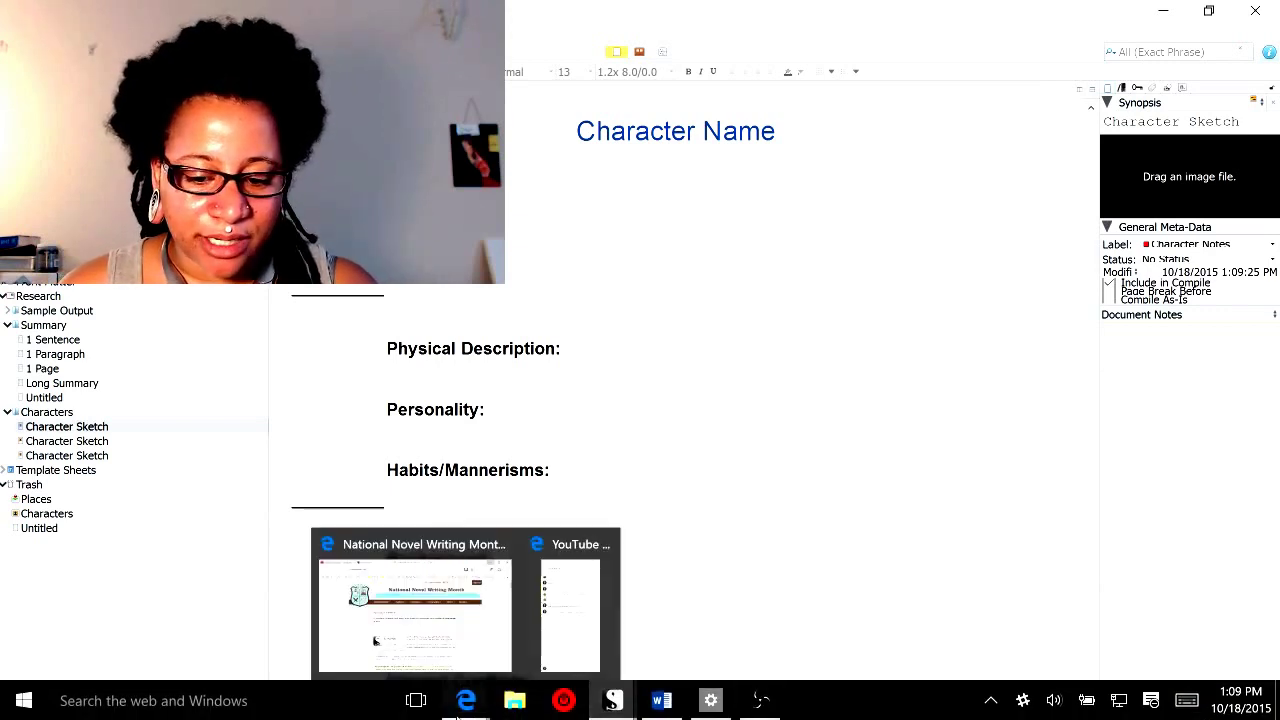
click(474, 711)
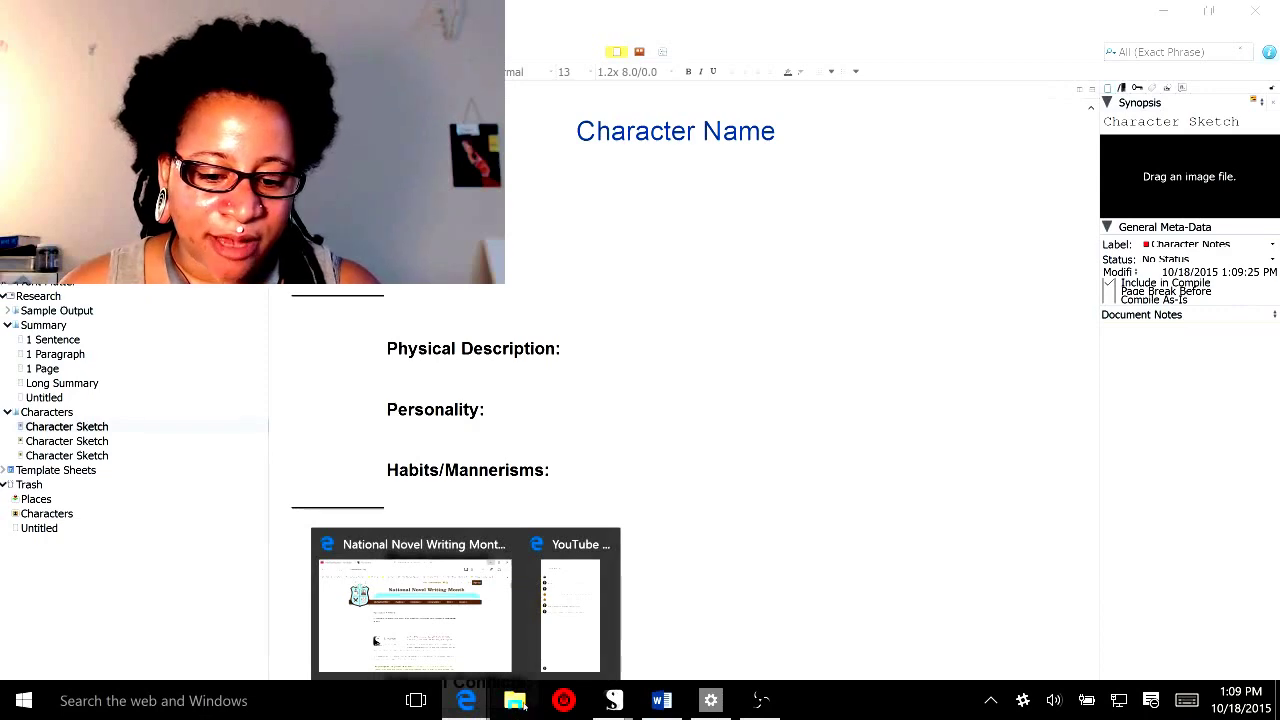
click(524, 706)
click(524, 706)
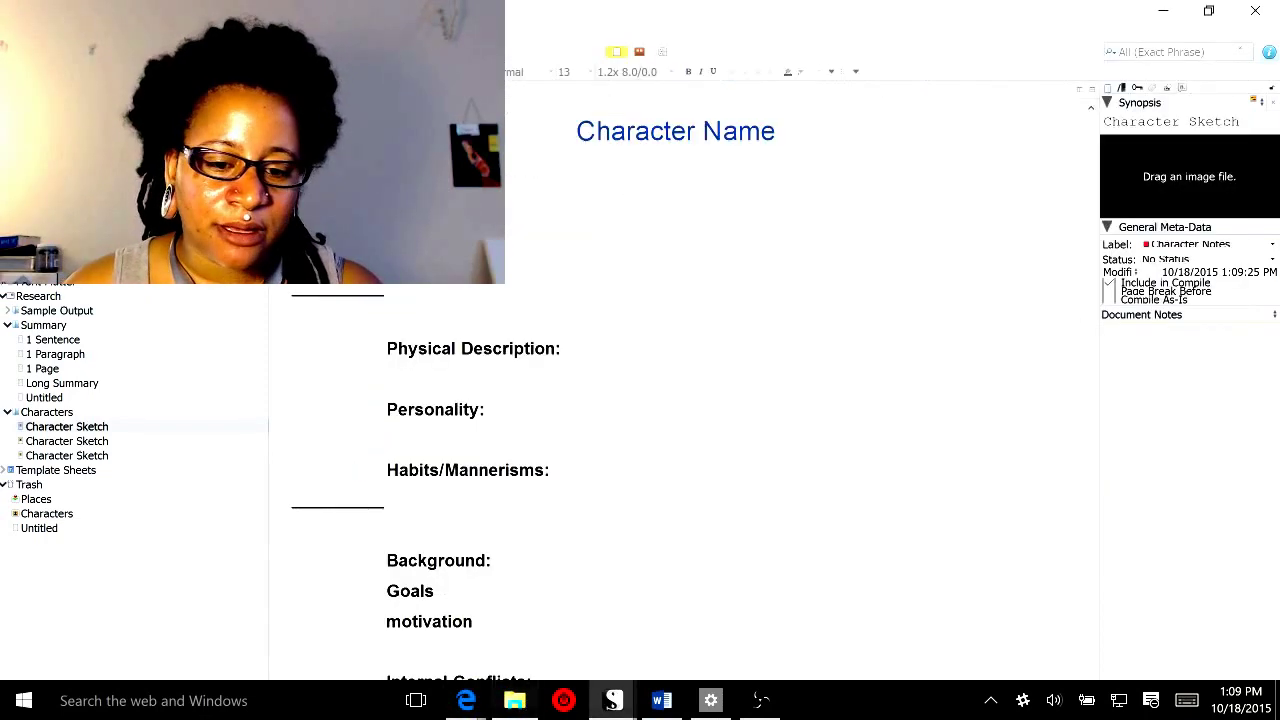
click(517, 703)
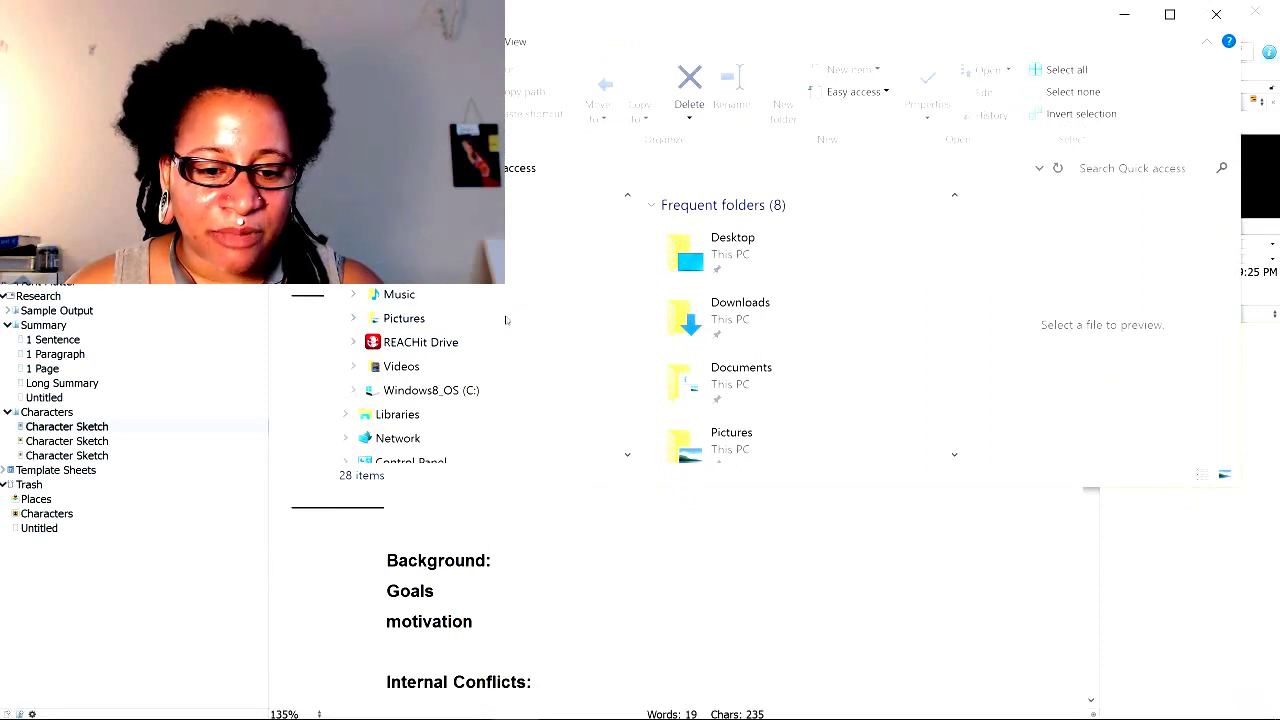
click(505, 319)
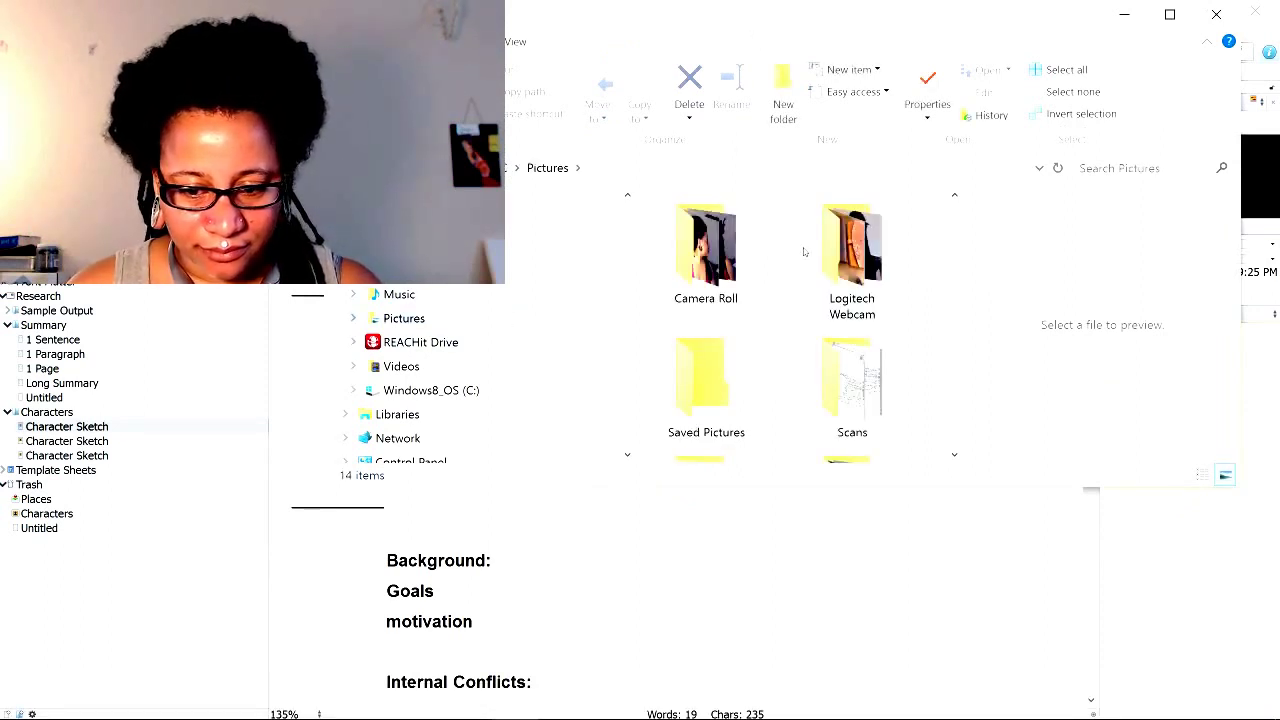
- Add the portrait photo of the woman in blue from the Pictures folder as the Character Sketch's synopsis image, and minimize File Explorer
drag(956, 242, 957, 420)
click(957, 321)
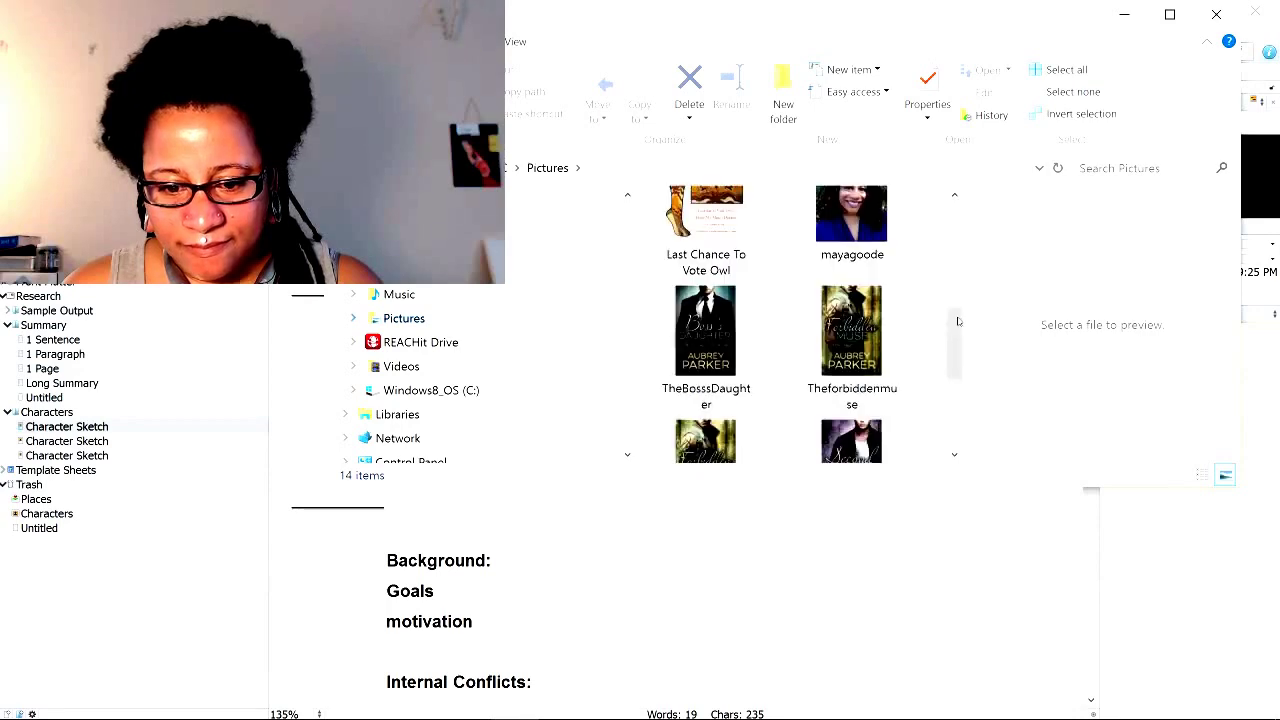
drag(971, 18, 572, 249)
drag(450, 600, 1214, 160)
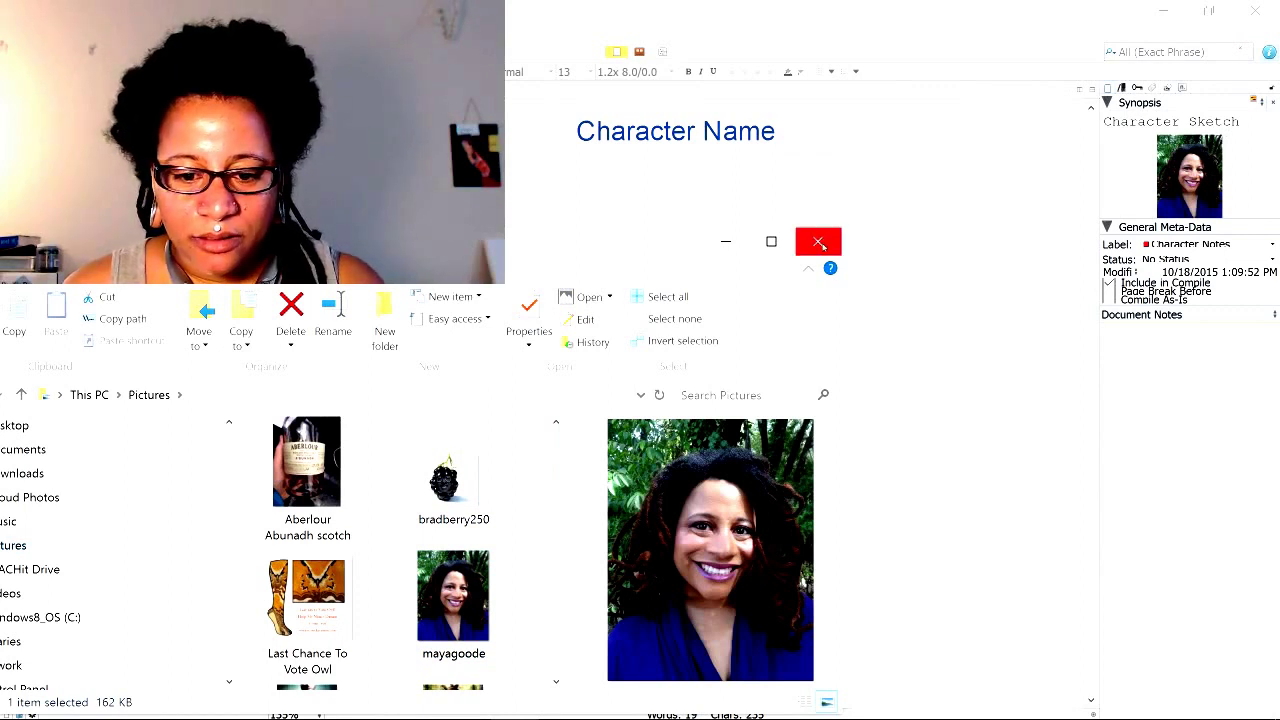
click(735, 242)
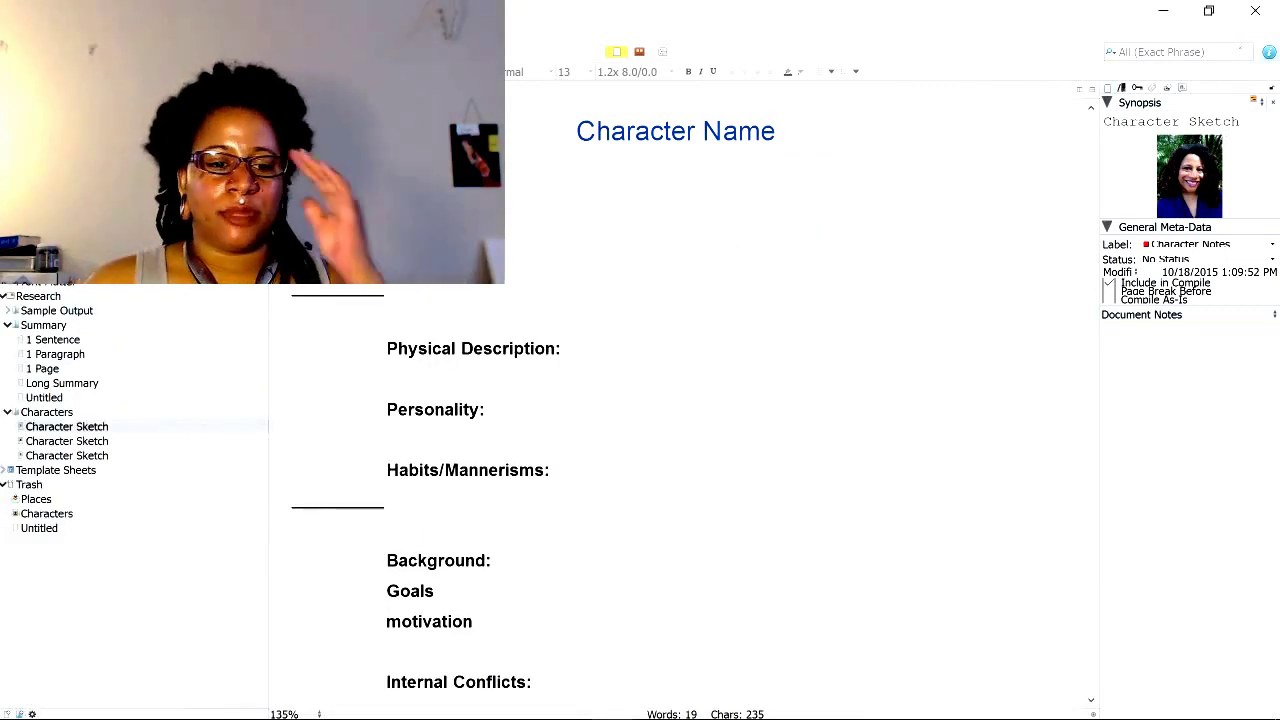
- Show the Characters folder on the corkboard with larger index cards and select the first Character Sketch card
click(173, 411)
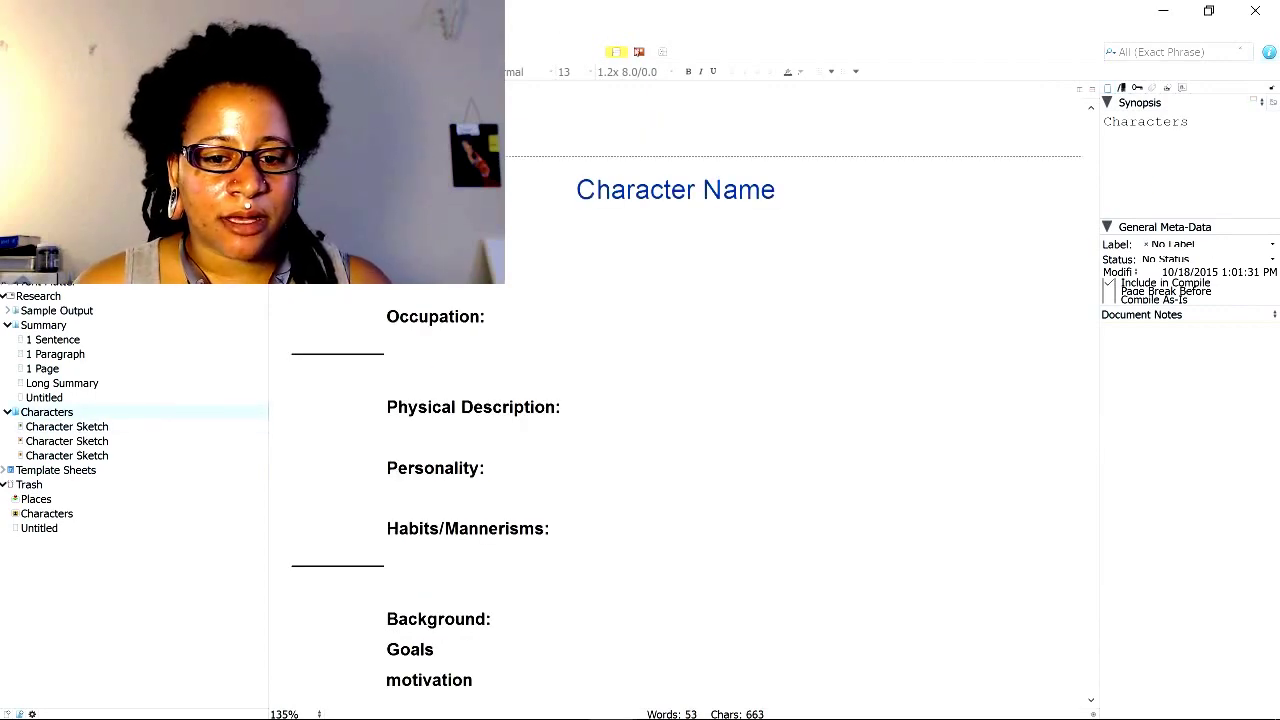
click(640, 53)
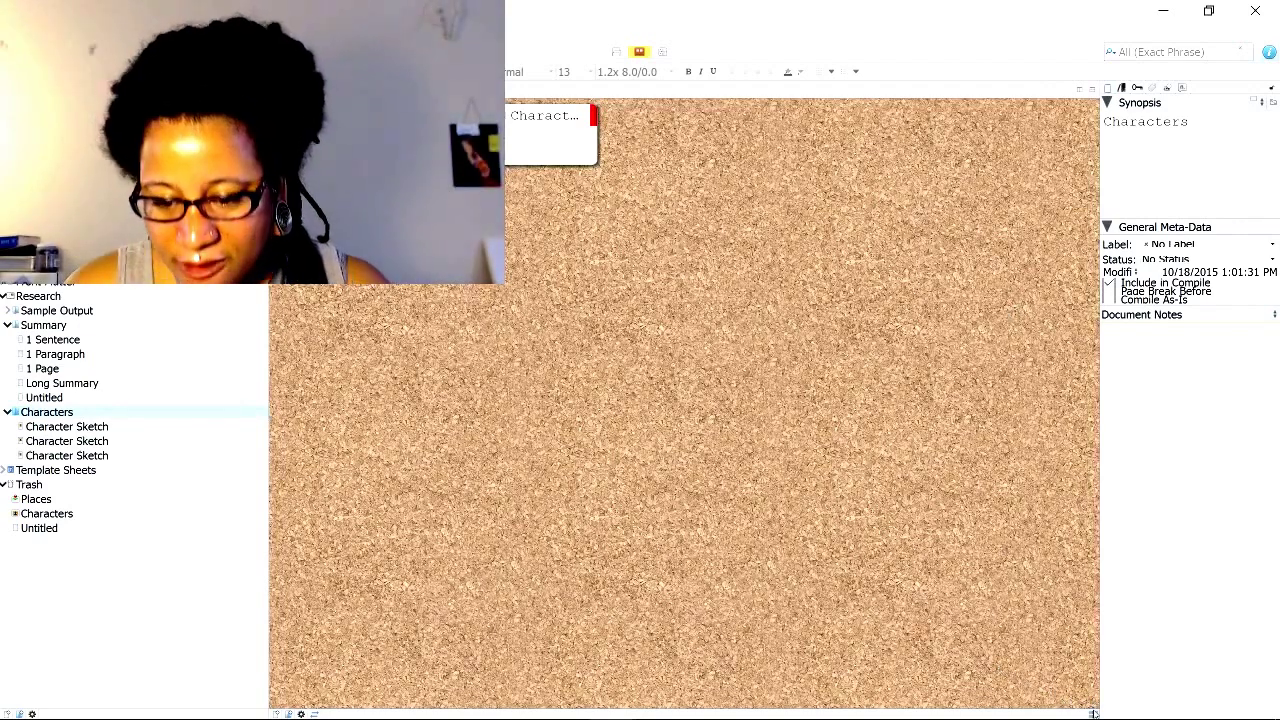
click(1094, 714)
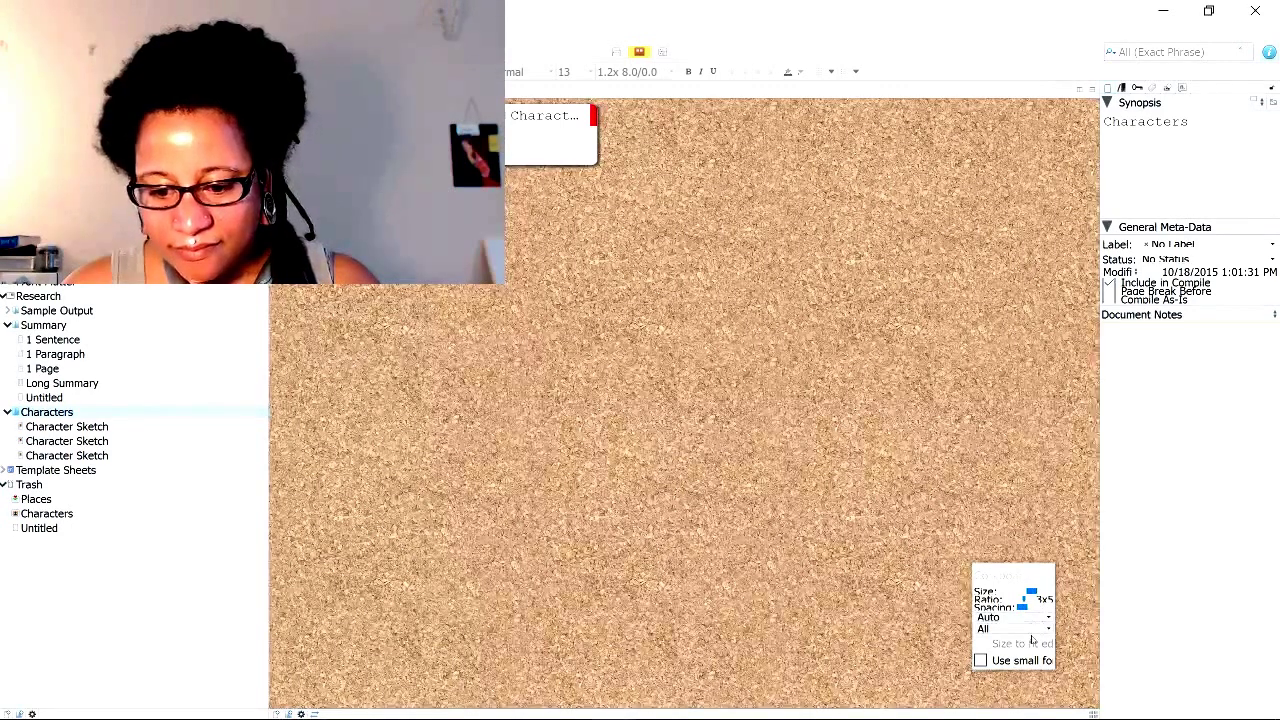
click(1031, 591)
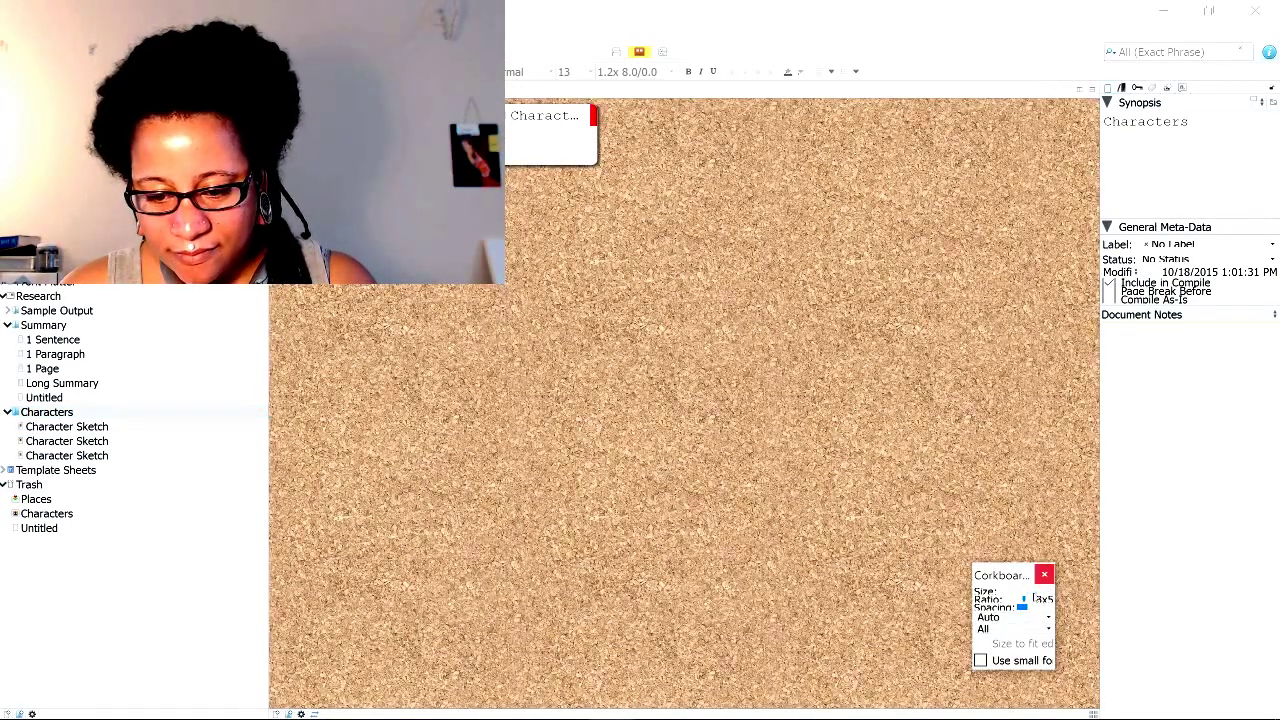
click(1045, 594)
click(1043, 598)
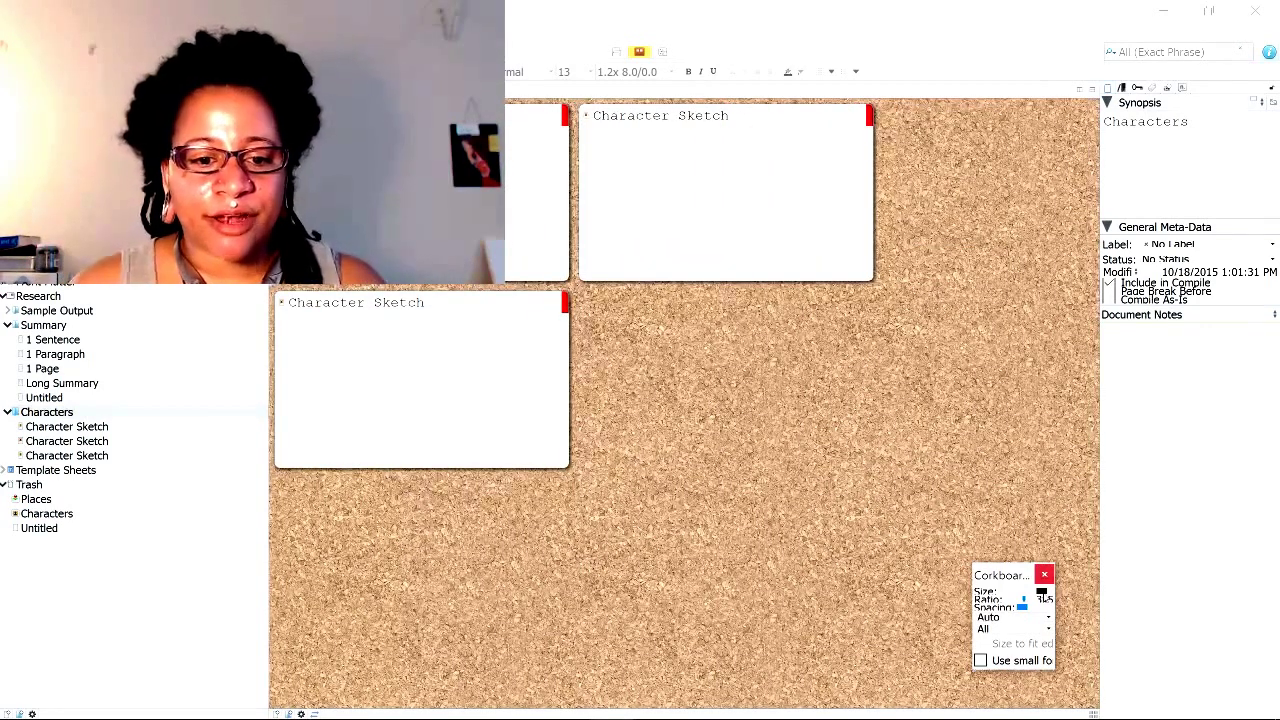
click(517, 195)
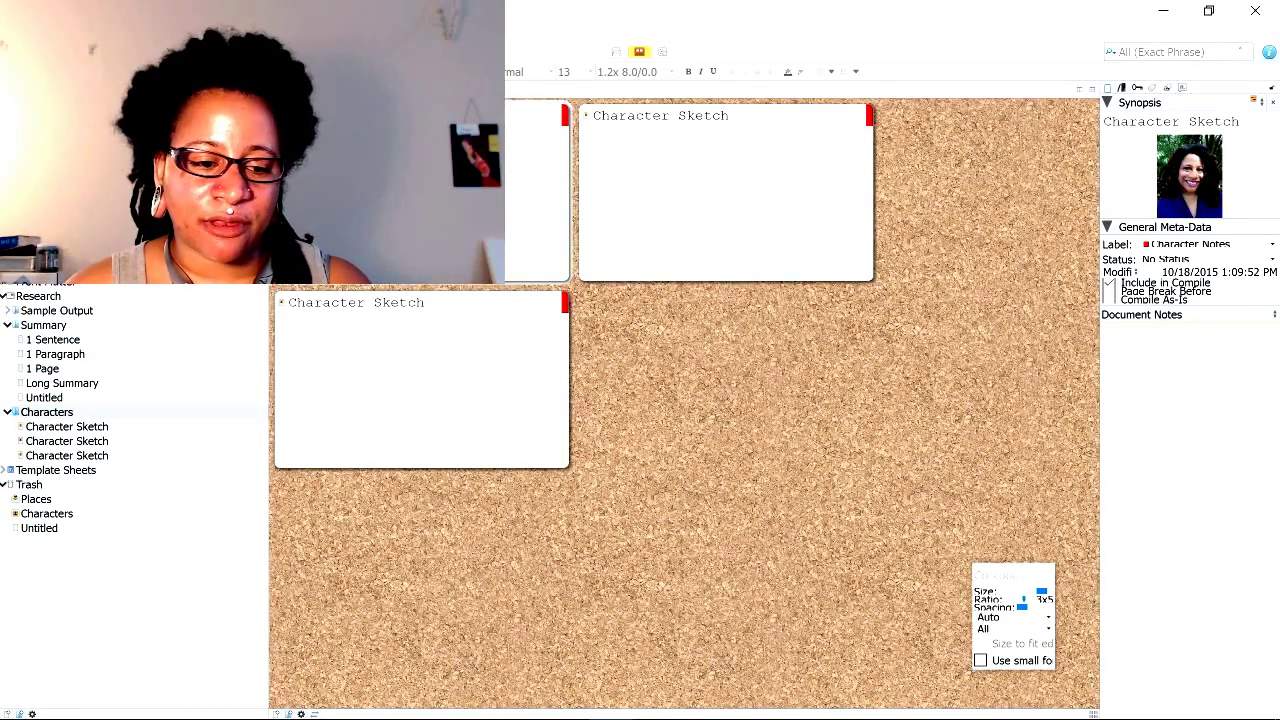
- Add a new folder named "Locations" to the Research section
right_click(33, 300)
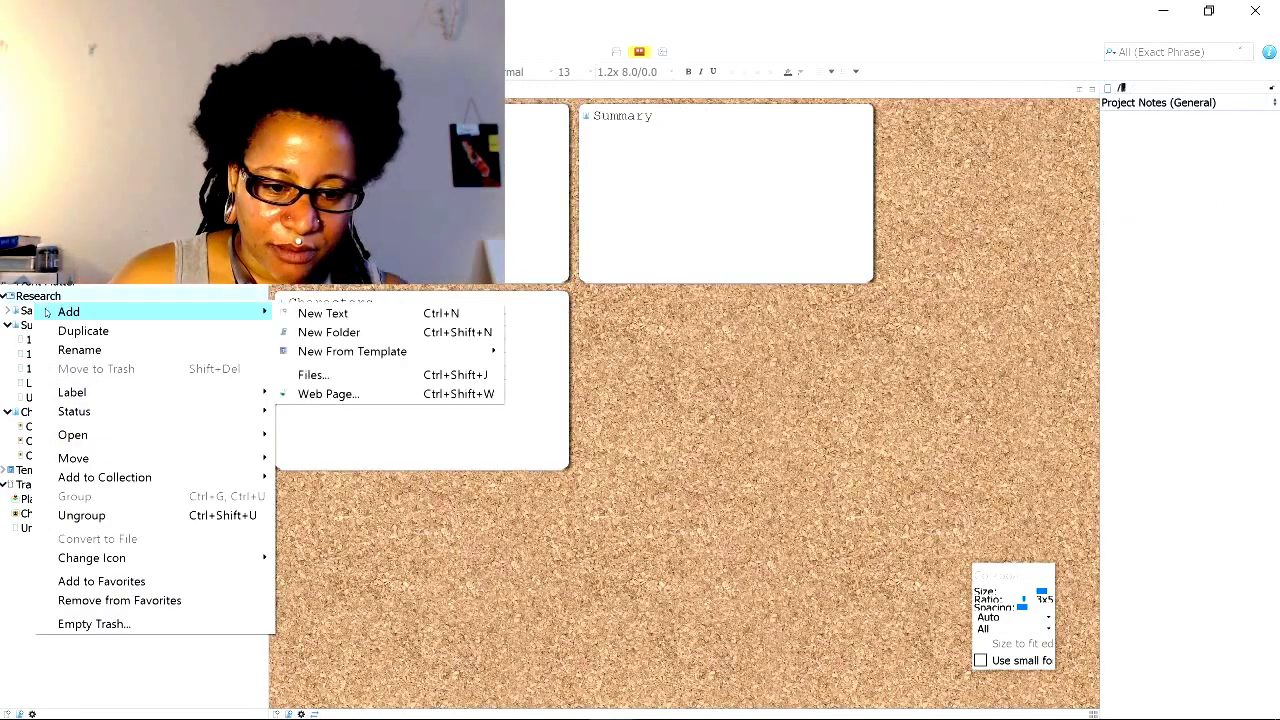
mouse_move(237, 314)
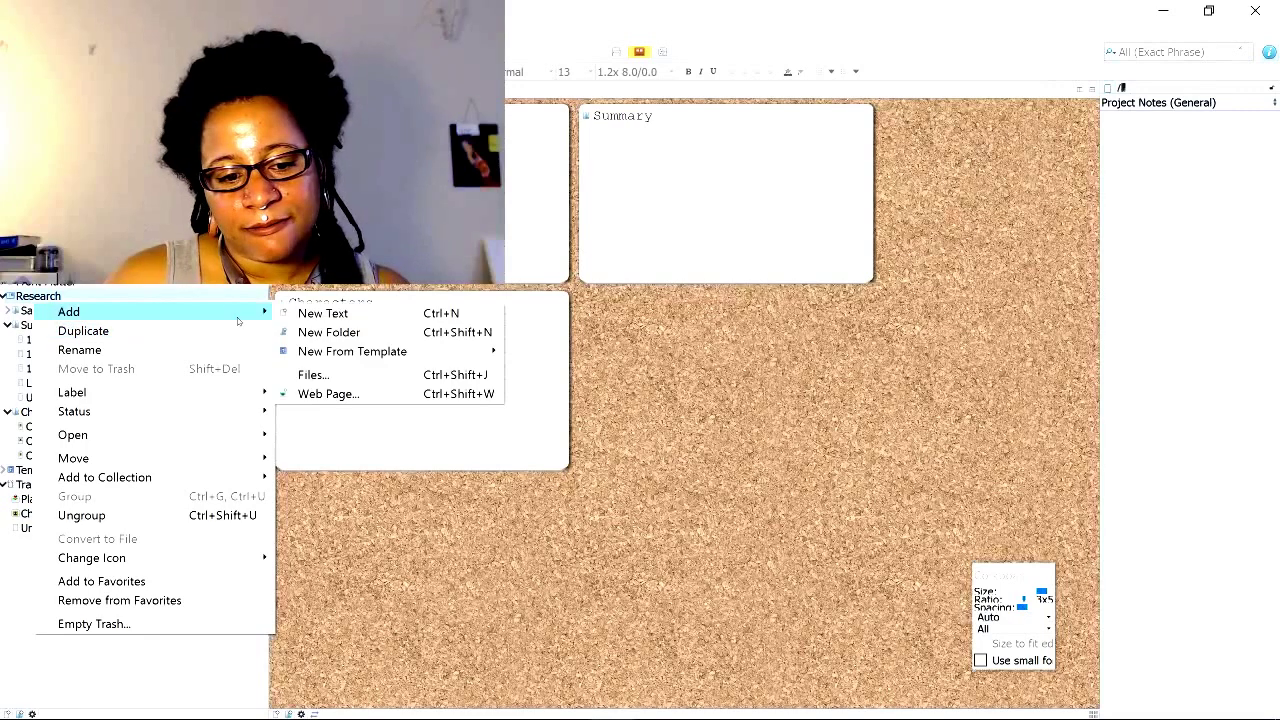
click(328, 332)
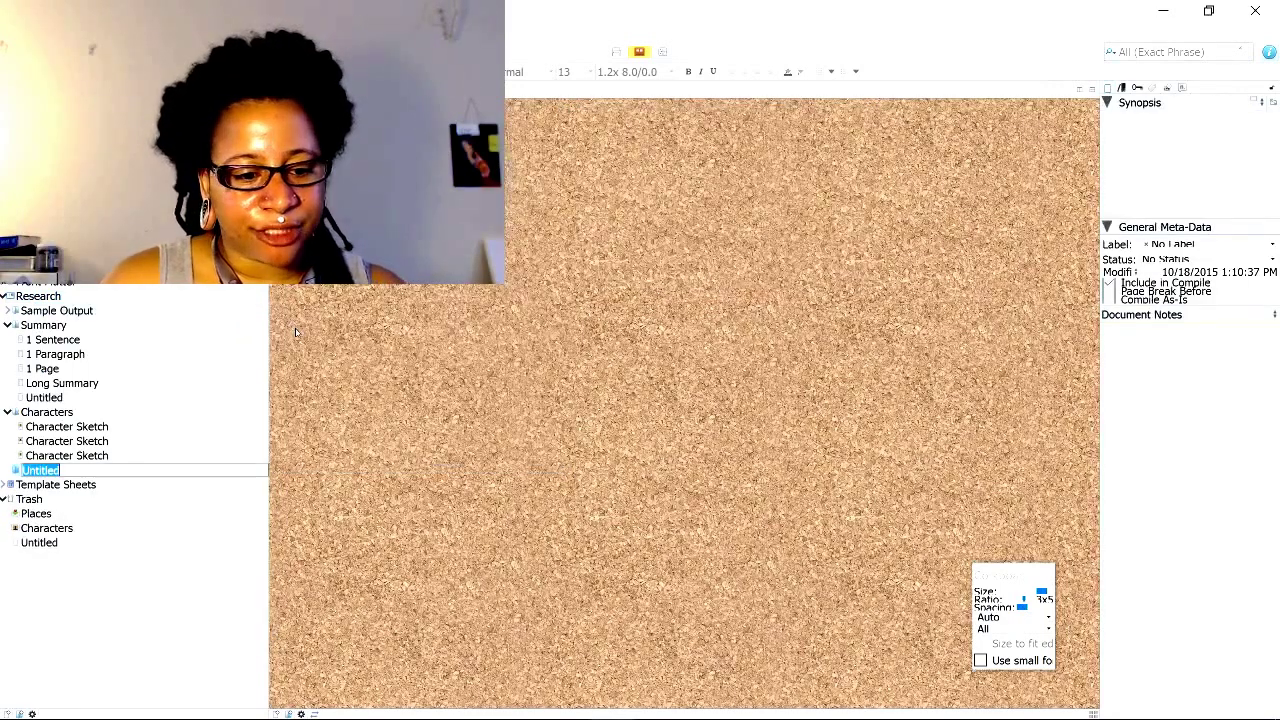
text(Locations)
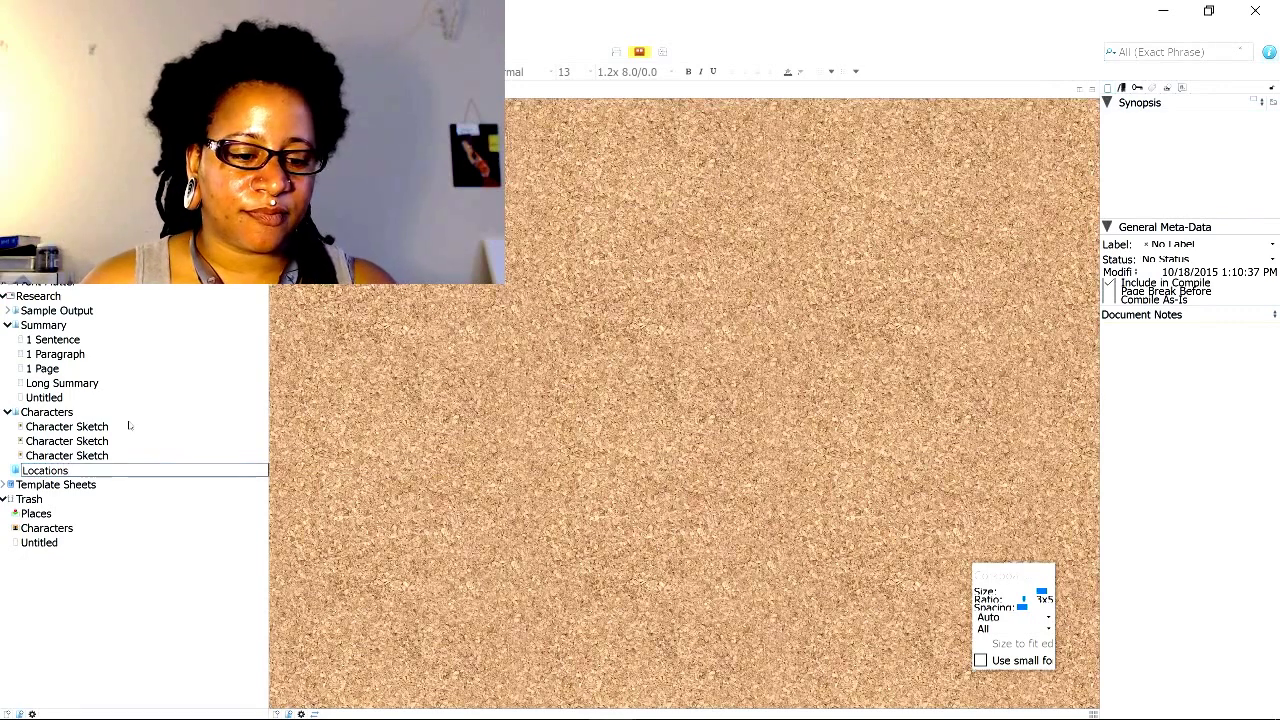
key(Return)
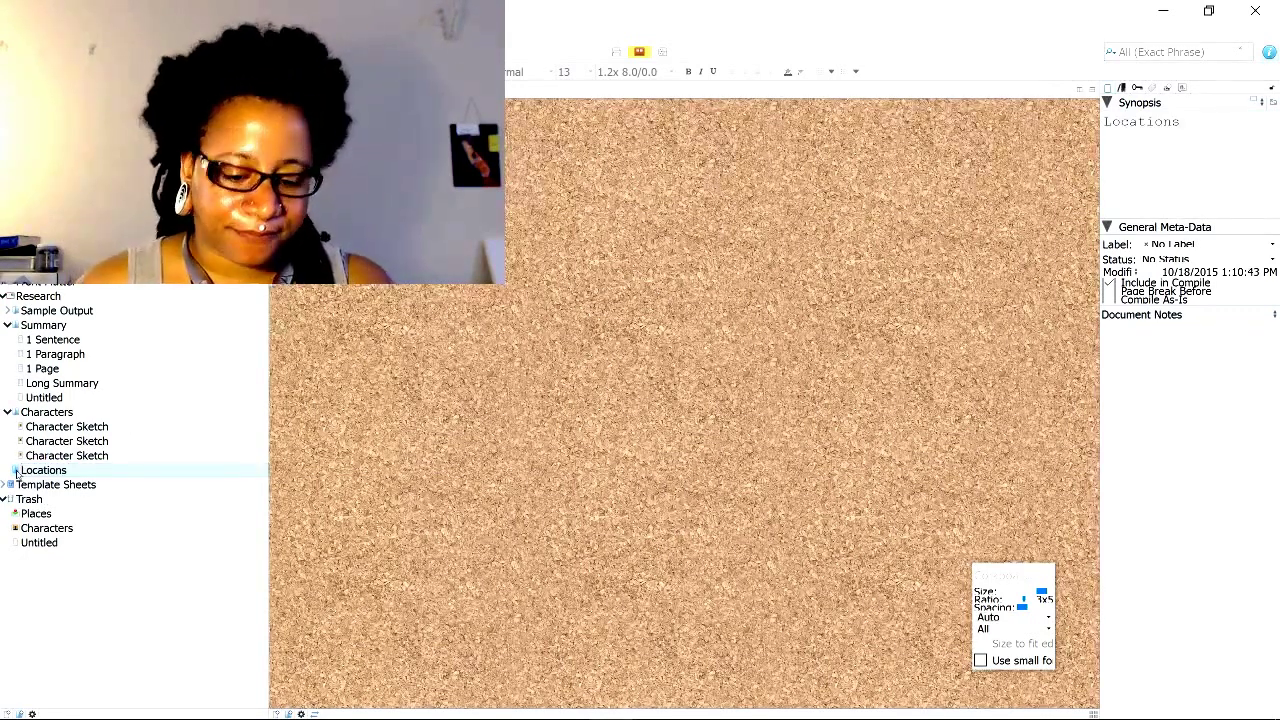
- Add a blank, untitled text document inside the Locations folder
right_click(15, 471)
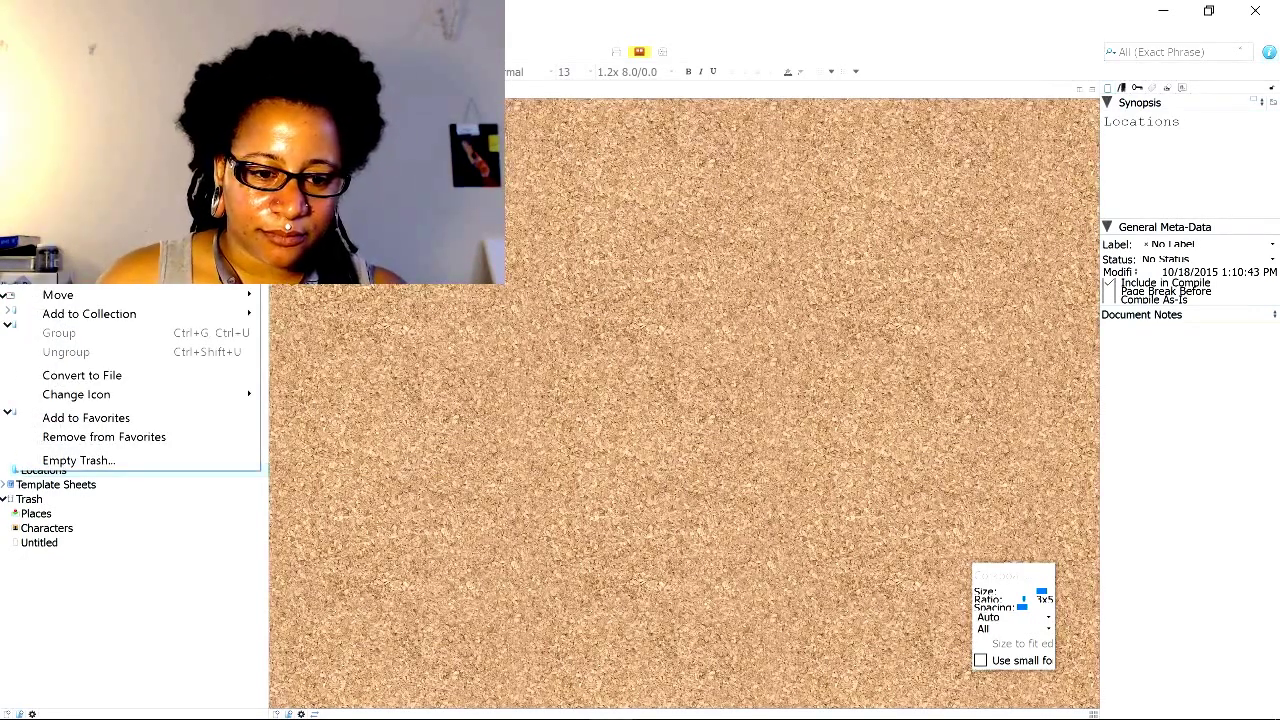
click(300, 200)
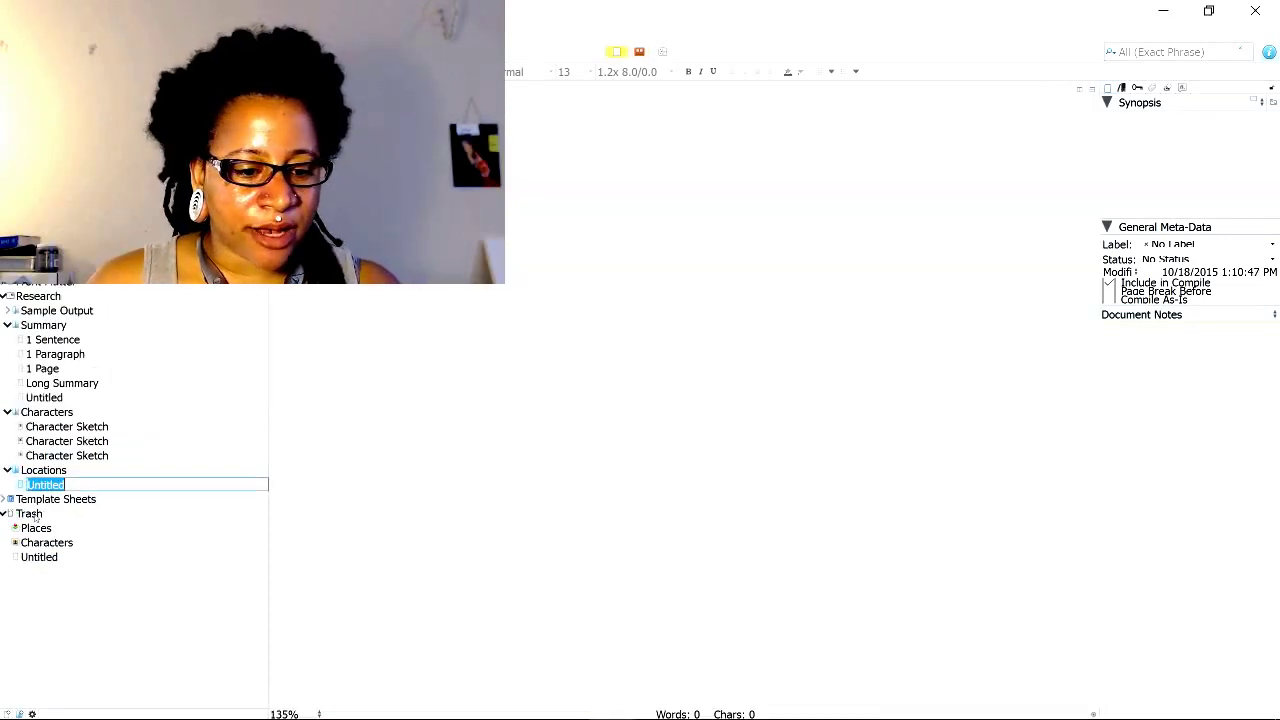
key(Return)
- Add a Setting Sketch from the template to the Locations folder and nest the untitled document under it
right_click(38, 471)
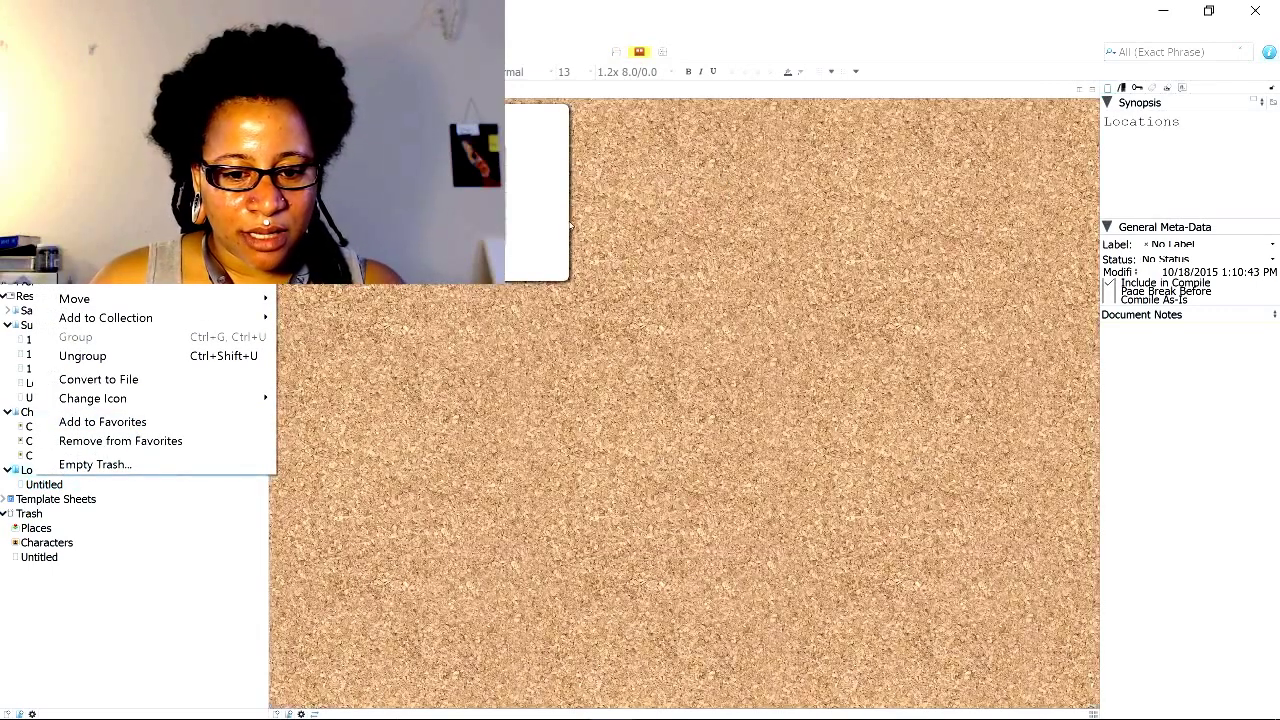
mouse_move(400, 193)
click(566, 212)
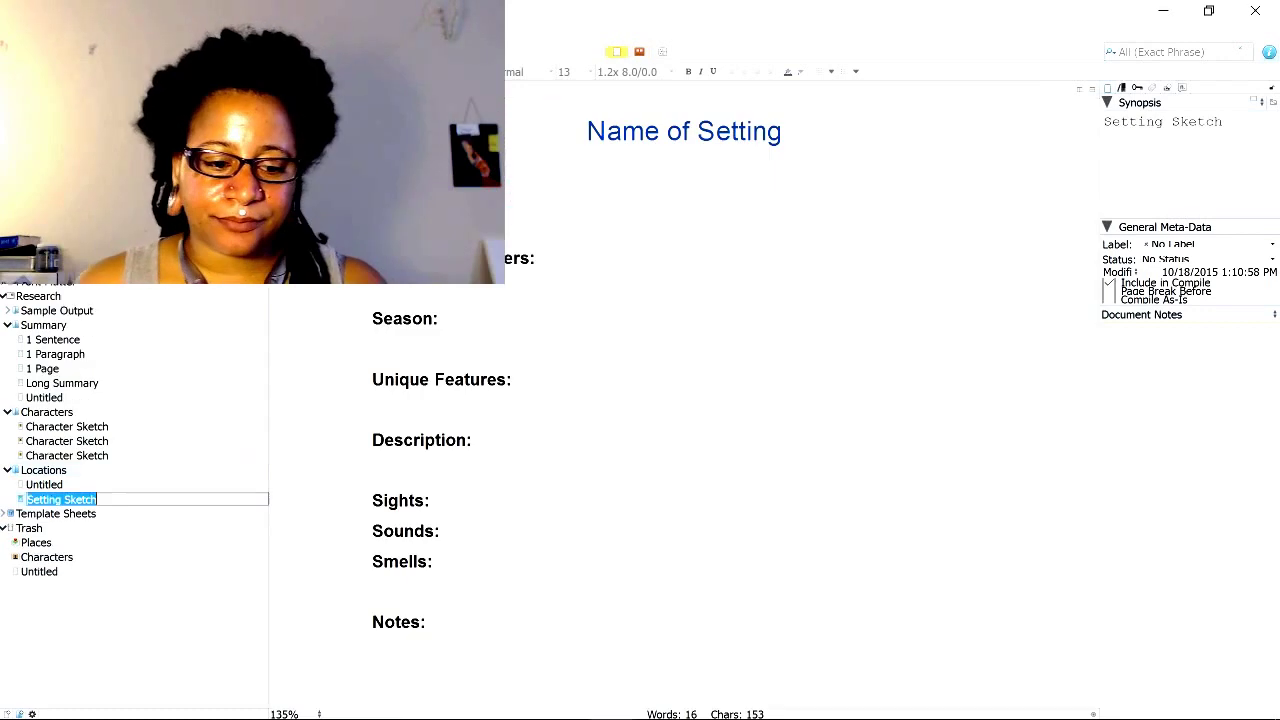
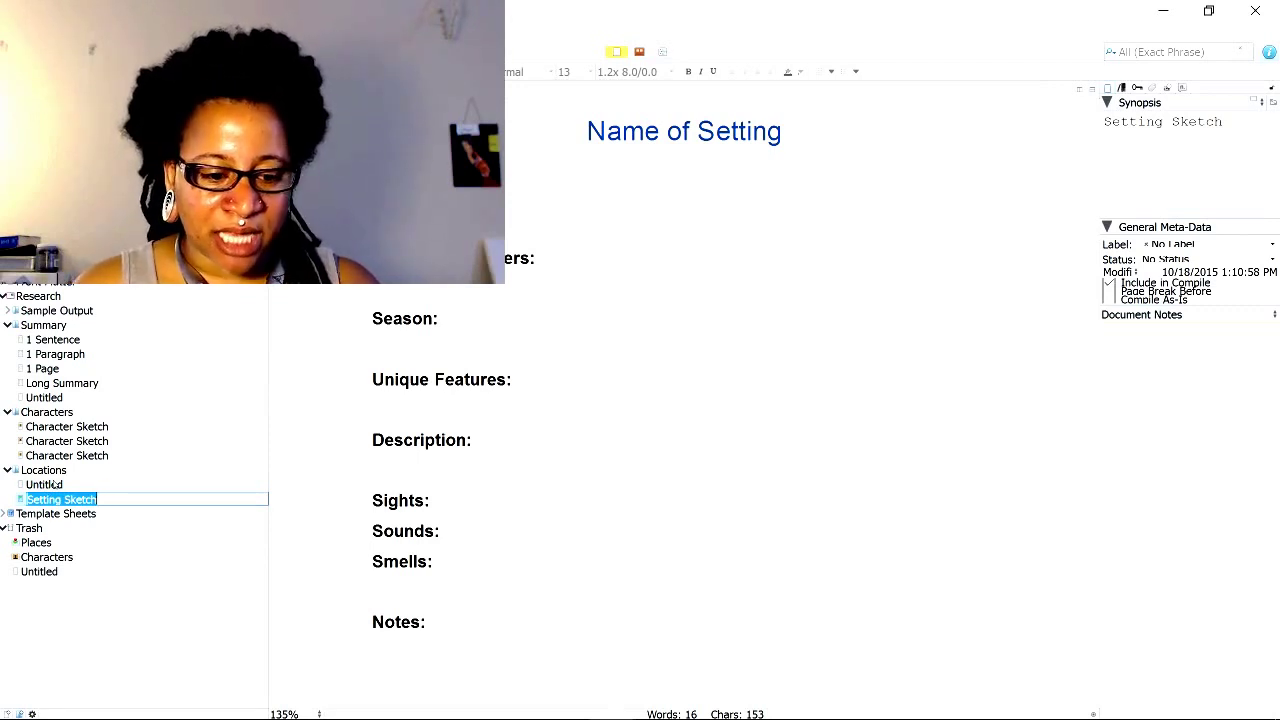
drag(53, 484, 73, 501)
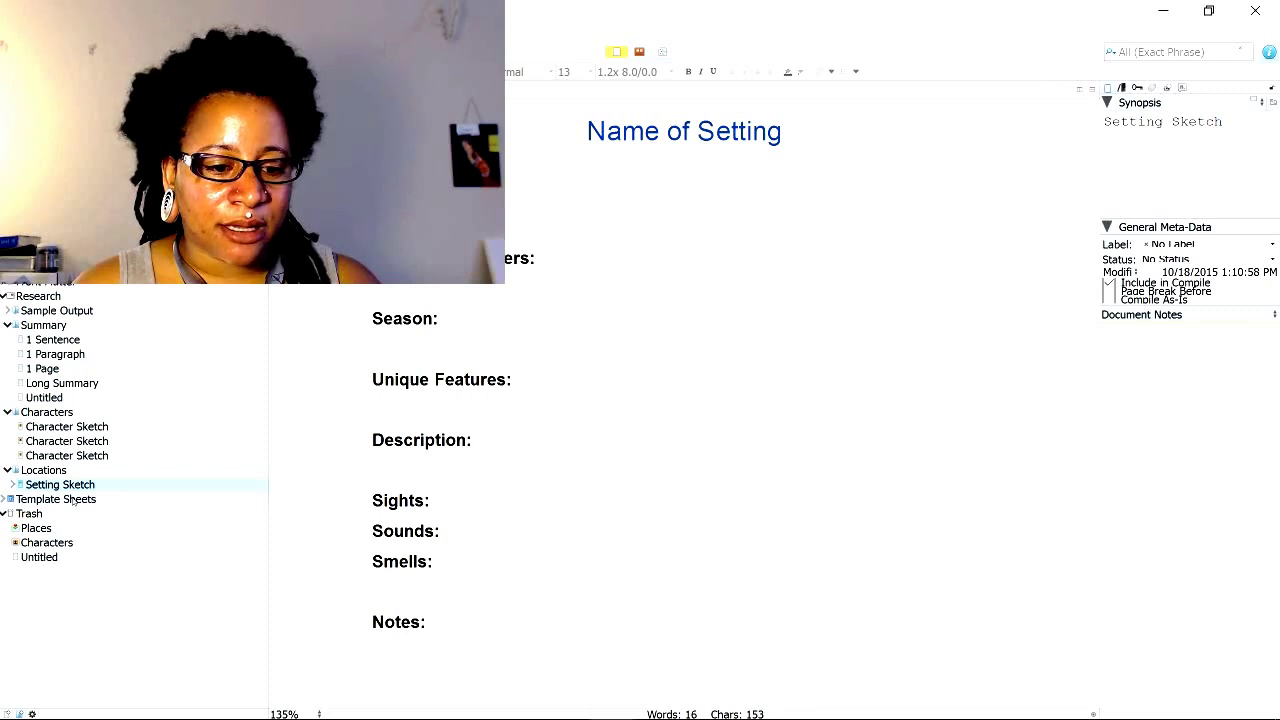
- Add a blank, untitled document nested under the first Character Sketch and expand that sketch to show it
click(58, 427)
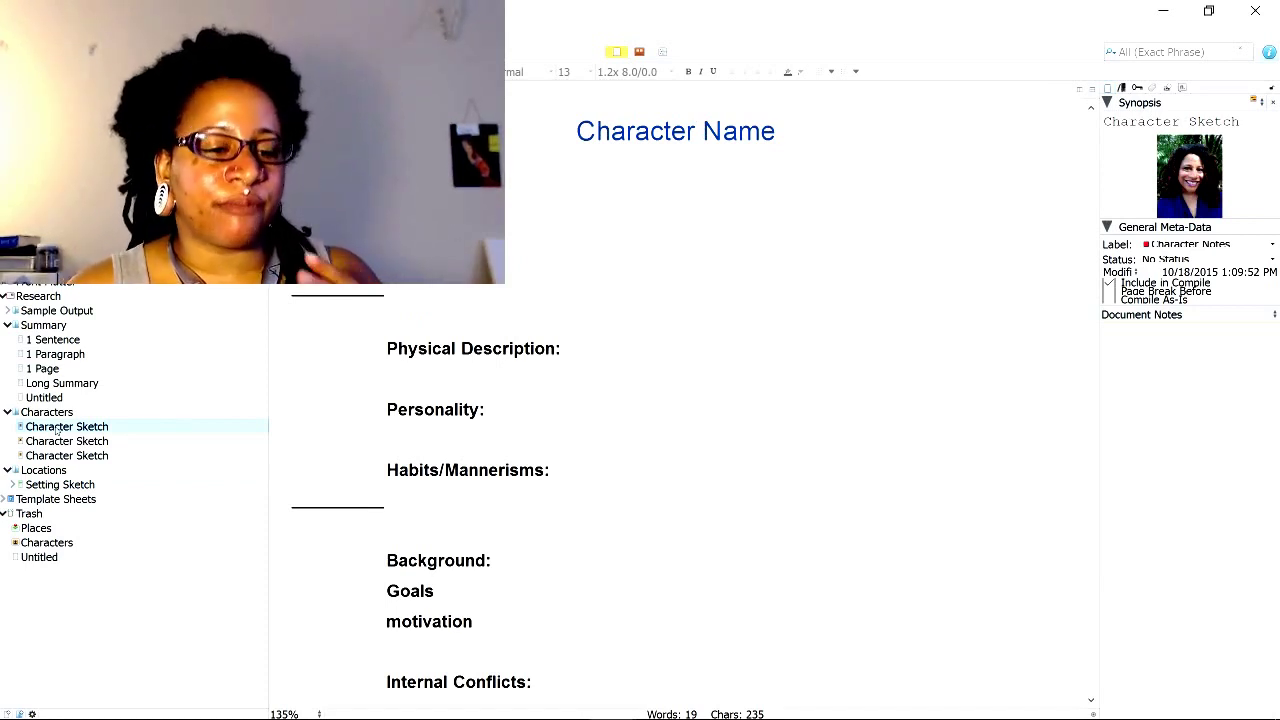
right_click(58, 428)
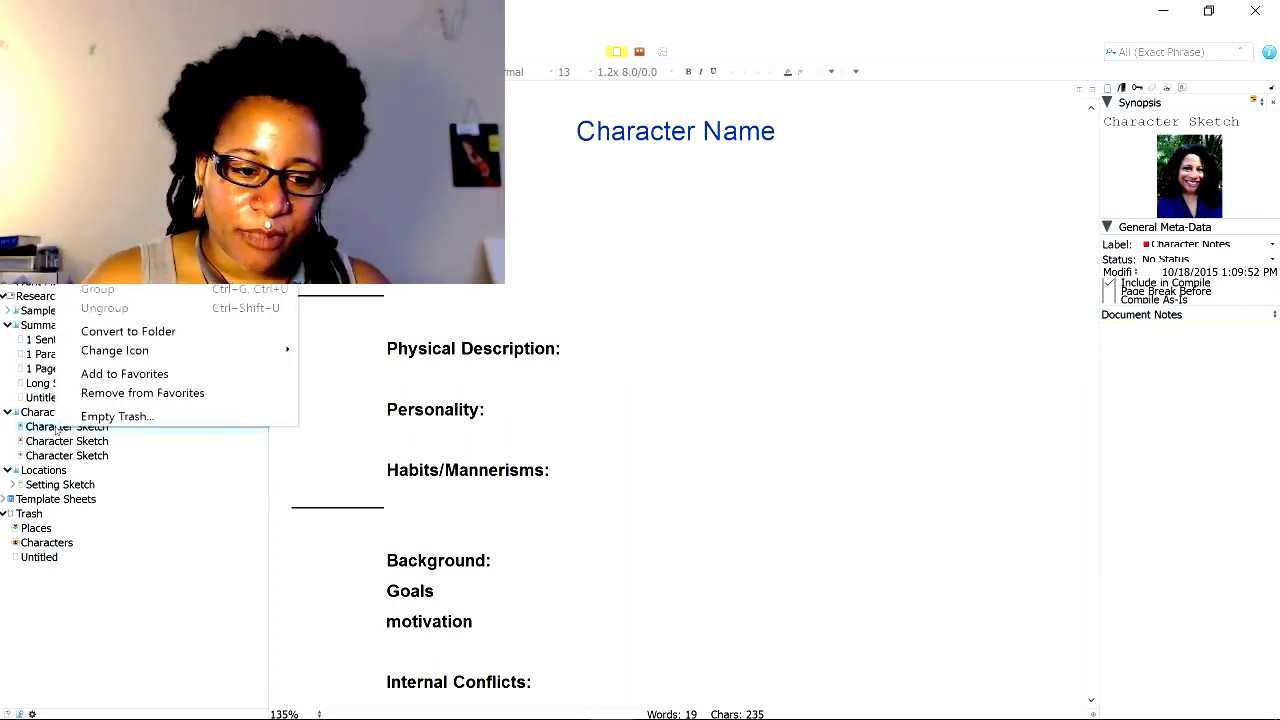
mouse_move(150, 106)
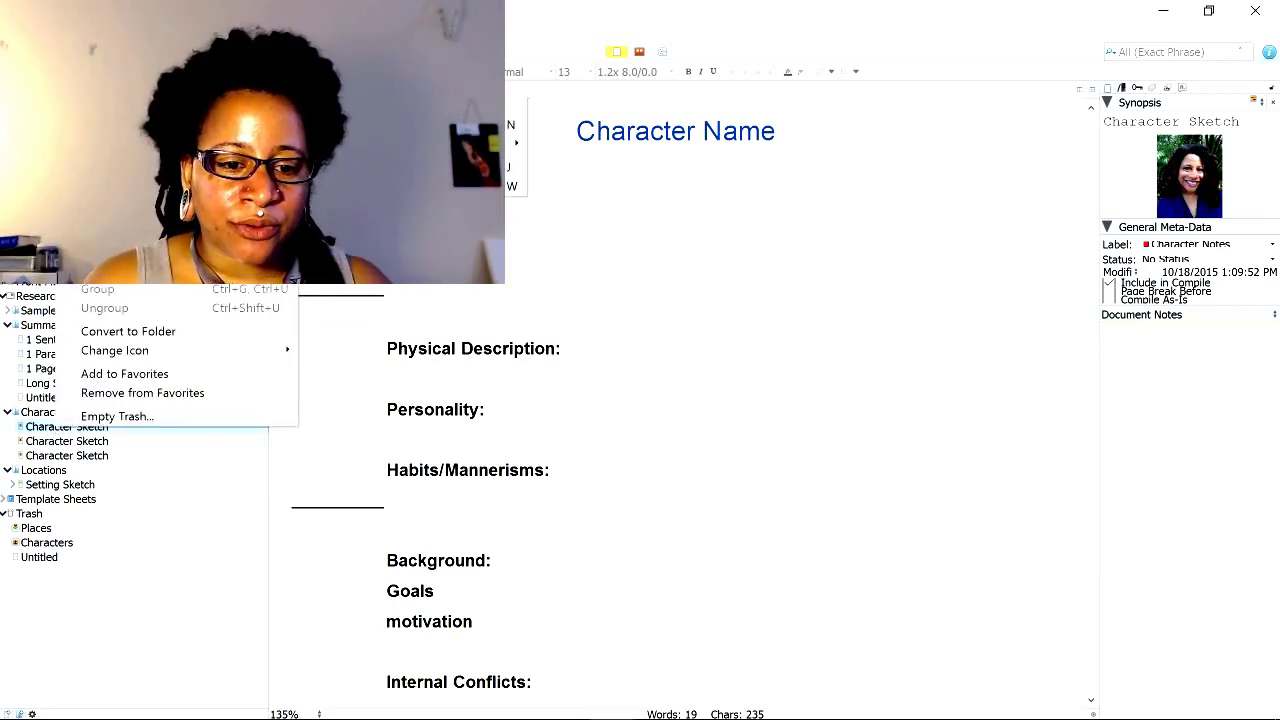
click(400, 105)
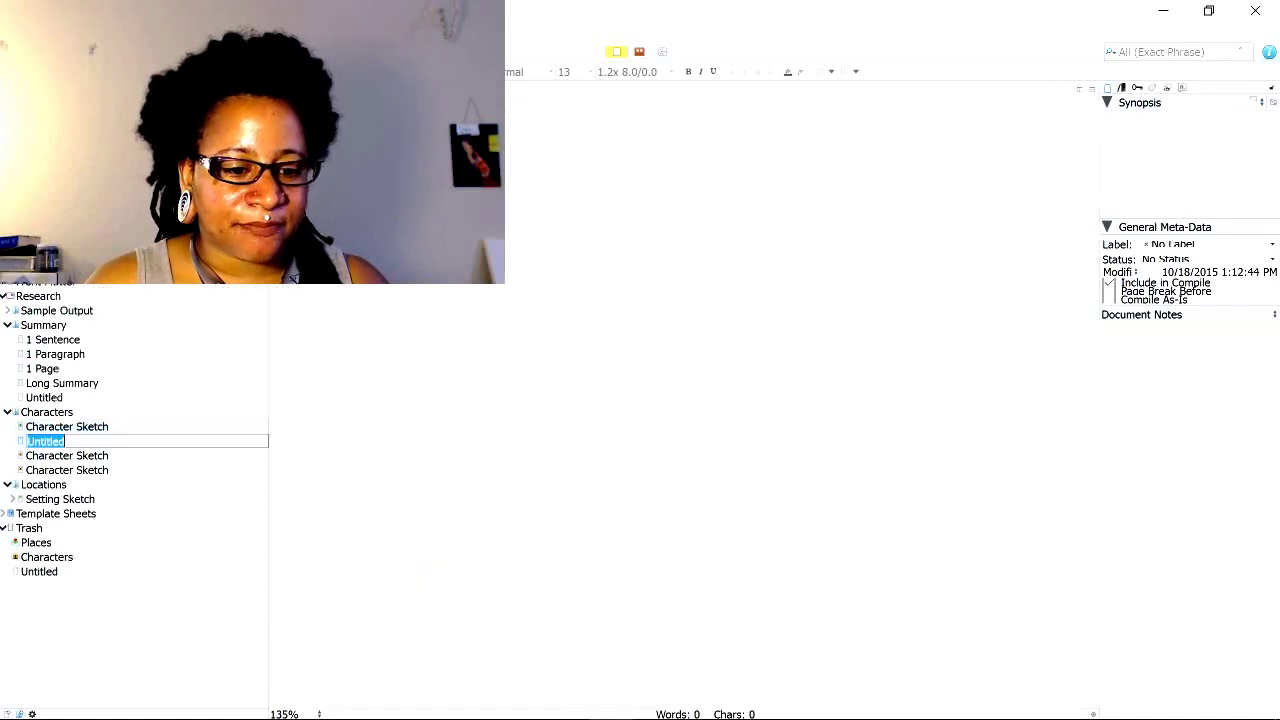
key(Return)
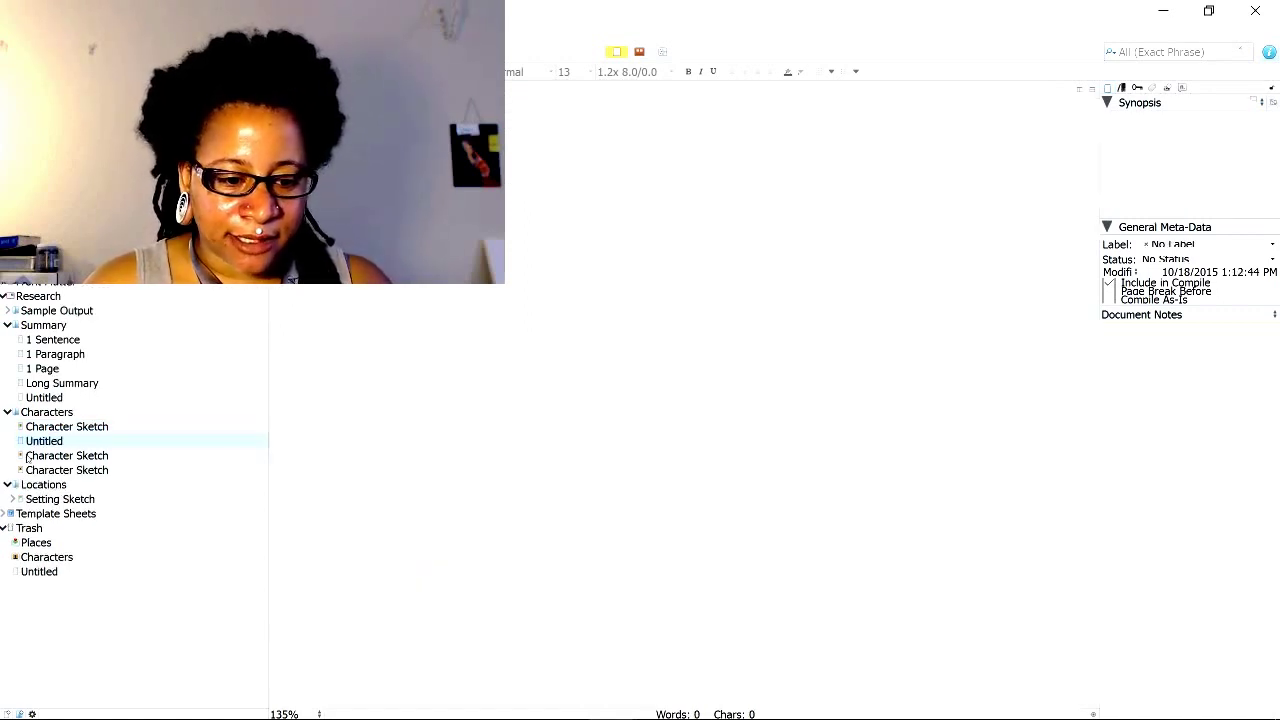
drag(30, 441, 30, 428)
click(12, 427)
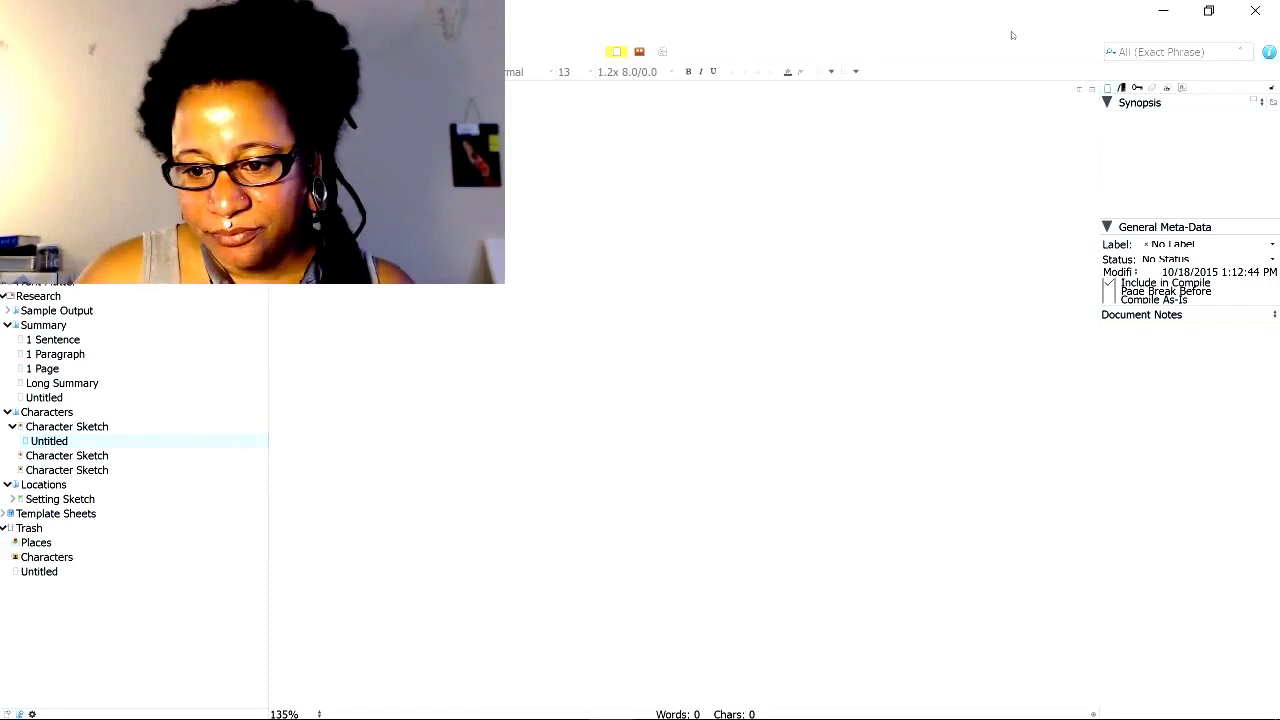
- Restore the window to a smaller size and move the untitled document from the Summary folder to the Trash
click(1222, 8)
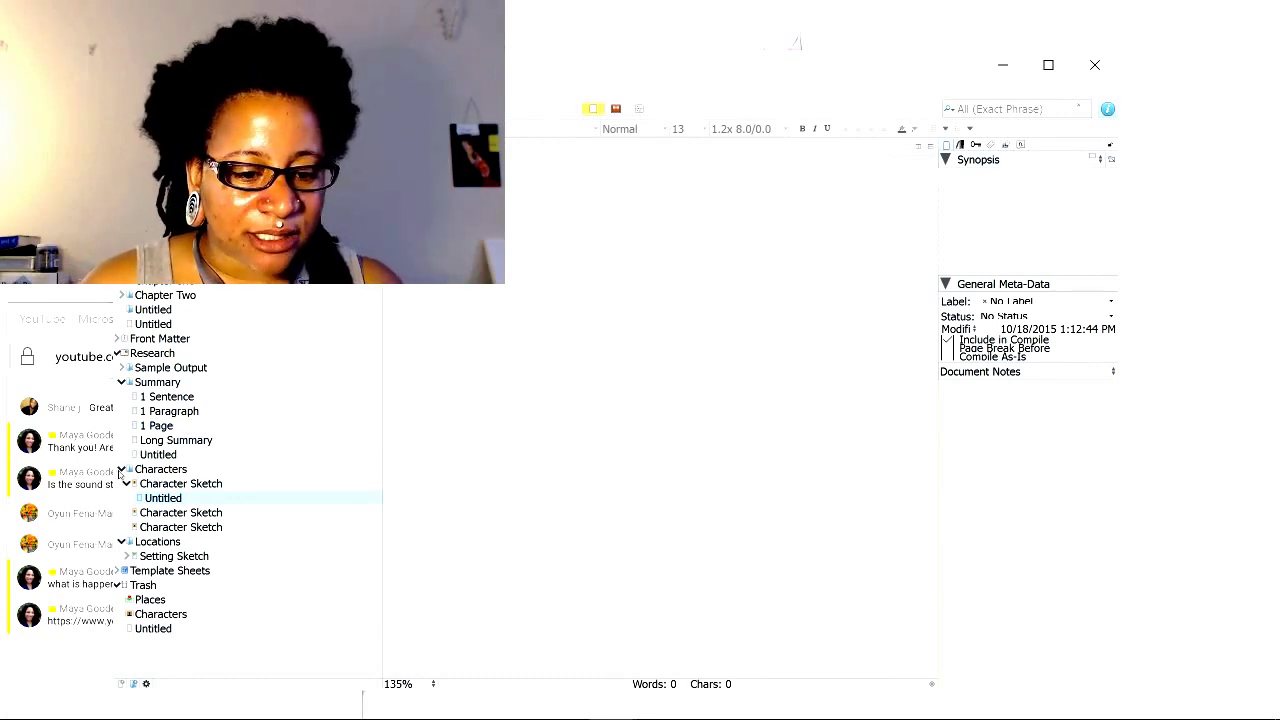
click(120, 472)
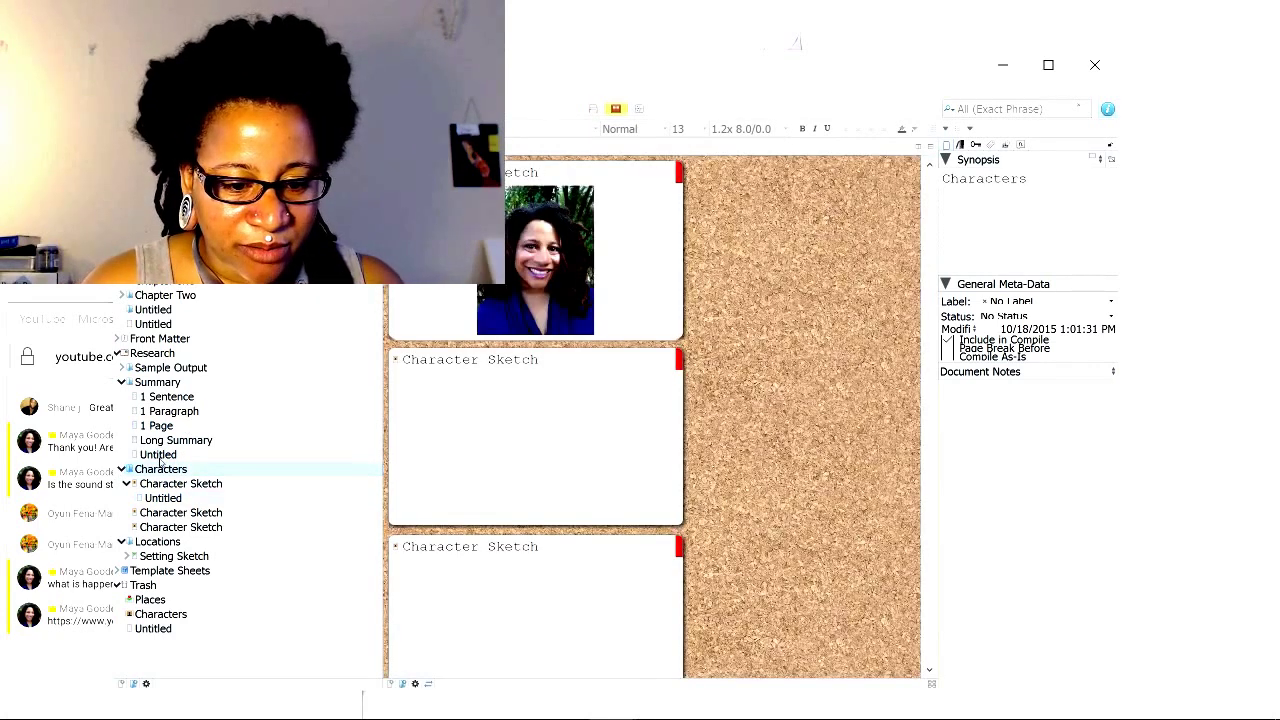
click(158, 456)
right_click(160, 458)
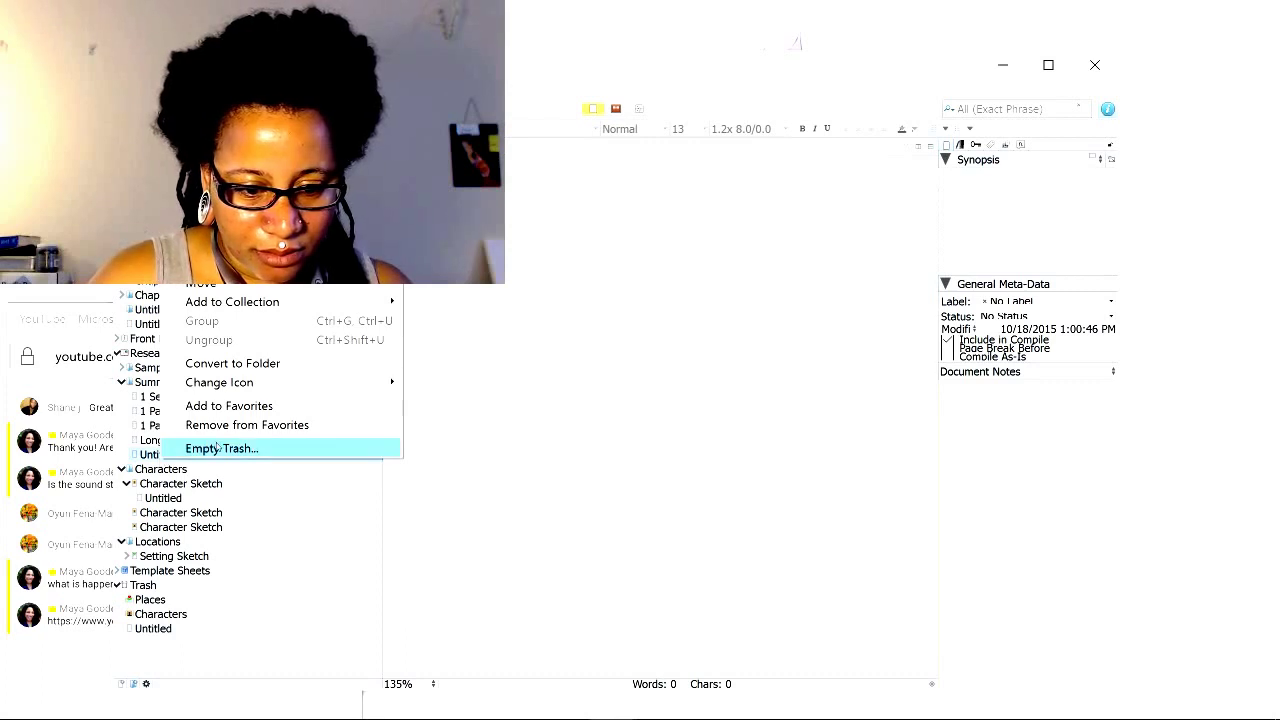
click(217, 447)
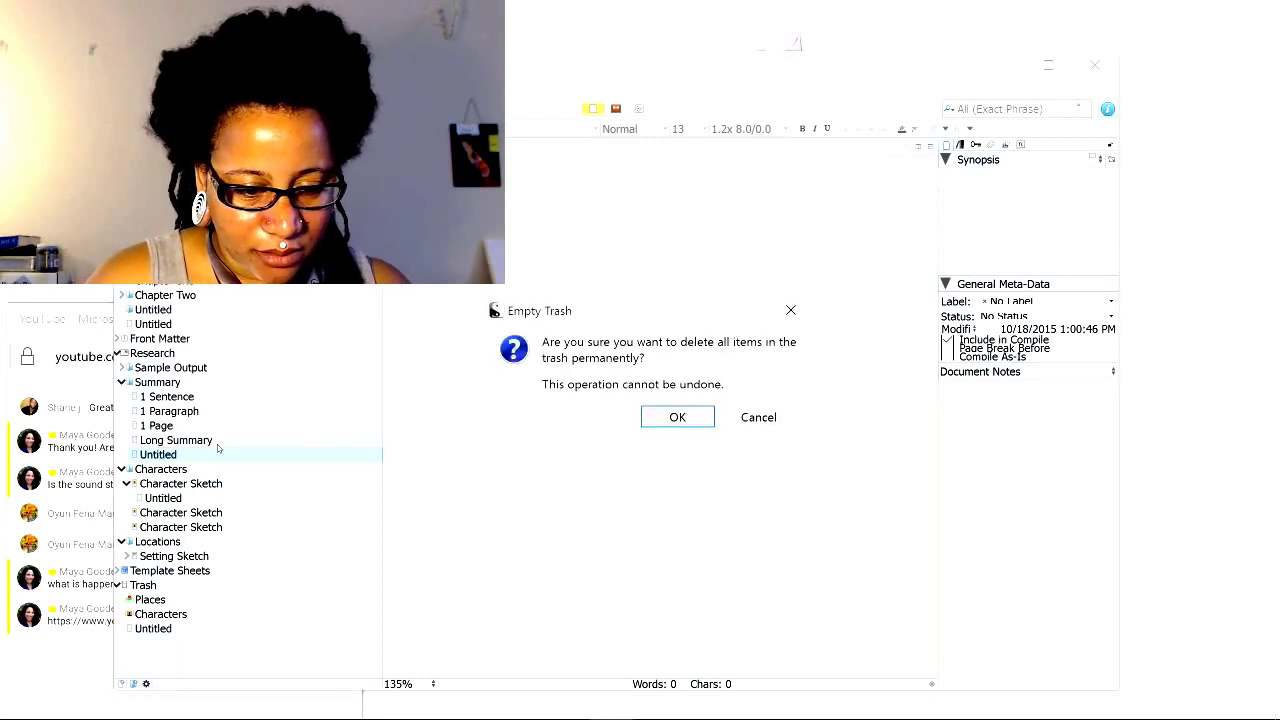
click(790, 310)
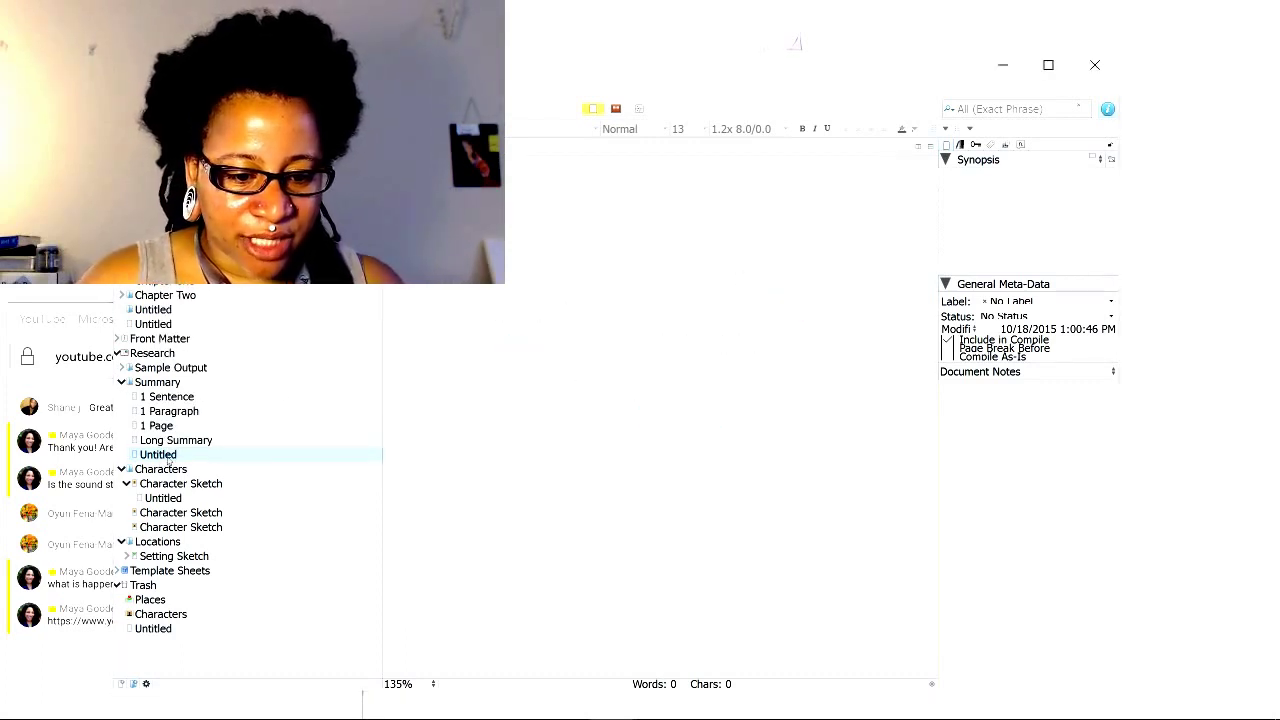
mouse_move(168, 458)
mouse_down()
mouse_move(157, 561)
mouse_move(175, 587)
mouse_up()
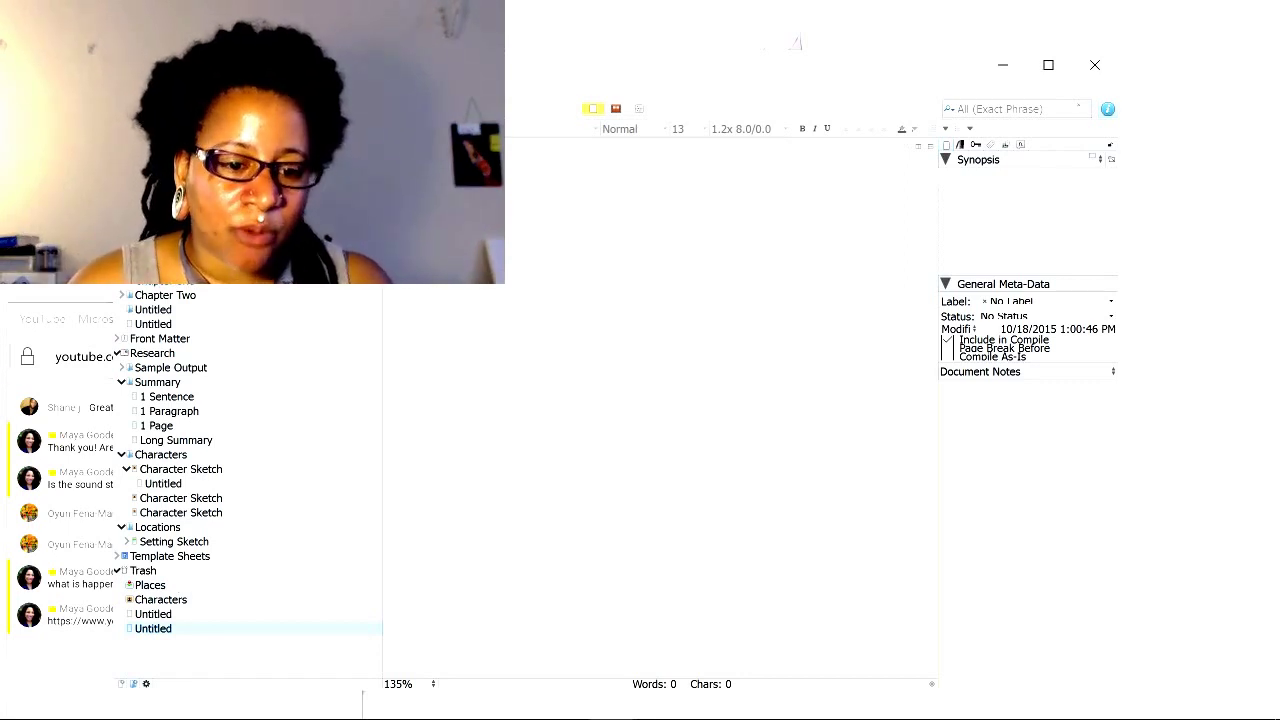
- Set the project targets to 50000 words for the manuscript and 1667 words for the session
click(229, 86)
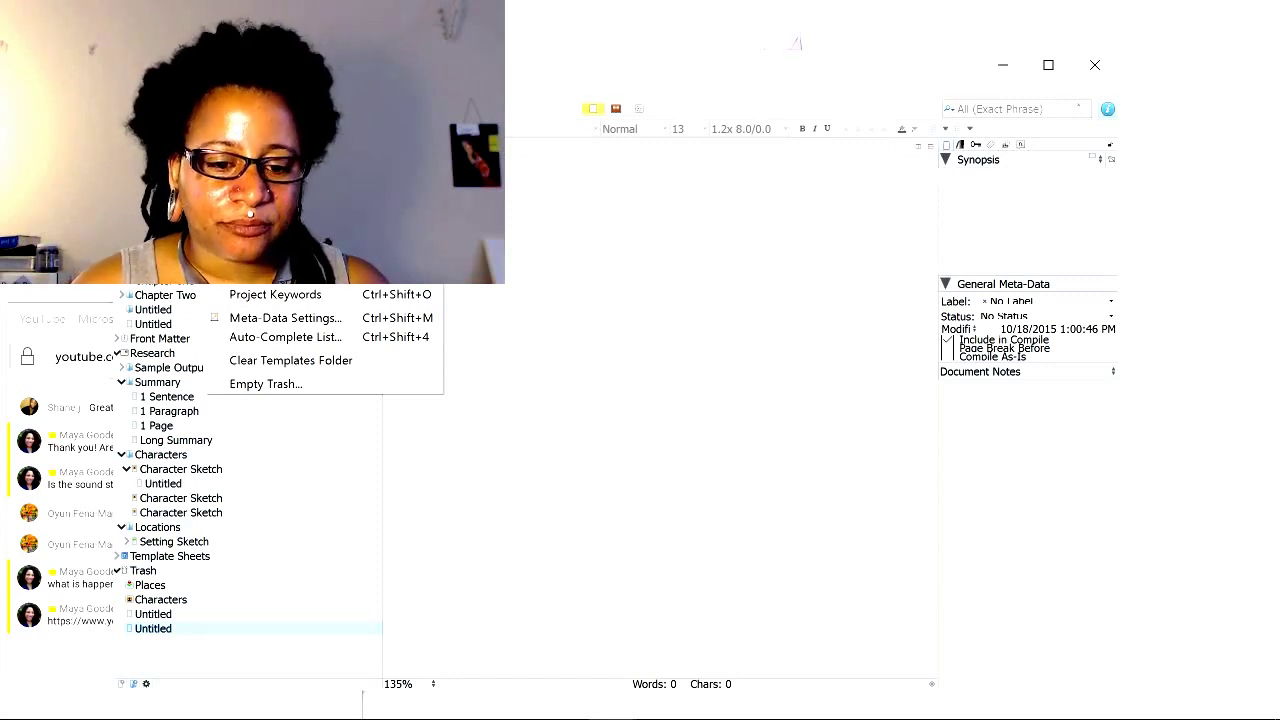
click(284, 107)
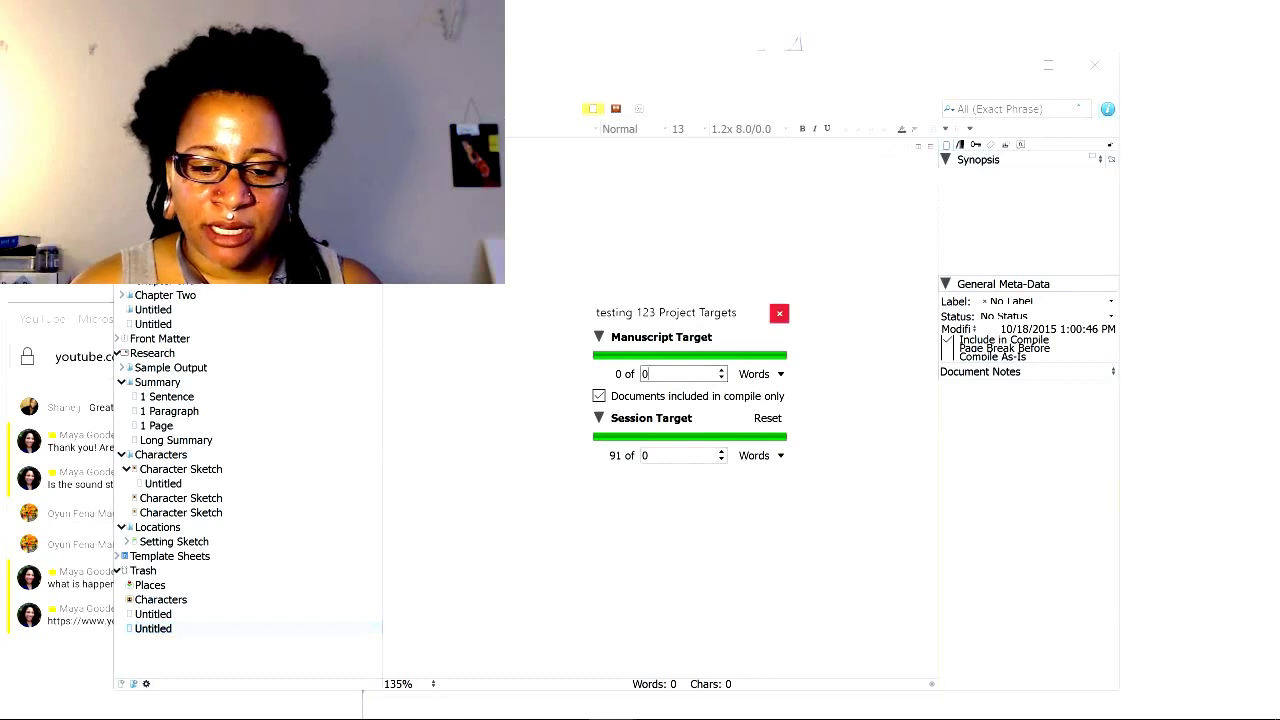
text(50000)
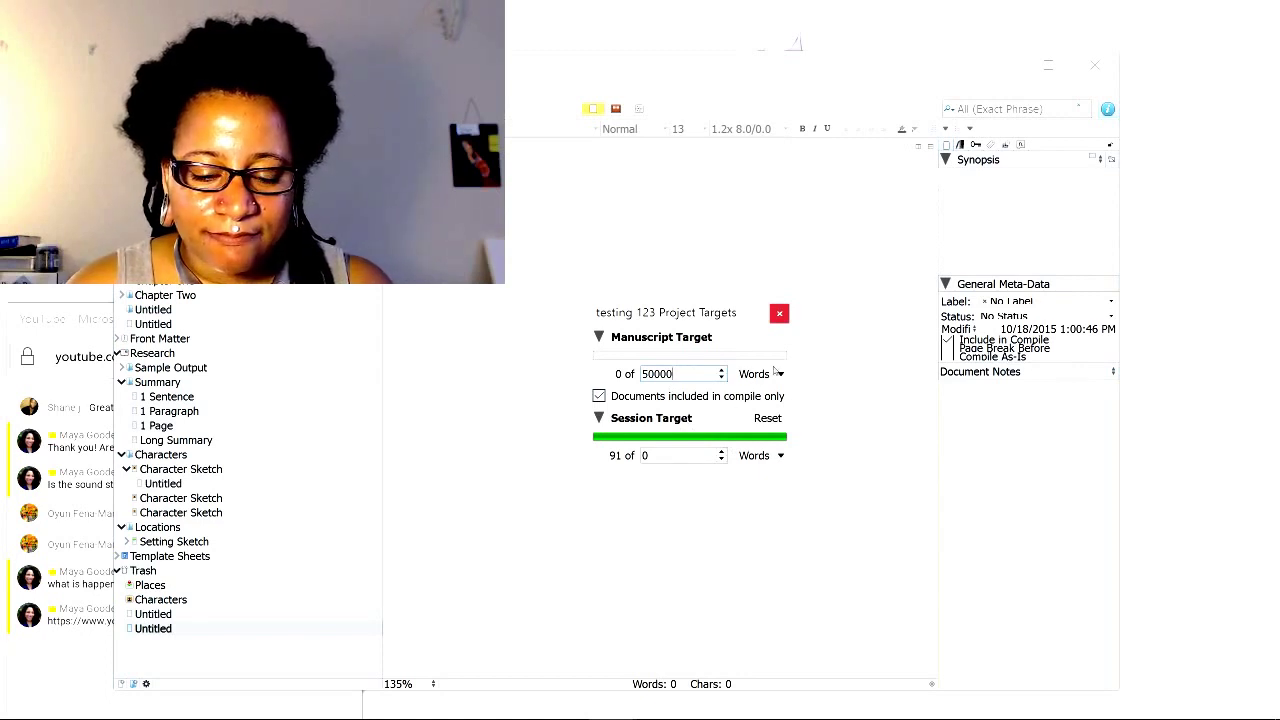
click(675, 455)
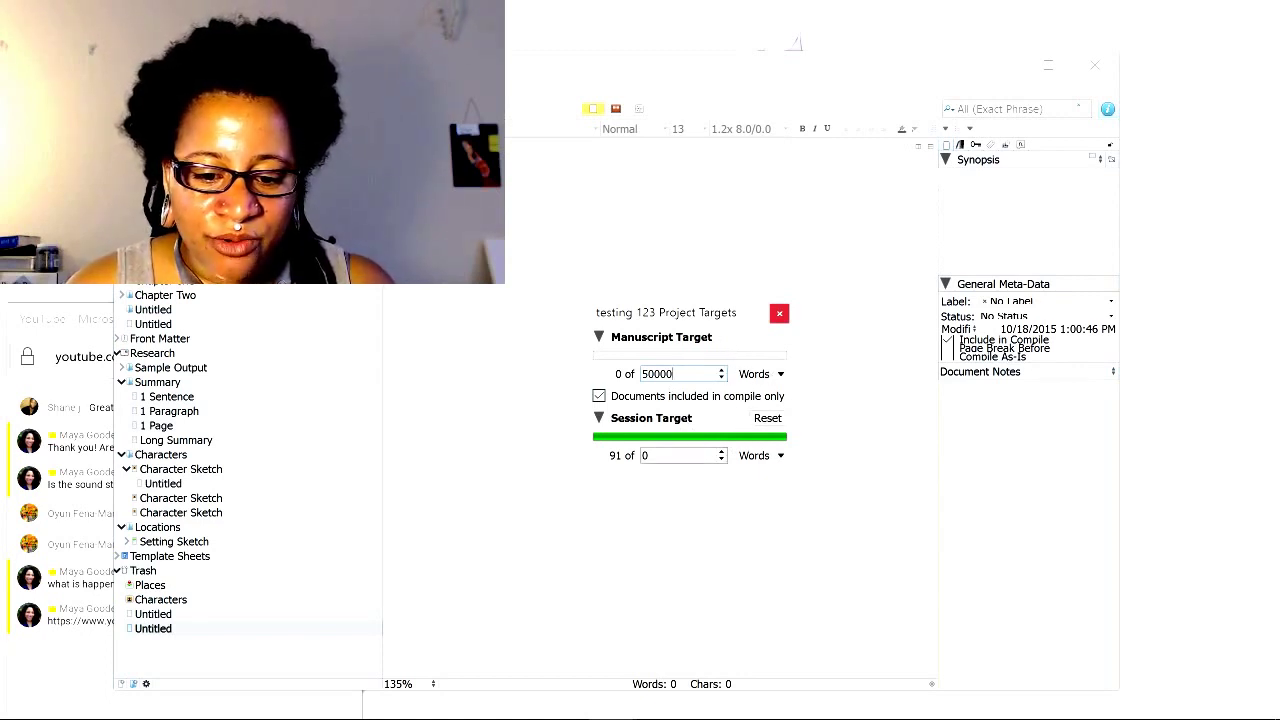
key(BackSpace)
text(1)
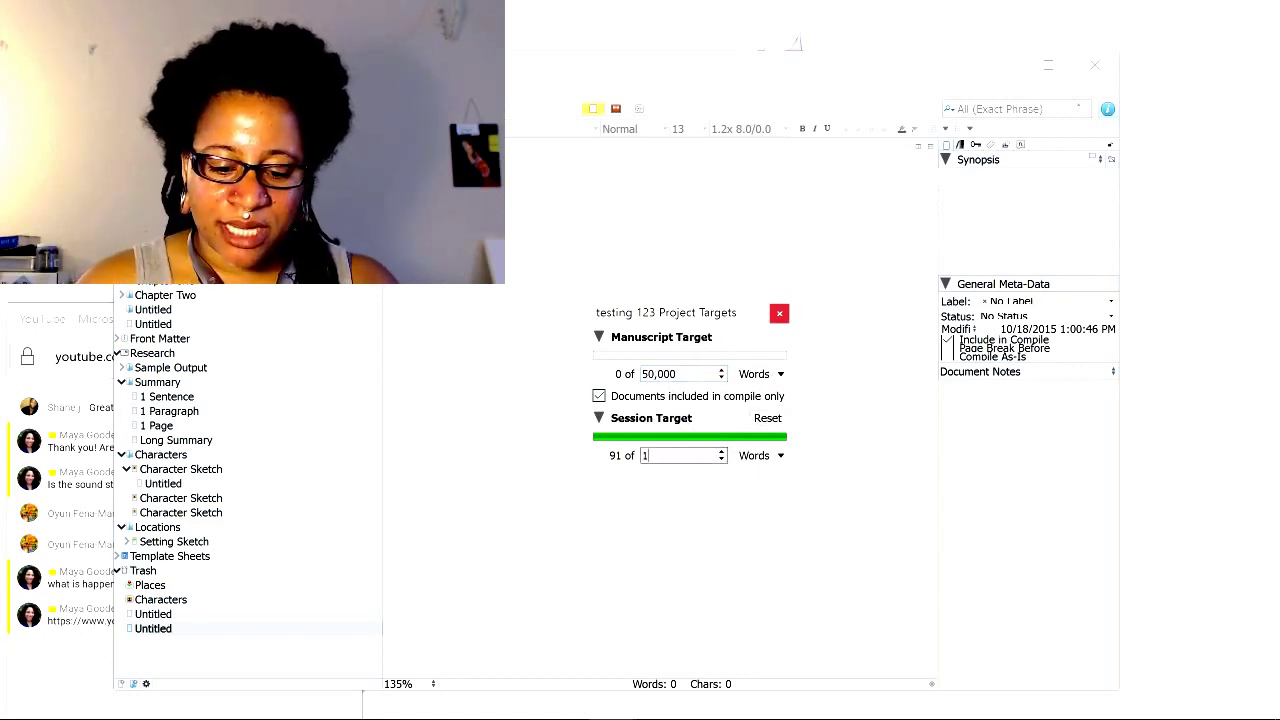
text(667)
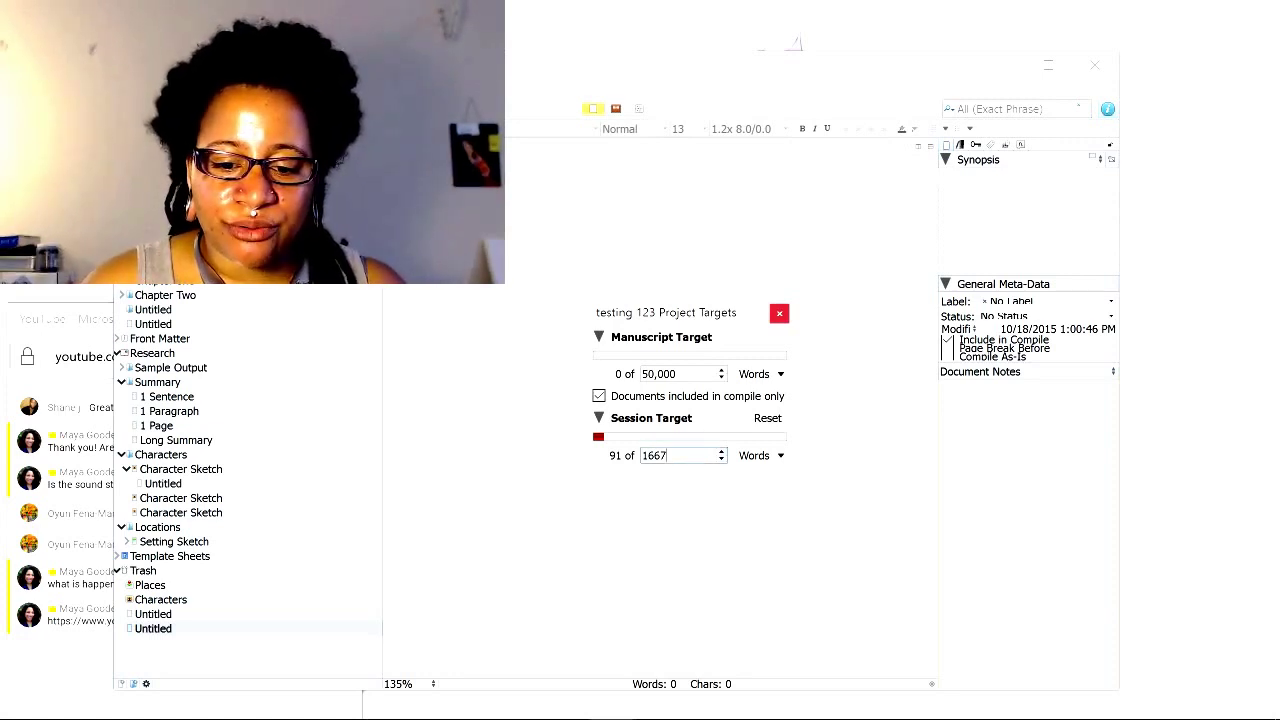
click(779, 313)
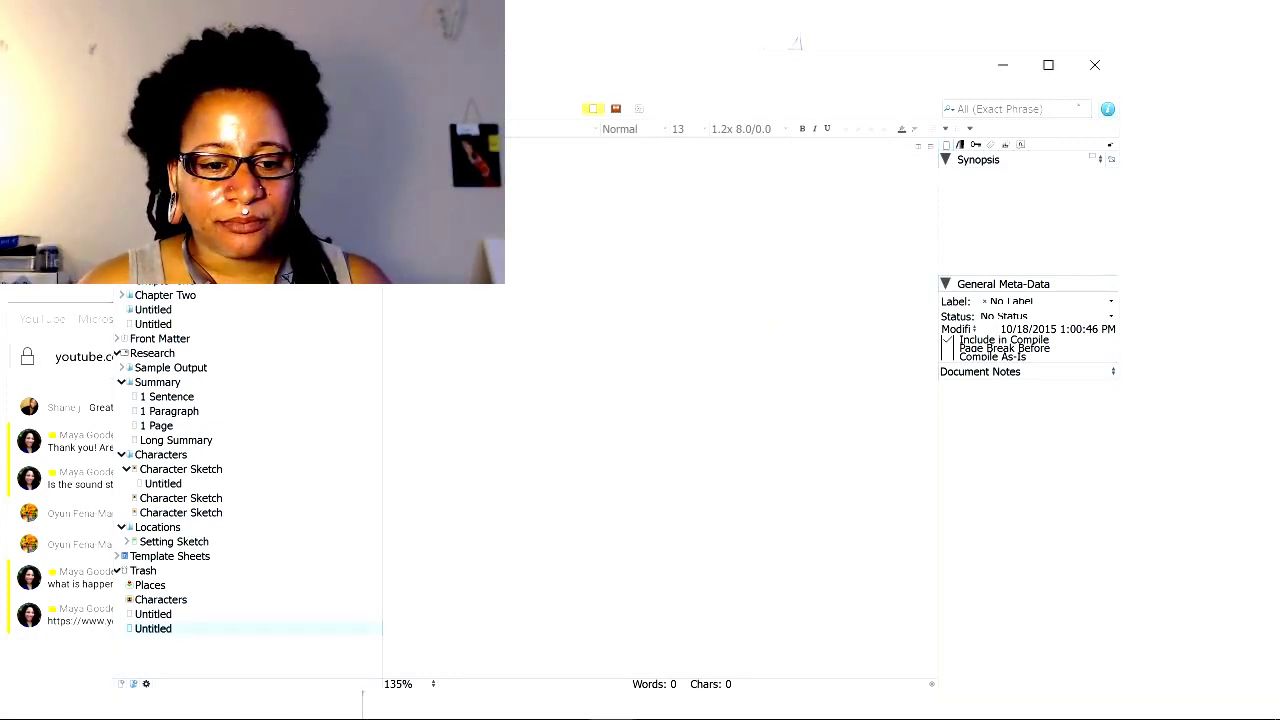
- Examine the Project Statistics for the manuscript and the current selection
click(228, 86)
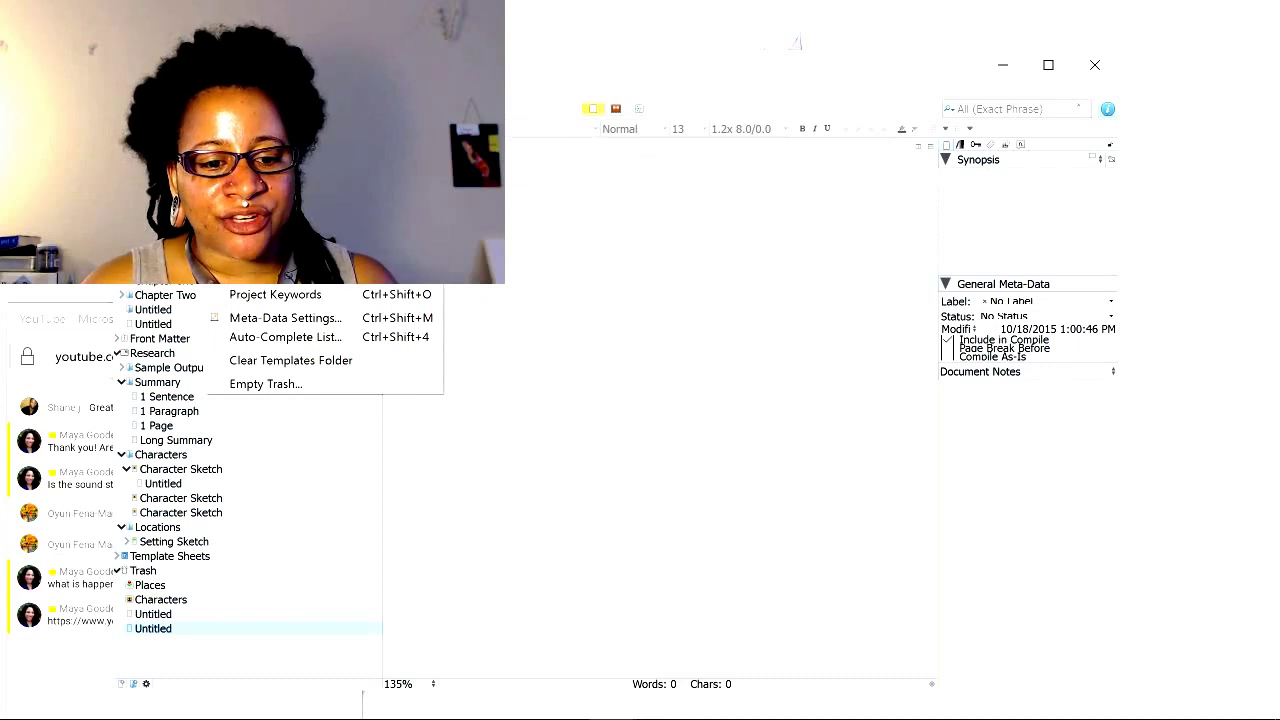
click(280, 233)
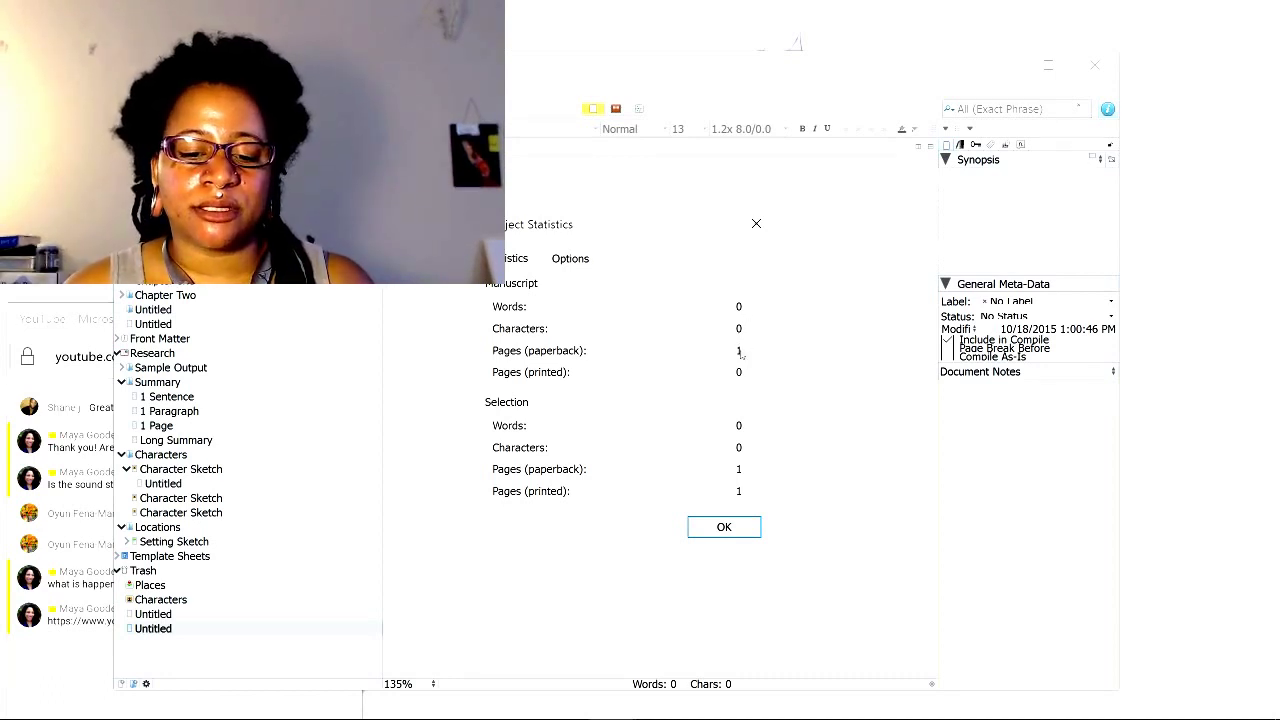
click(733, 527)
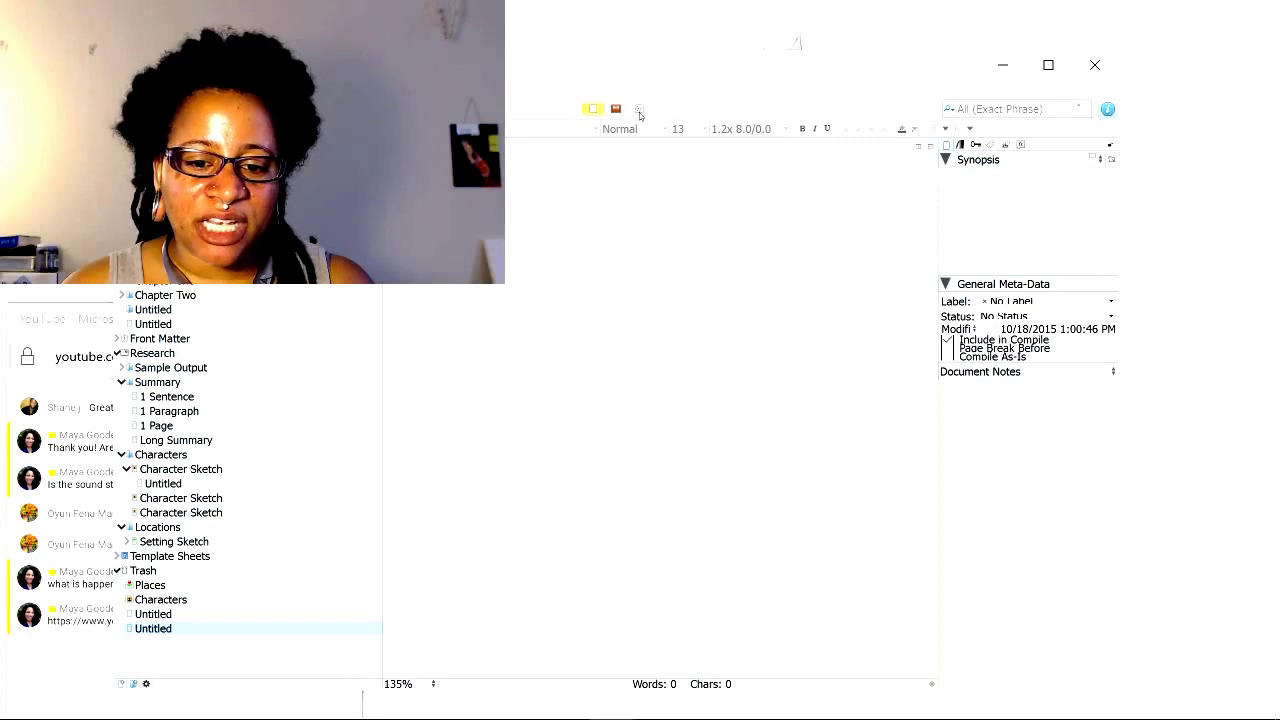
- Show the manuscript folder's contents in the outliner and hide the Inspector
click(639, 111)
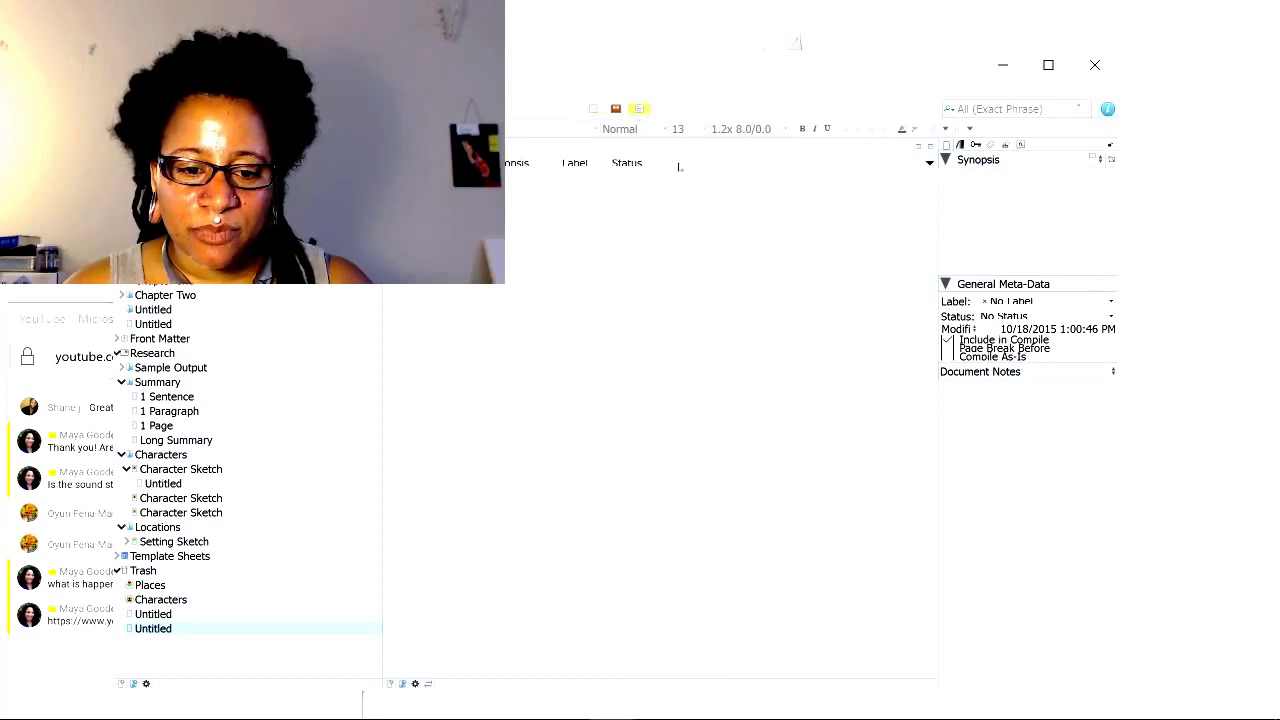
click(155, 166)
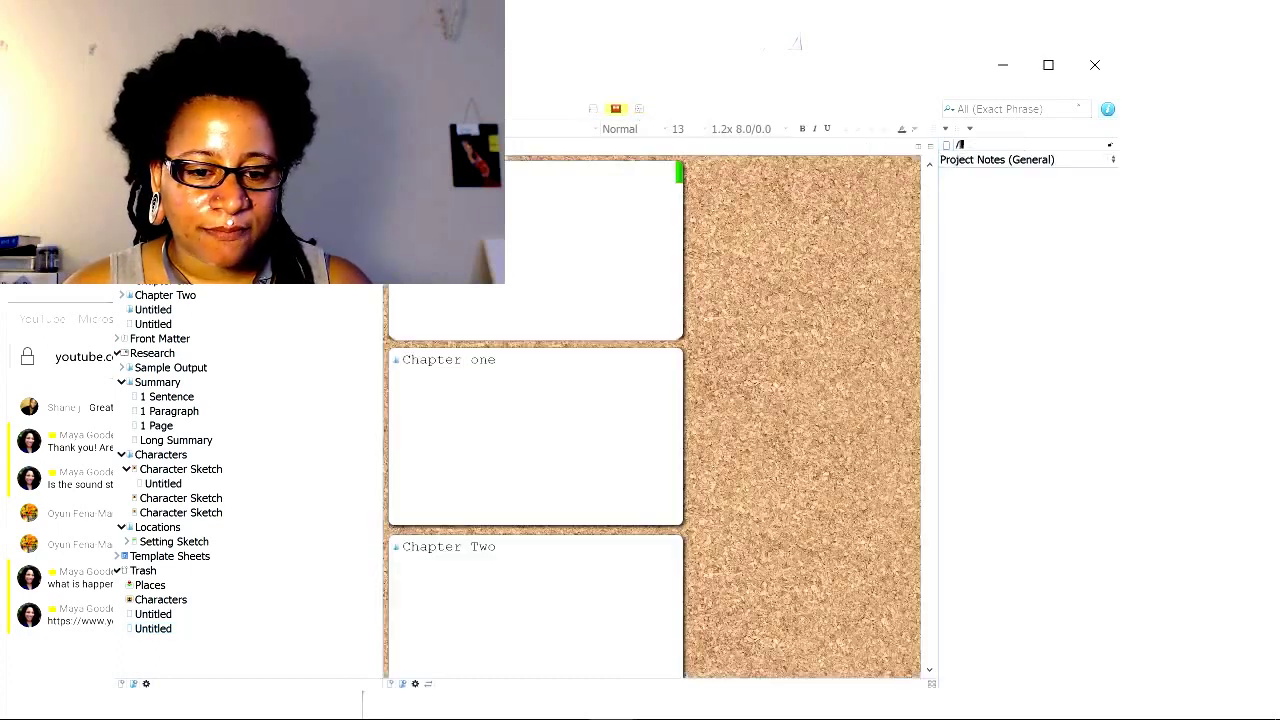
click(643, 114)
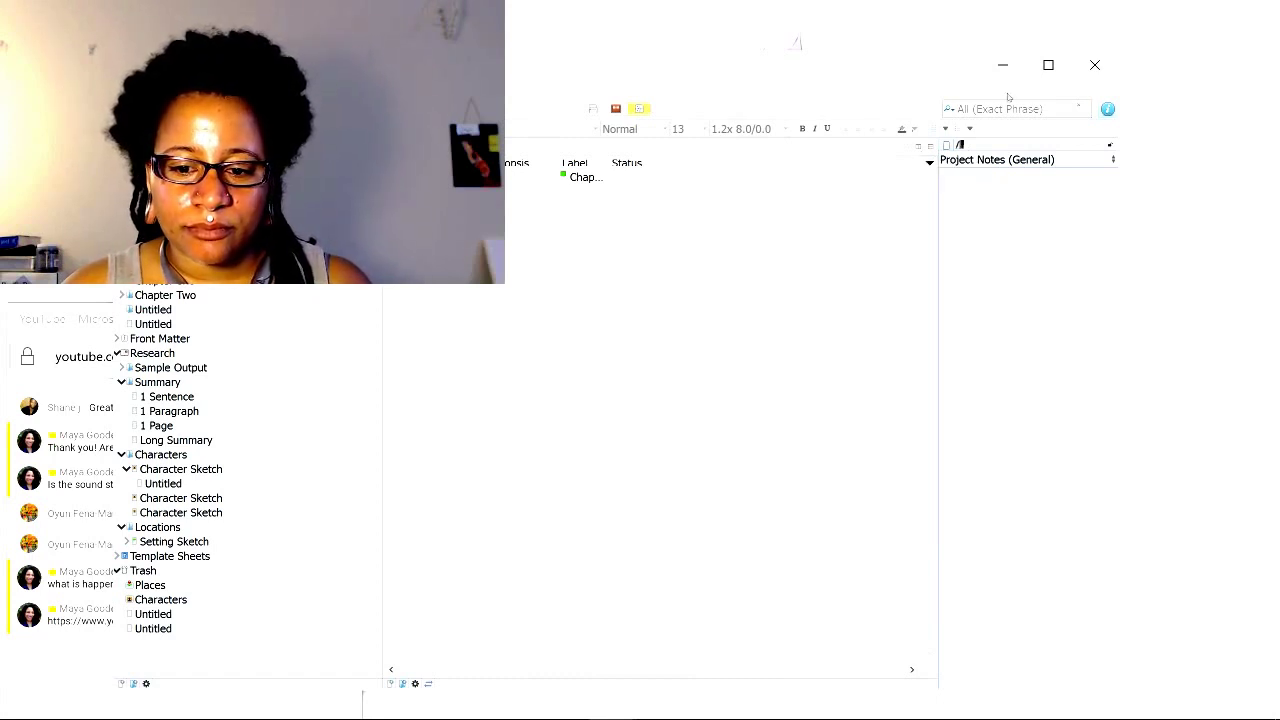
click(1109, 109)
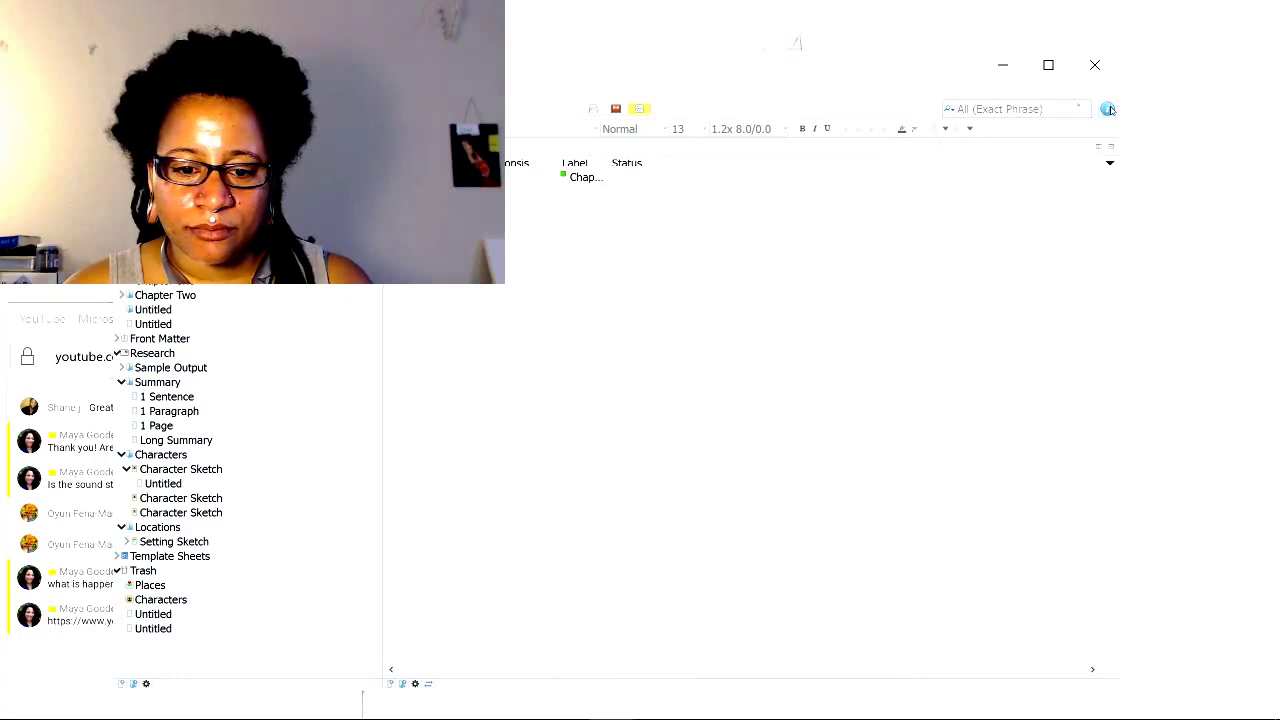
- Add the Total Word Count and Target columns to the outliner and widen the Total Word Count column
click(1110, 164)
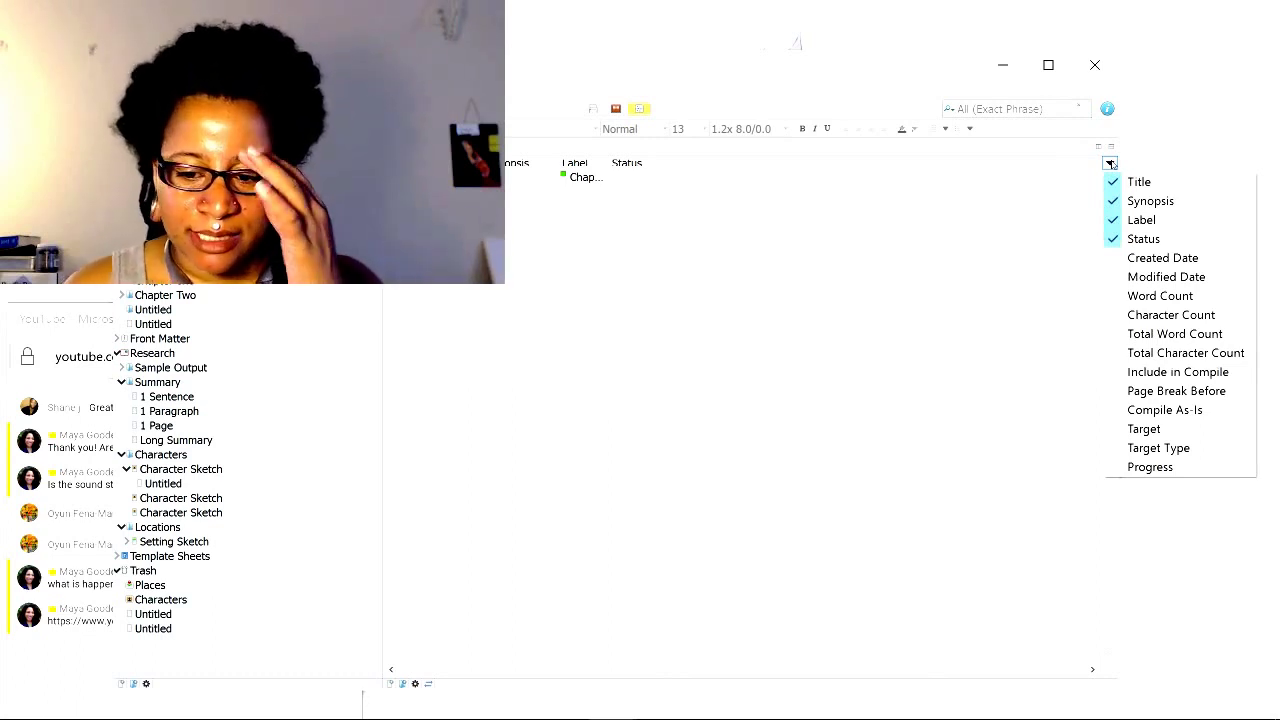
click(1181, 335)
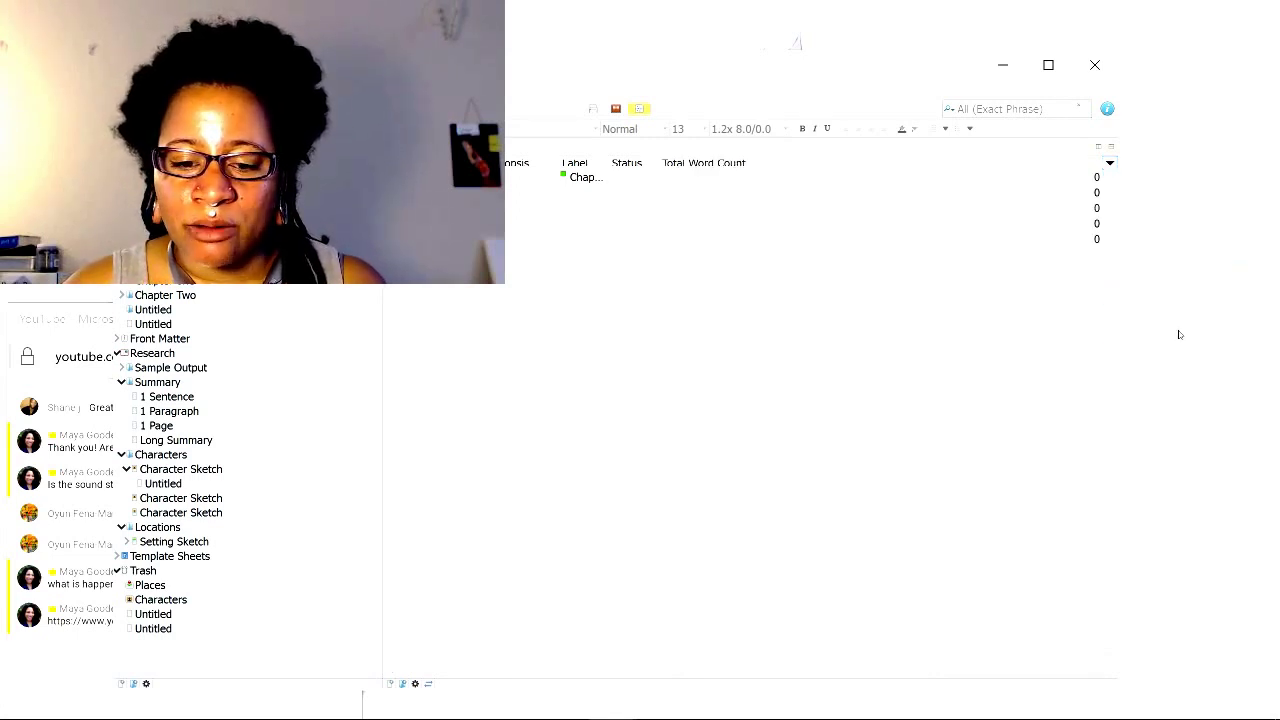
click(1110, 163)
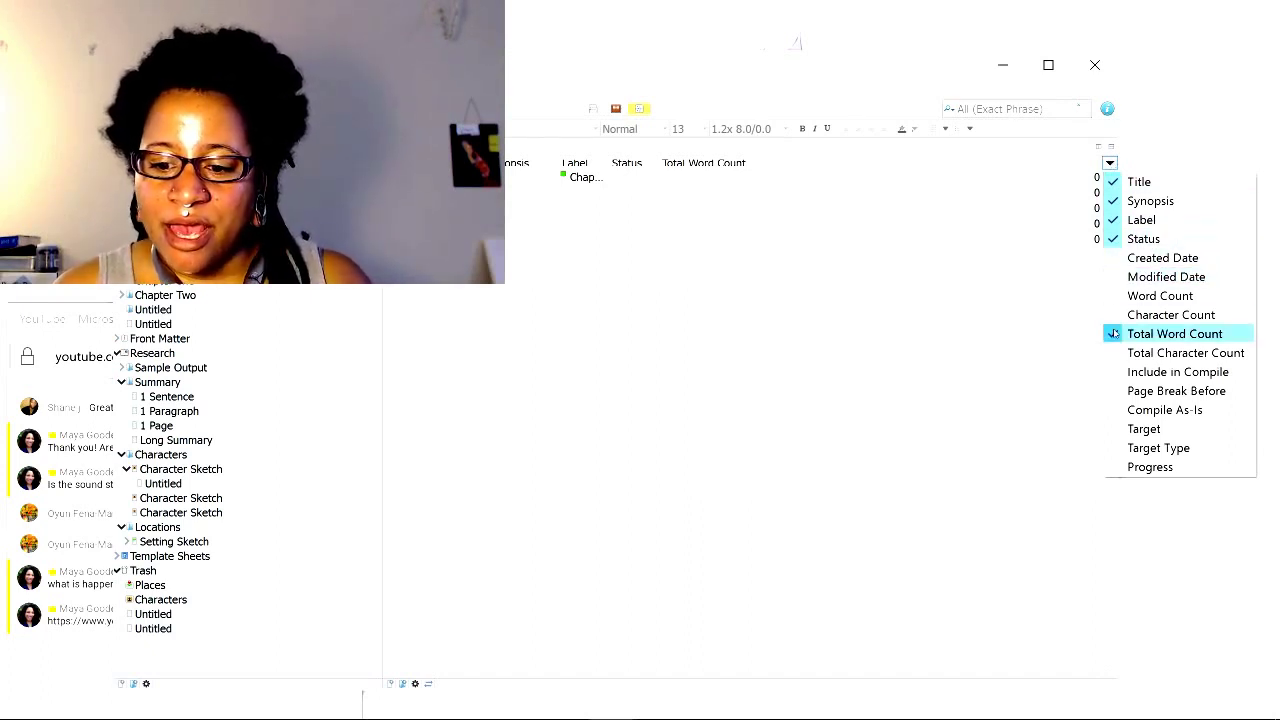
click(1133, 430)
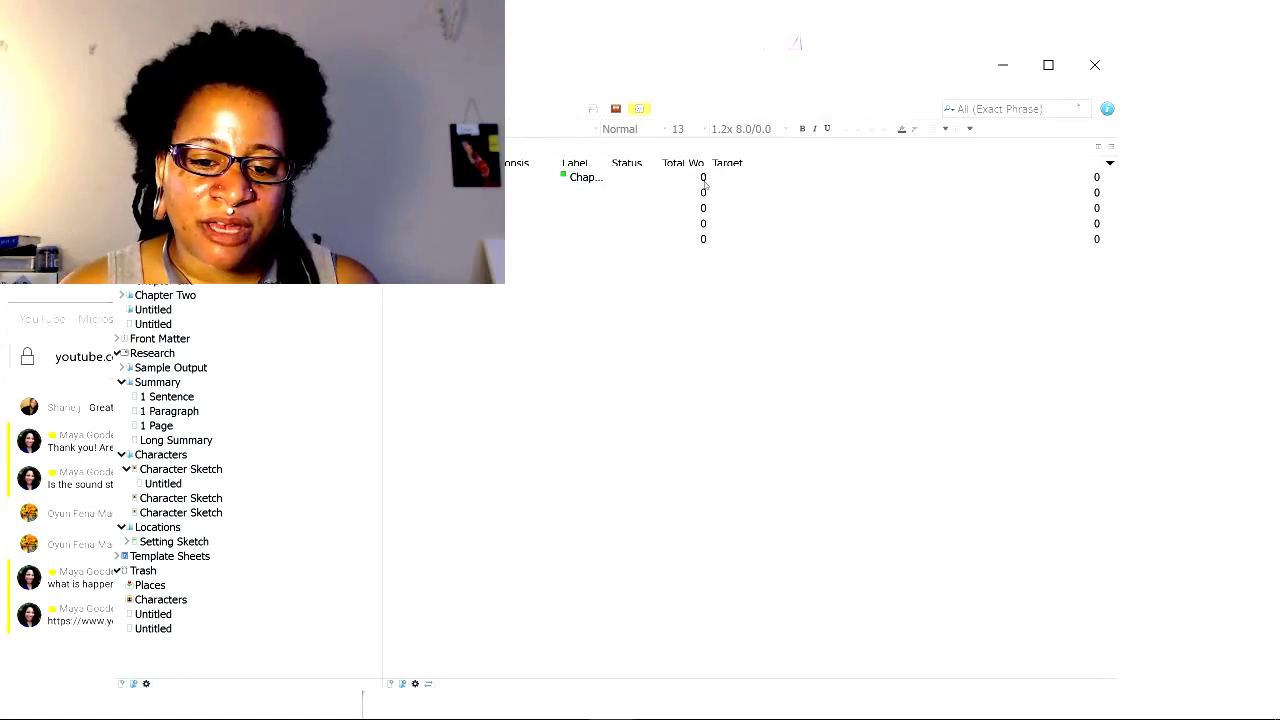
drag(707, 162, 742, 162)
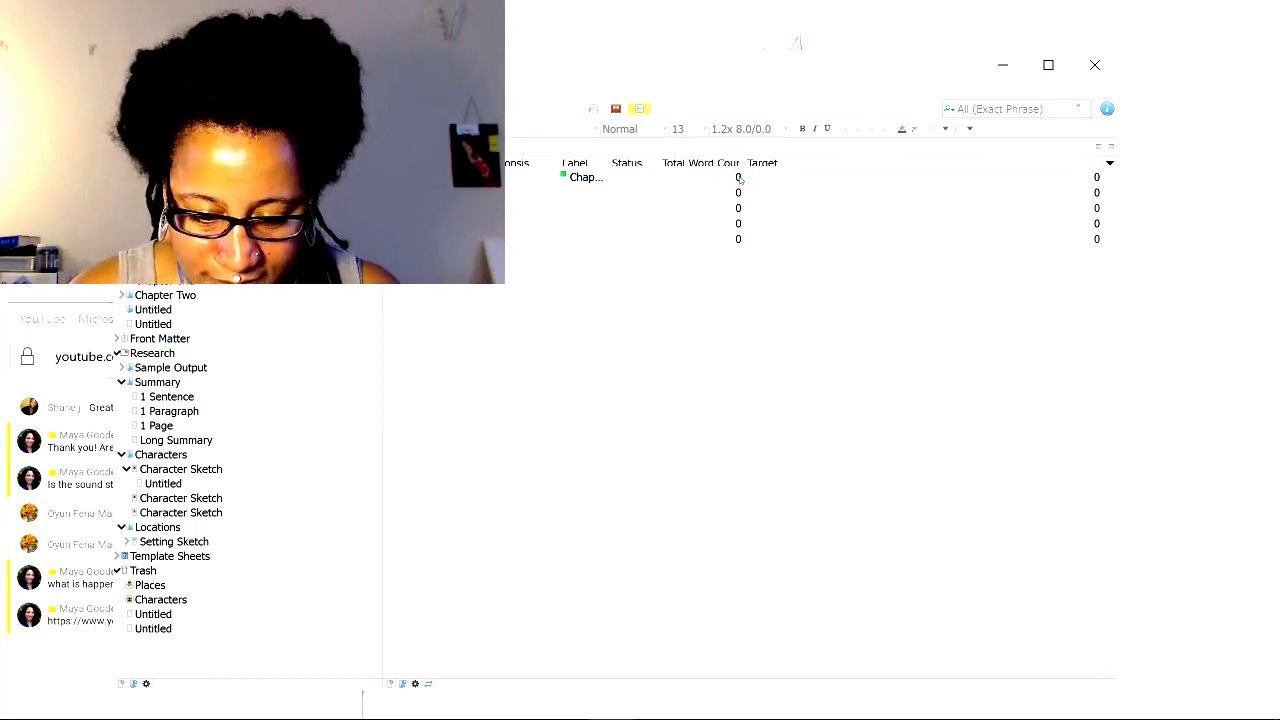
right_click(740, 178)
mouse_move(770, 174)
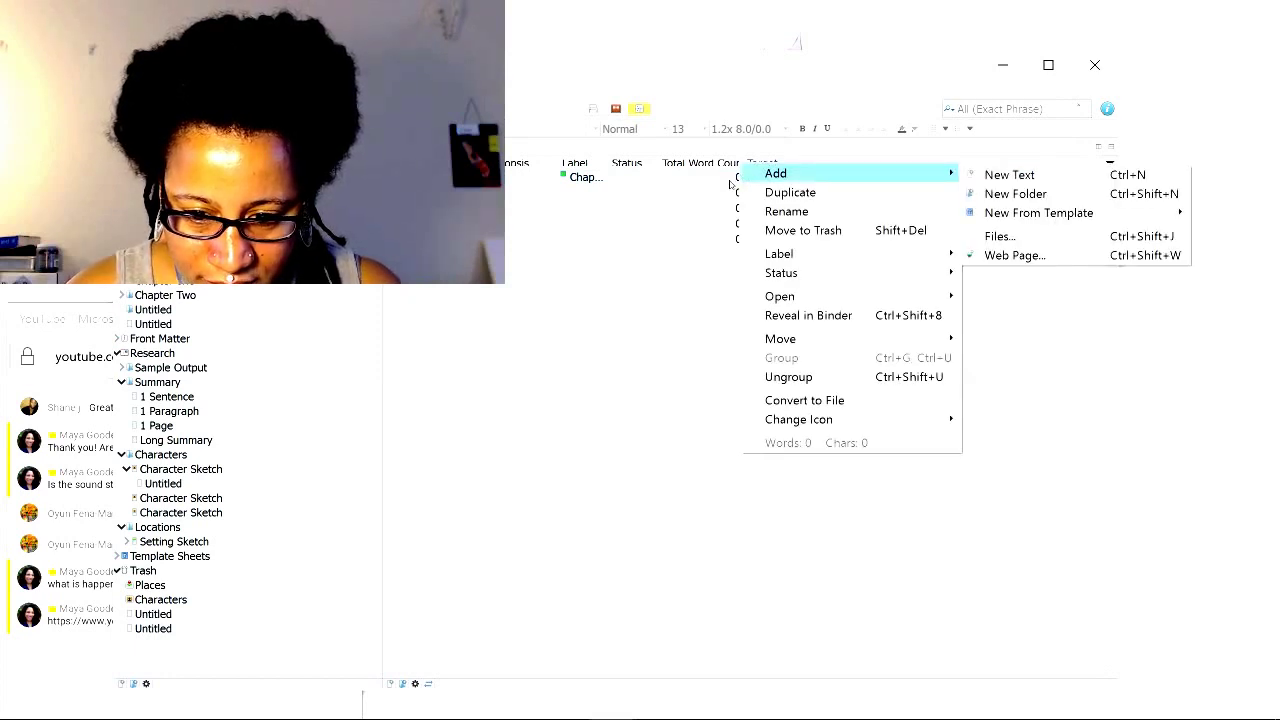
click(722, 172)
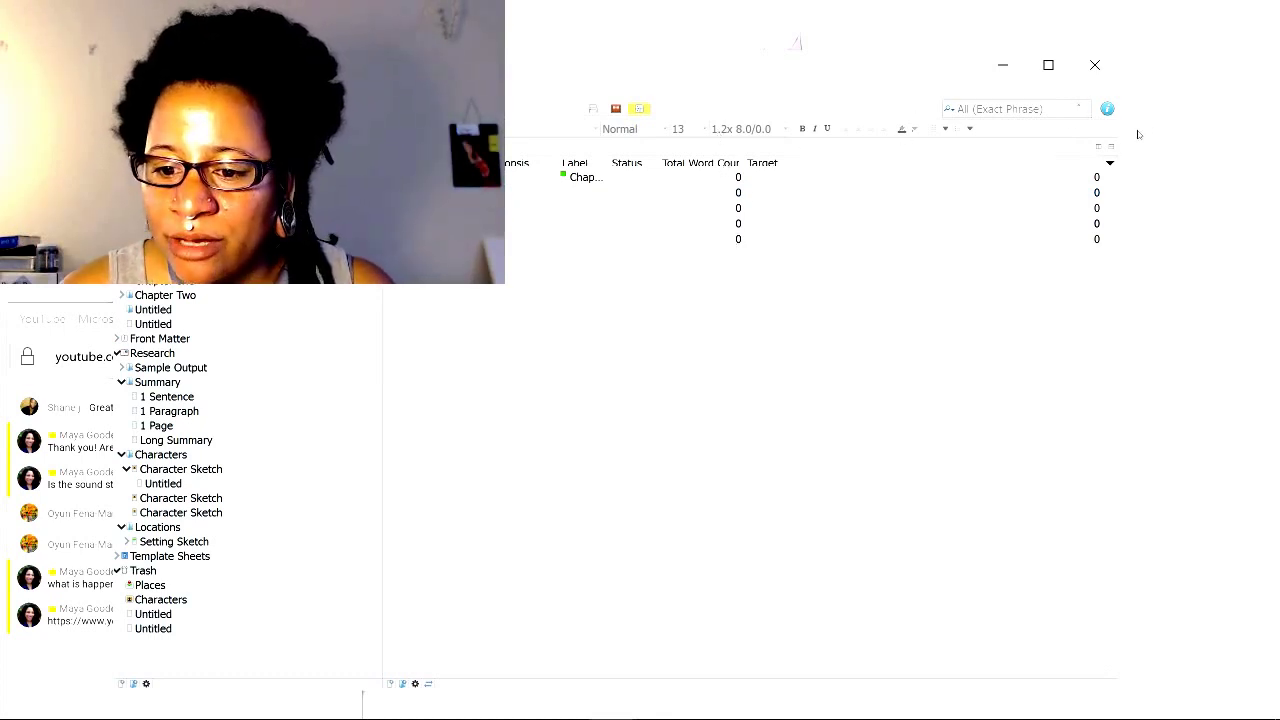
click(1110, 162)
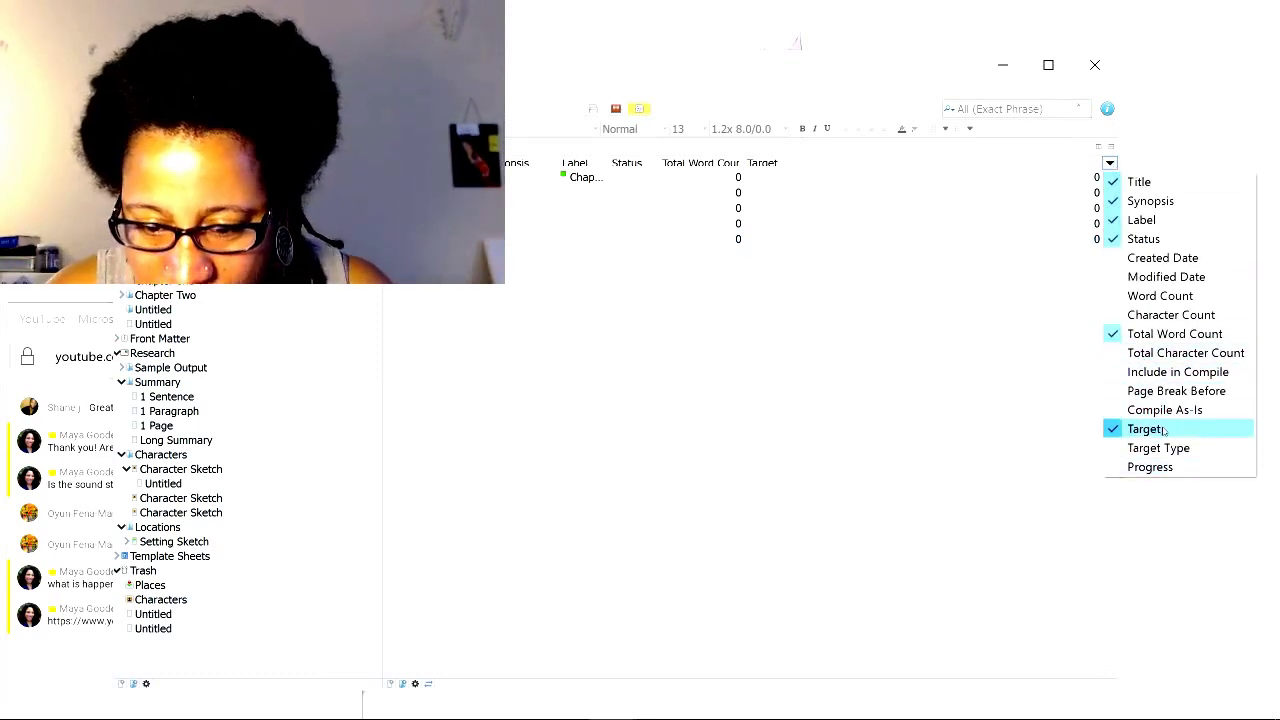
click(984, 189)
- Set the first chapter folder's word-count target in the outliner to 10000
double_click(1088, 178)
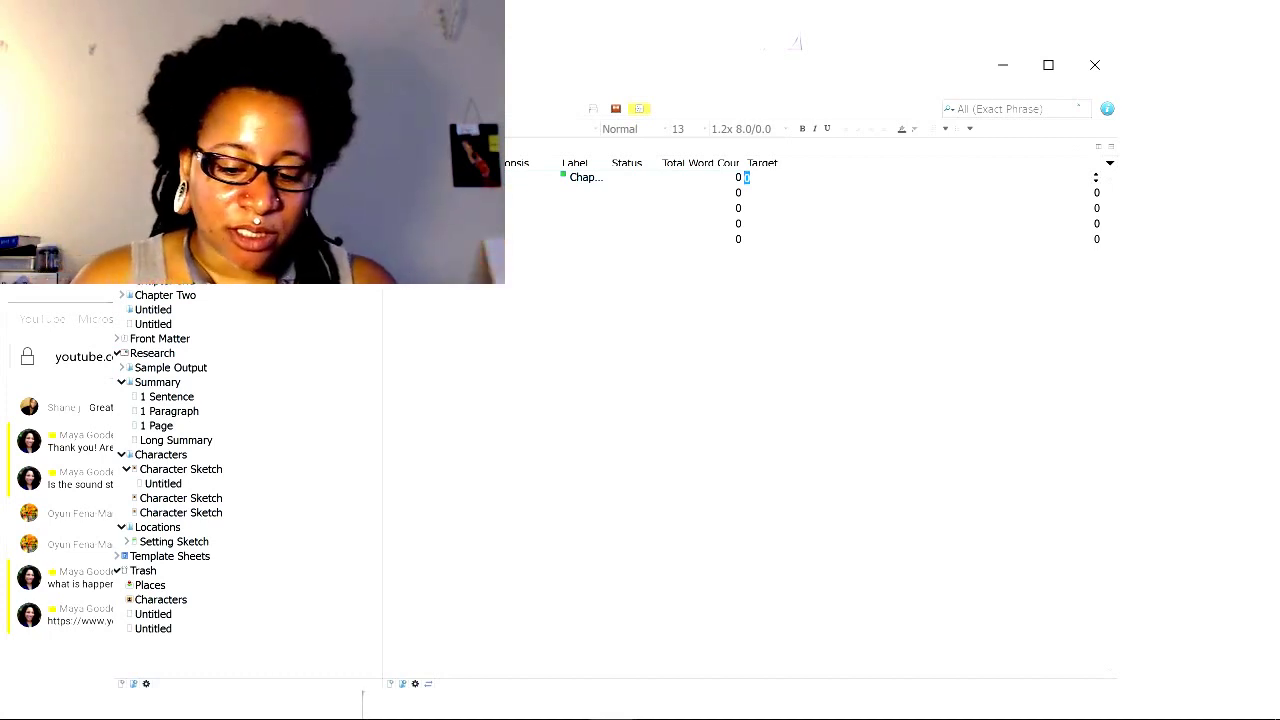
text(10,0)
text(00)
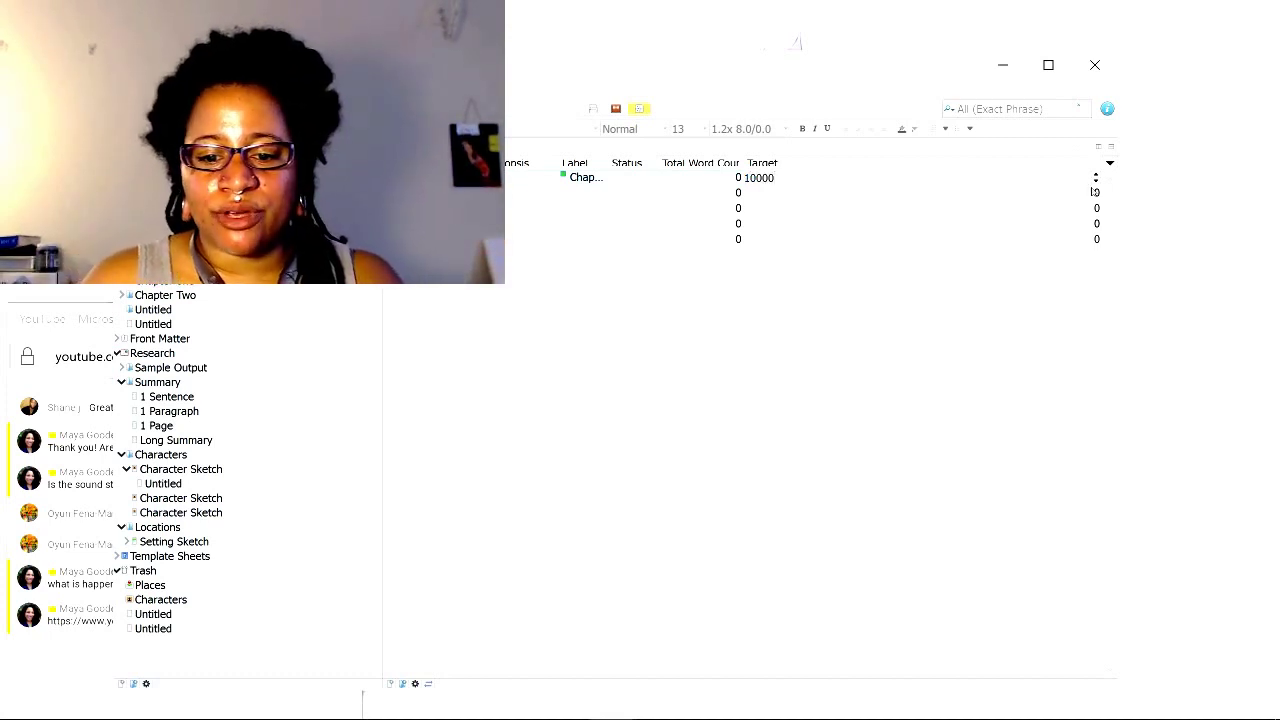
key(Return)
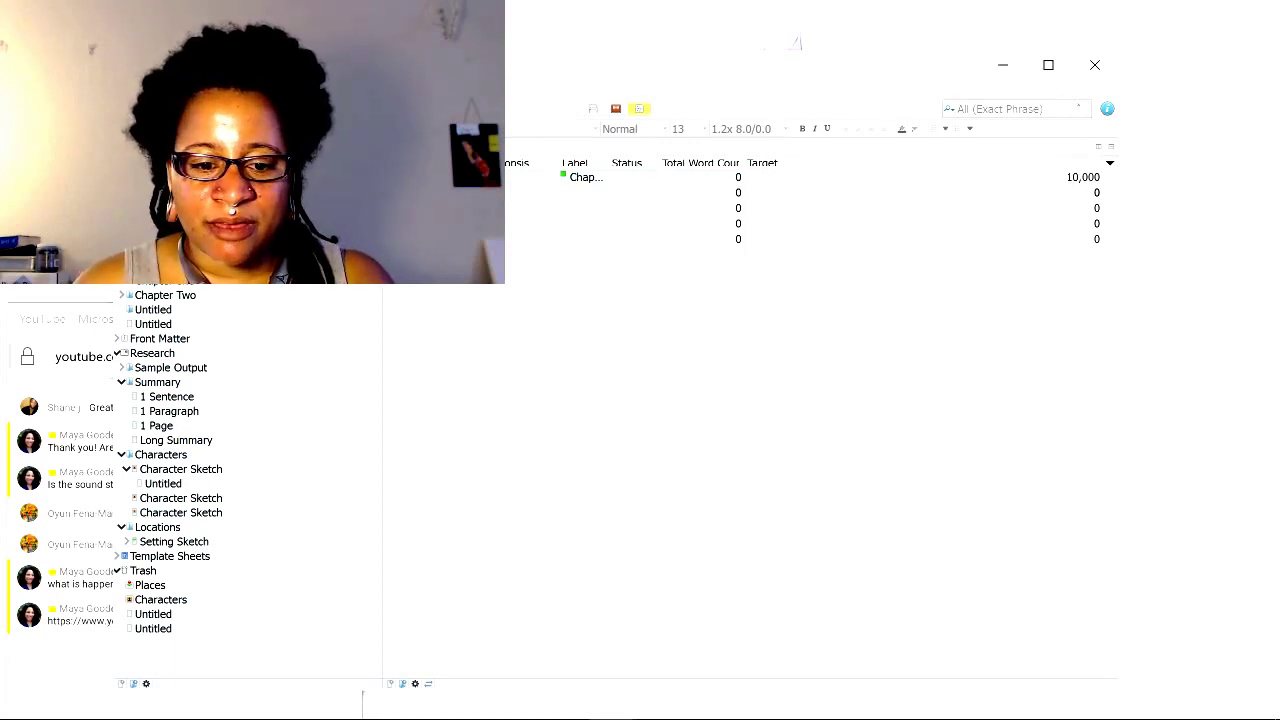
- Expand the first chapter folder in the outliner and set the target of each of its two documents to 5000
click(391, 177)
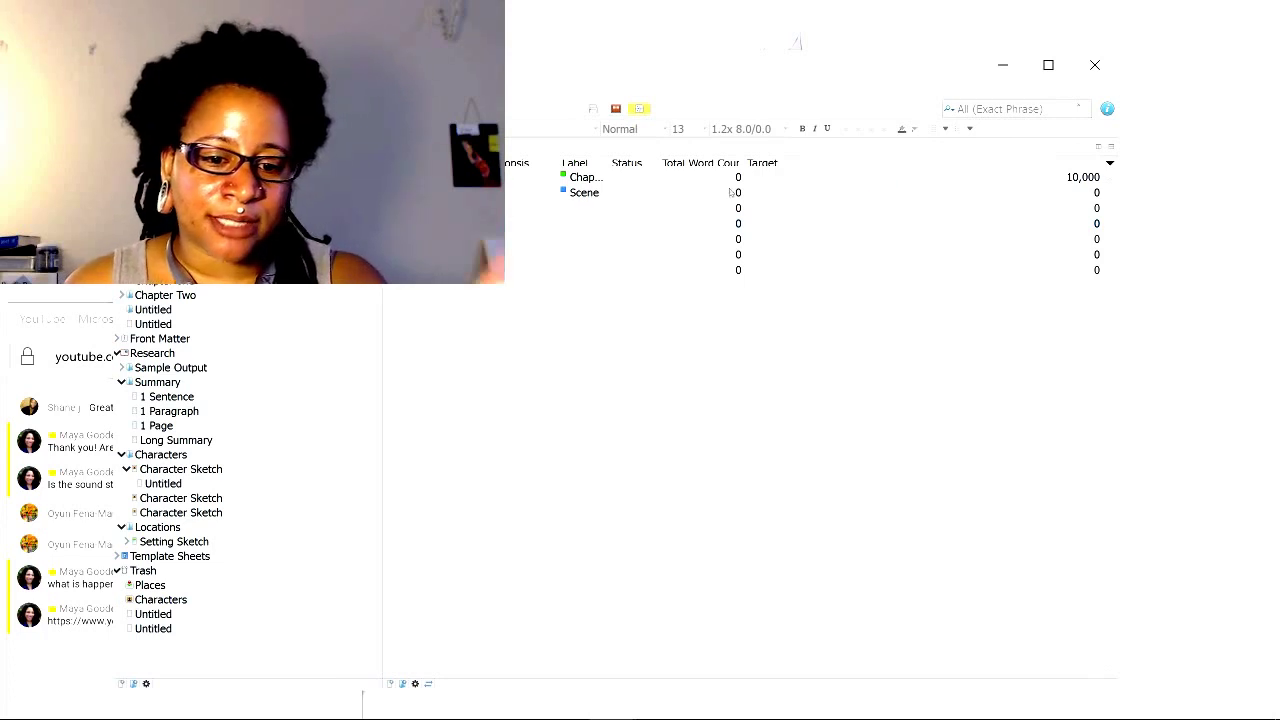
double_click(1096, 195)
text(5000)
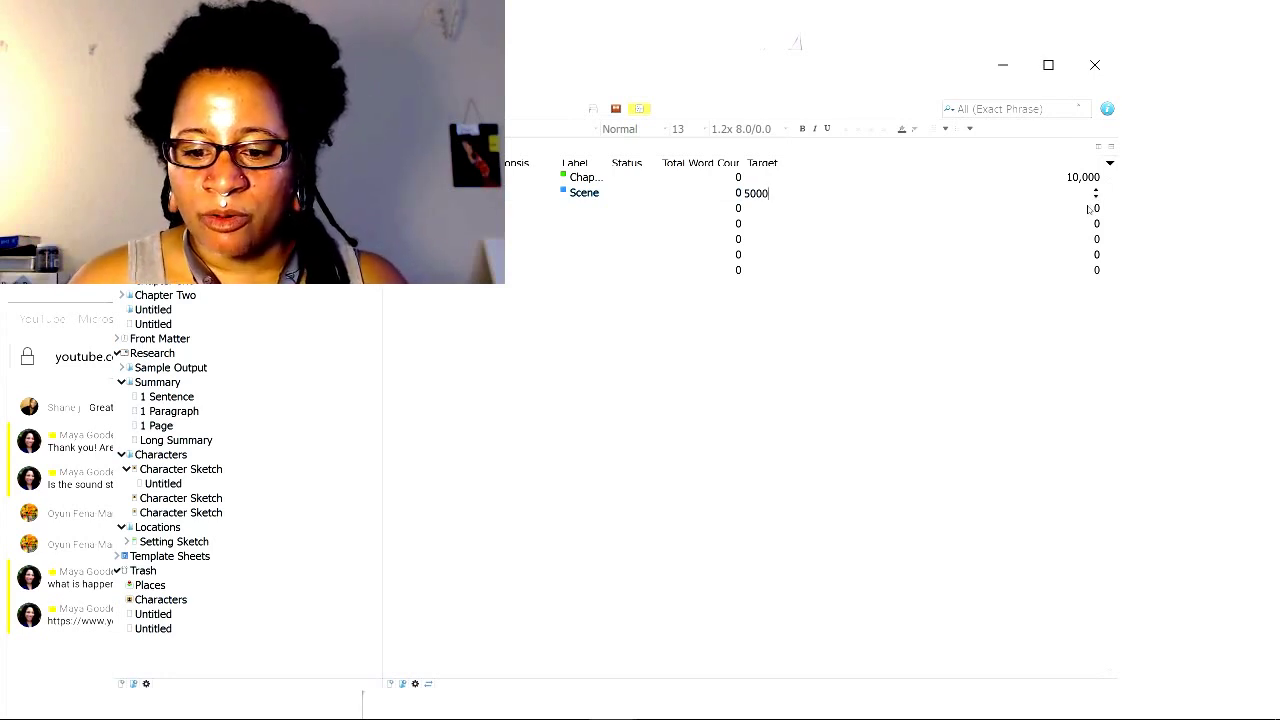
key(Tab)
text(5000)
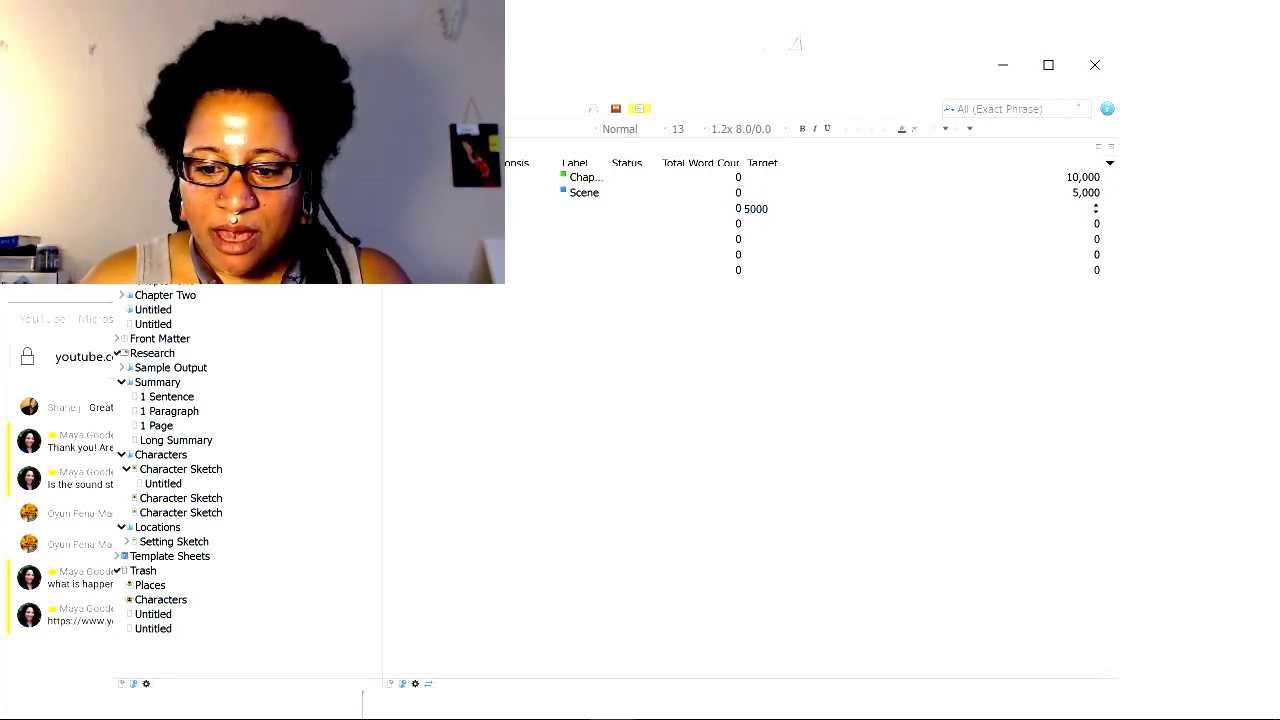
click(1045, 292)
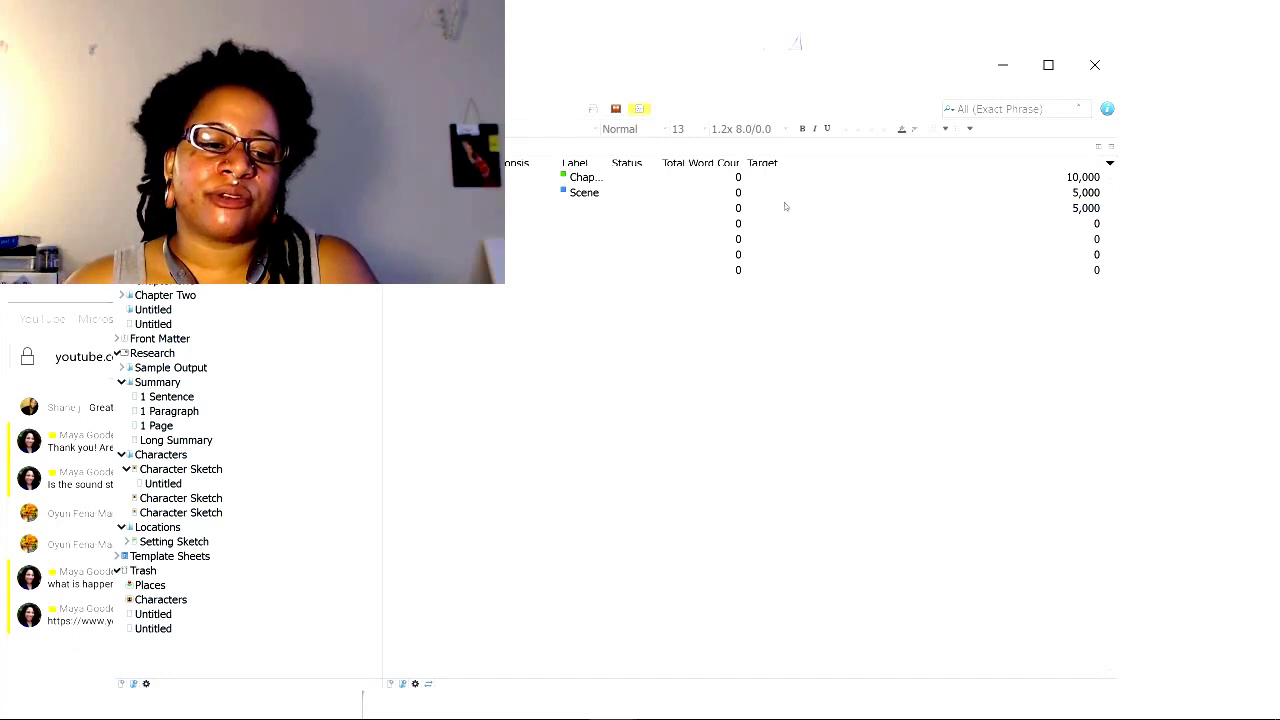
- View the first scene in the full-screen writing mode and return to the editor with the Inspector shown
key(ctrl+1)
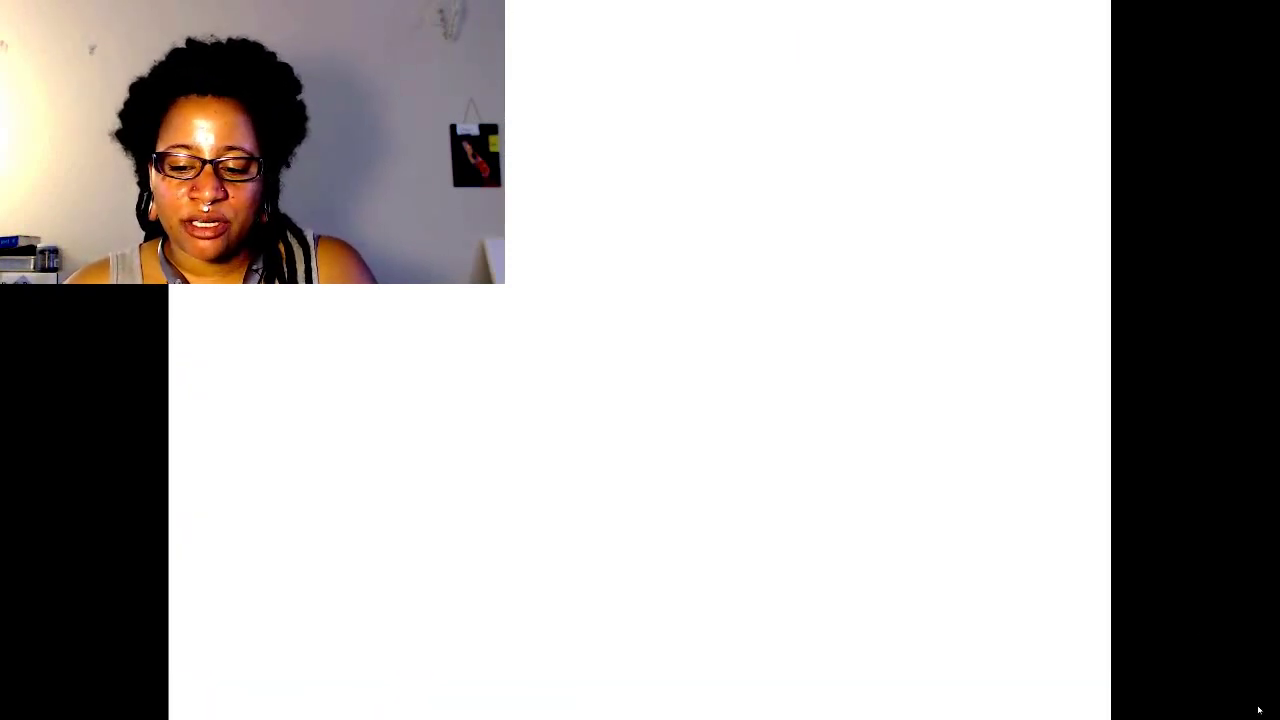
click(1261, 692)
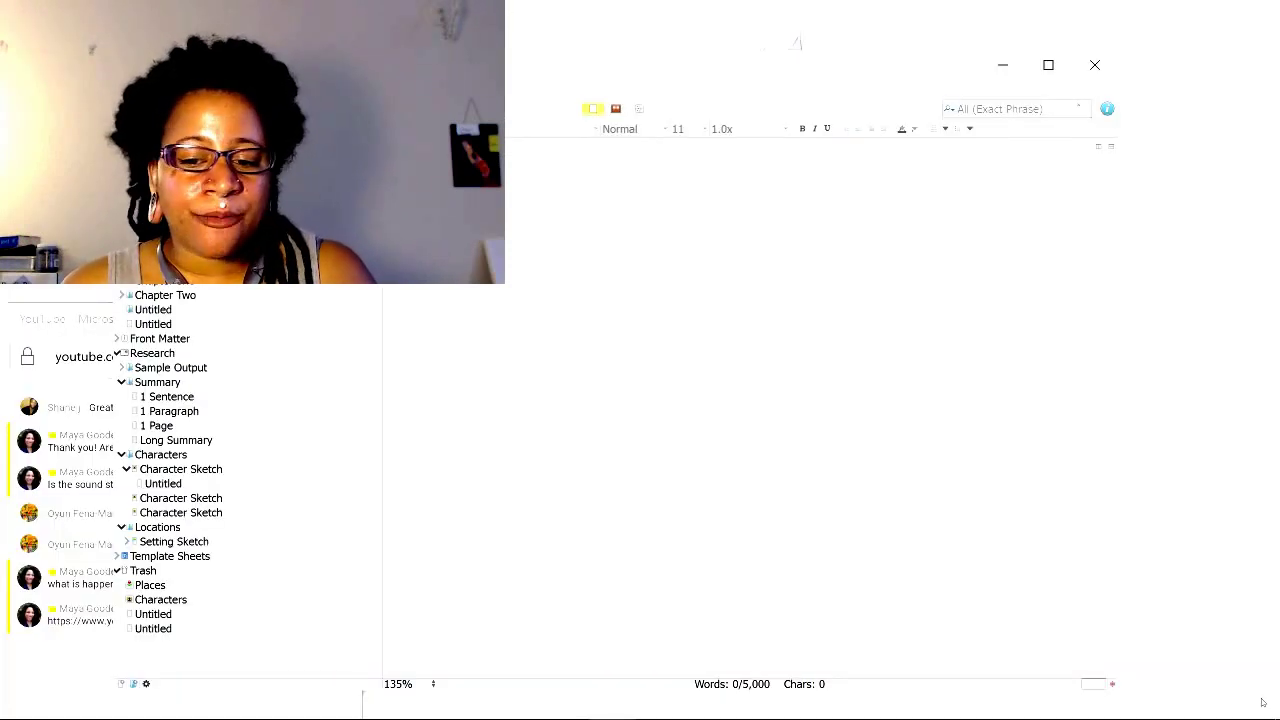
click(1105, 109)
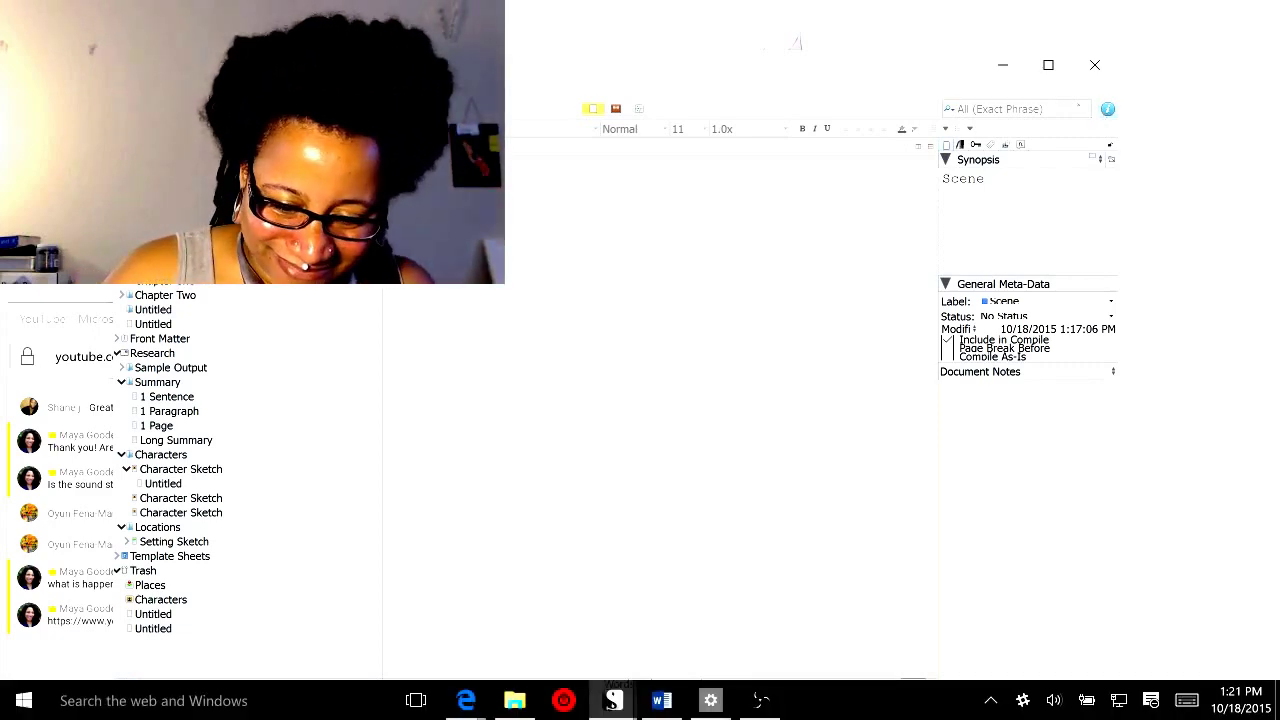
- Switch to Open Broadcaster Software
click(757, 703)
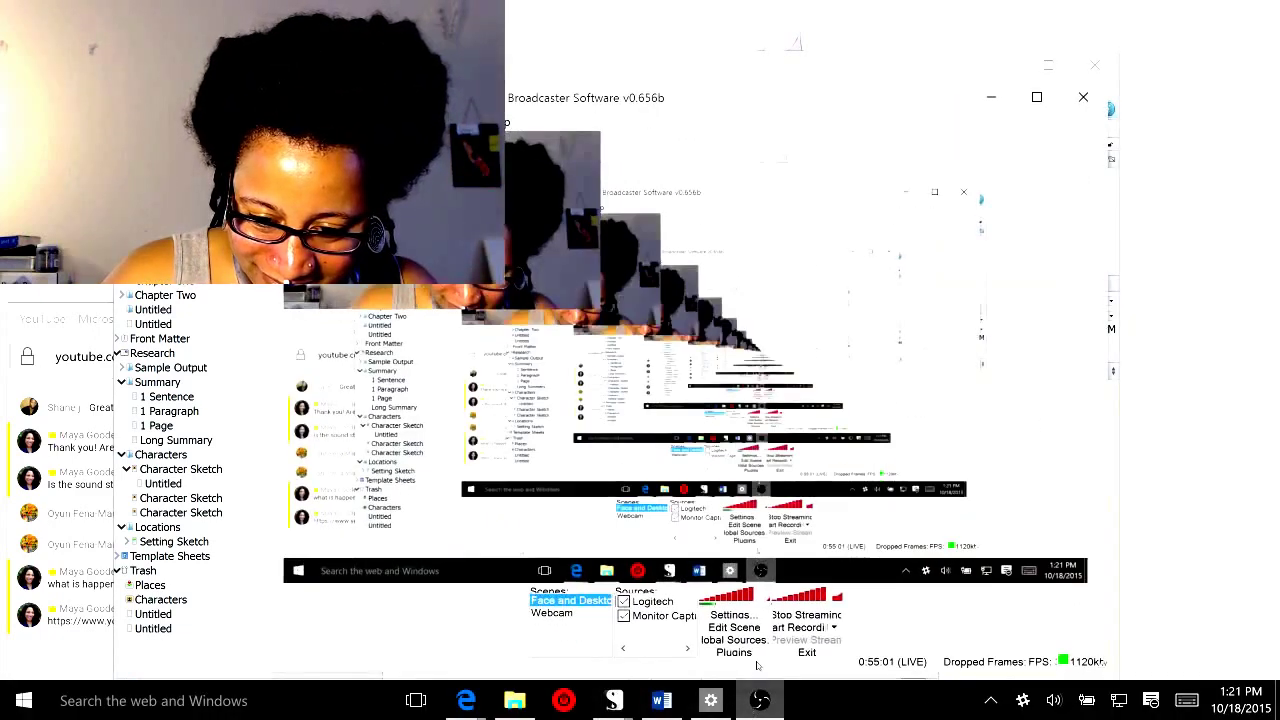